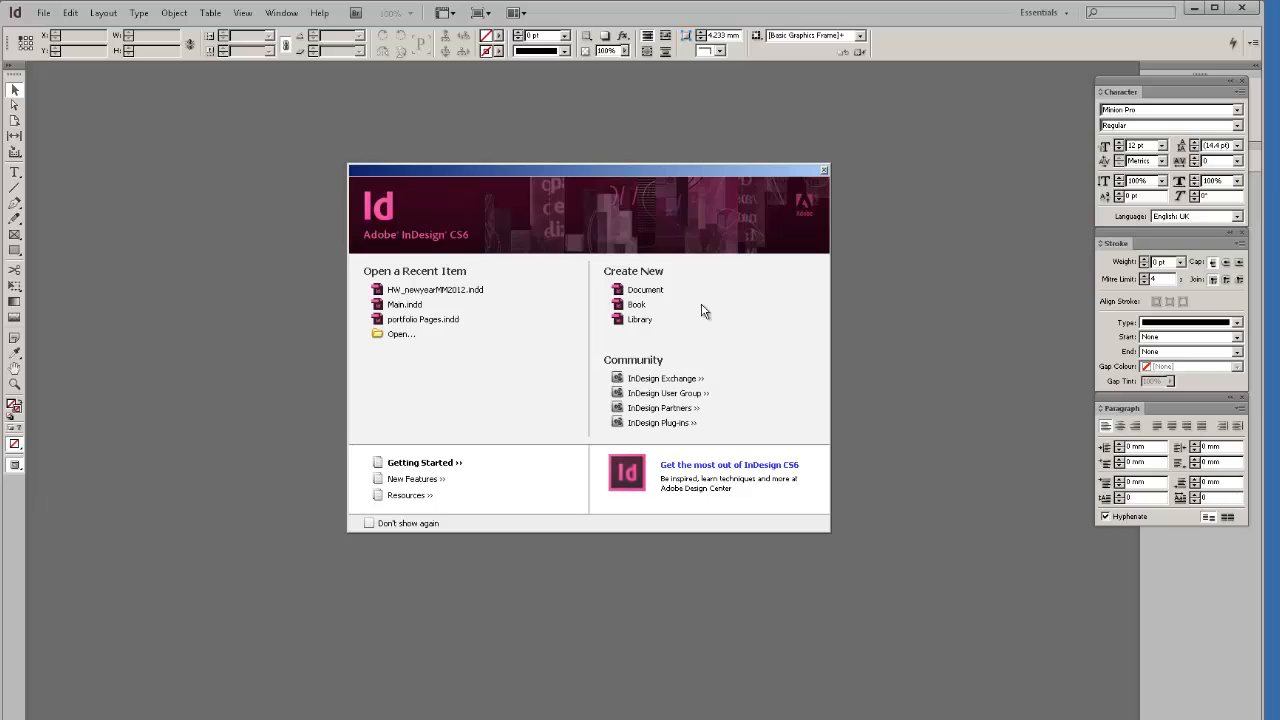
# Move the Welcome screen aside and start a new Document from it.
pyautogui.moveTo(629, 177); pyautogui.dragTo(593, 221)
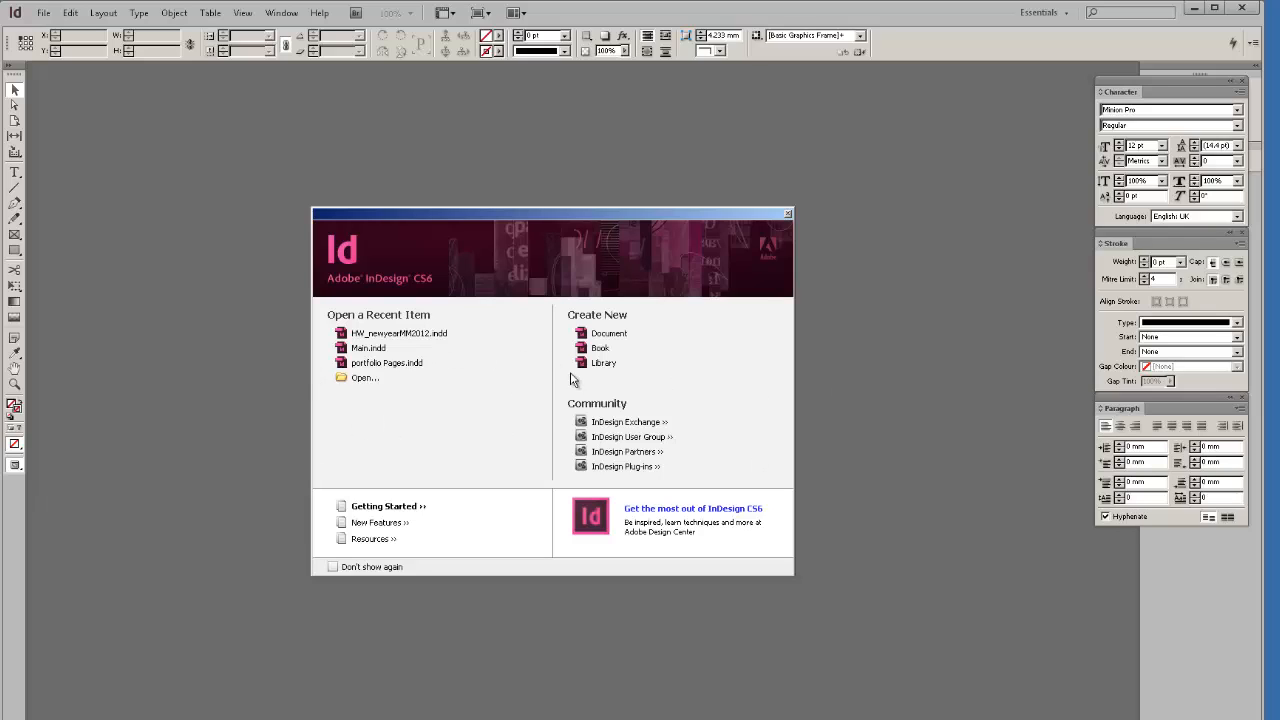
pyautogui.moveTo(460, 226); pyautogui.dragTo(419, 206)
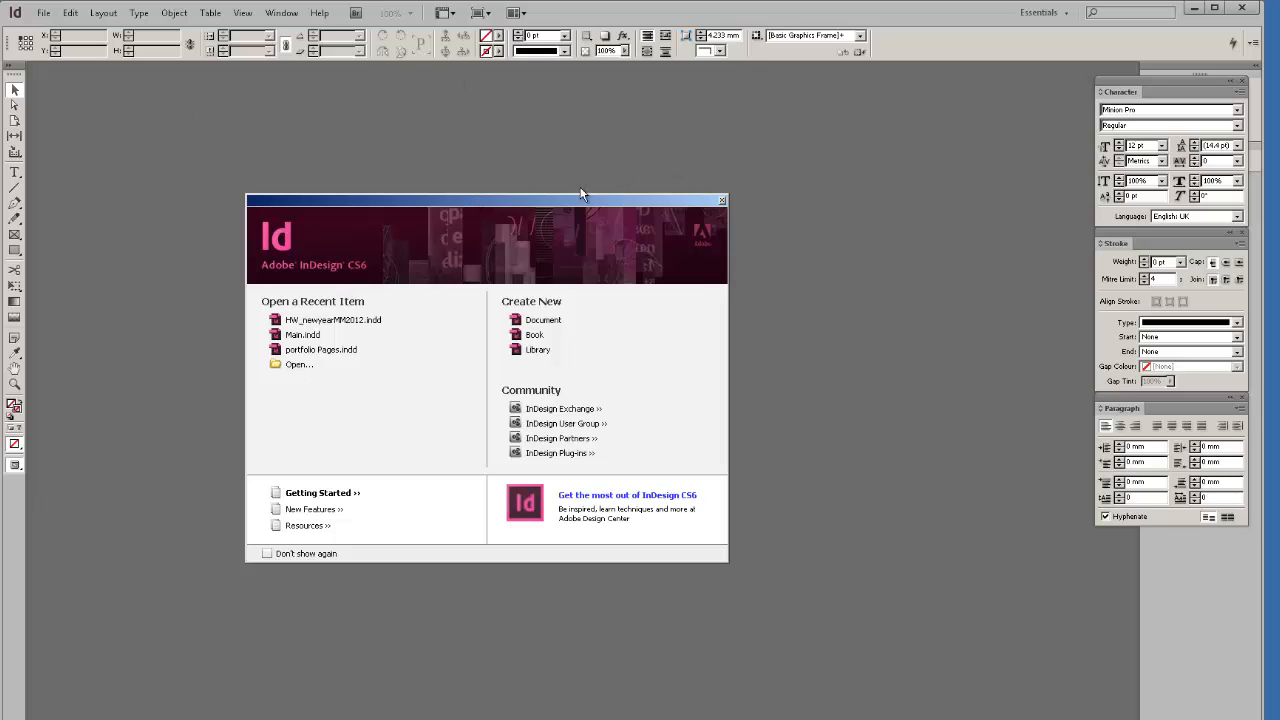
pyautogui.moveTo(581, 193); pyautogui.dragTo(704, 142)
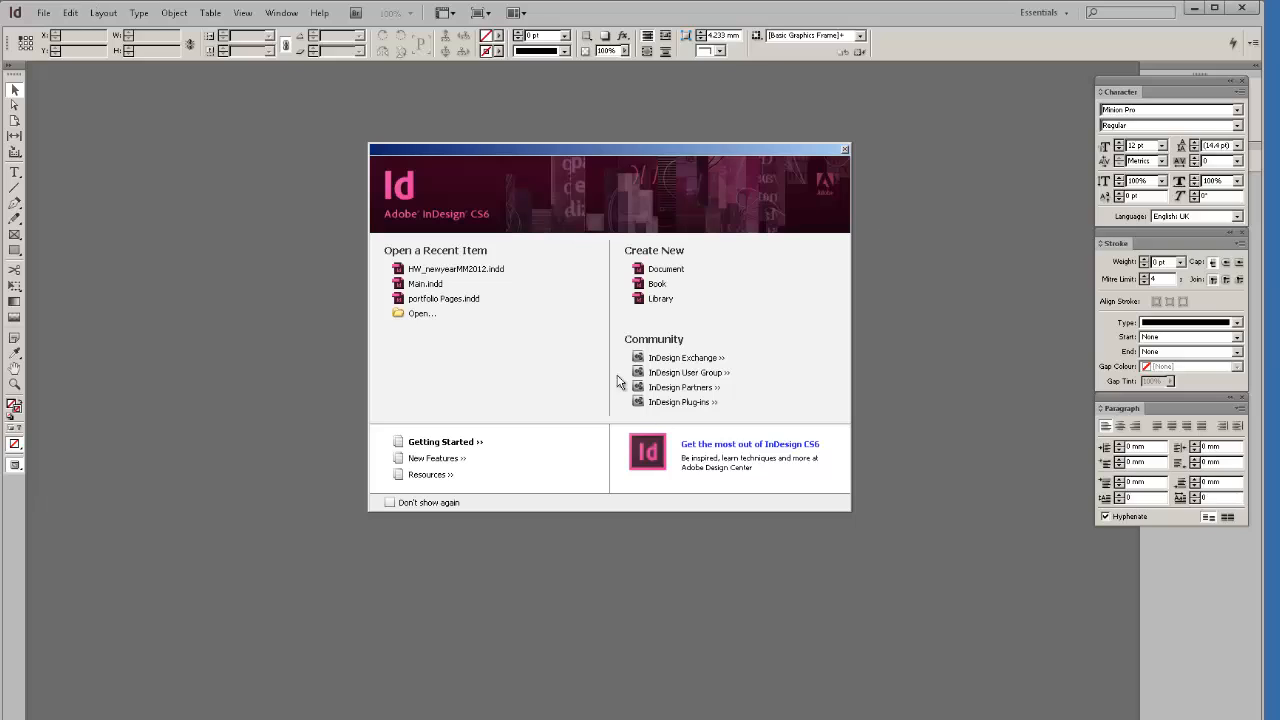
pyautogui.click(660, 272)
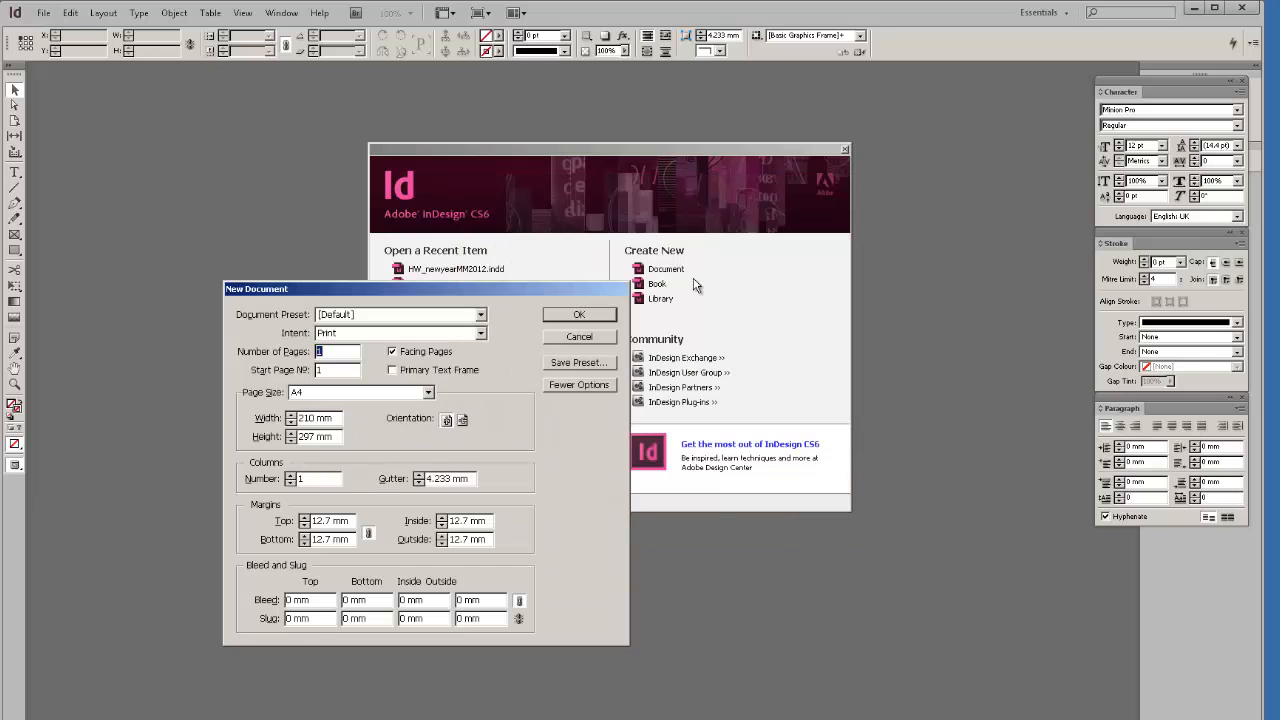
# Cancel the dialog, close the Welcome screen, and reopen New Document from the File menu.
pyautogui.click(571, 338)
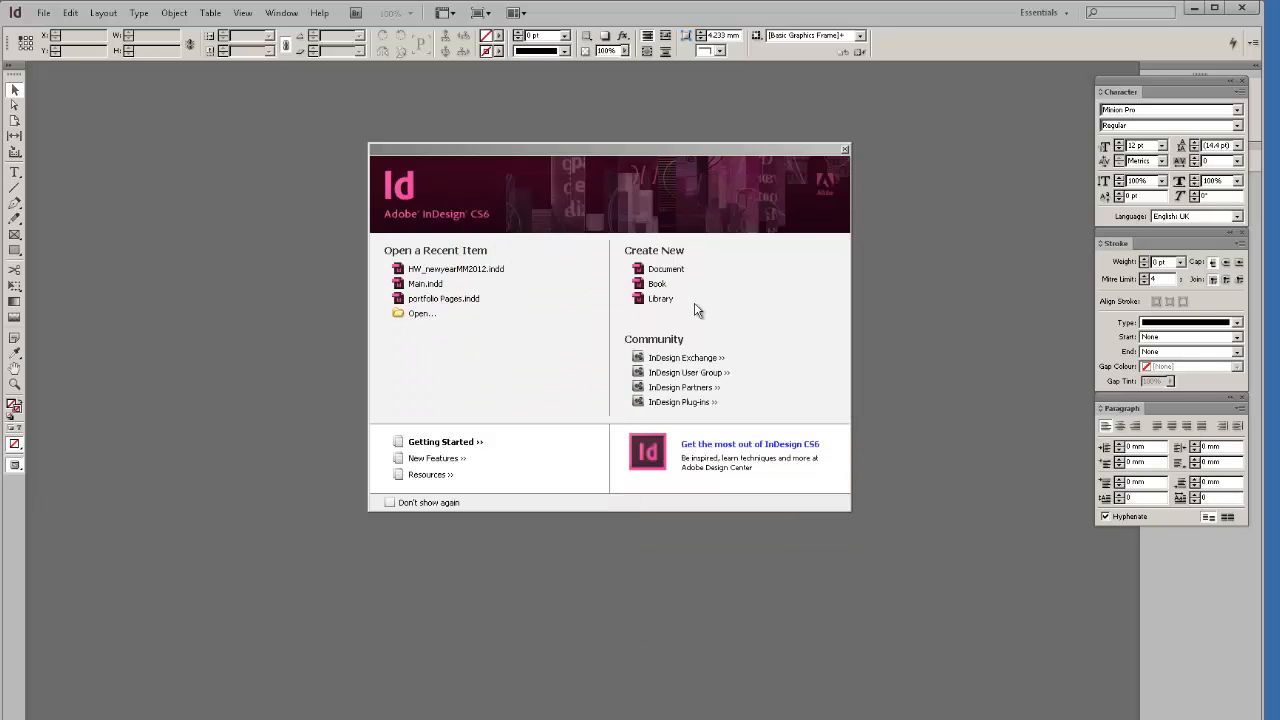
pyautogui.click(845, 151)
pyautogui.click(43, 12)
pyautogui.moveTo(50, 29)
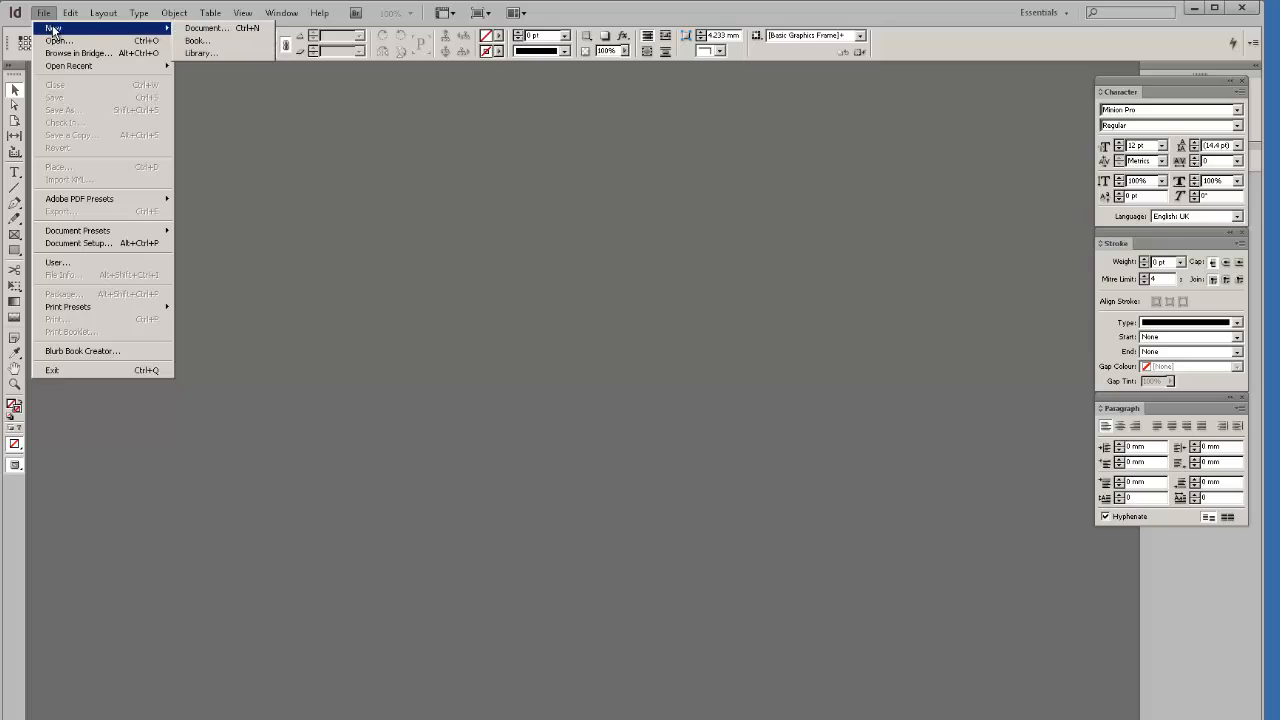
pyautogui.click(195, 30)
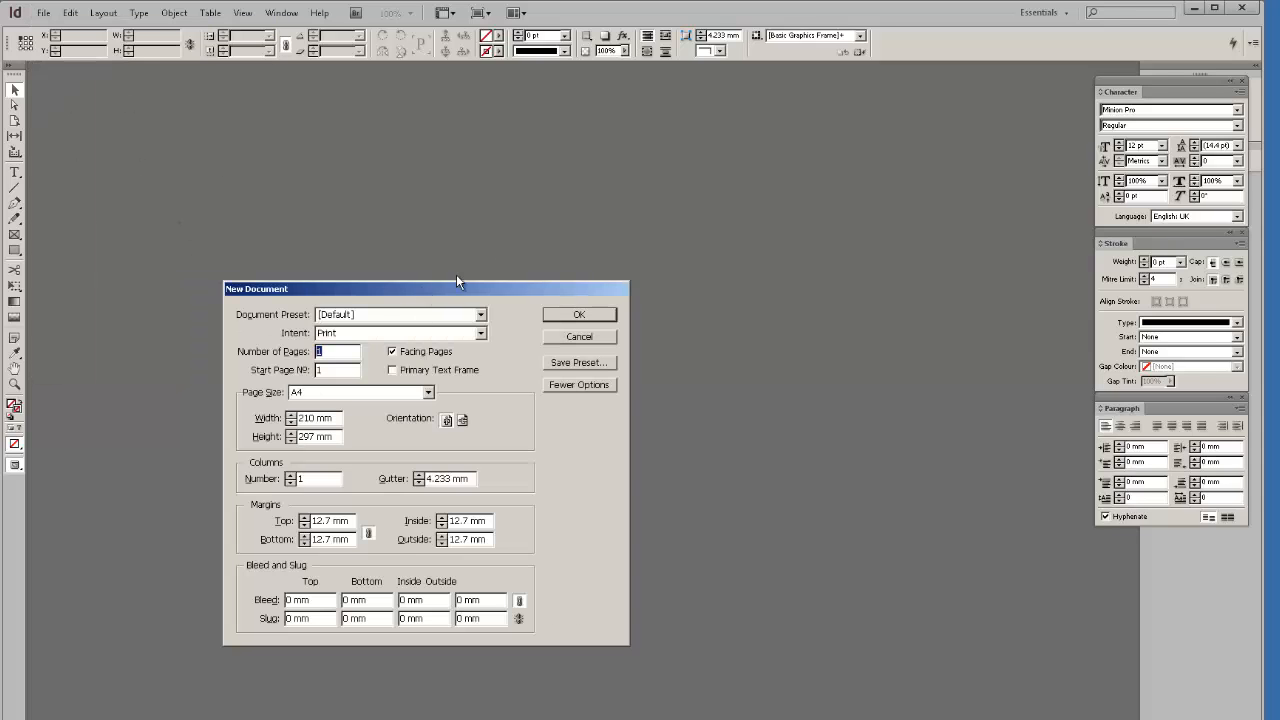
pyautogui.moveTo(456, 288); pyautogui.dragTo(636, 179)
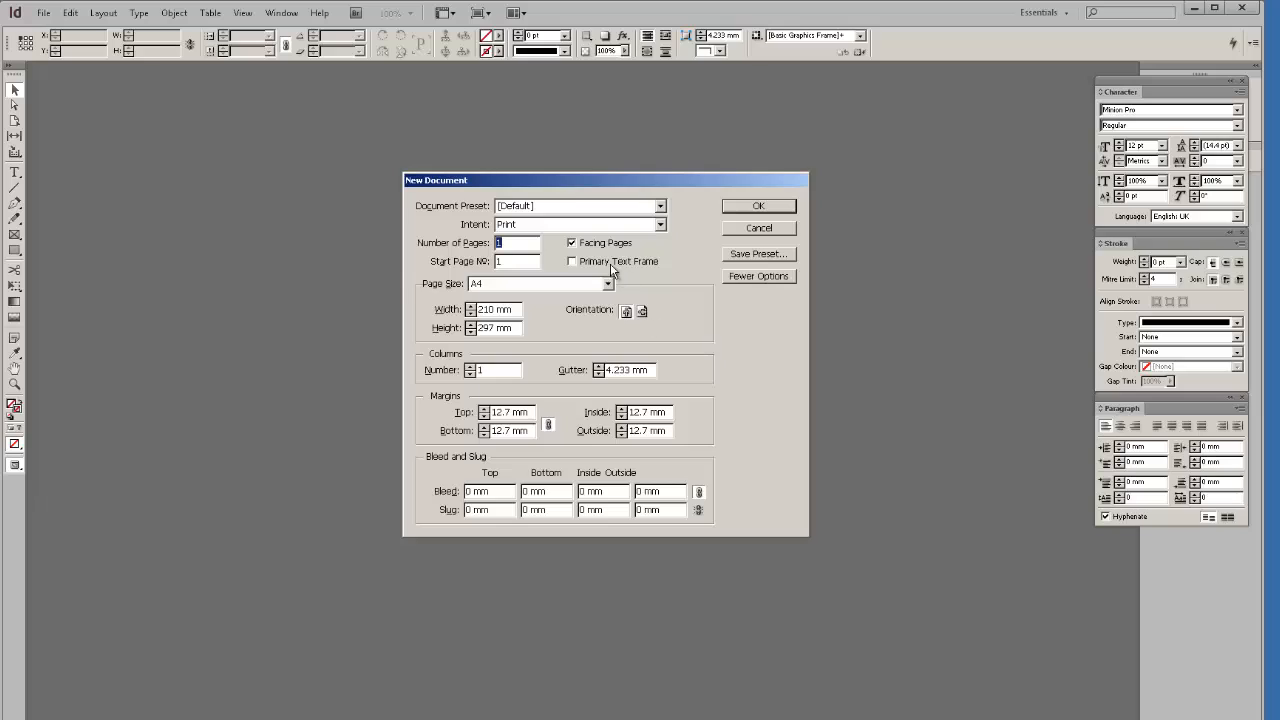
# Keep the intent at Print and turn off Facing Pages.
pyautogui.click(660, 225)
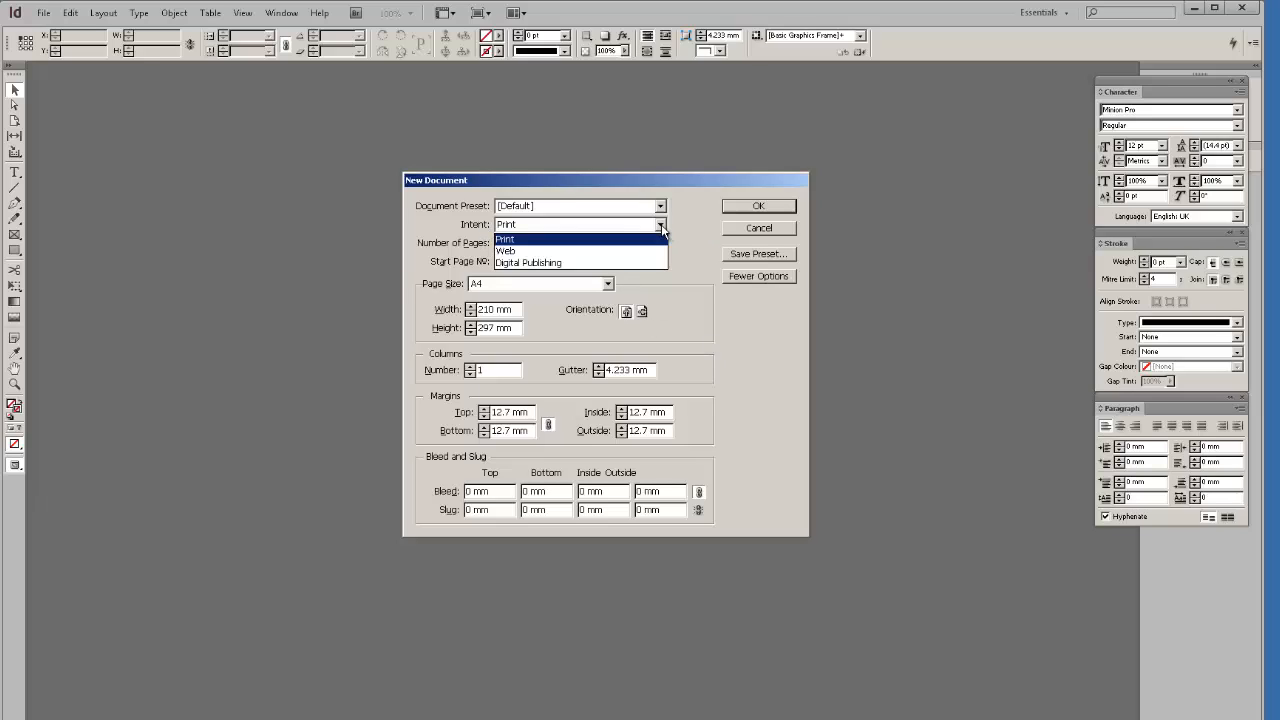
pyautogui.click(660, 226)
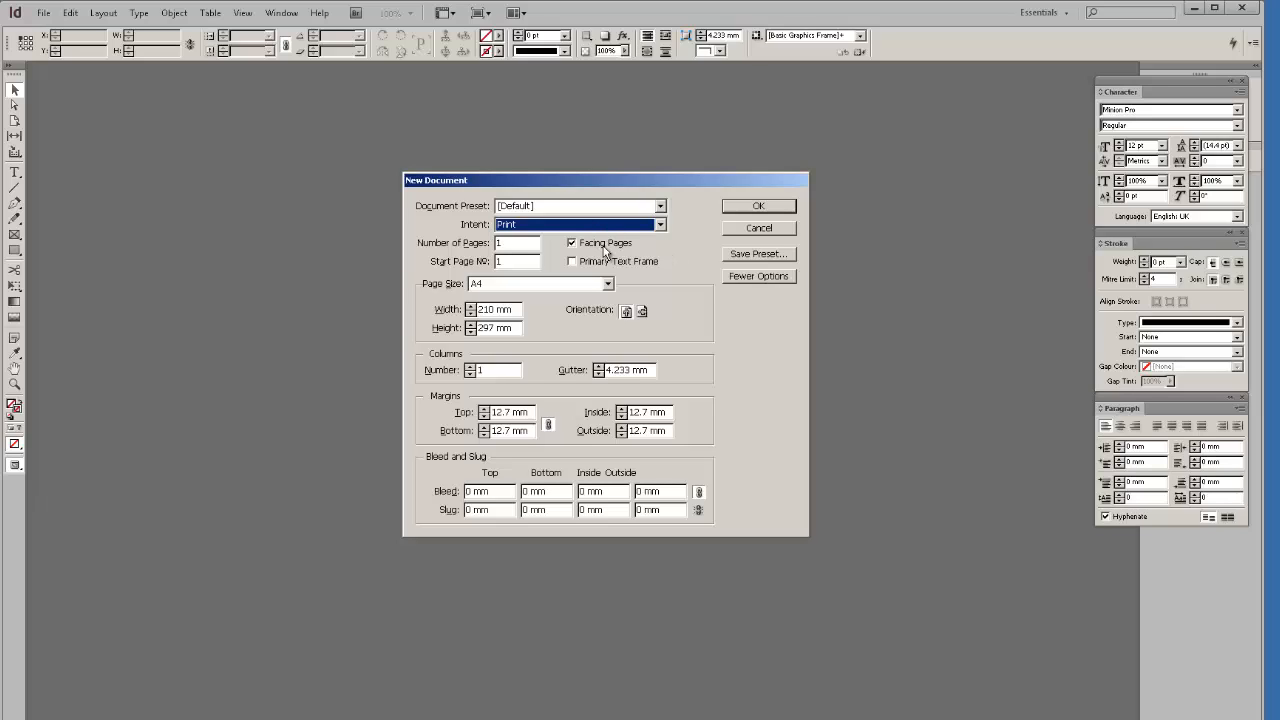
pyautogui.click(573, 244)
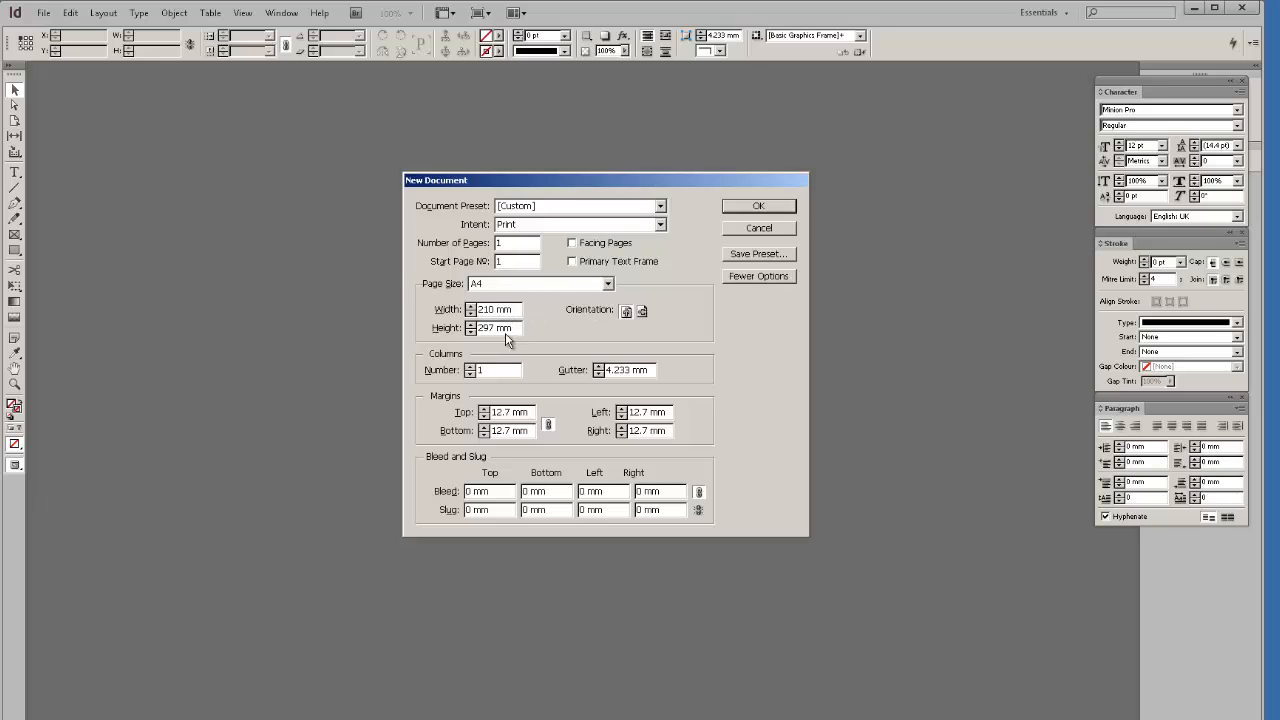
pyautogui.click(607, 284)
pyautogui.click(527, 308)
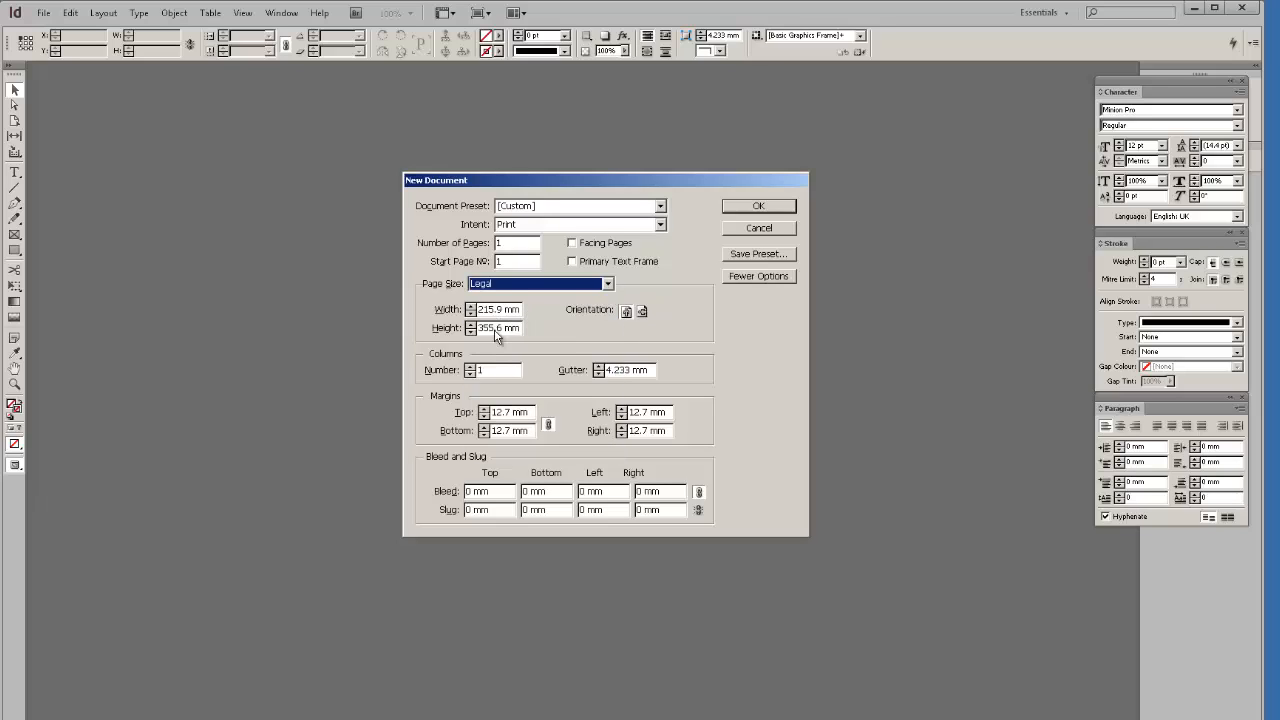
pyautogui.click(607, 284)
pyautogui.click(531, 298)
pyautogui.click(607, 284)
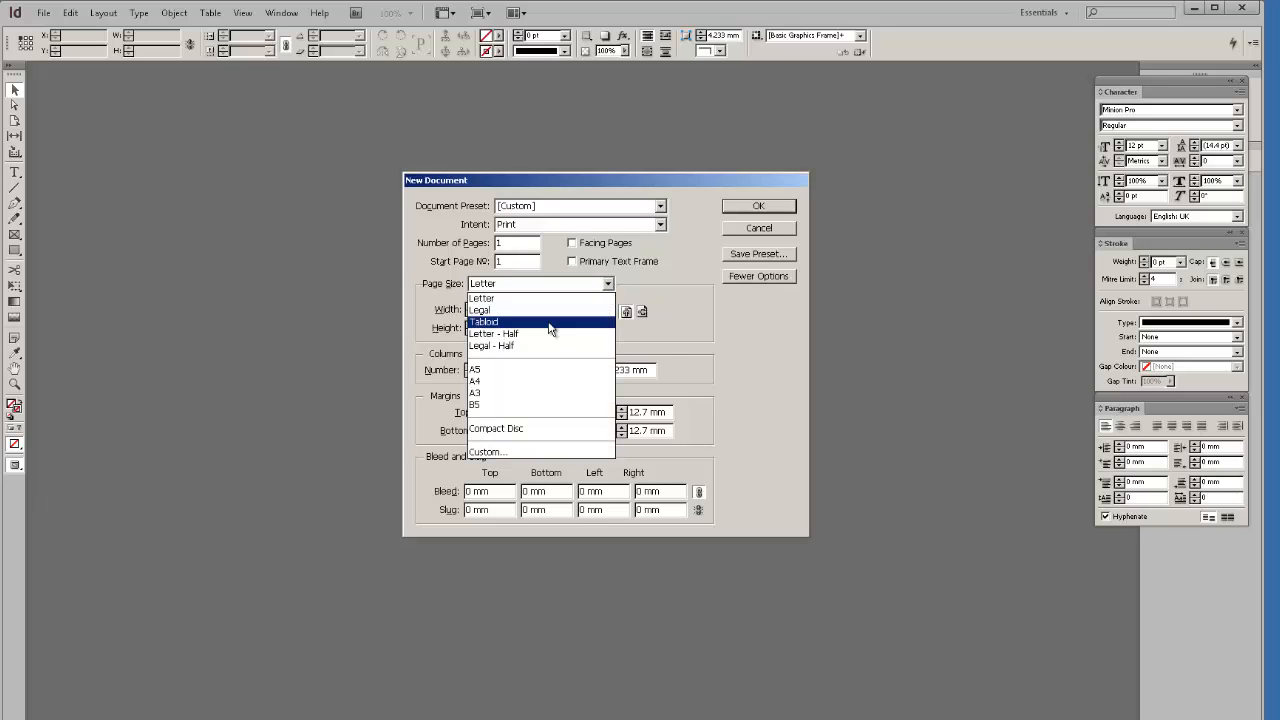
pyautogui.click(549, 322)
pyautogui.click(607, 284)
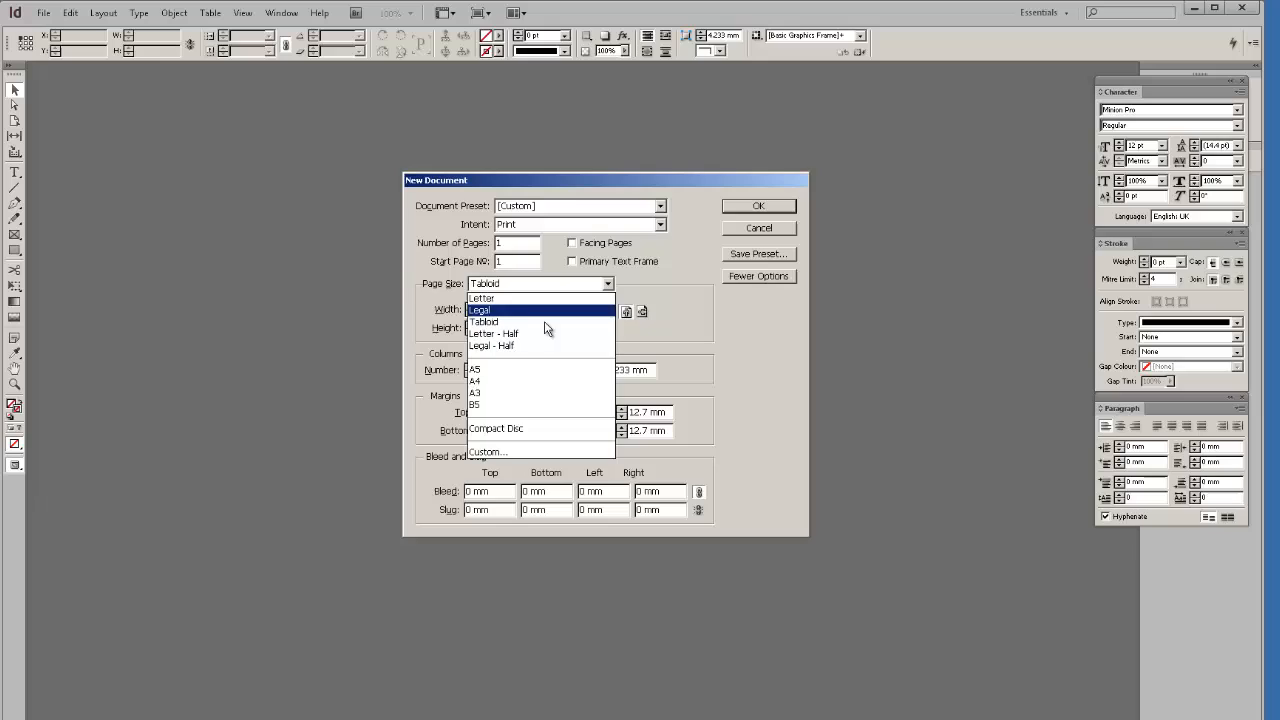
pyautogui.click(525, 369)
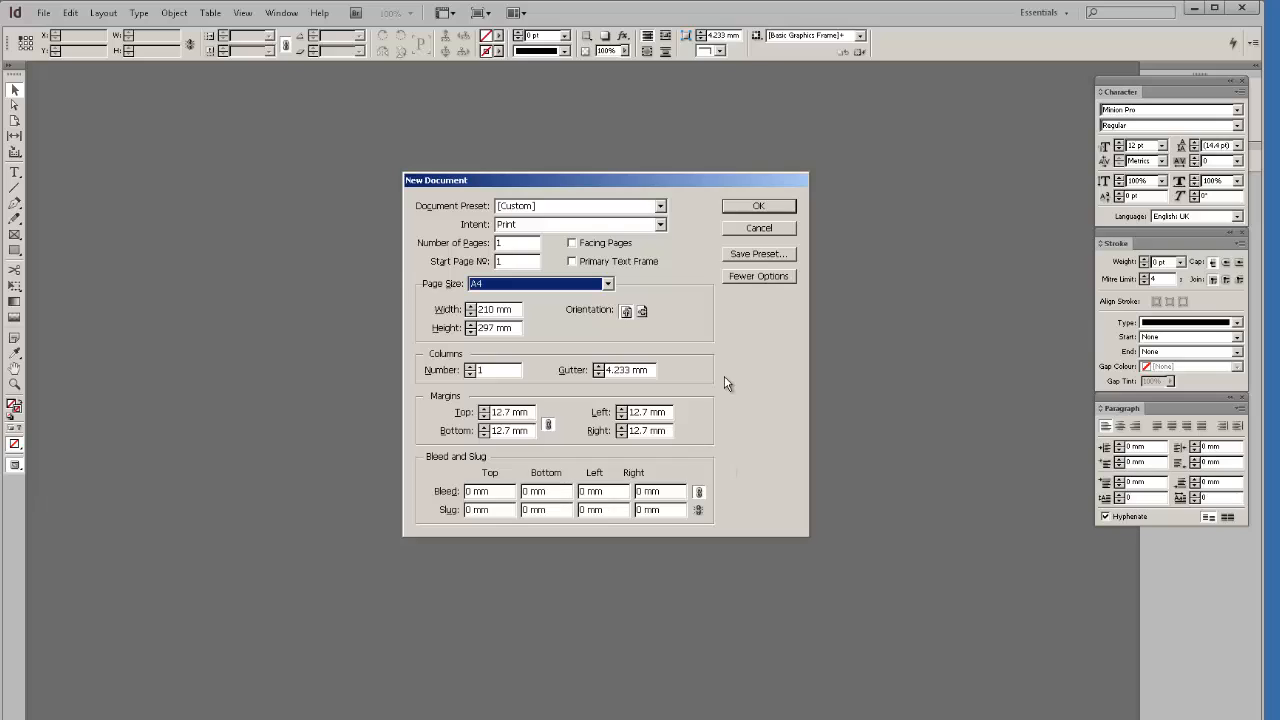
pyautogui.click(758, 280)
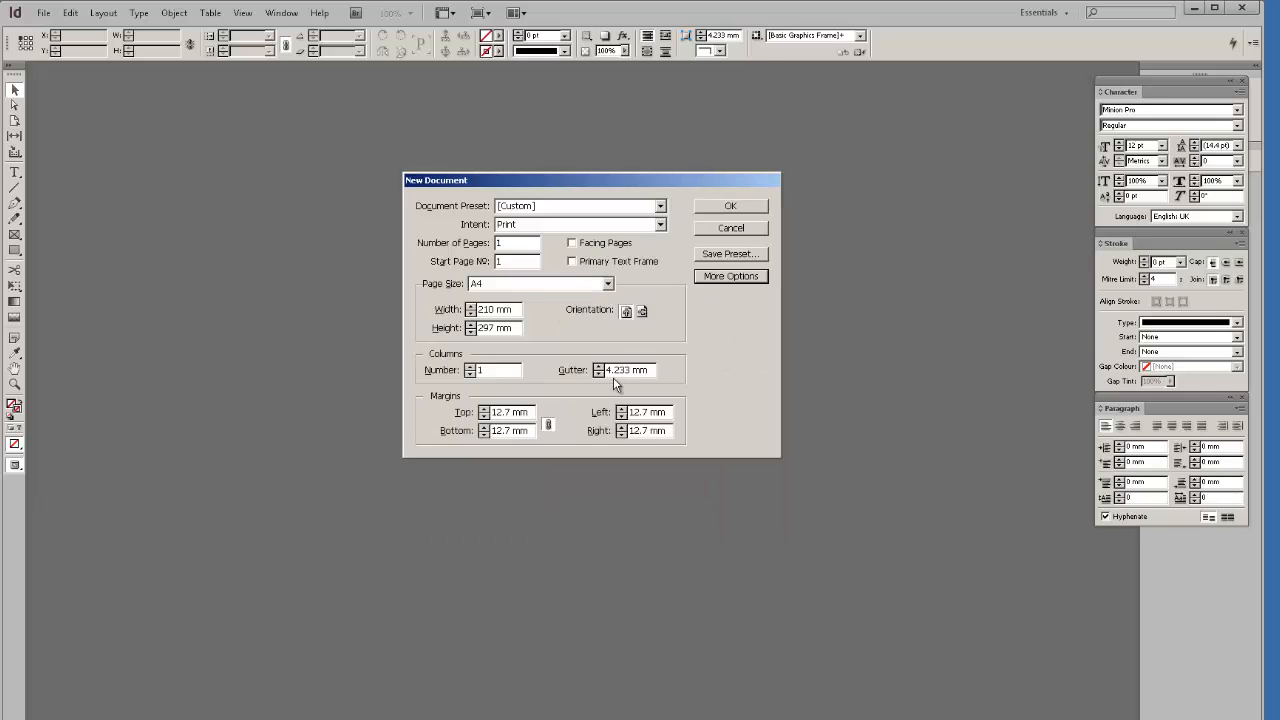
pyautogui.click(729, 276)
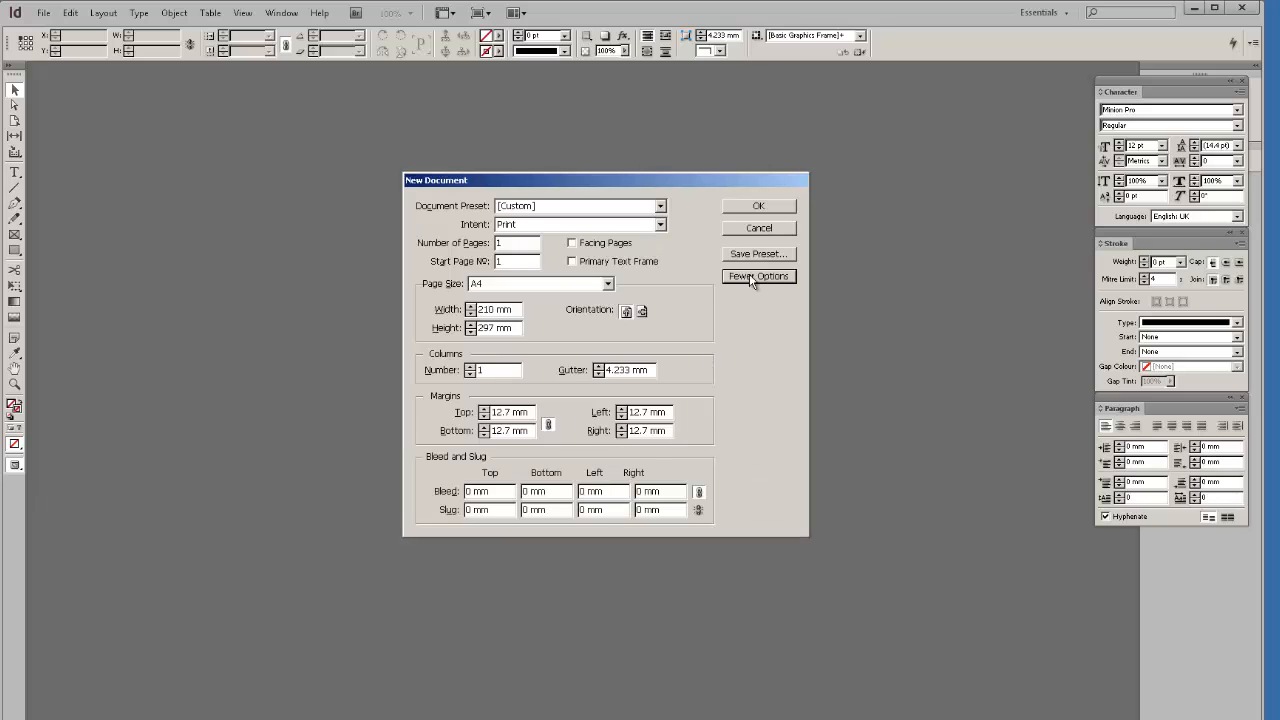
# Confirm the settings to create the blank A4 document Untitled-3.
pyautogui.click(760, 206)
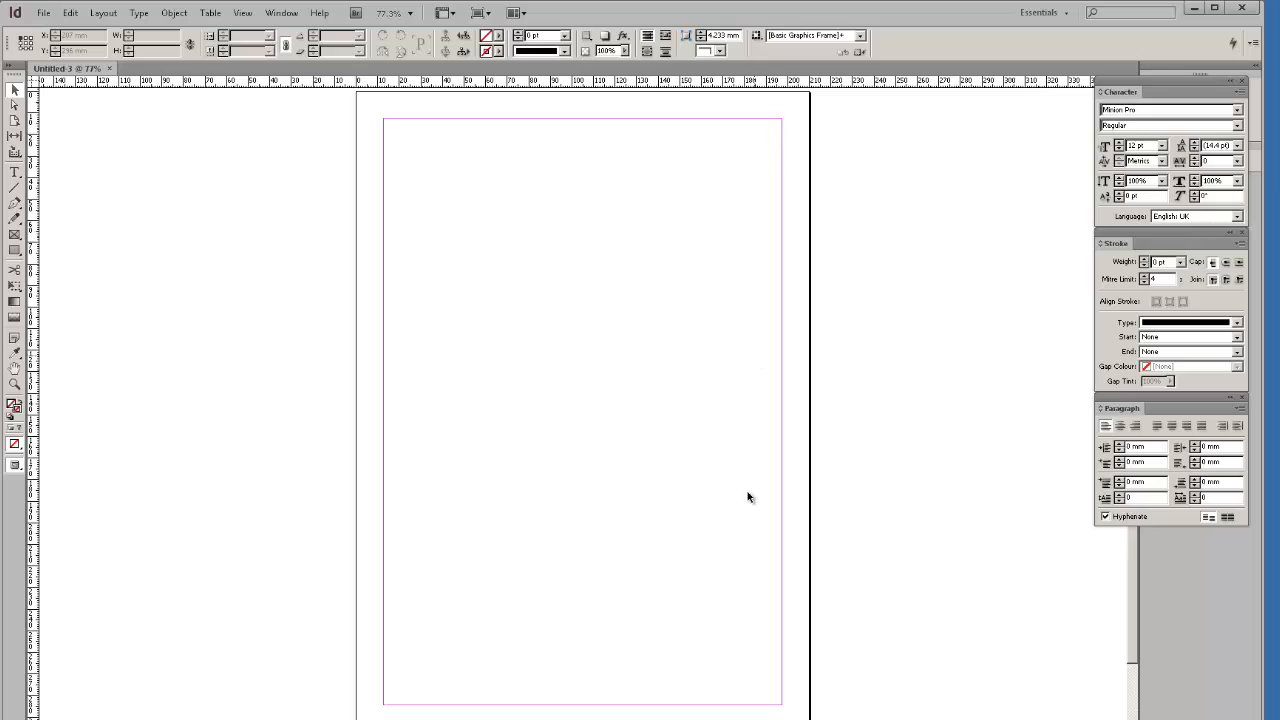
pyautogui.click(15, 173)
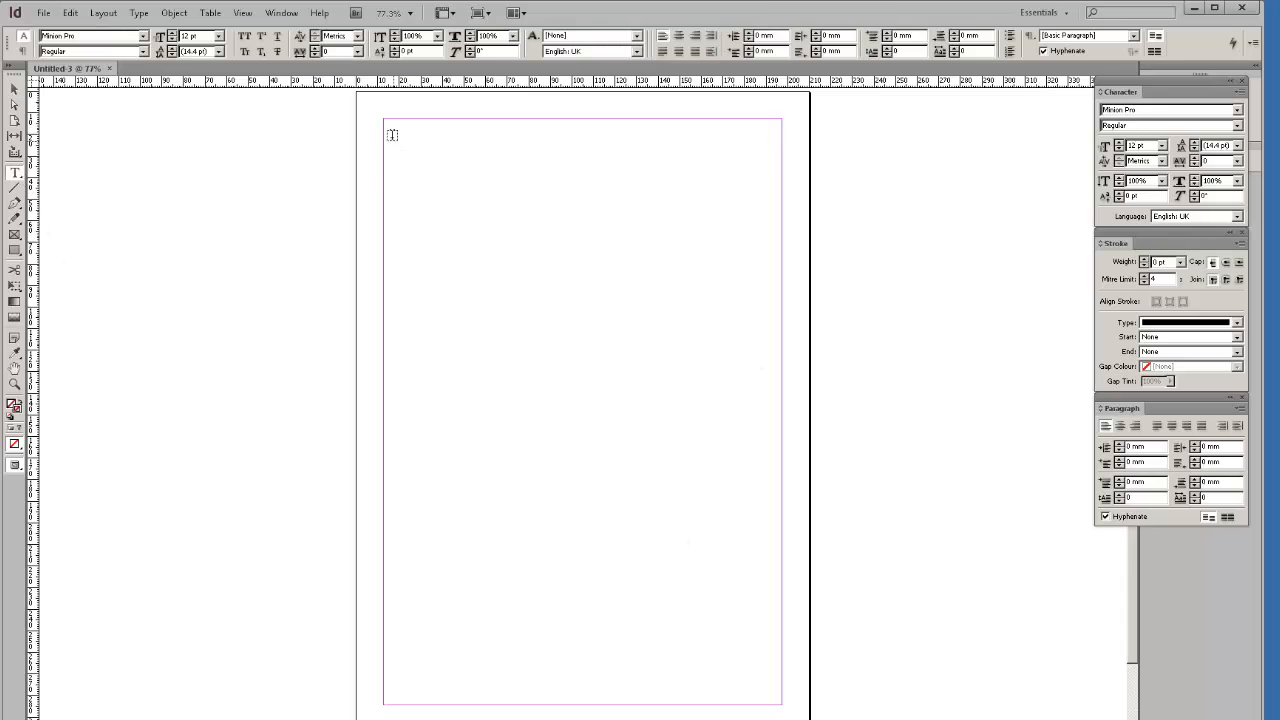
pyautogui.moveTo(384, 129); pyautogui.dragTo(561, 340)
pyautogui.write('d')
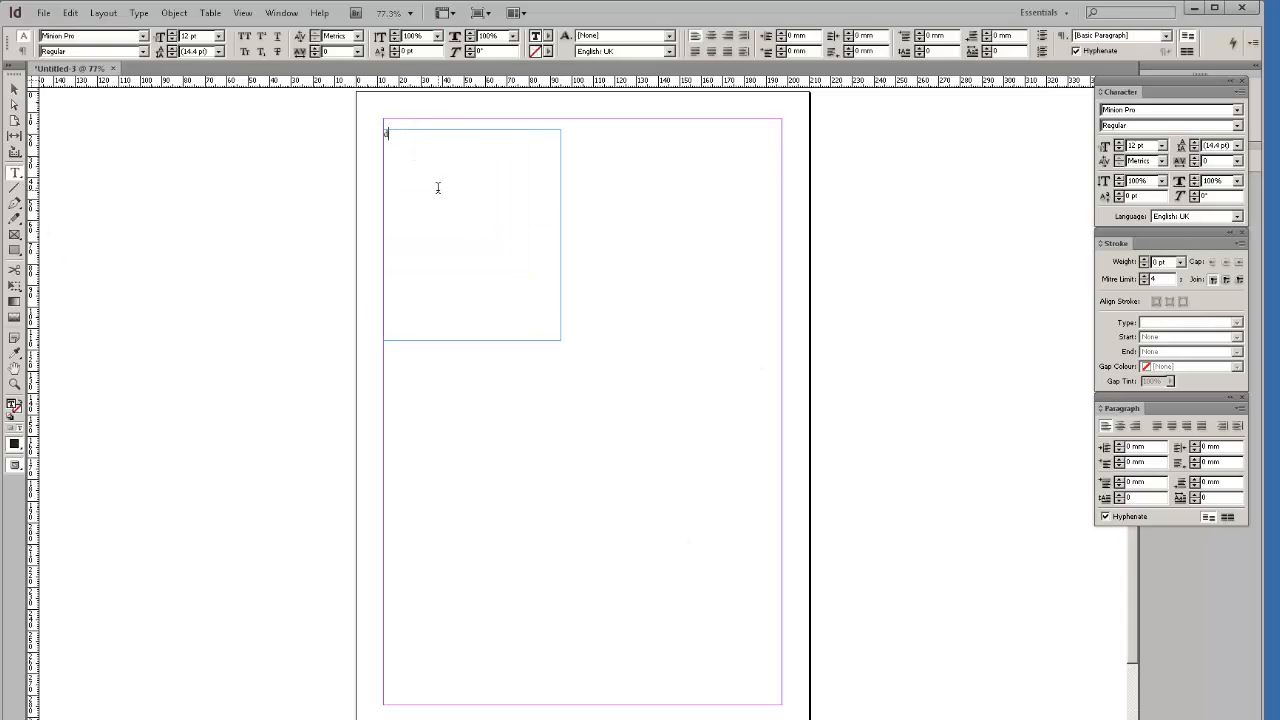
pyautogui.write('hhfdhdfd')
pyautogui.moveTo(489, 148); pyautogui.dragTo(365, 134)
pyautogui.click(218, 36)
pyautogui.click(200, 151)
pyautogui.click(506, 137)
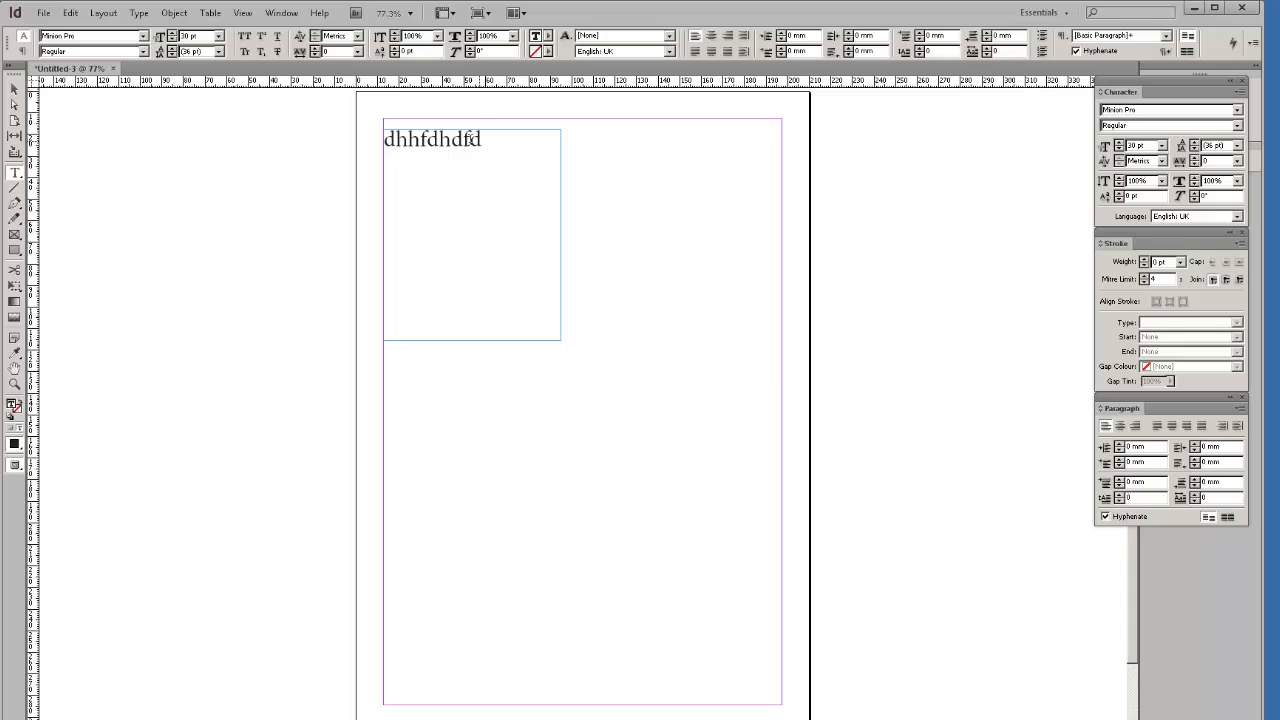
pyautogui.click(14, 89)
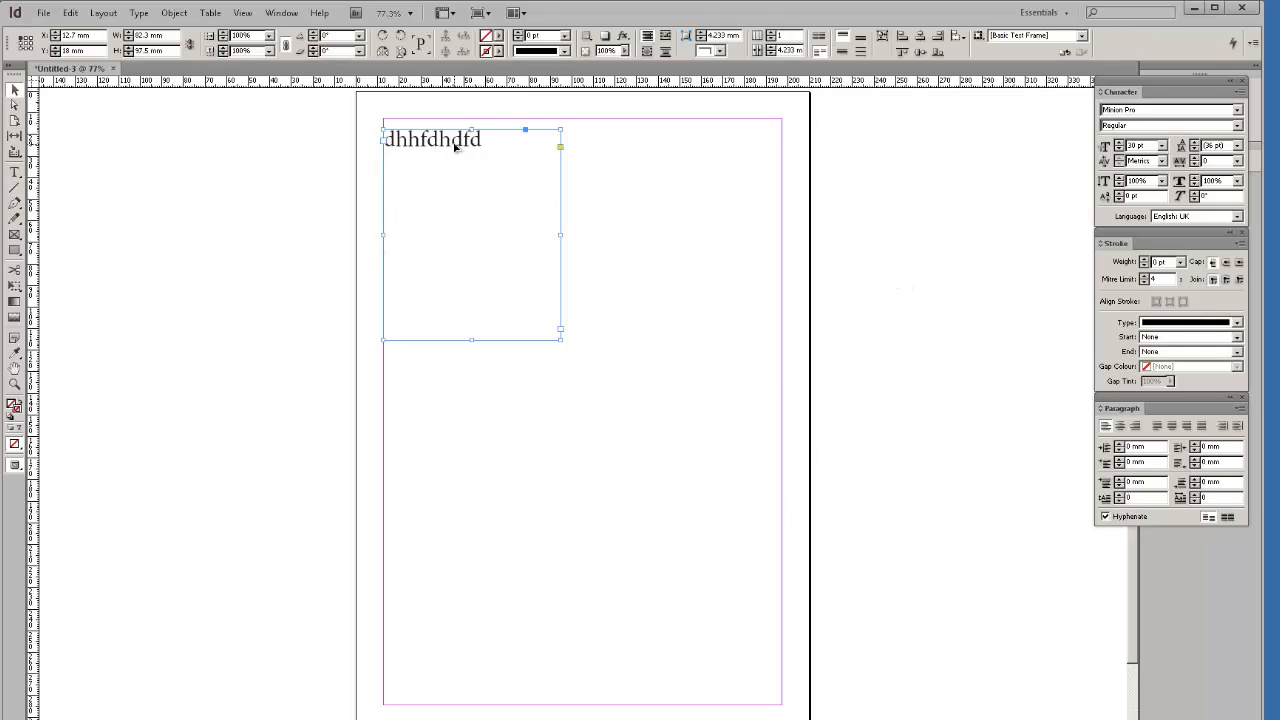
pyautogui.moveTo(454, 147); pyautogui.dragTo(364, 146)
pyautogui.click(326, 141)
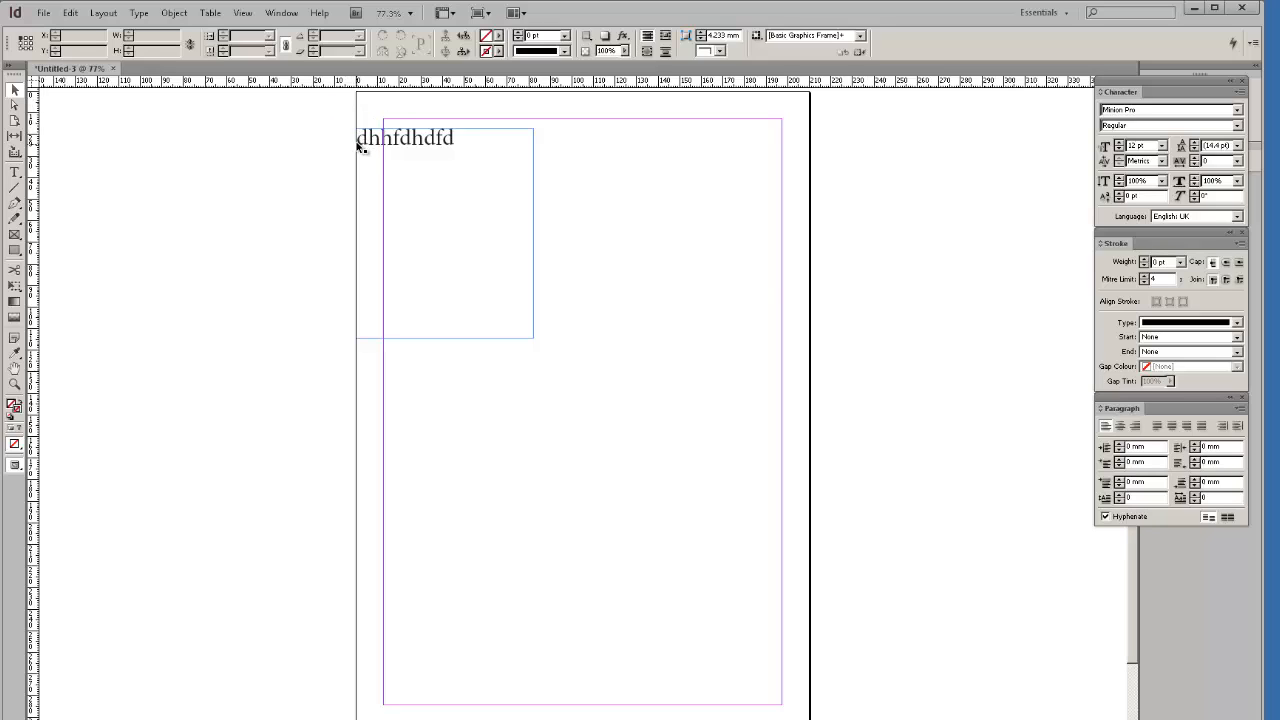
pyautogui.moveTo(382, 143); pyautogui.dragTo(436, 149)
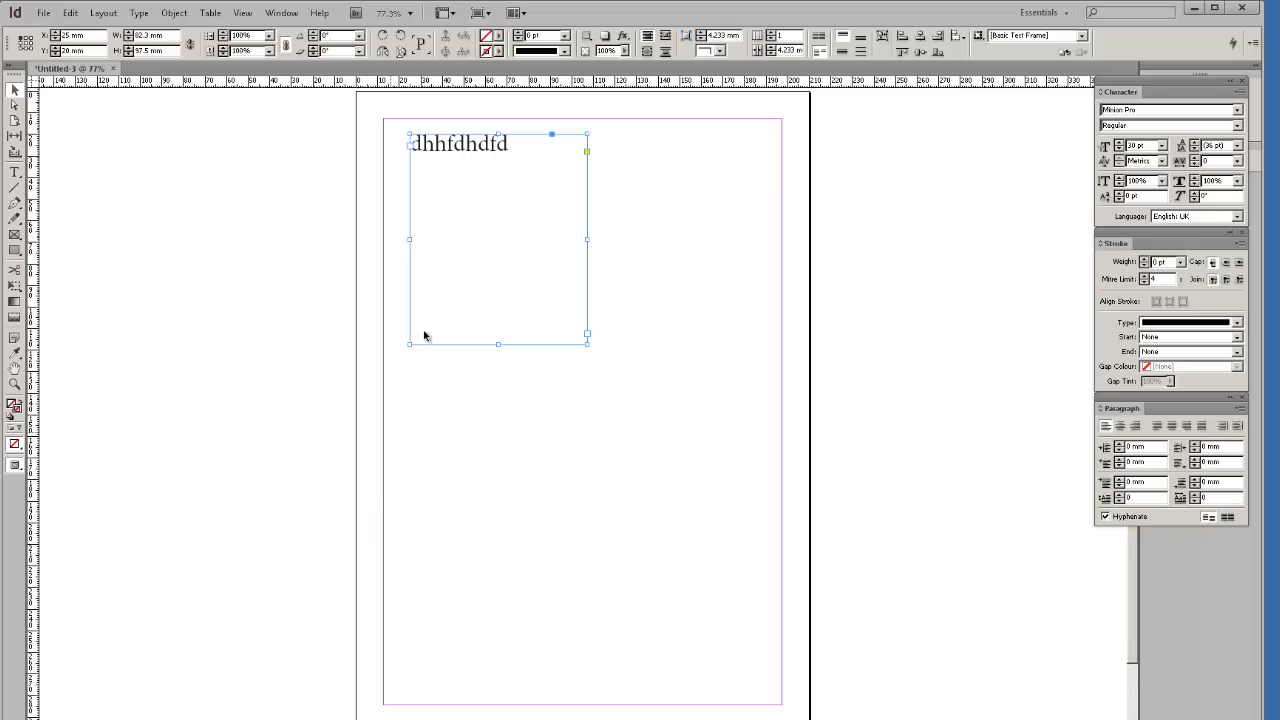
pyautogui.moveTo(457, 146); pyautogui.dragTo(409, 146)
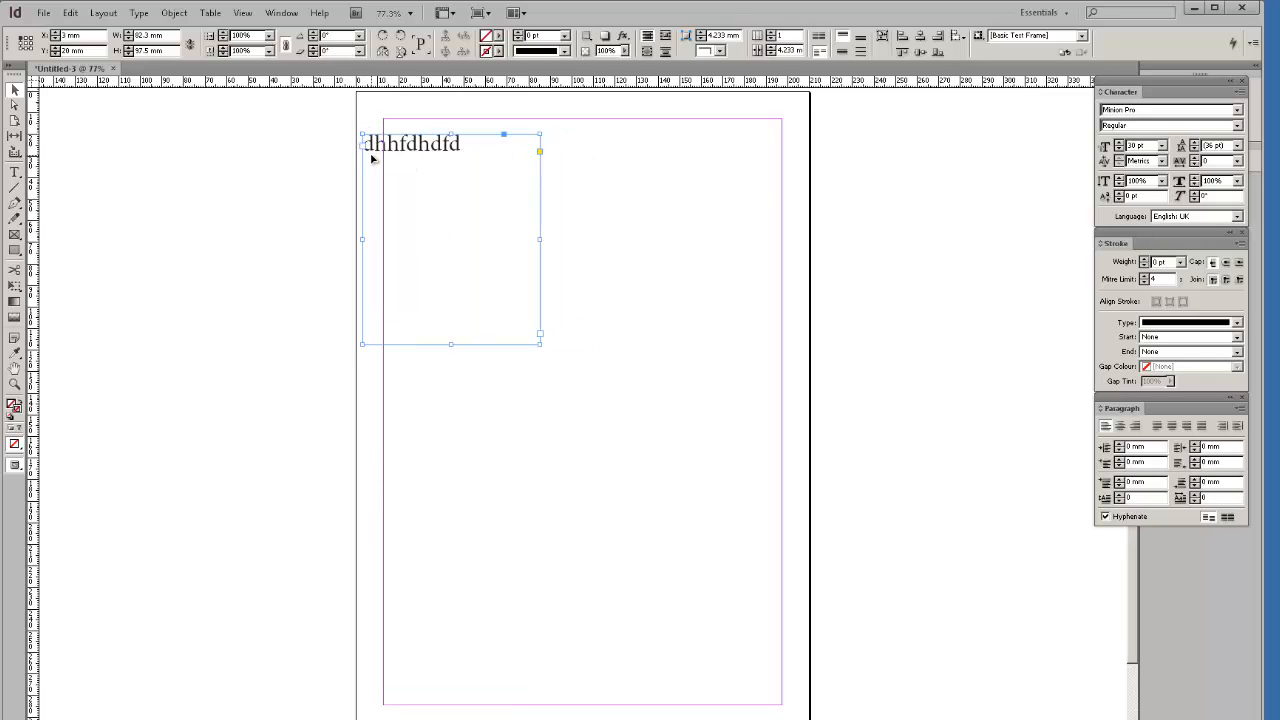
pyautogui.moveTo(372, 144); pyautogui.dragTo(424, 135)
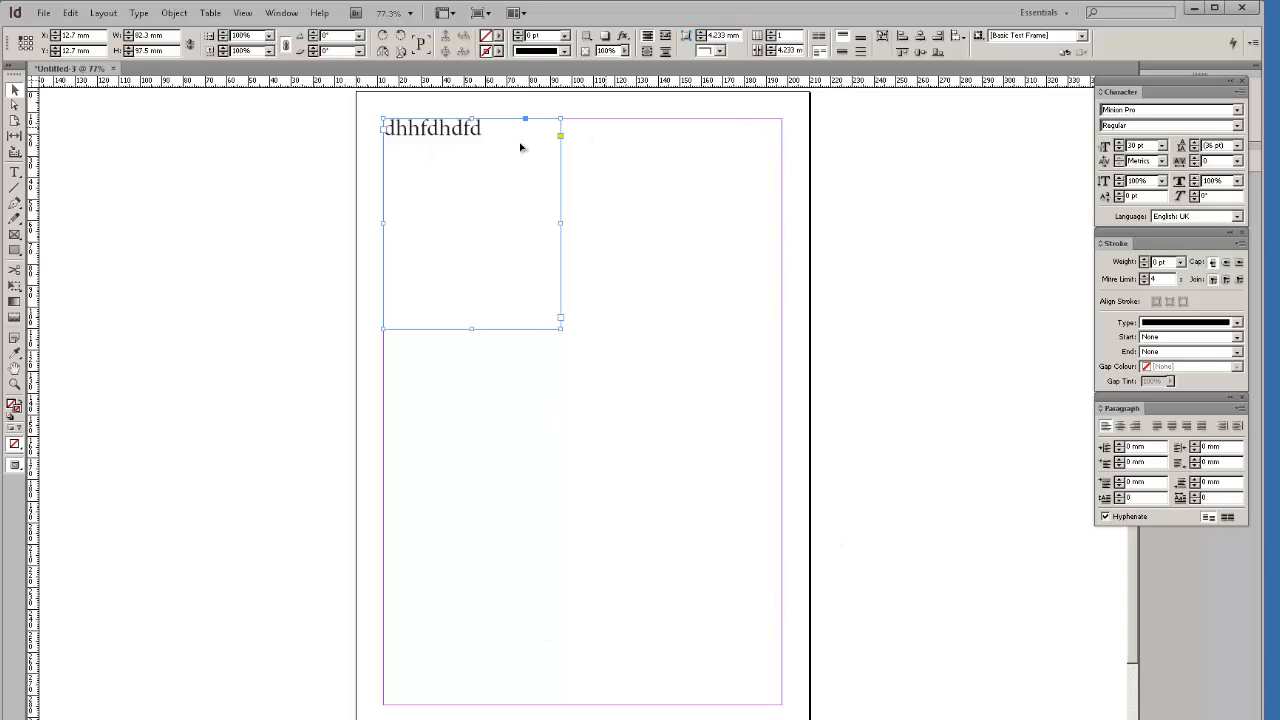
pyautogui.press('Delete')
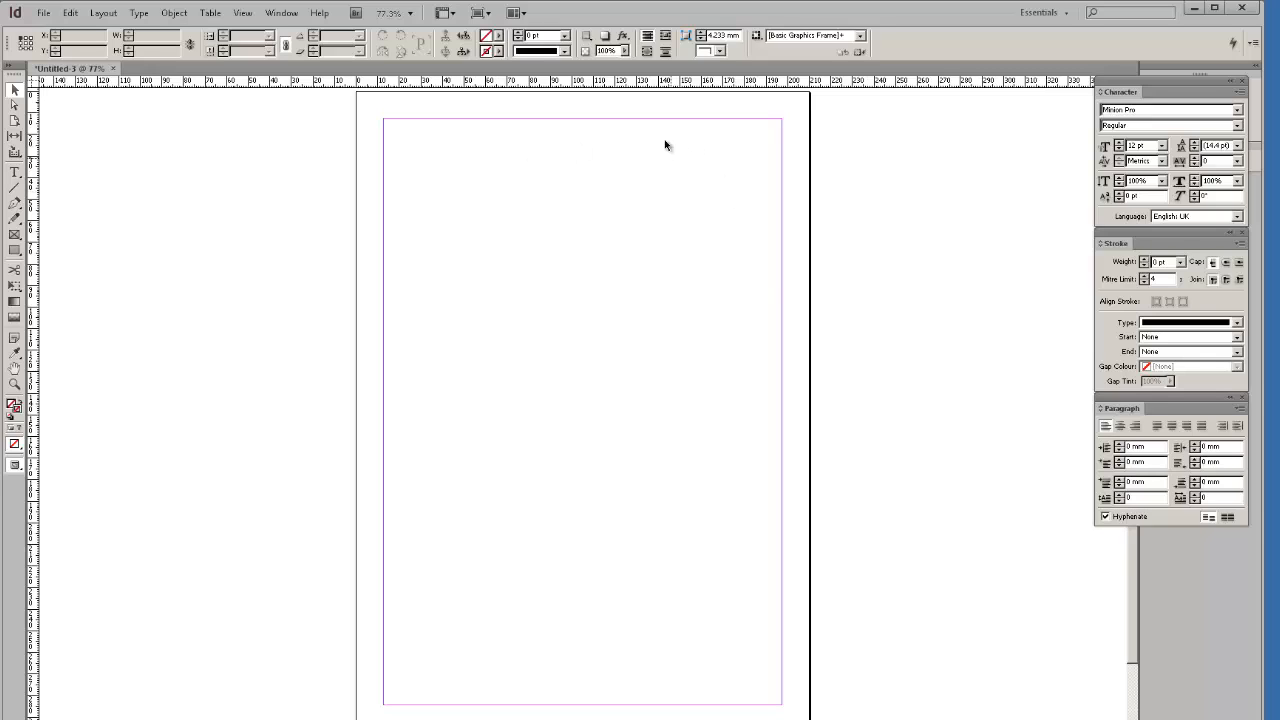
# Open Layout > Margins and Columns and turn on Preview.
pyautogui.click(70, 13)
pyautogui.moveTo(103, 17)
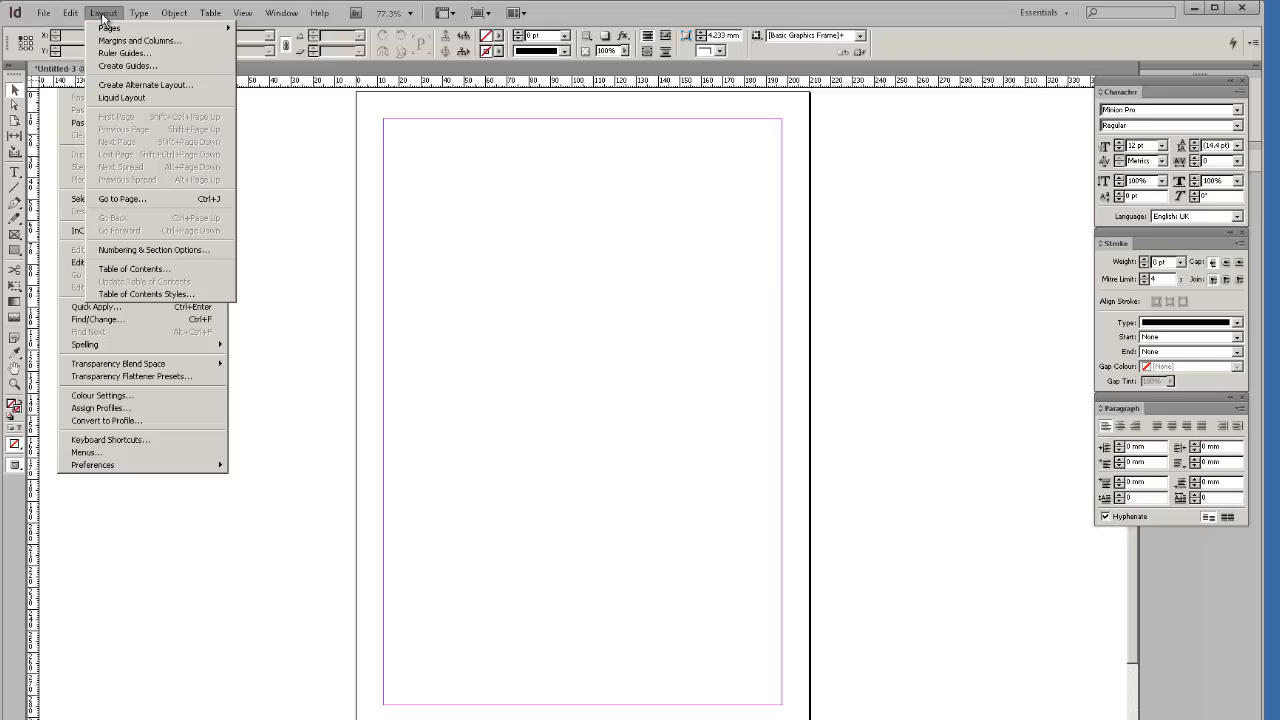
pyautogui.click(340, 157)
pyautogui.click(104, 13)
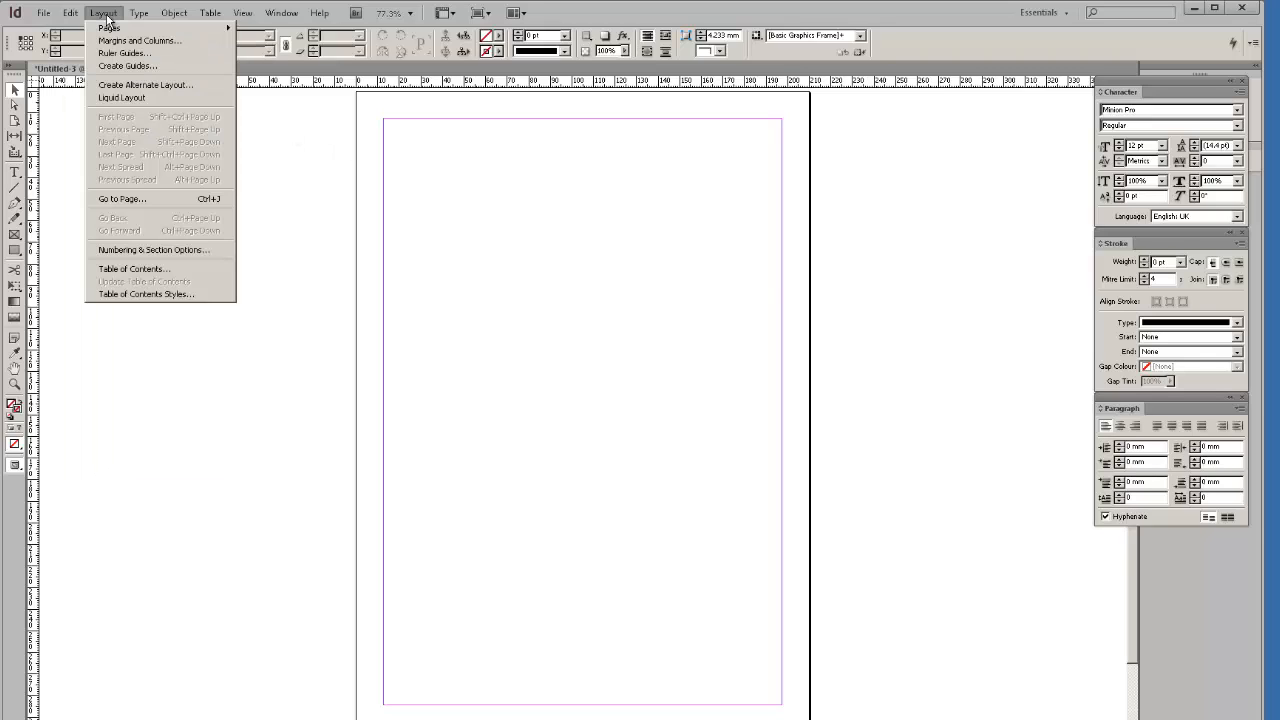
pyautogui.click(150, 42)
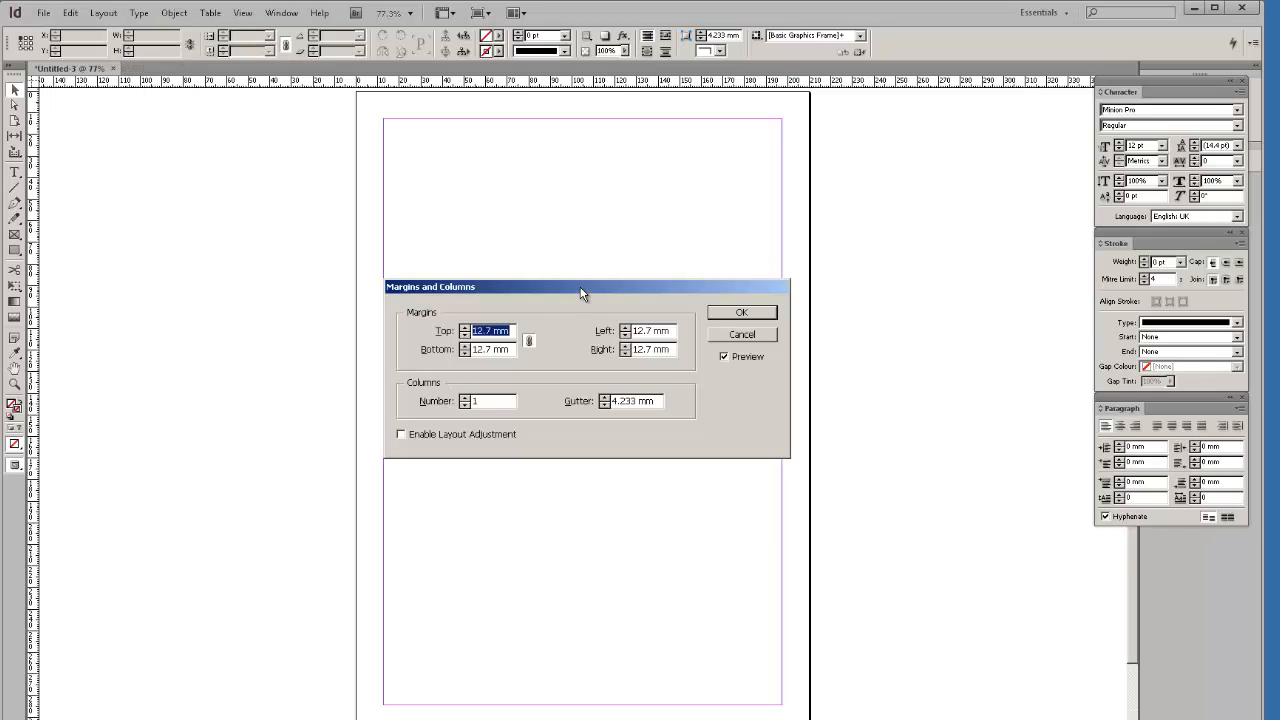
pyautogui.moveTo(583, 294); pyautogui.dragTo(596, 375)
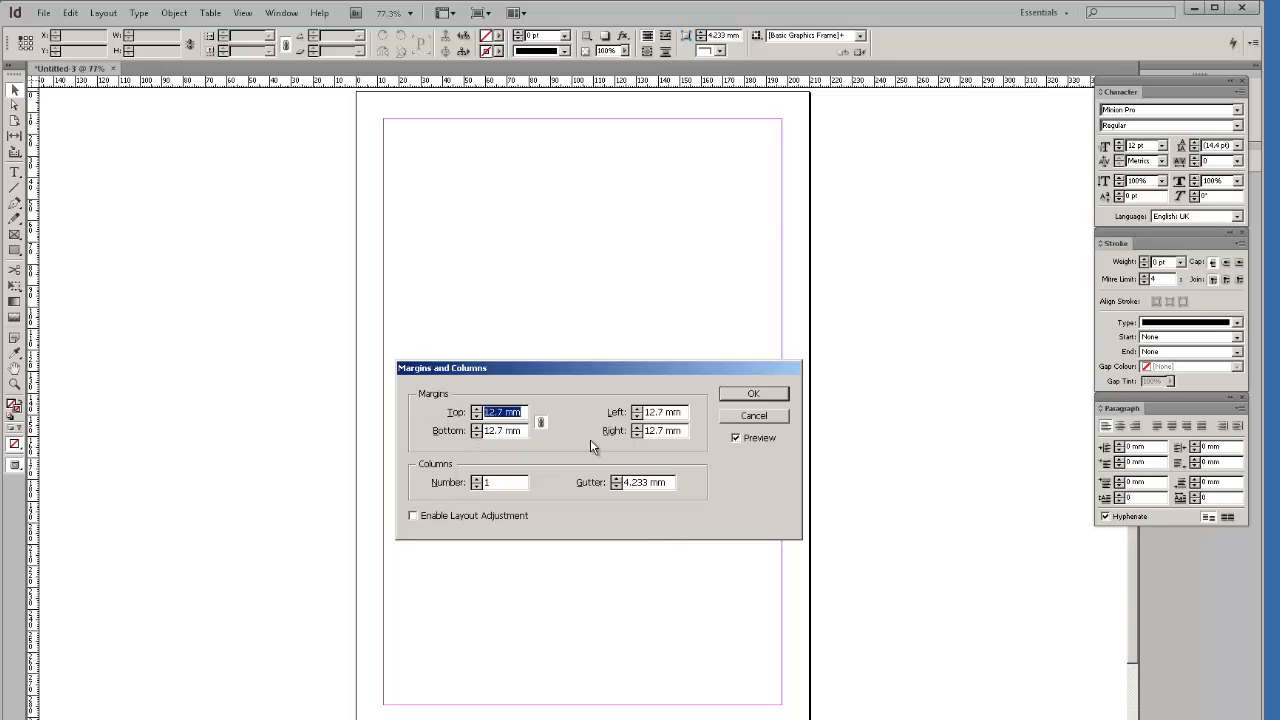
pyautogui.click(736, 439)
# Set the linked margins to 13 mm, bringing the bottom margin back to 13 mm.
pyautogui.click(477, 411)
pyautogui.click(477, 411)
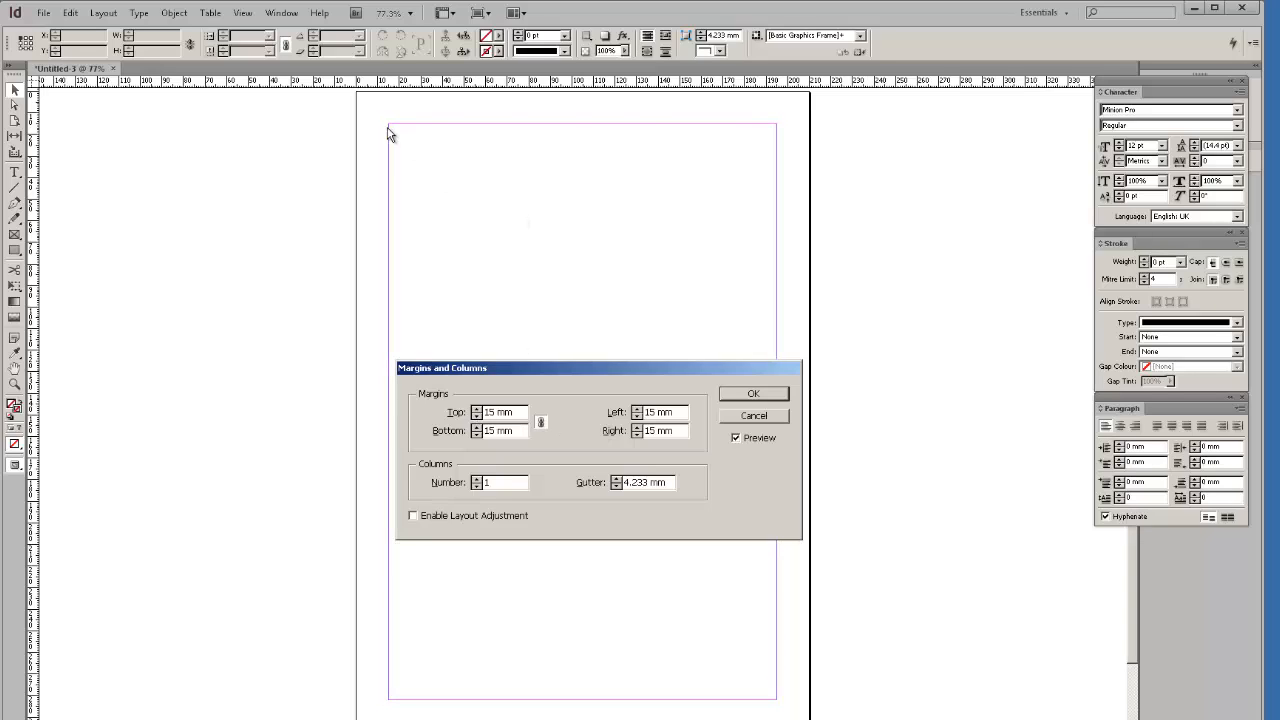
pyautogui.click(477, 416)
pyautogui.click(477, 416)
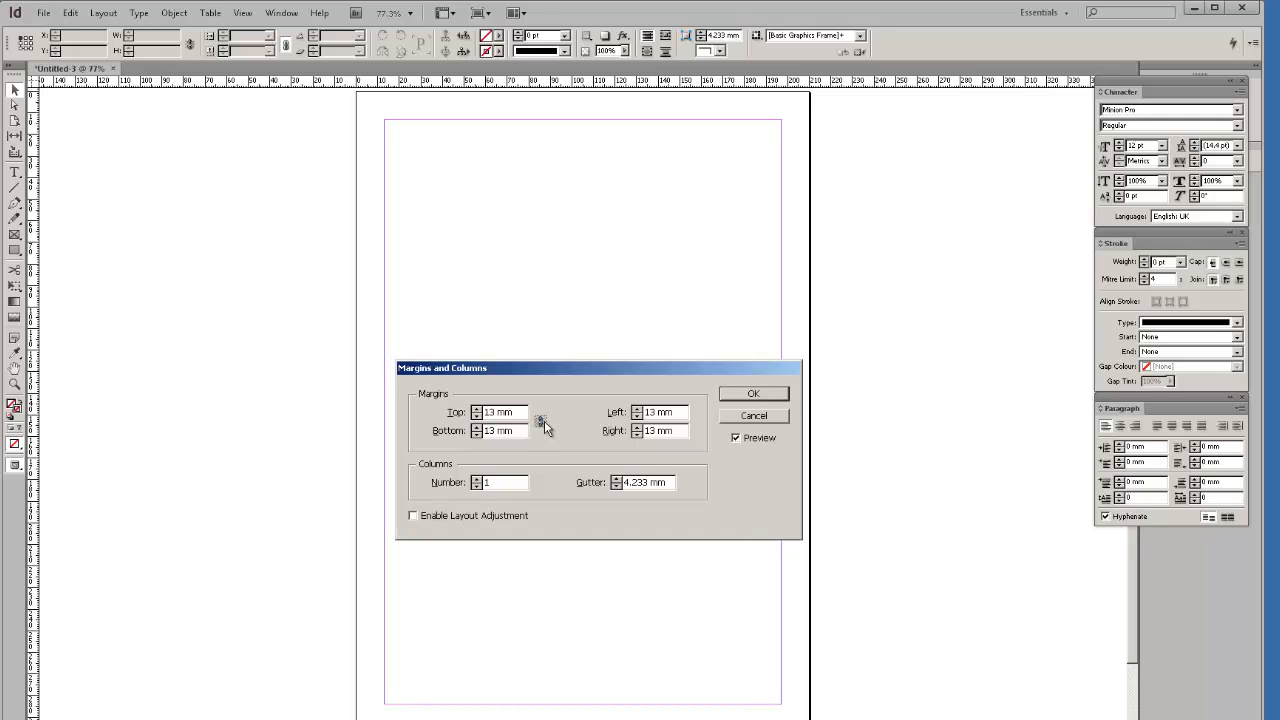
pyautogui.click(476, 434)
pyautogui.click(476, 434)
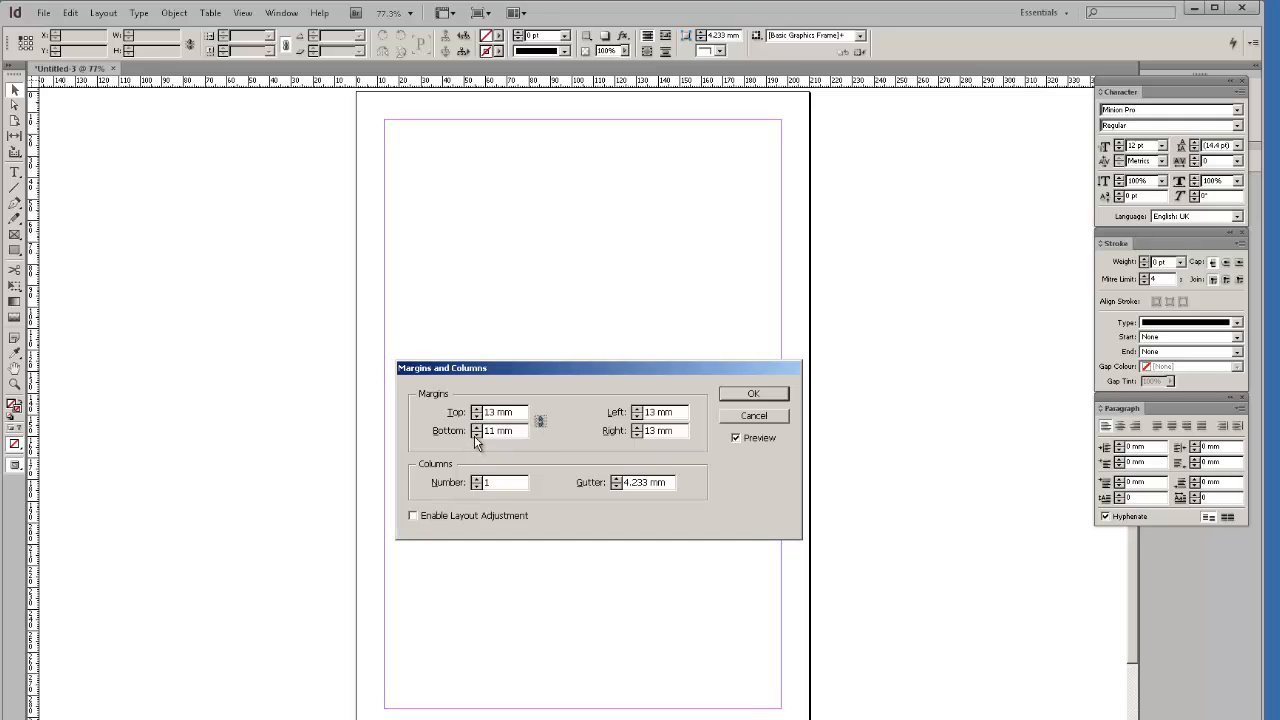
pyautogui.click(476, 427)
pyautogui.click(476, 427)
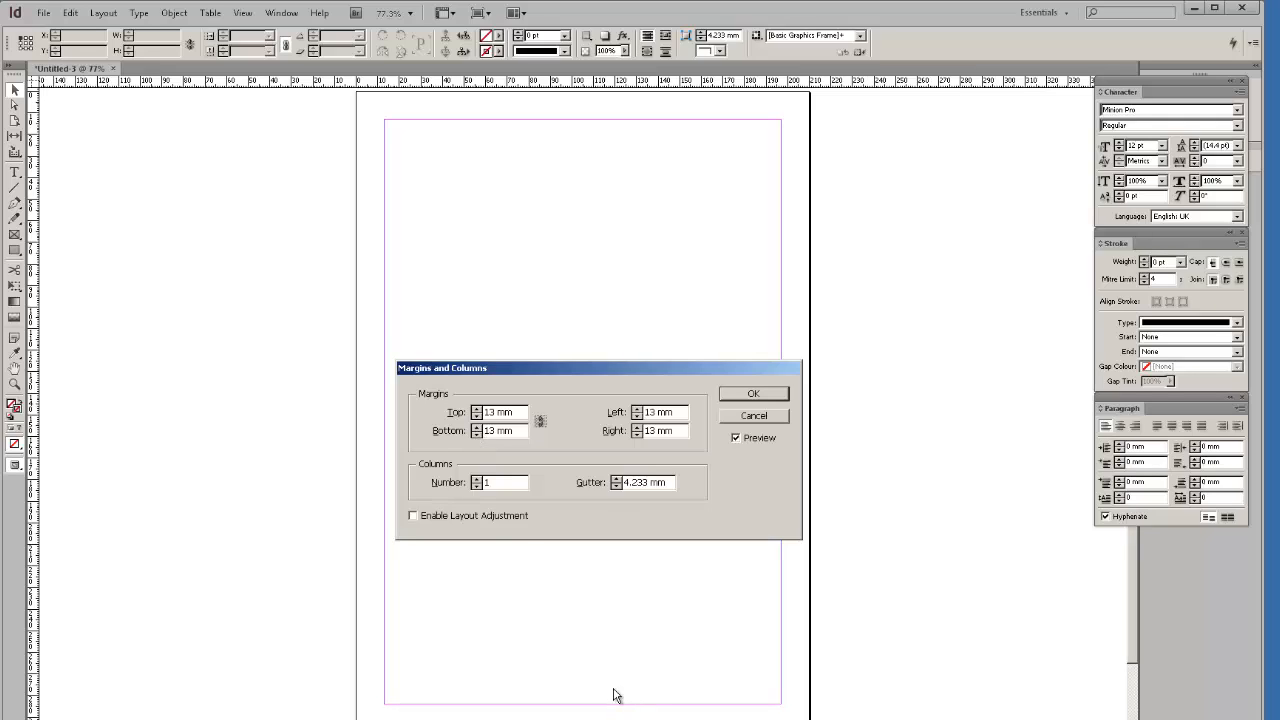
pyautogui.click(477, 435)
pyautogui.click(477, 435)
pyautogui.click(477, 435)
pyautogui.click(476, 427)
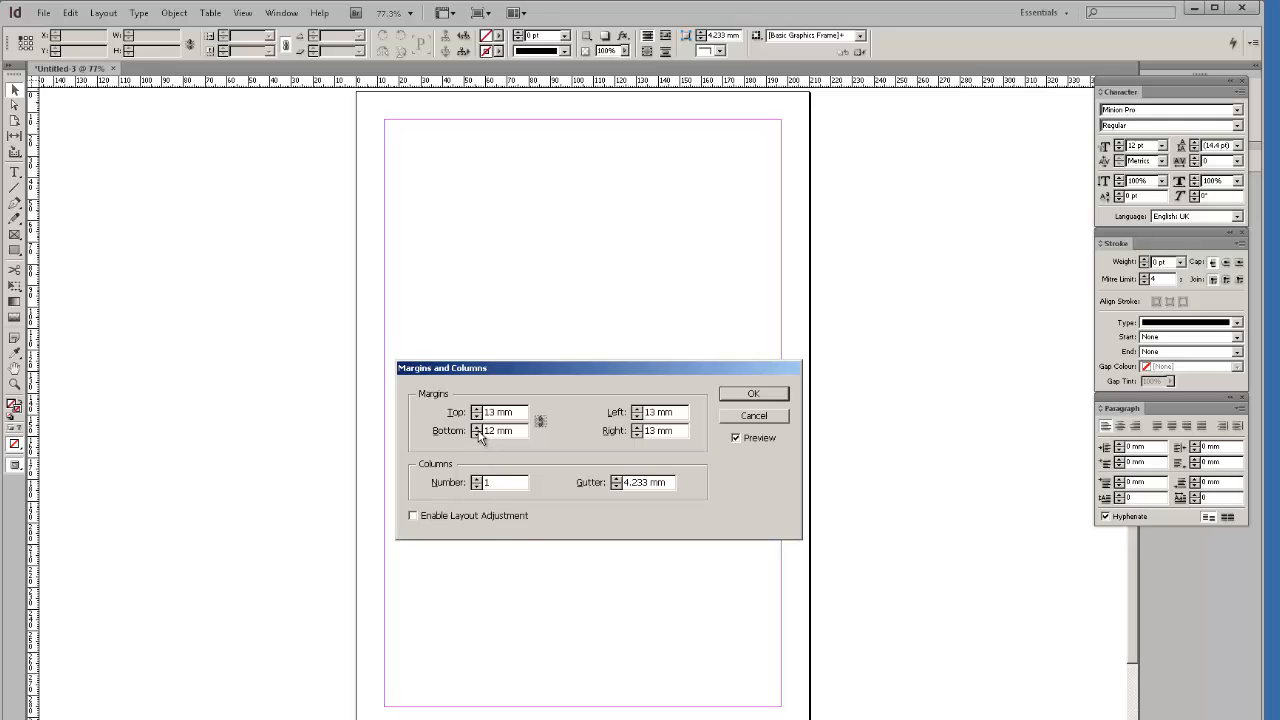
pyautogui.click(476, 427)
pyautogui.click(476, 427)
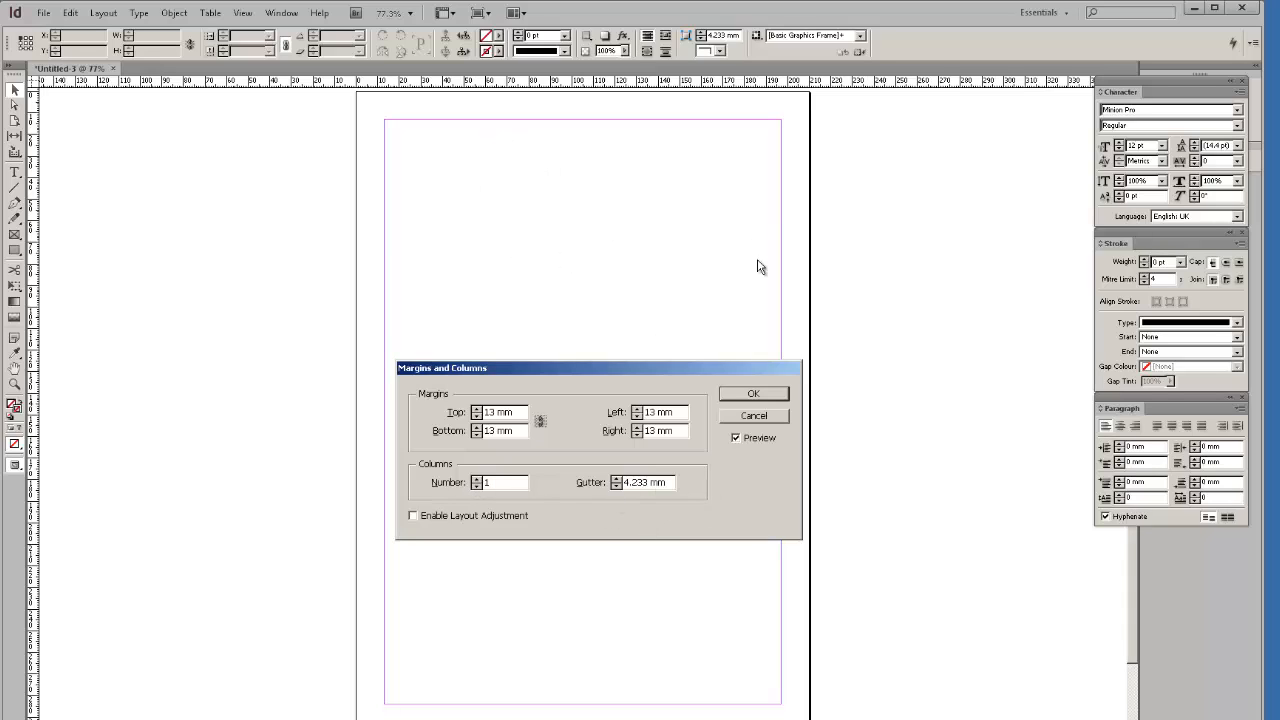
# Apply three columns with a 3 mm gutter, then float the Character panel out.
pyautogui.click(476, 479)
pyautogui.click(476, 479)
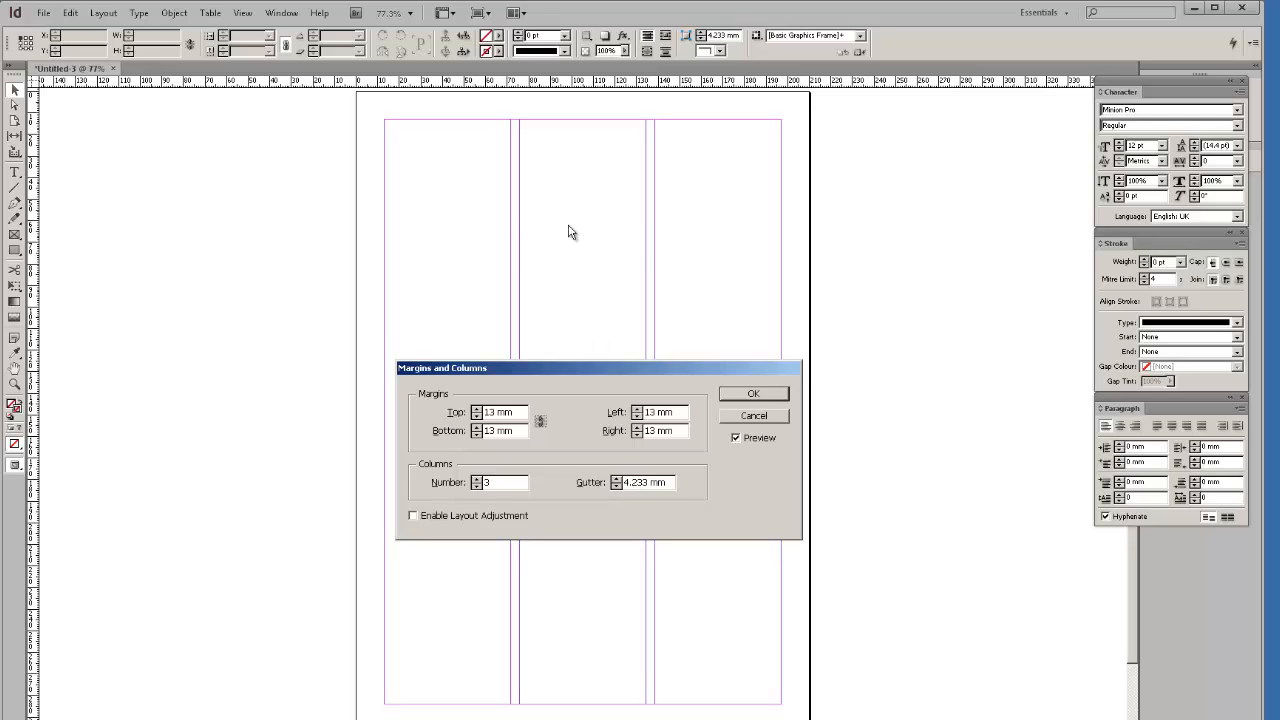
pyautogui.click(616, 480)
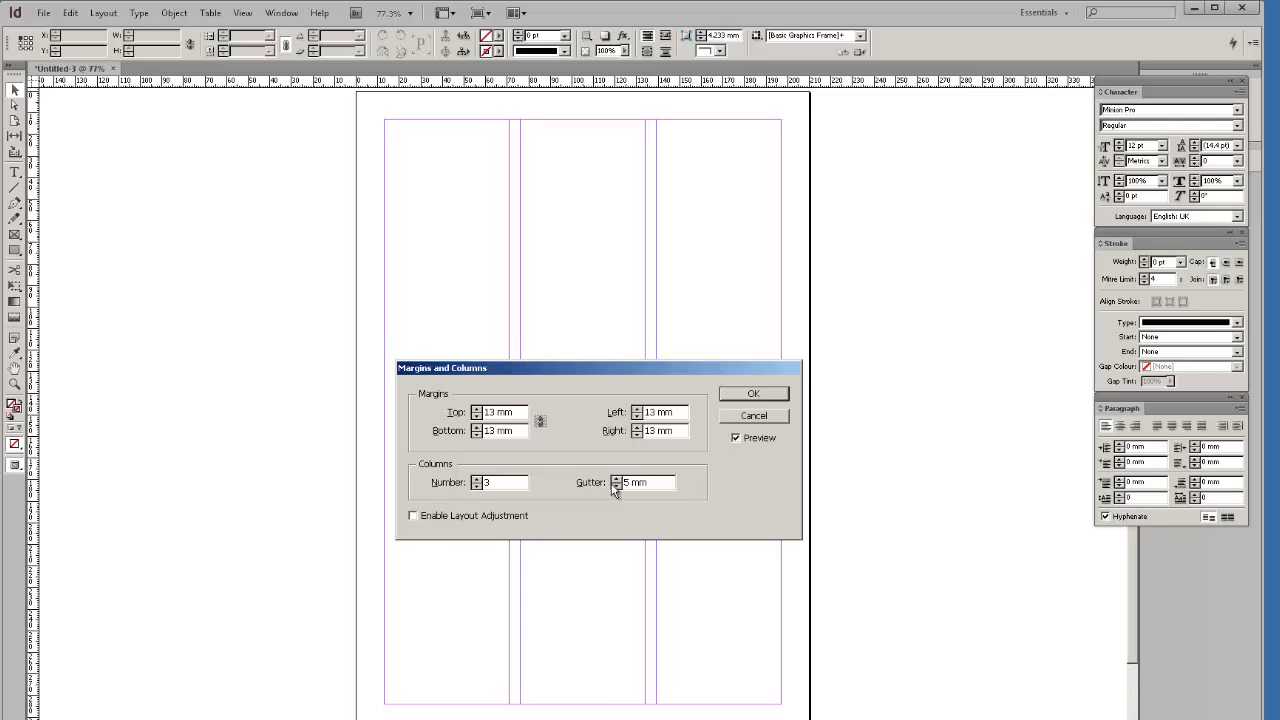
pyautogui.click(615, 487)
pyautogui.click(616, 487)
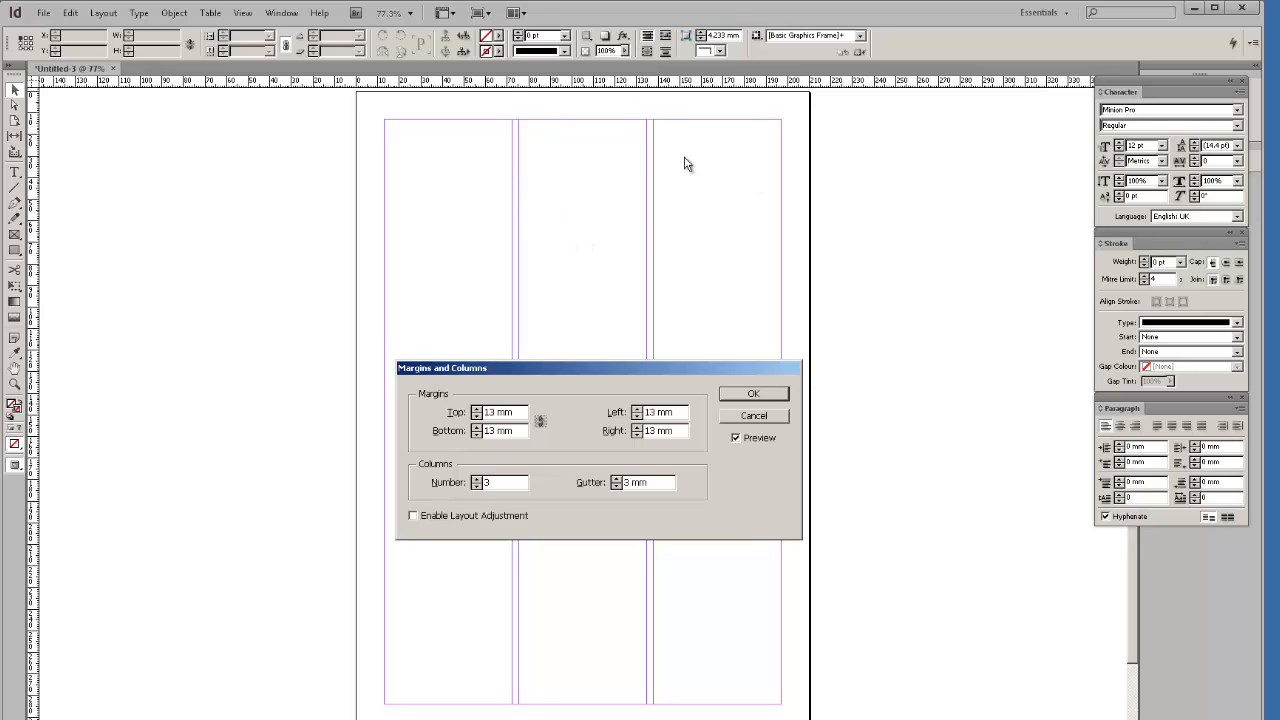
pyautogui.click(745, 395)
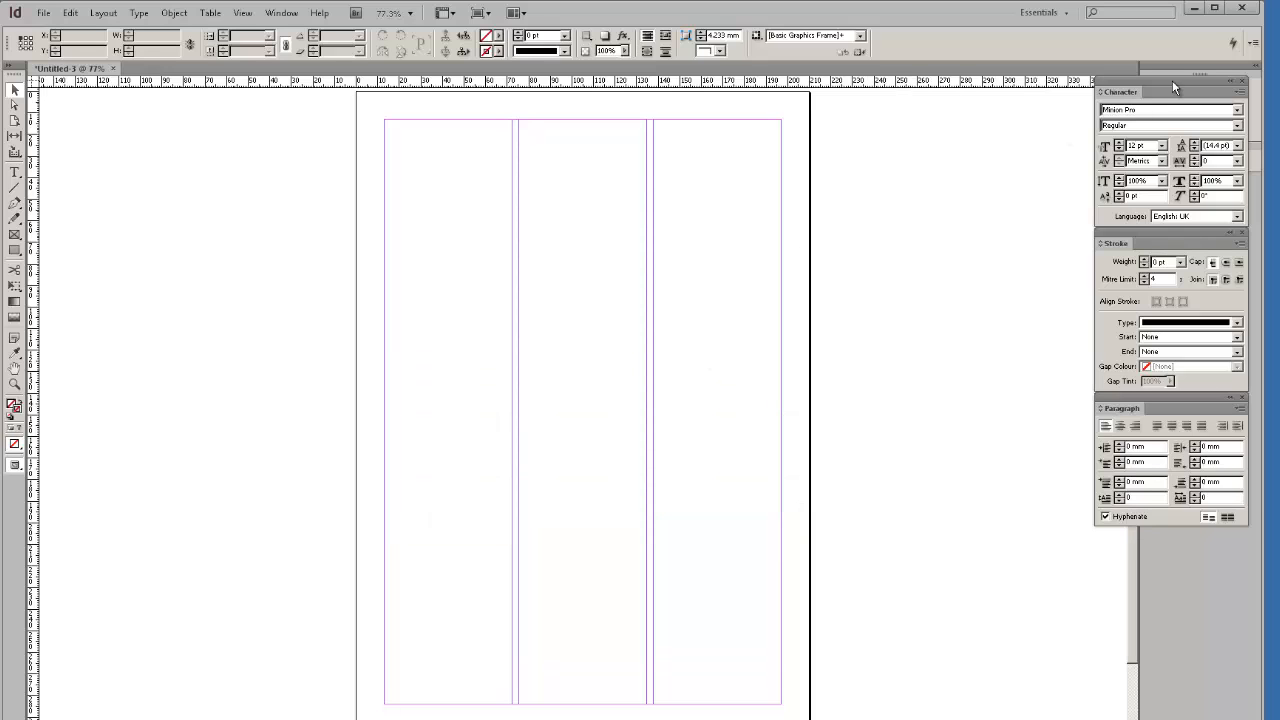
pyautogui.moveTo(1174, 86); pyautogui.dragTo(1060, 568)
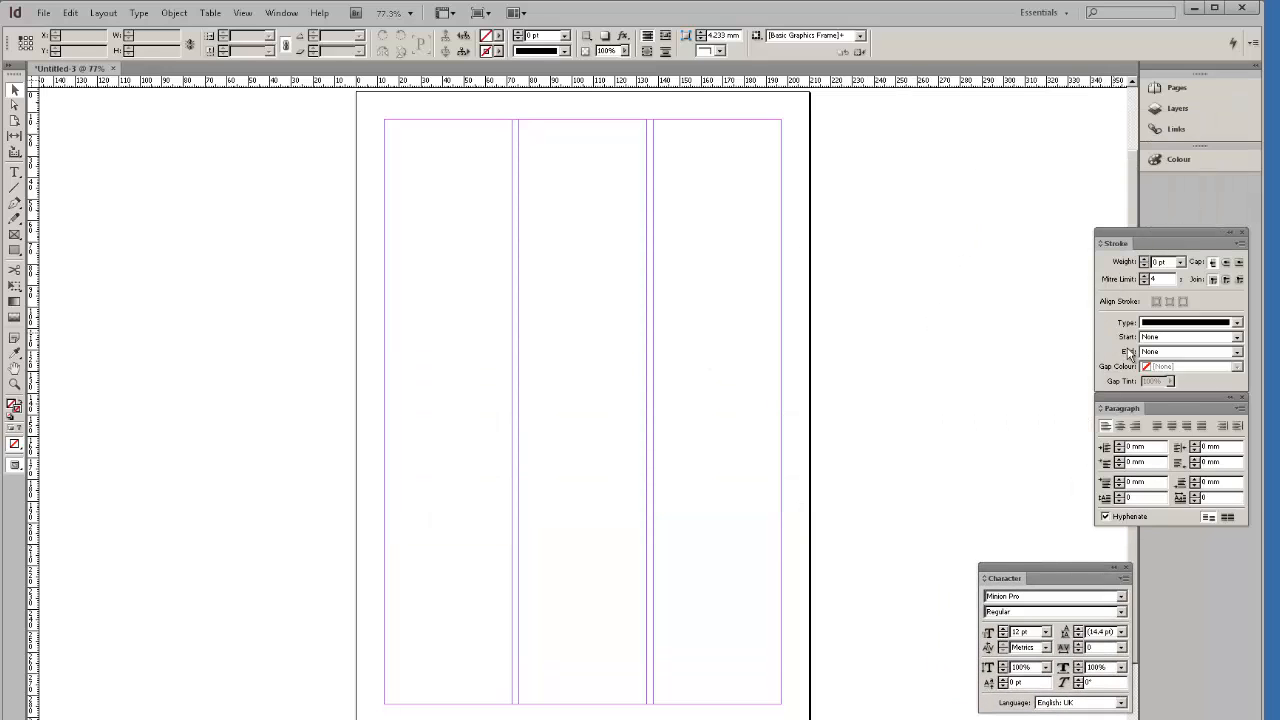
# Float the Paragraph panel, then close the Paragraph, Character and Stroke panels.
pyautogui.moveTo(1162, 398)
pyautogui.mouseDown()
pyautogui.moveTo(1057, 437)
pyautogui.moveTo(1066, 428)
pyautogui.mouseUp()
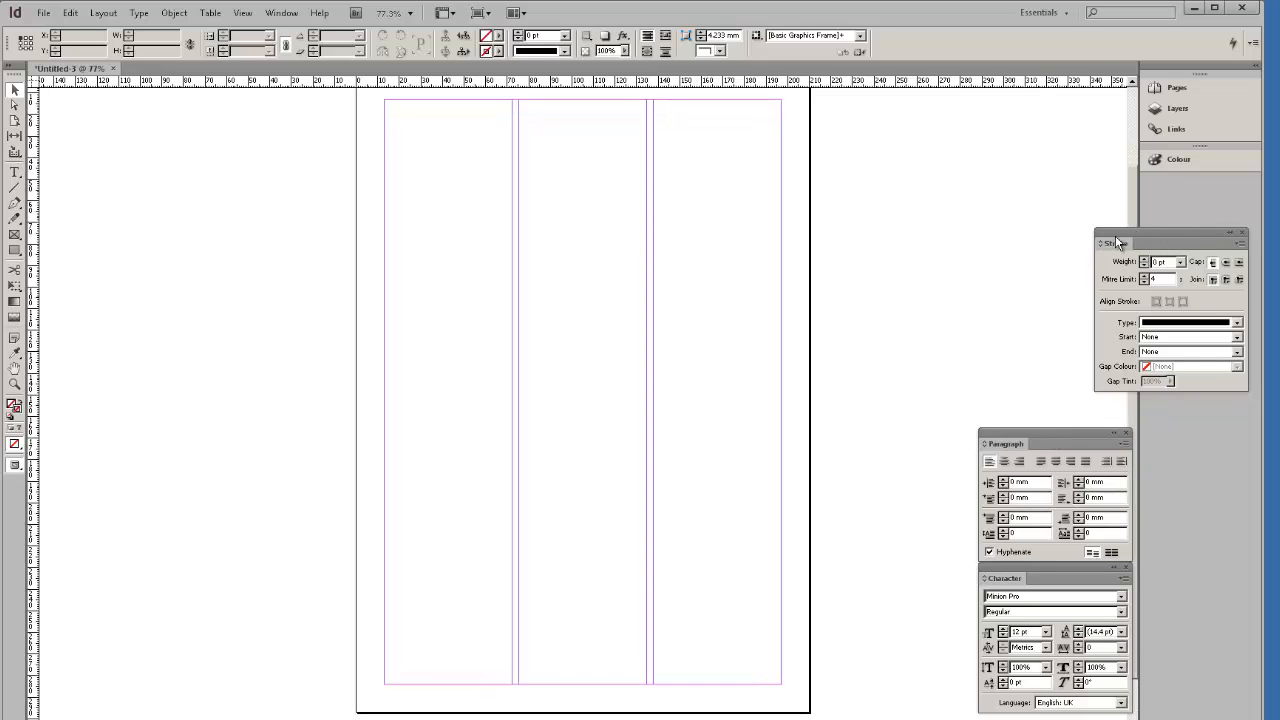
pyautogui.scroll(2, 1043, 211)
pyautogui.scroll(-3, 1060, 214)
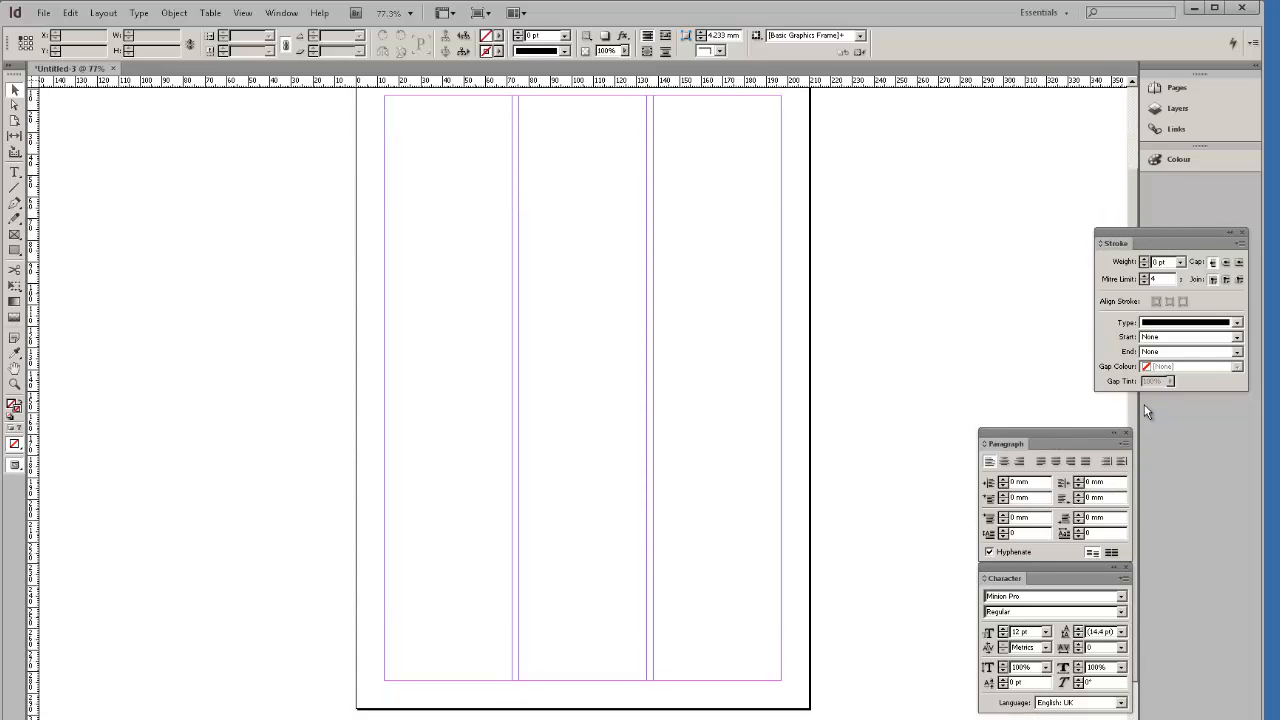
pyautogui.click(1126, 436)
pyautogui.click(1125, 566)
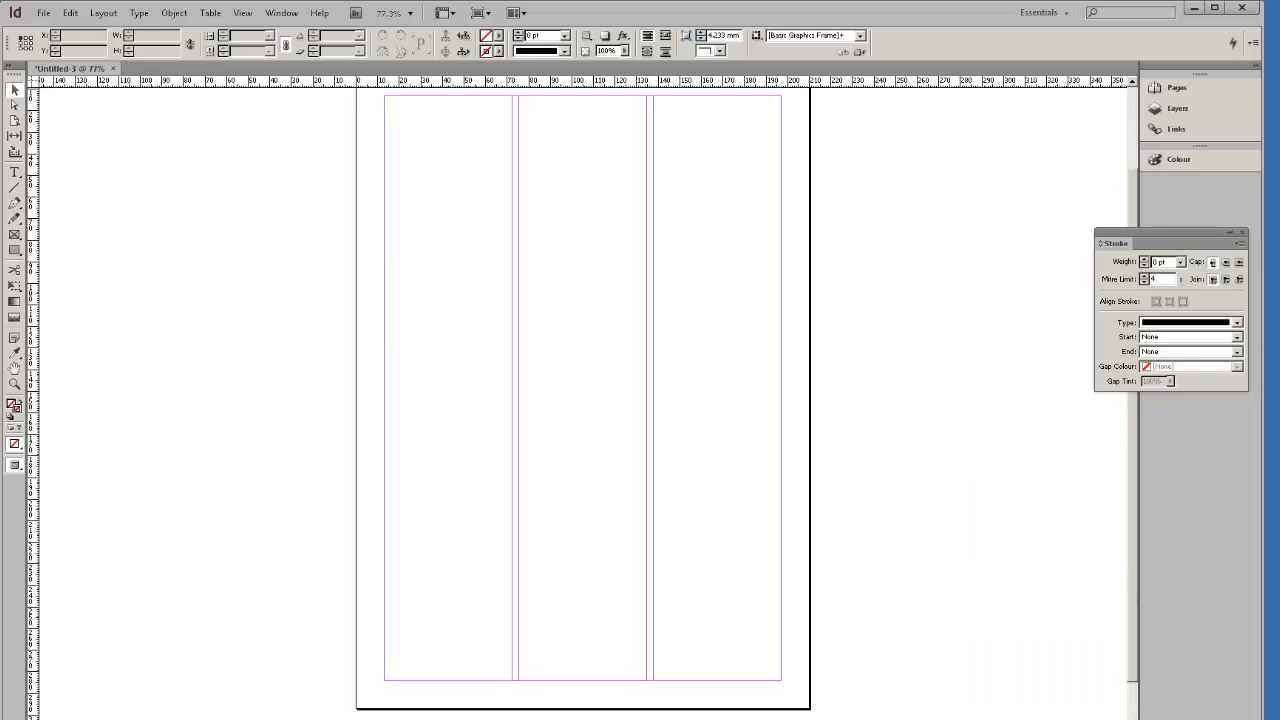
pyautogui.click(1243, 233)
pyautogui.scroll(2, 1034, 189)
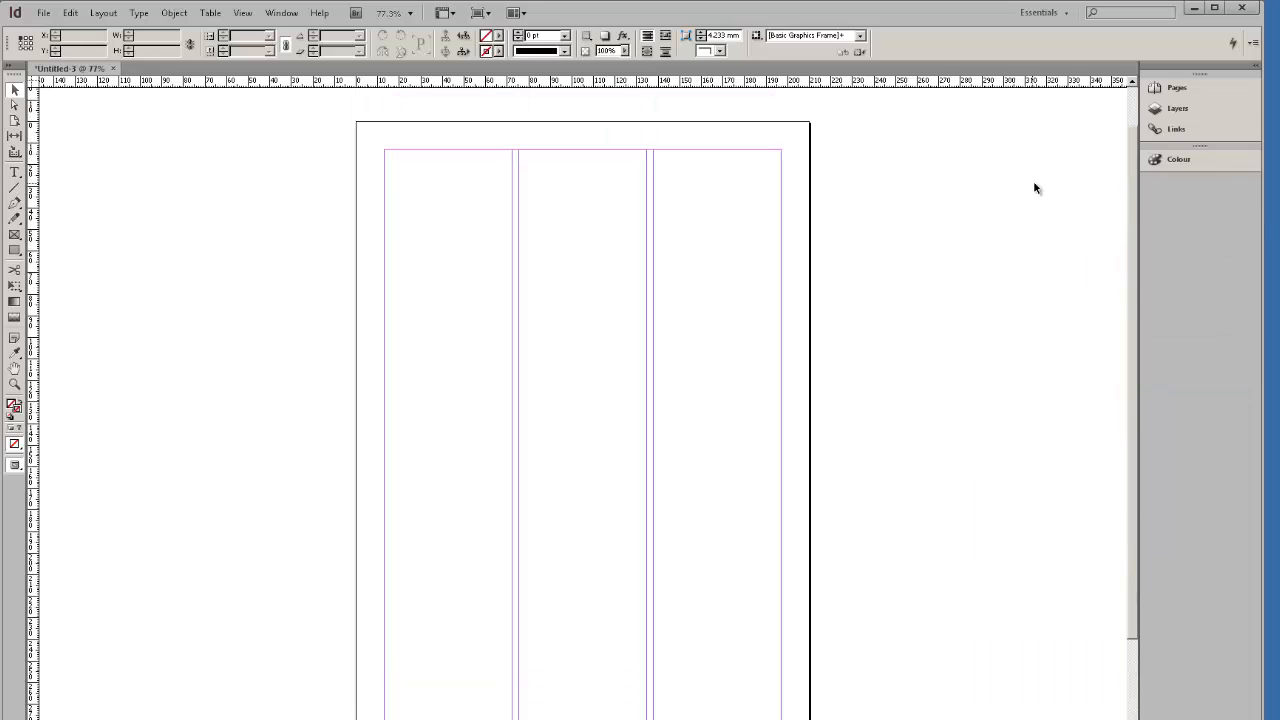
# Insert 4 A-Master pages after page 1 from the Pages panel.
pyautogui.click(1186, 92)
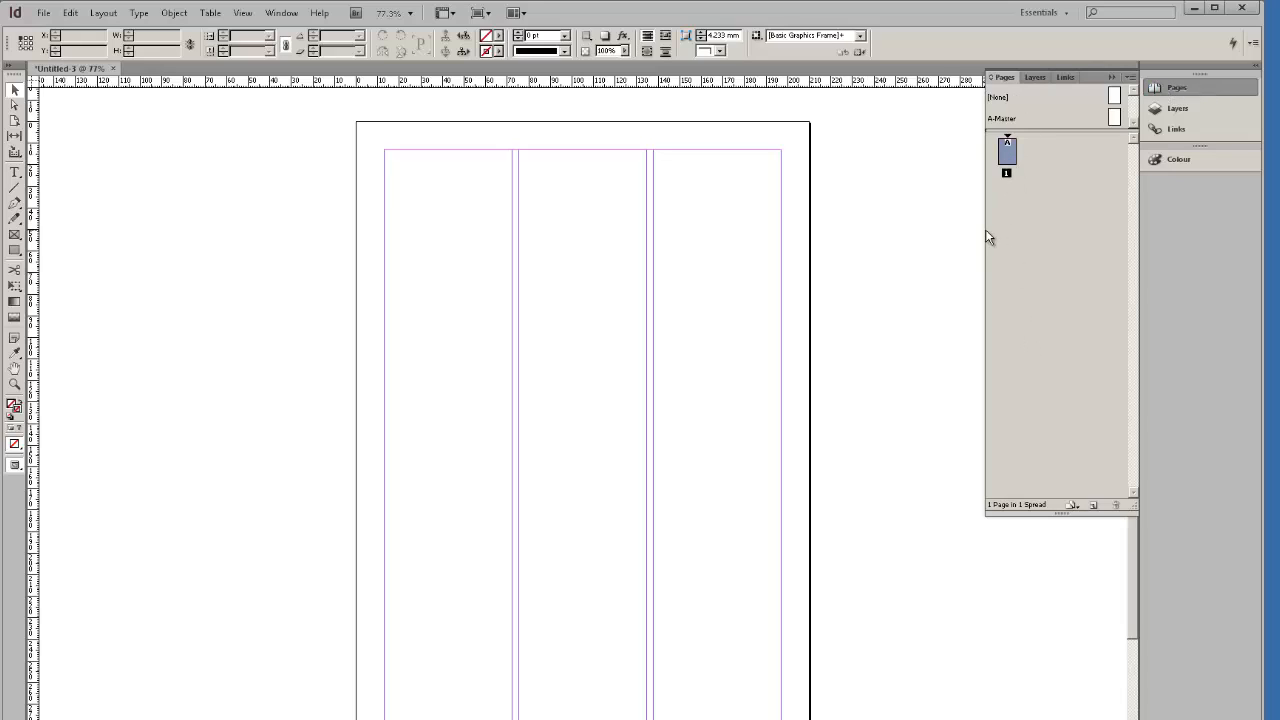
pyautogui.rightClick(1013, 159)
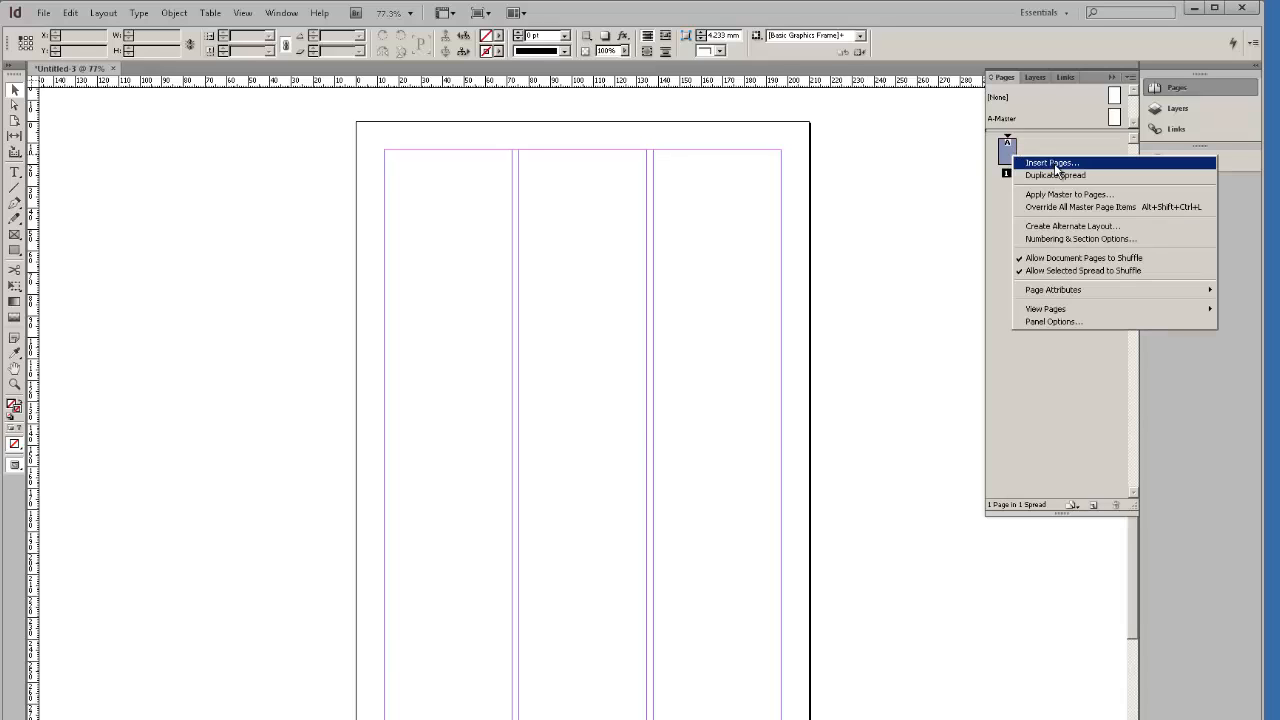
pyautogui.click(1053, 163)
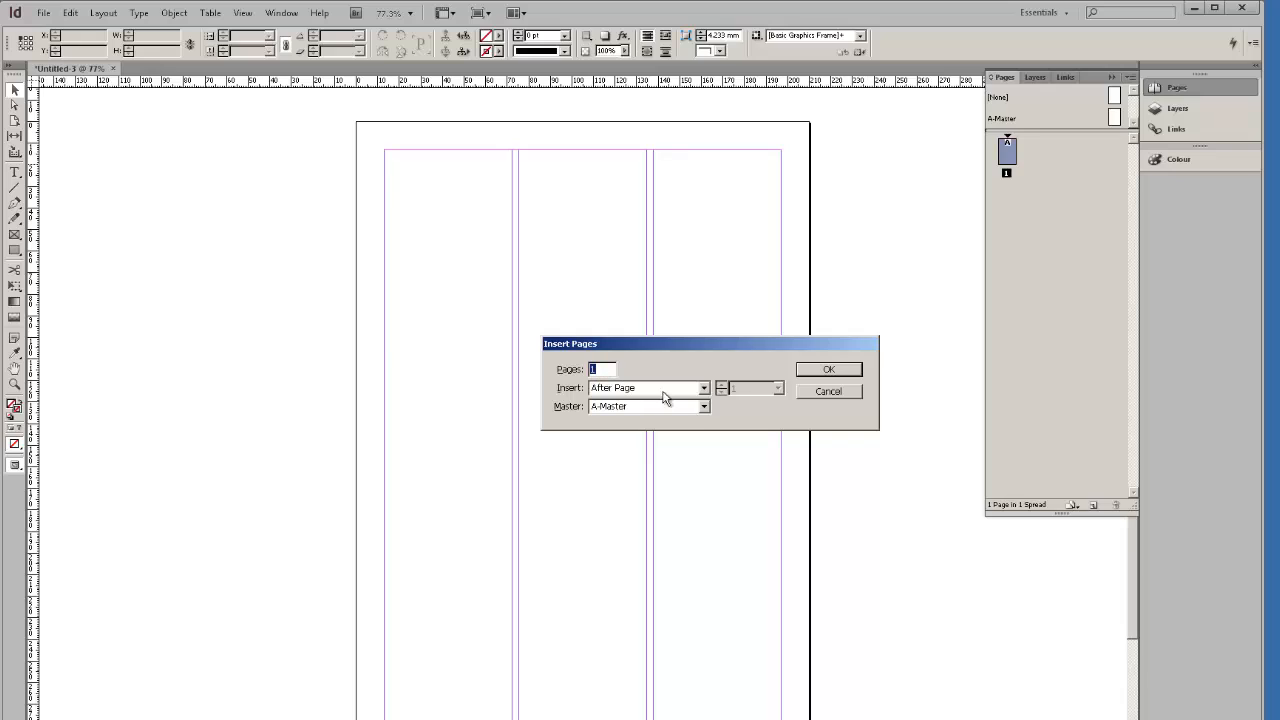
pyautogui.click(704, 407)
pyautogui.click(706, 407)
pyautogui.click(704, 388)
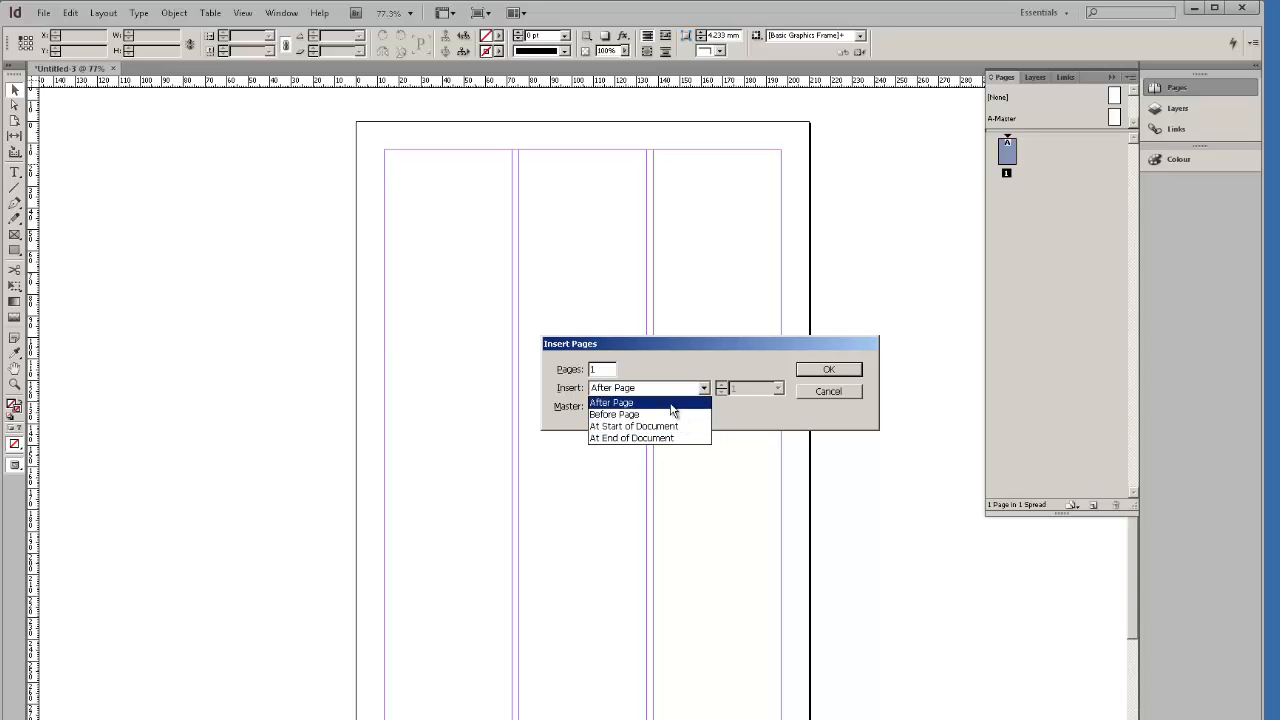
pyautogui.click(763, 415)
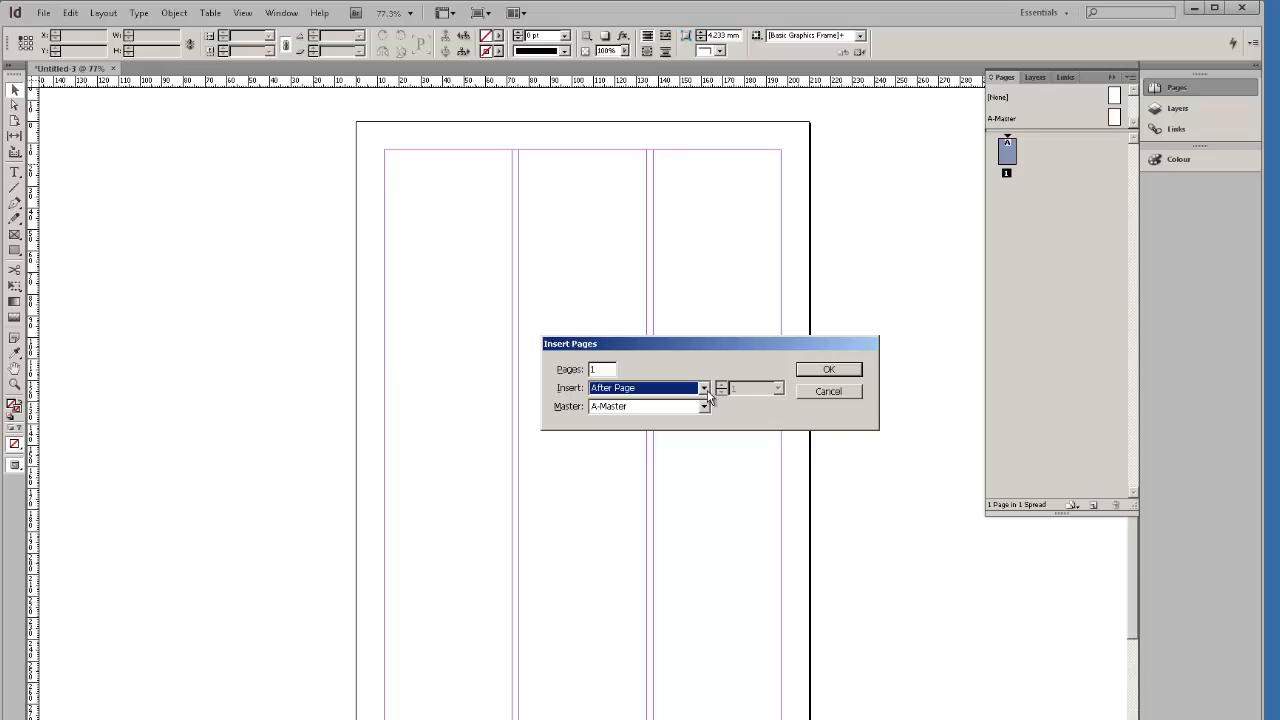
pyautogui.click(601, 370)
pyautogui.write('4')
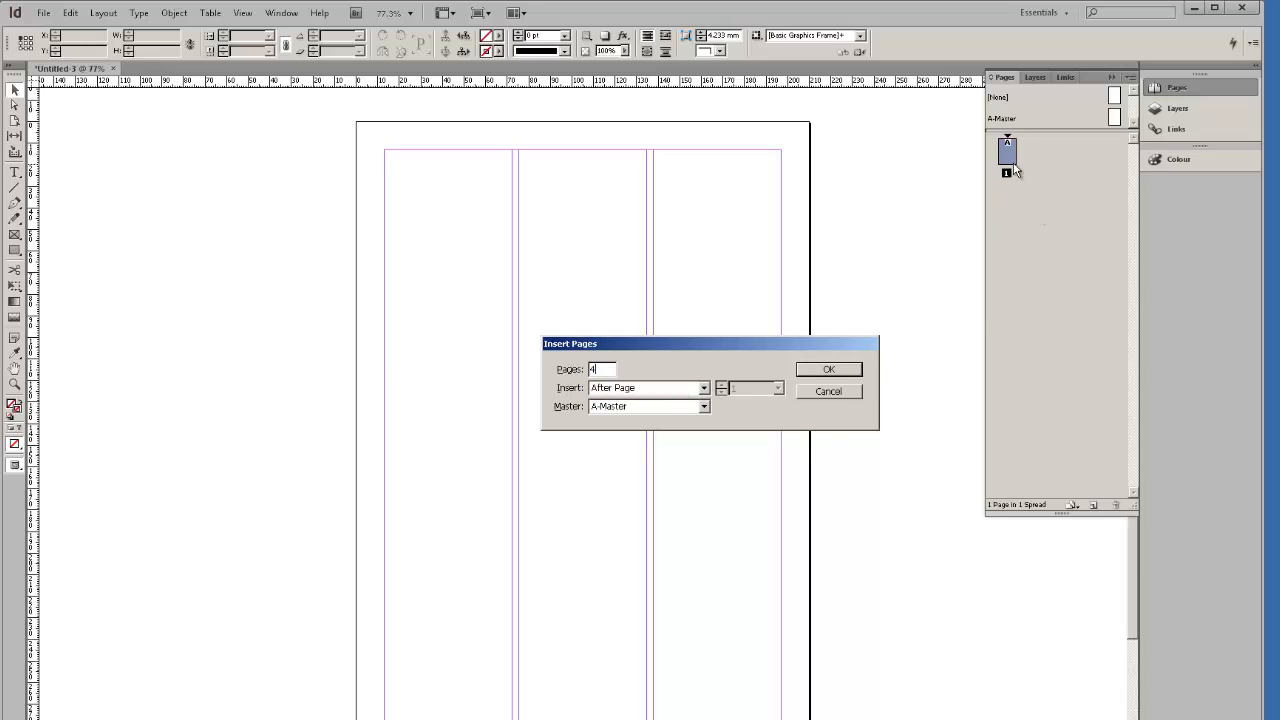
pyautogui.click(827, 372)
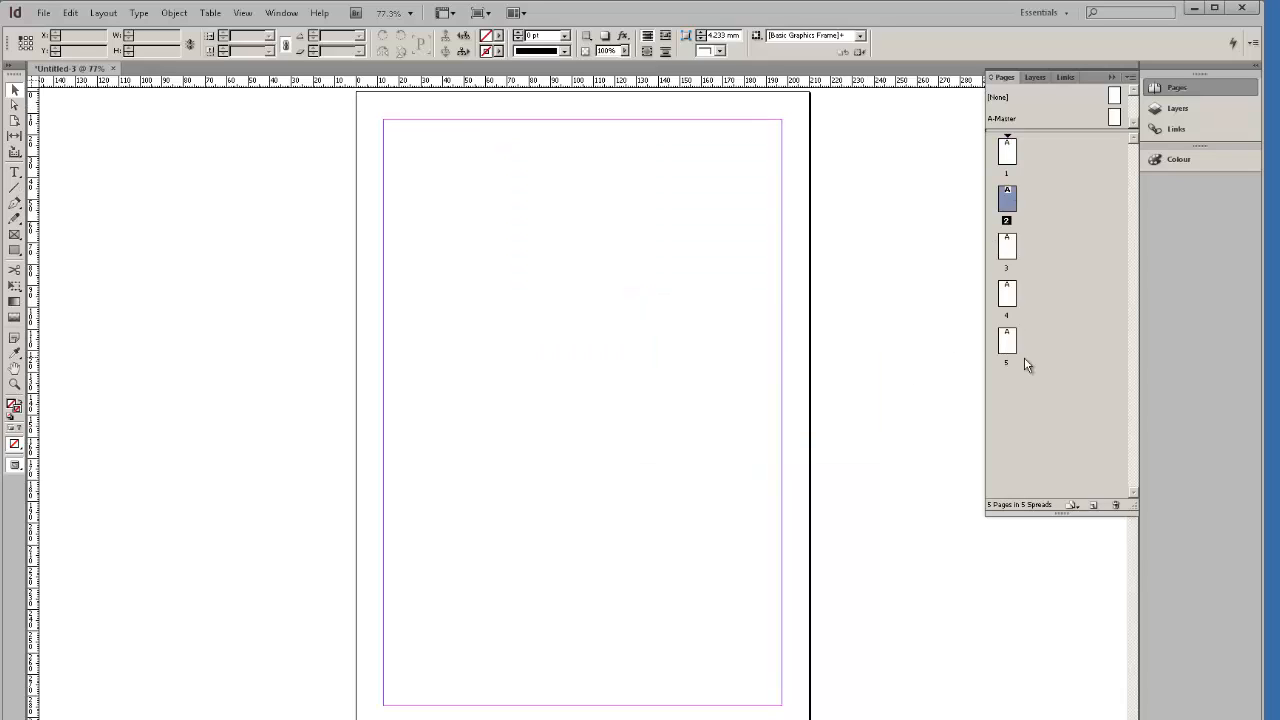
# Compare the A-Master and page 2 with page 1, returning to page 1.
pyautogui.click(1007, 148)
pyautogui.click(993, 119)
pyautogui.doubleClick(1113, 117)
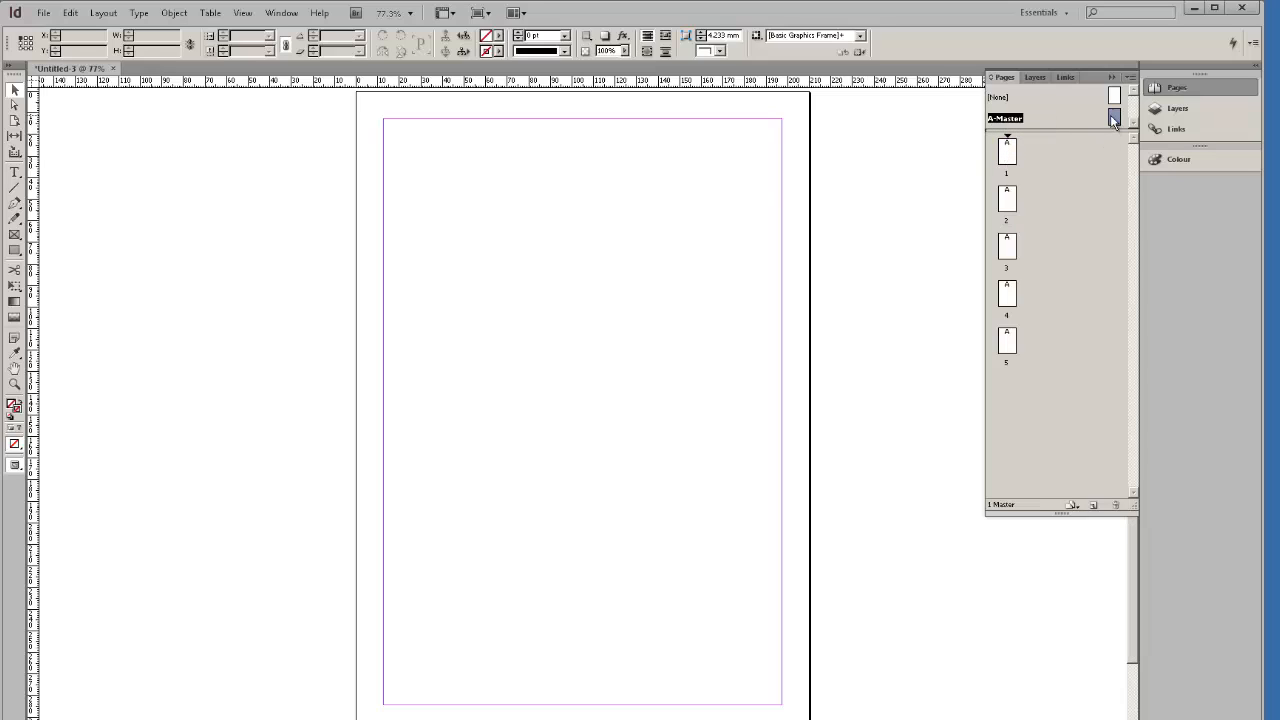
pyautogui.doubleClick(1007, 152)
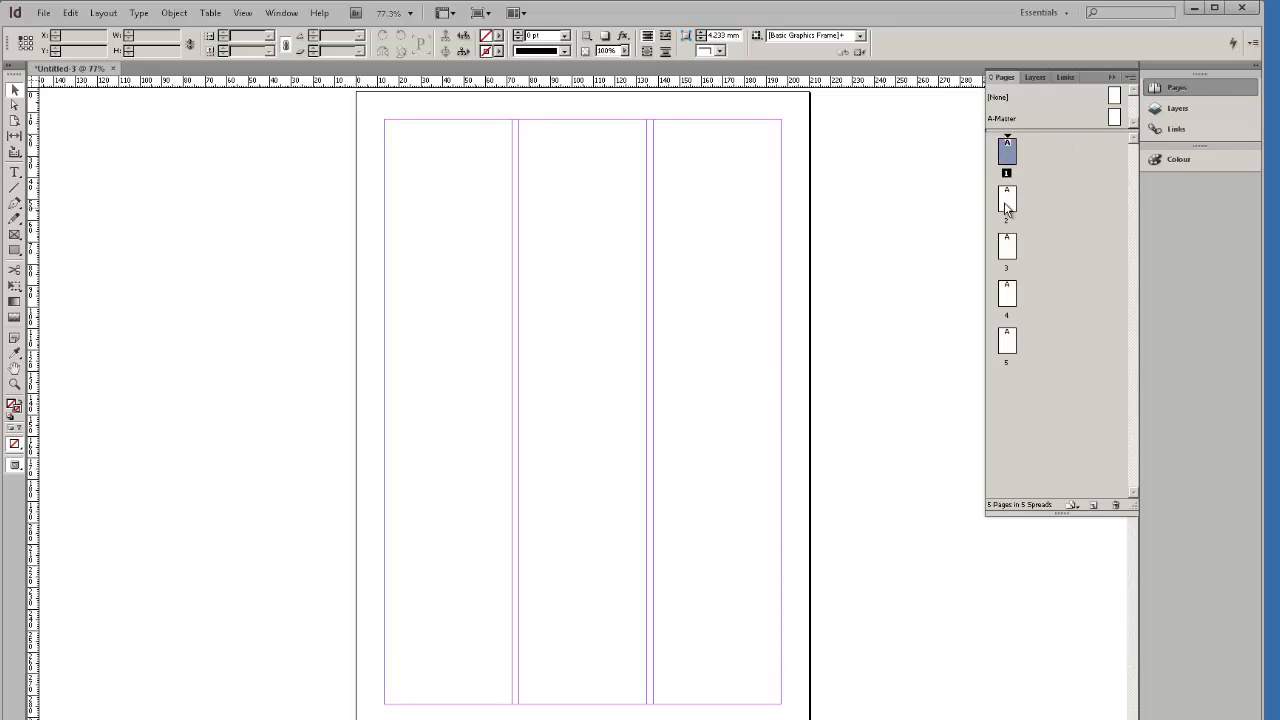
pyautogui.click(1008, 206)
pyautogui.doubleClick(1008, 205)
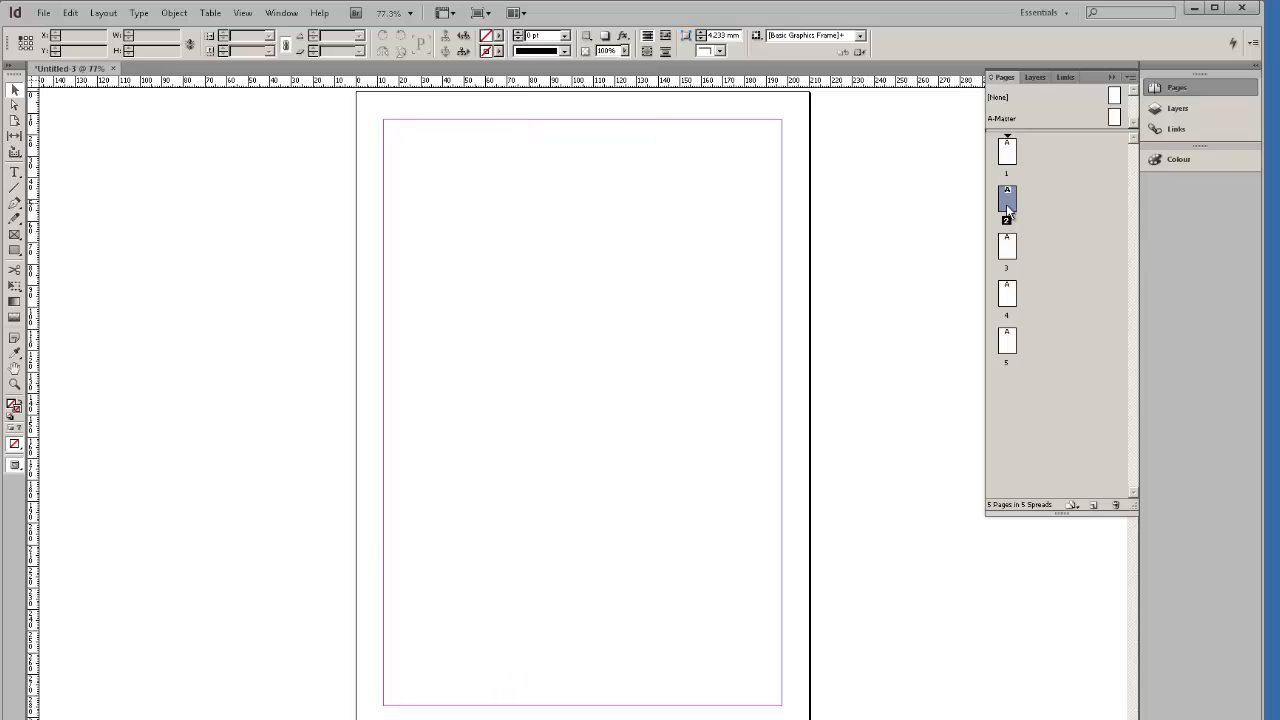
pyautogui.doubleClick(1005, 152)
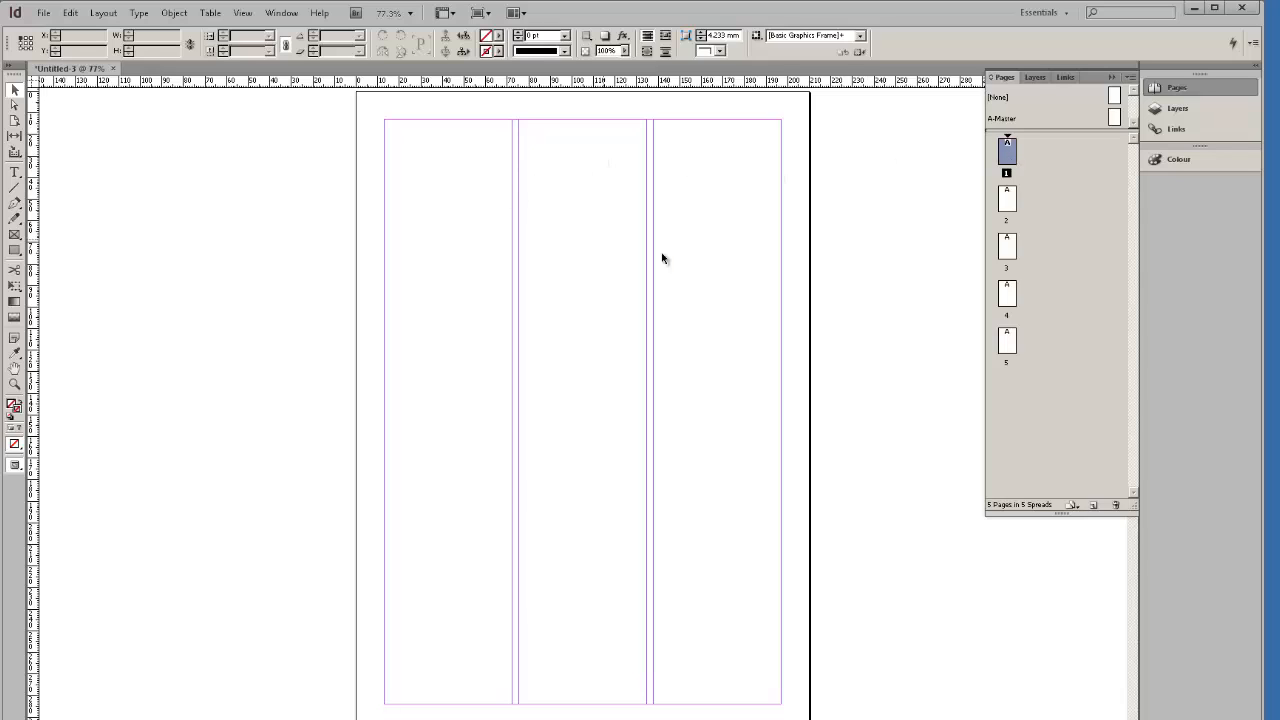
# Step through pages 2–5 and the A-Master, ending back on page 1.
pyautogui.doubleClick(1008, 202)
pyautogui.doubleClick(1010, 250)
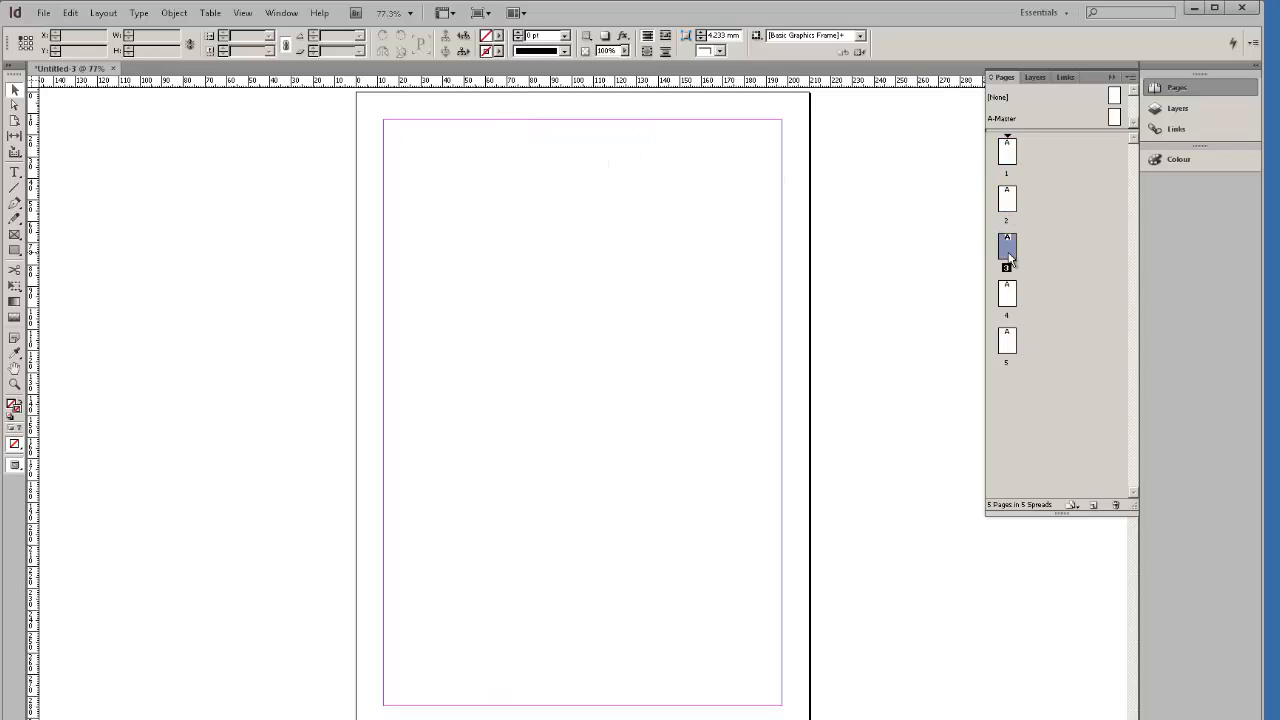
pyautogui.doubleClick(1010, 300)
pyautogui.doubleClick(1008, 342)
pyautogui.doubleClick(1008, 150)
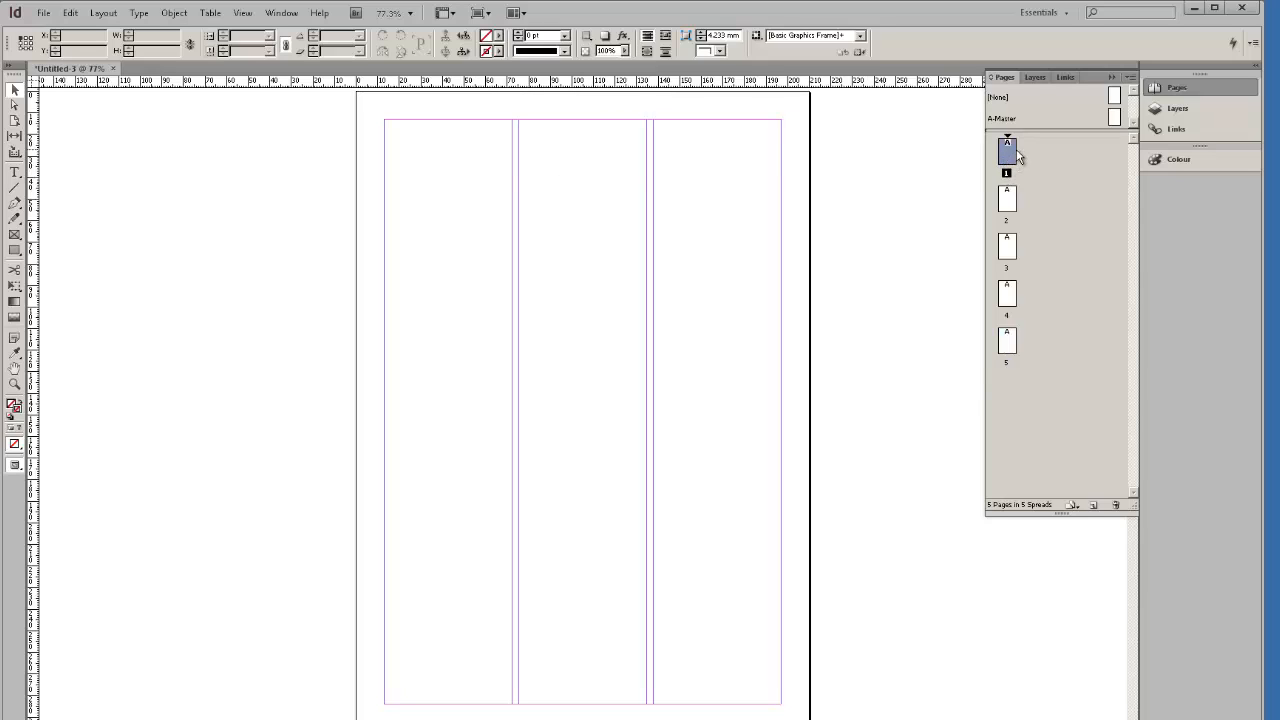
pyautogui.doubleClick(1115, 122)
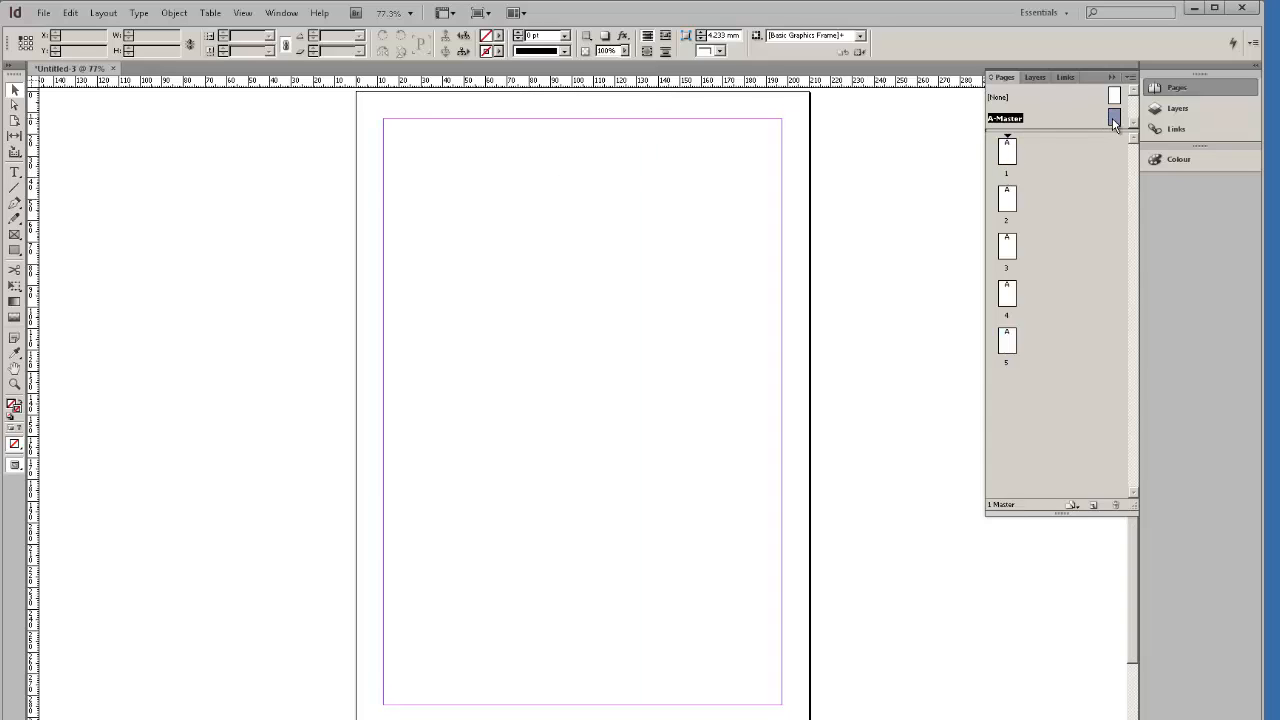
pyautogui.doubleClick(1008, 152)
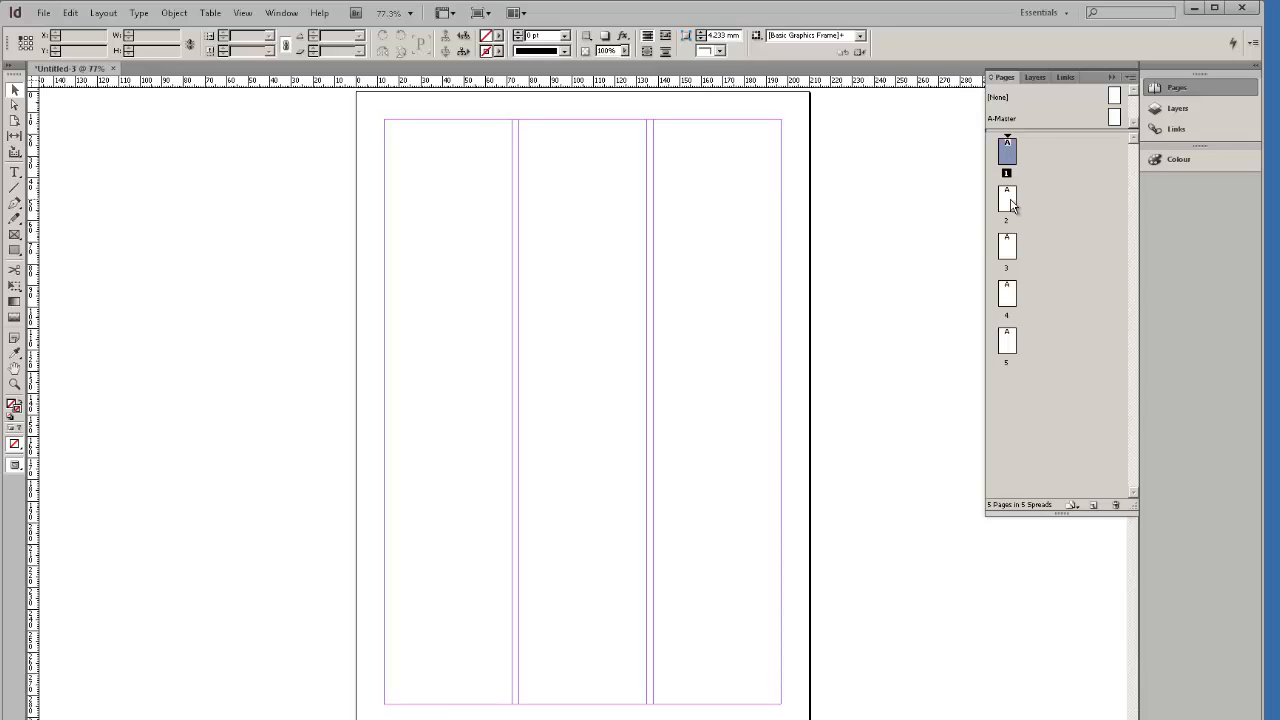
pyautogui.doubleClick(1010, 202)
pyautogui.click(1005, 258)
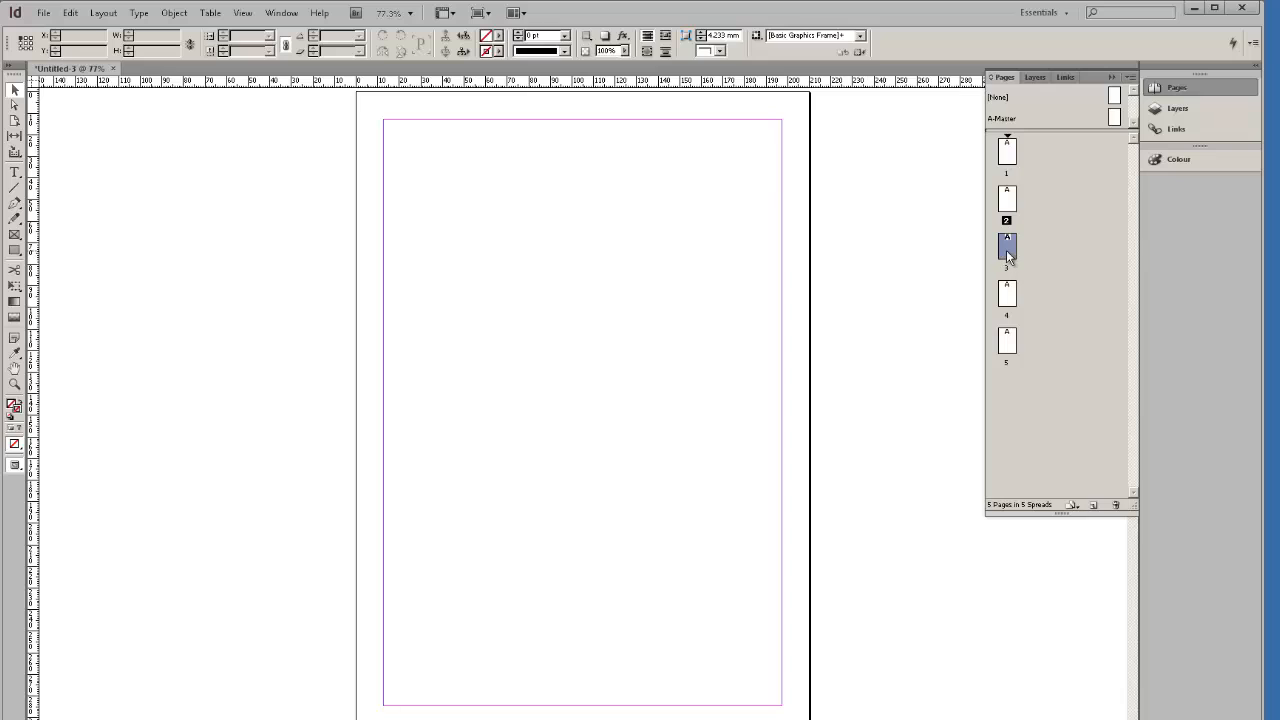
pyautogui.doubleClick(1006, 252)
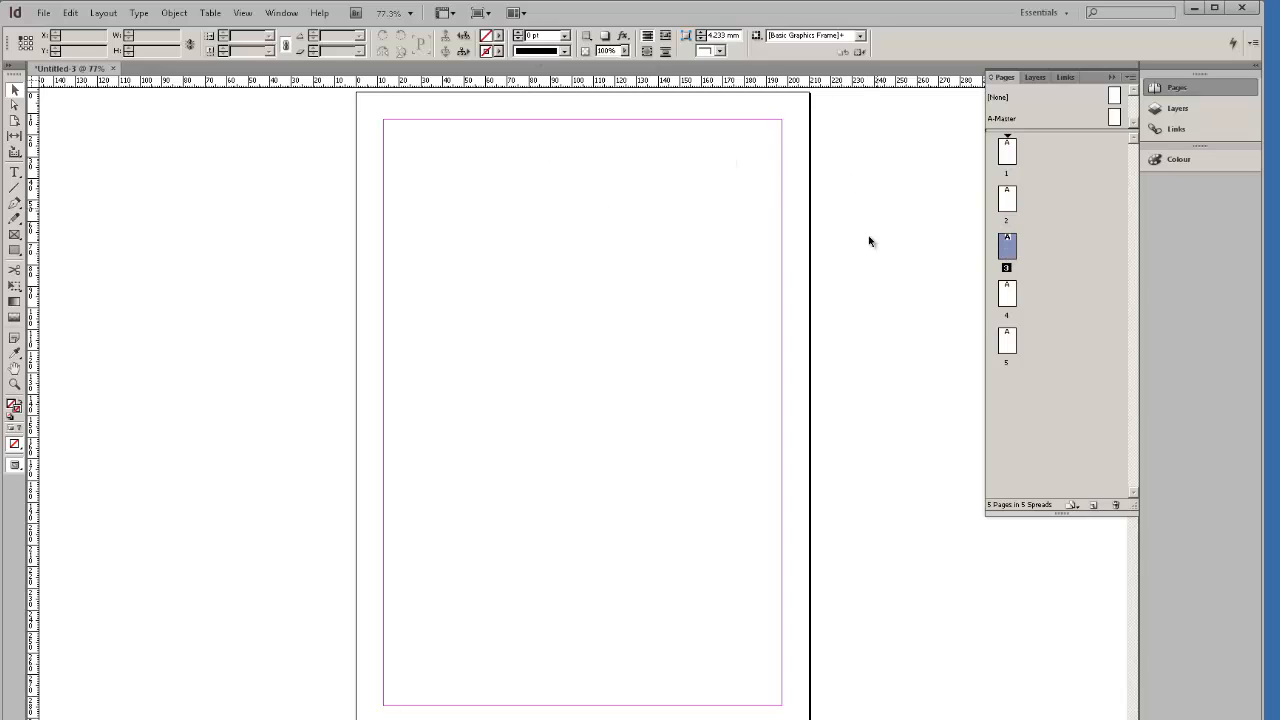
pyautogui.click(1007, 293)
pyautogui.doubleClick(1007, 149)
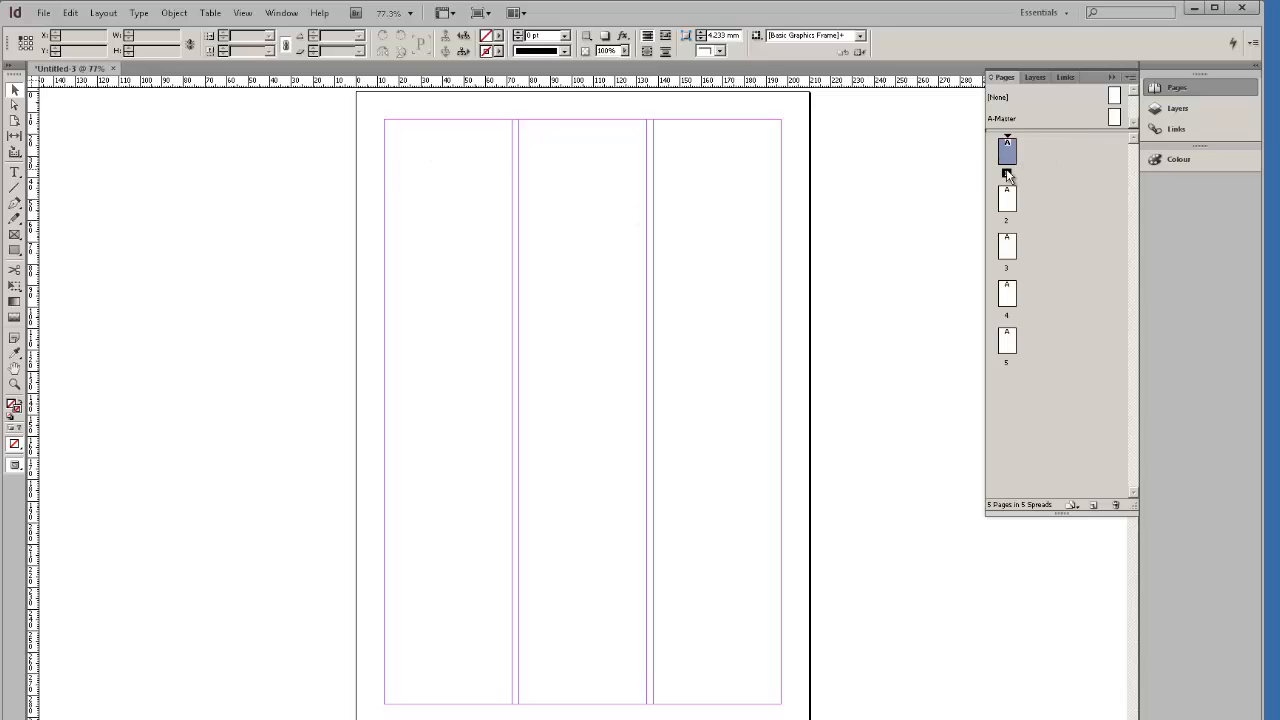
# On the A-Master, set 3 columns, a 3 mm gutter and linked 10 mm margins.
pyautogui.click(1114, 118)
pyautogui.doubleClick(1115, 120)
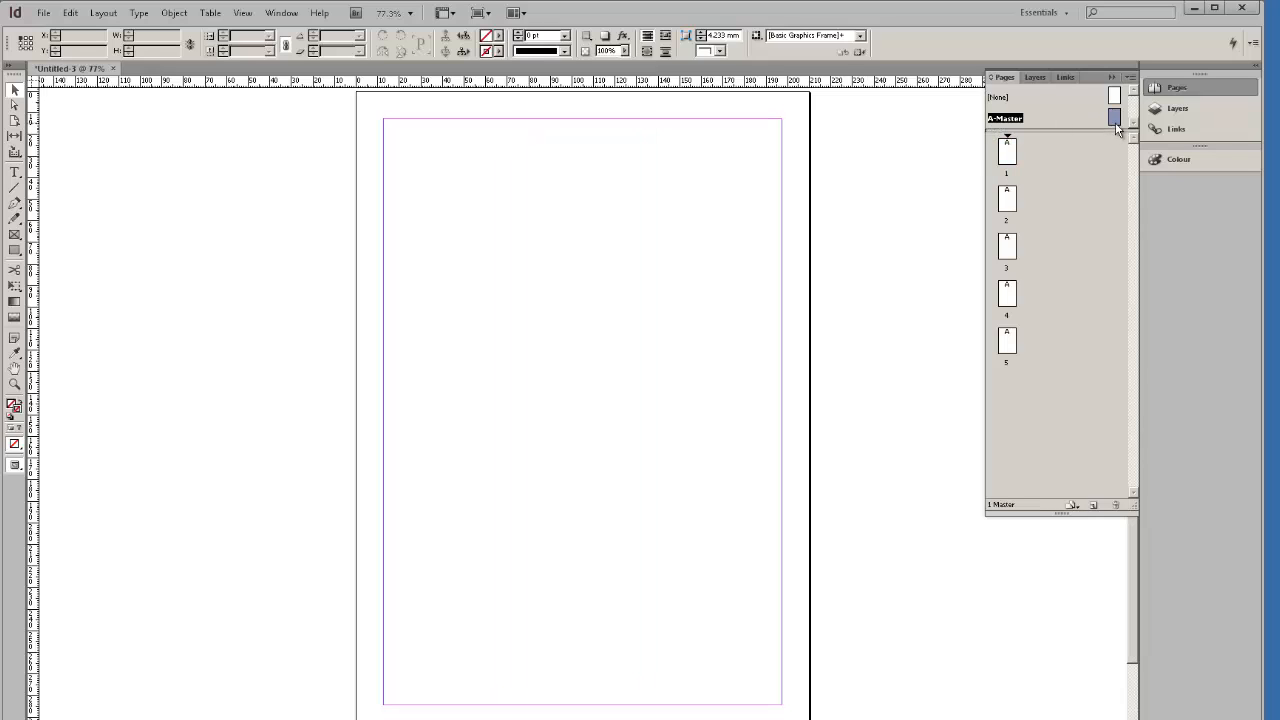
pyautogui.click(104, 13)
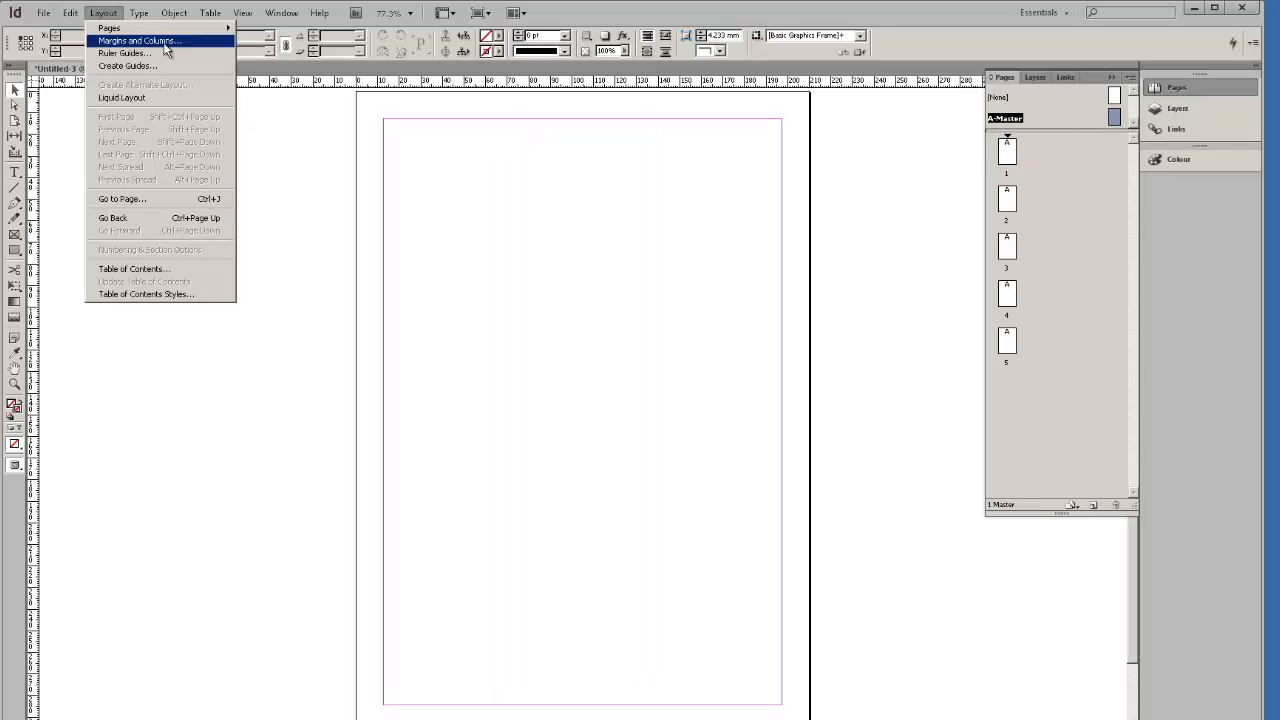
pyautogui.click(140, 40)
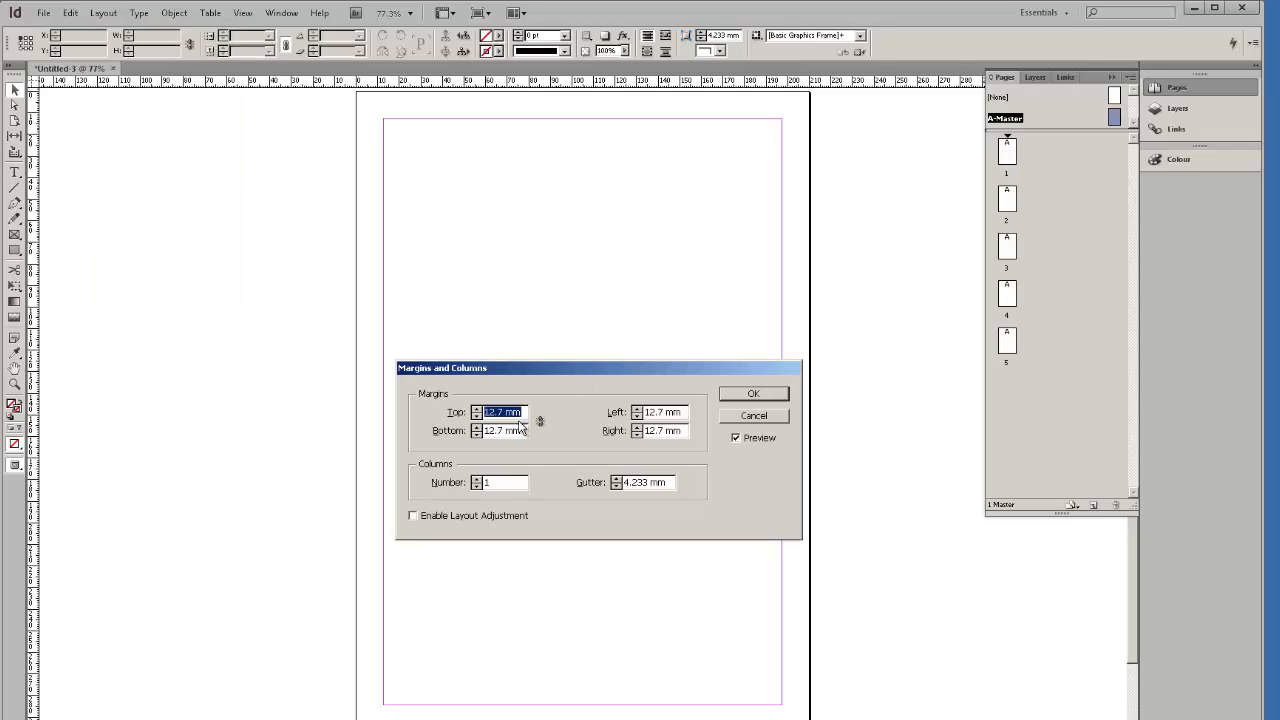
pyautogui.click(476, 479)
pyautogui.click(476, 479)
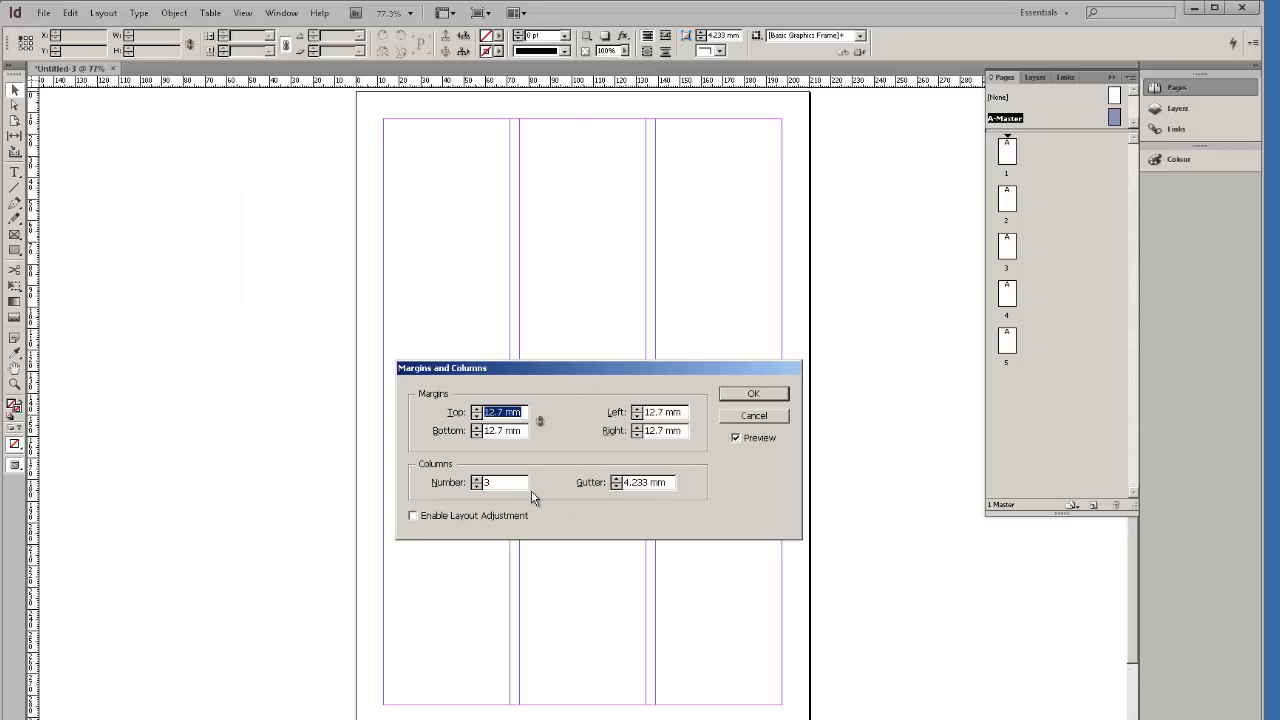
pyautogui.click(616, 487)
pyautogui.click(616, 487)
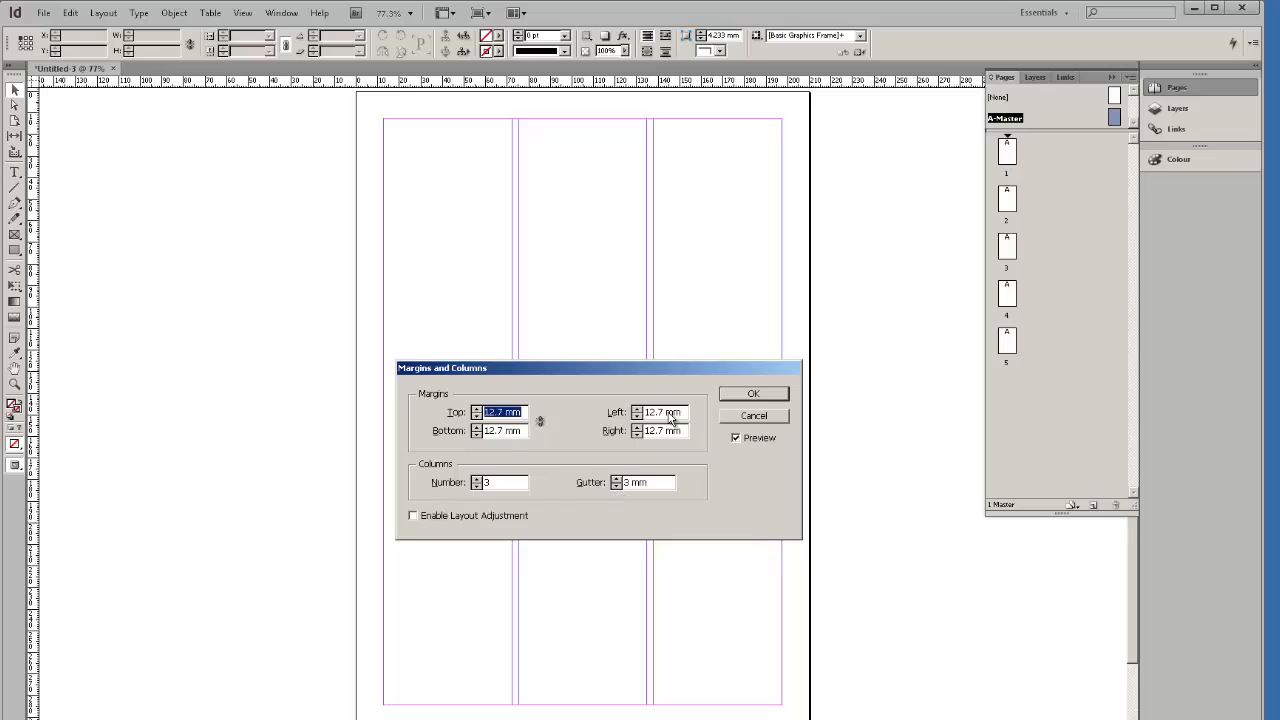
pyautogui.click(478, 436)
pyautogui.click(478, 436)
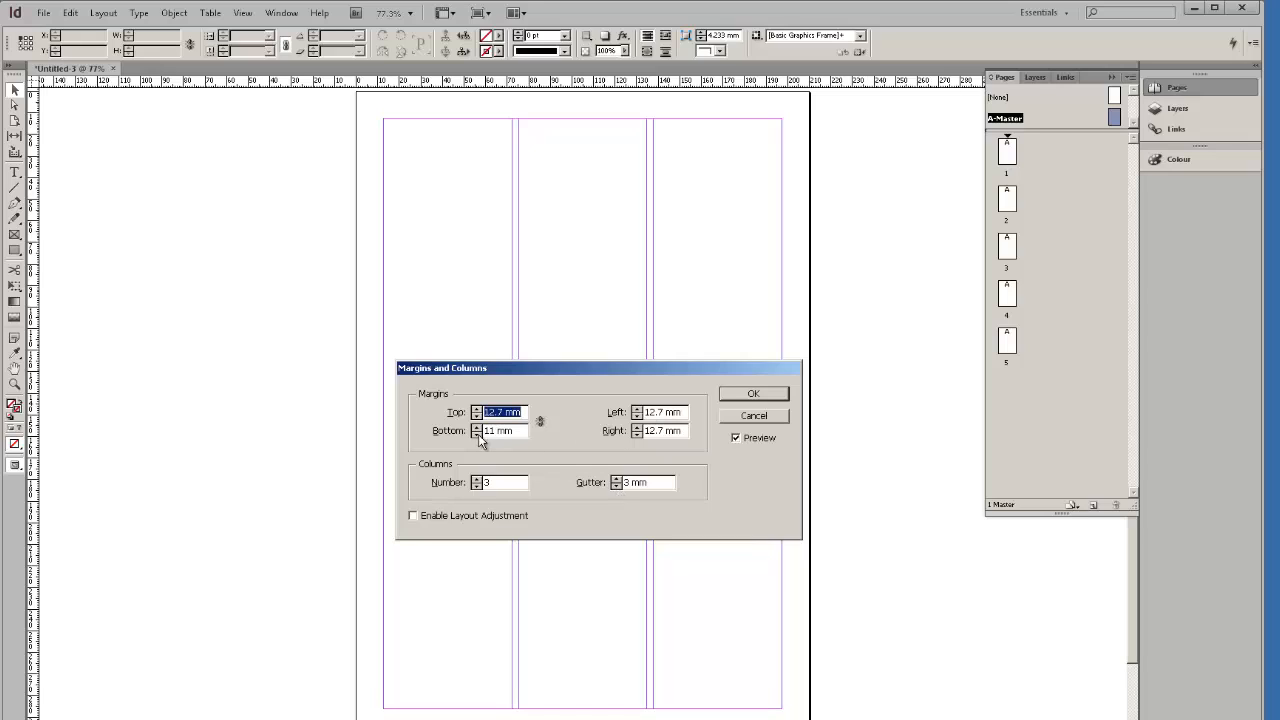
pyautogui.click(540, 422)
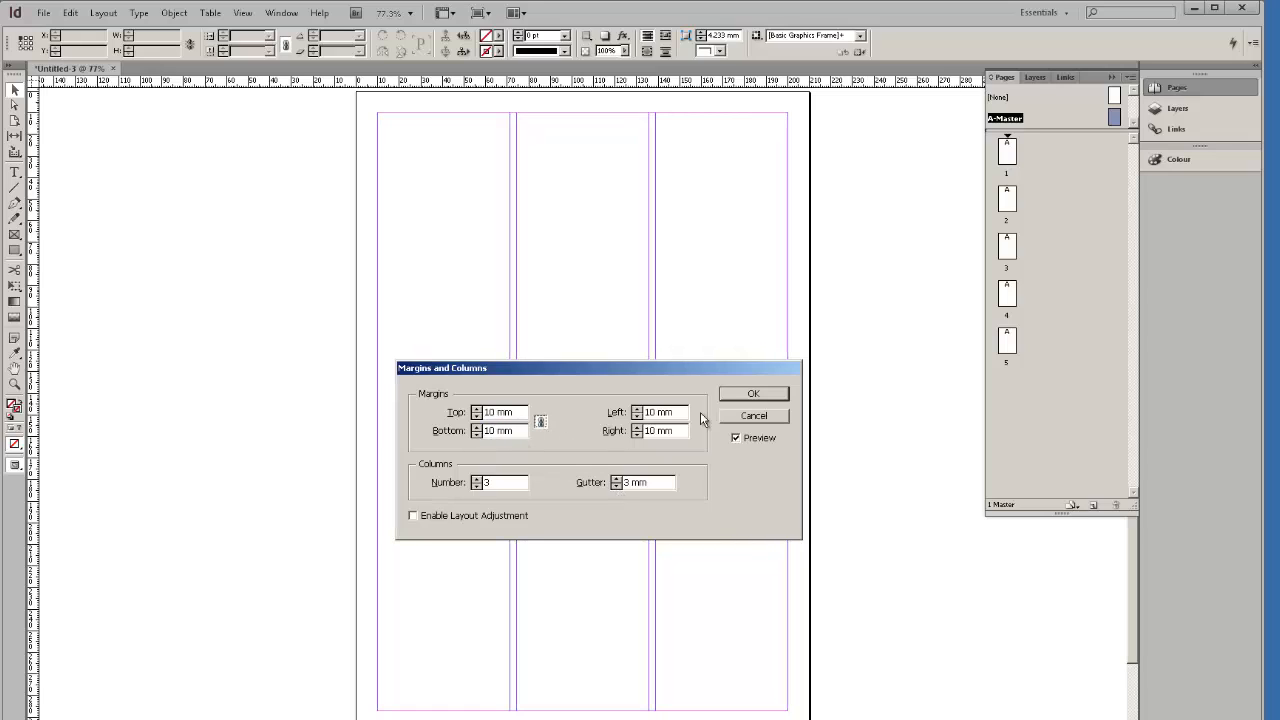
pyautogui.click(741, 395)
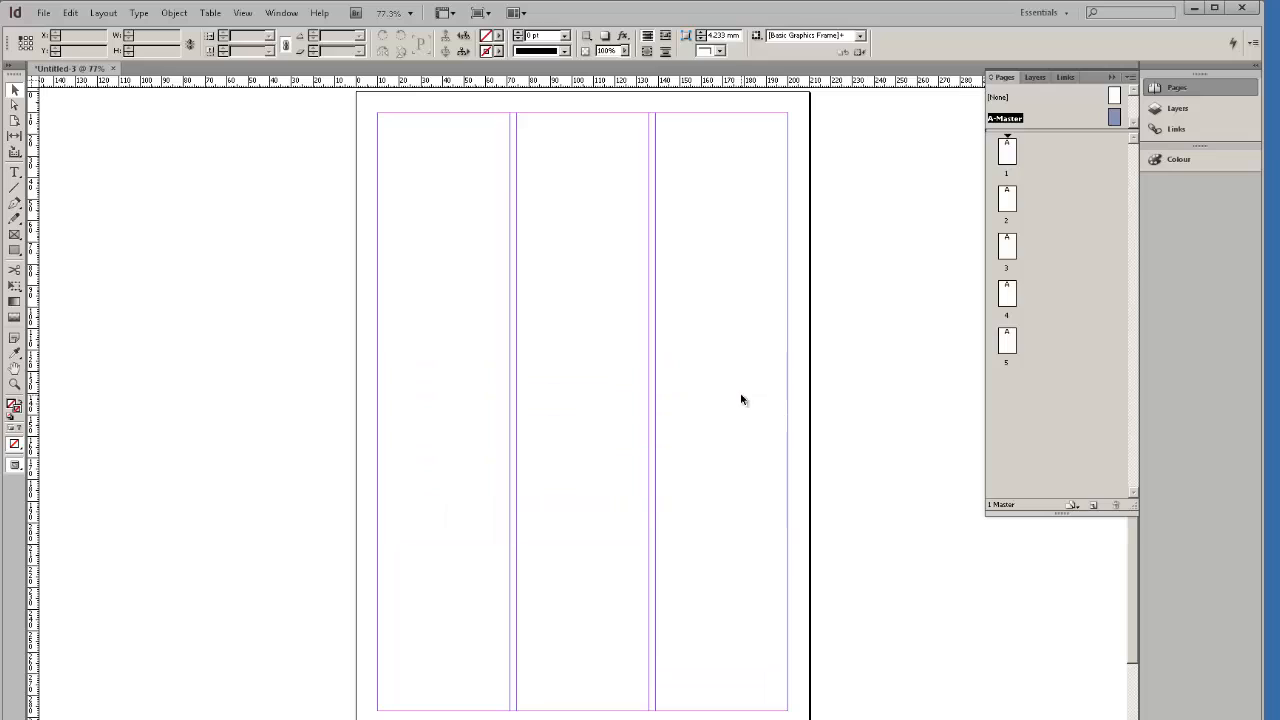
pyautogui.doubleClick(1011, 204)
pyautogui.doubleClick(1011, 242)
pyautogui.doubleClick(1006, 298)
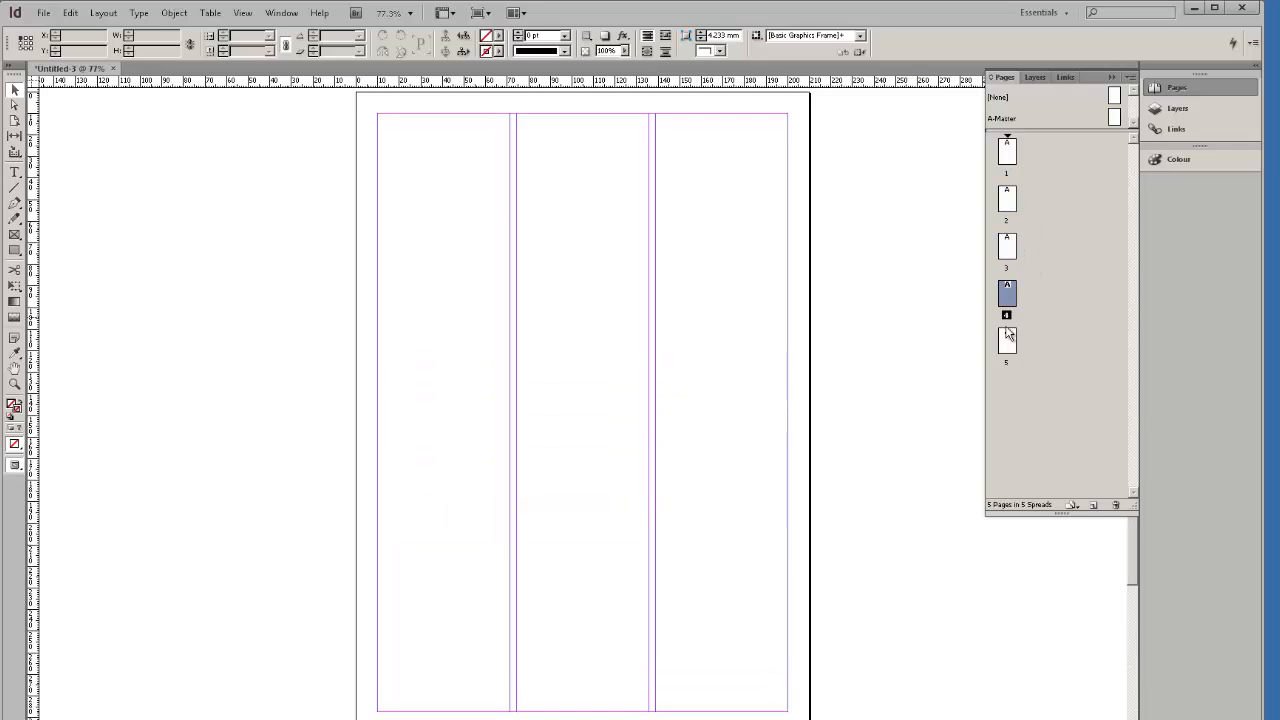
pyautogui.doubleClick(1006, 338)
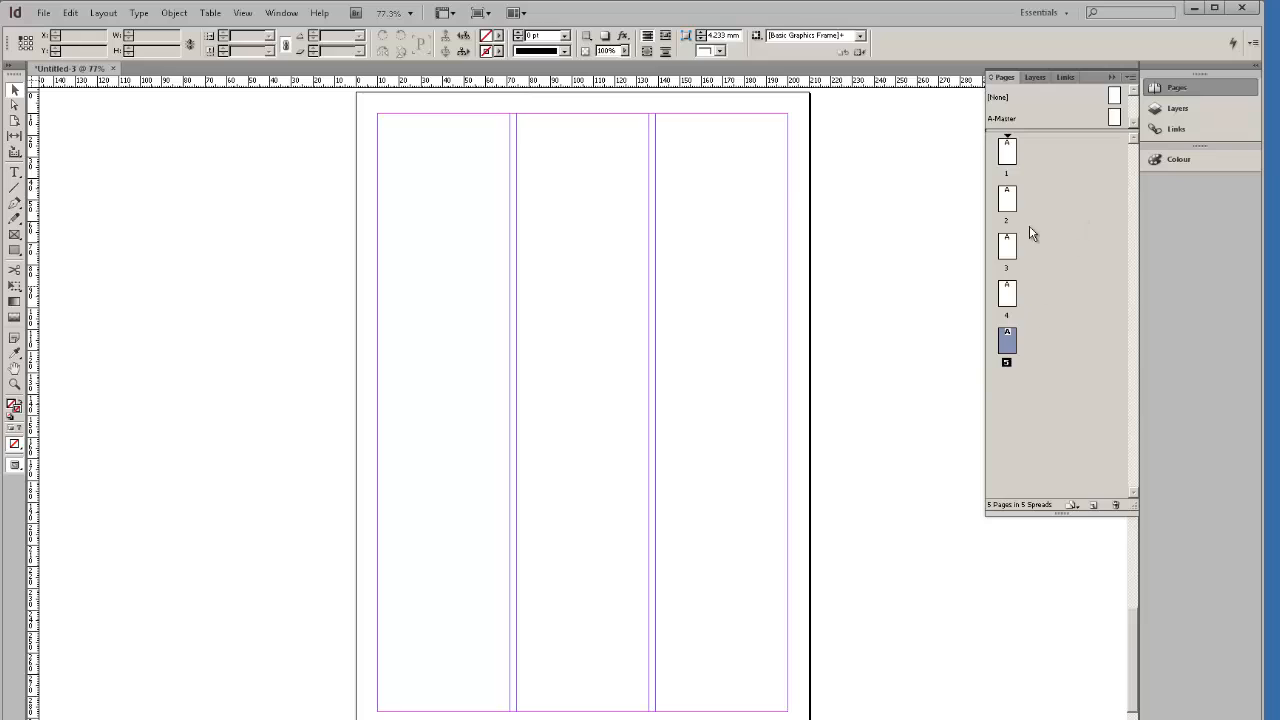
pyautogui.click(1005, 203)
pyautogui.click(20, 465)
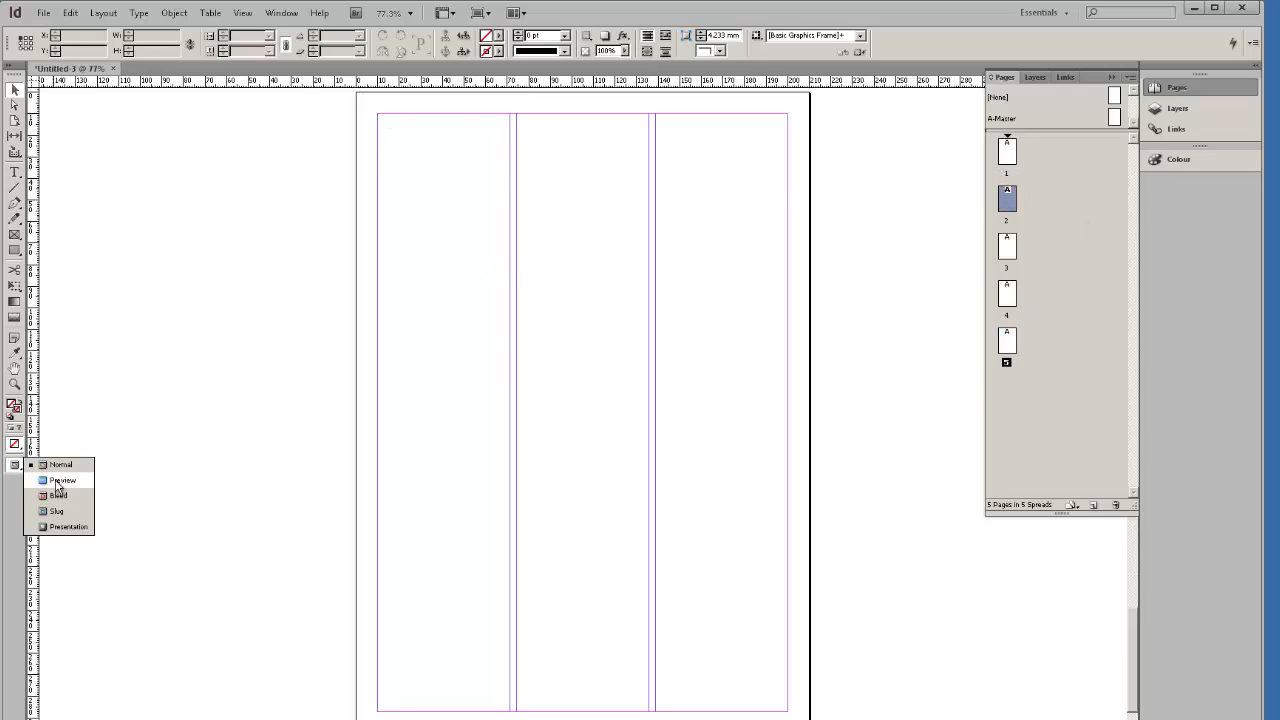
pyautogui.click(14, 466)
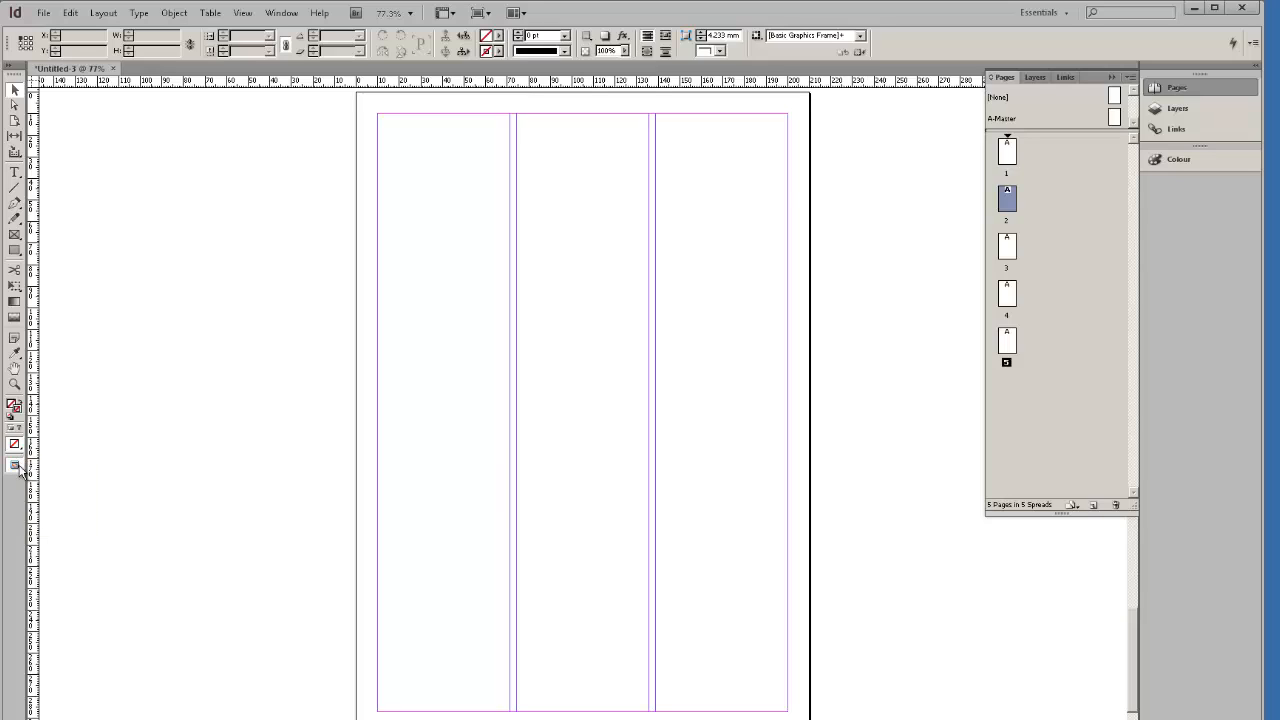
pyautogui.click(19, 467)
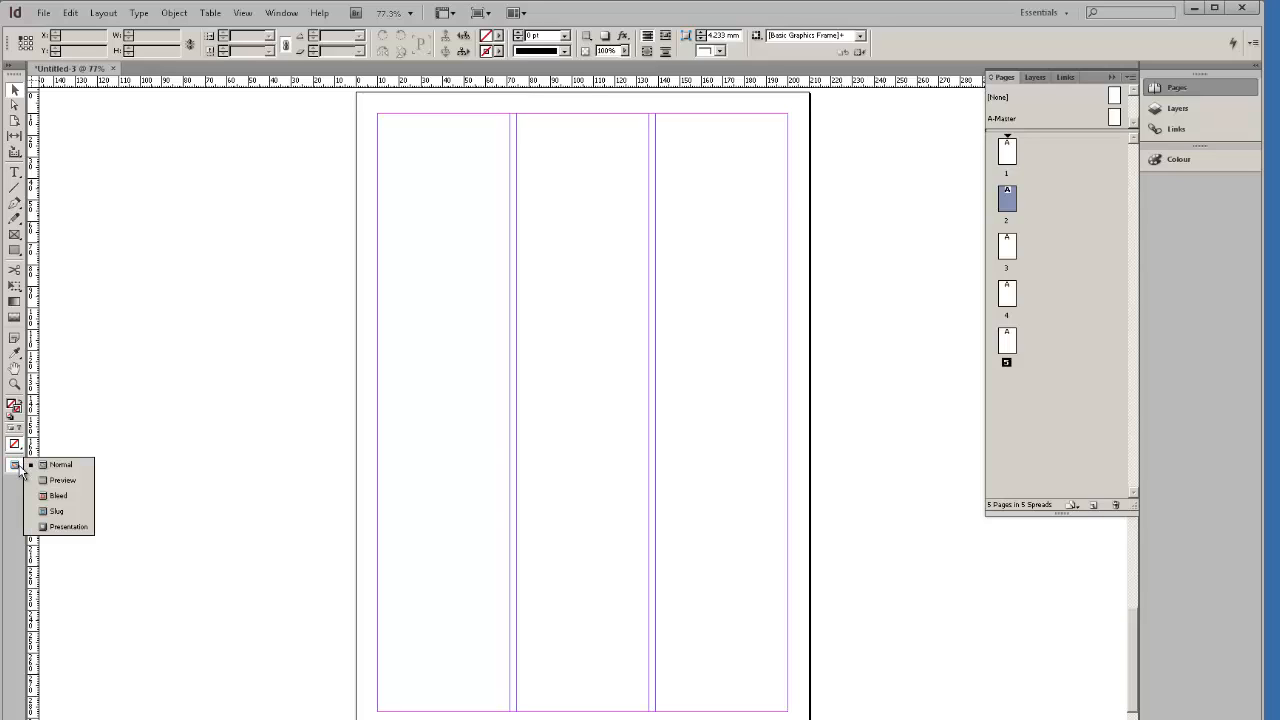
pyautogui.click(67, 479)
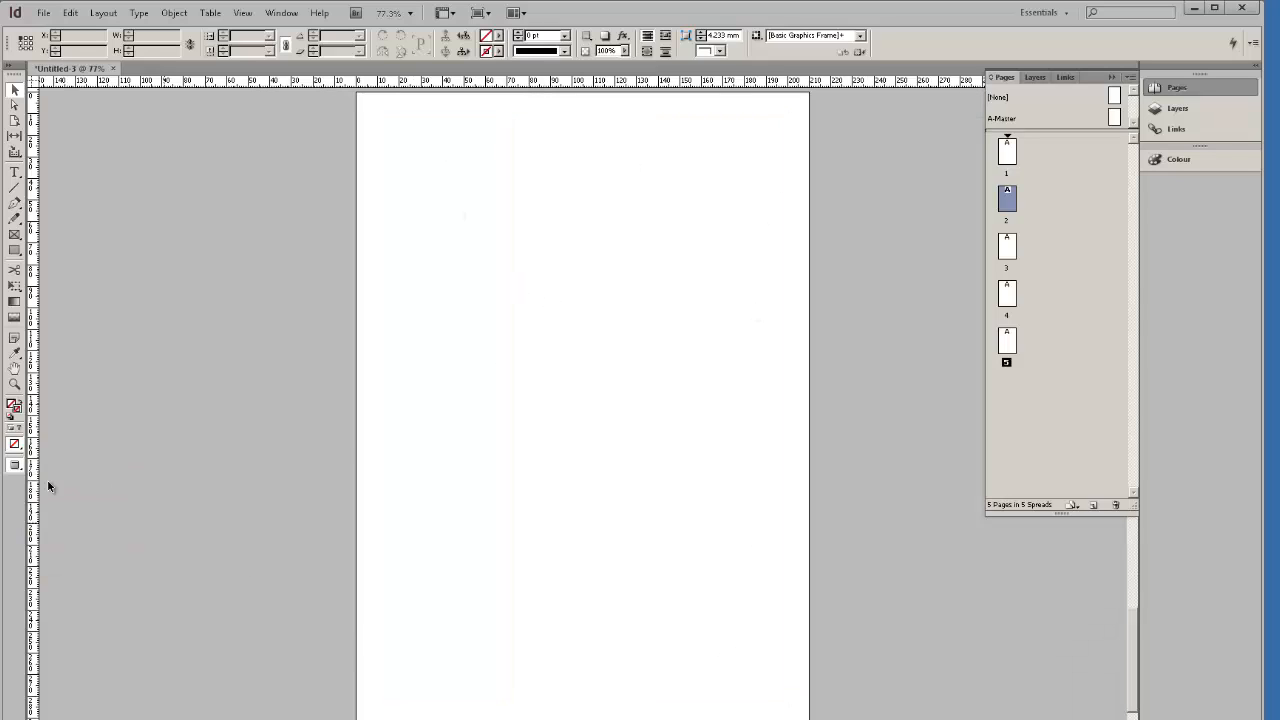
pyautogui.click(22, 470)
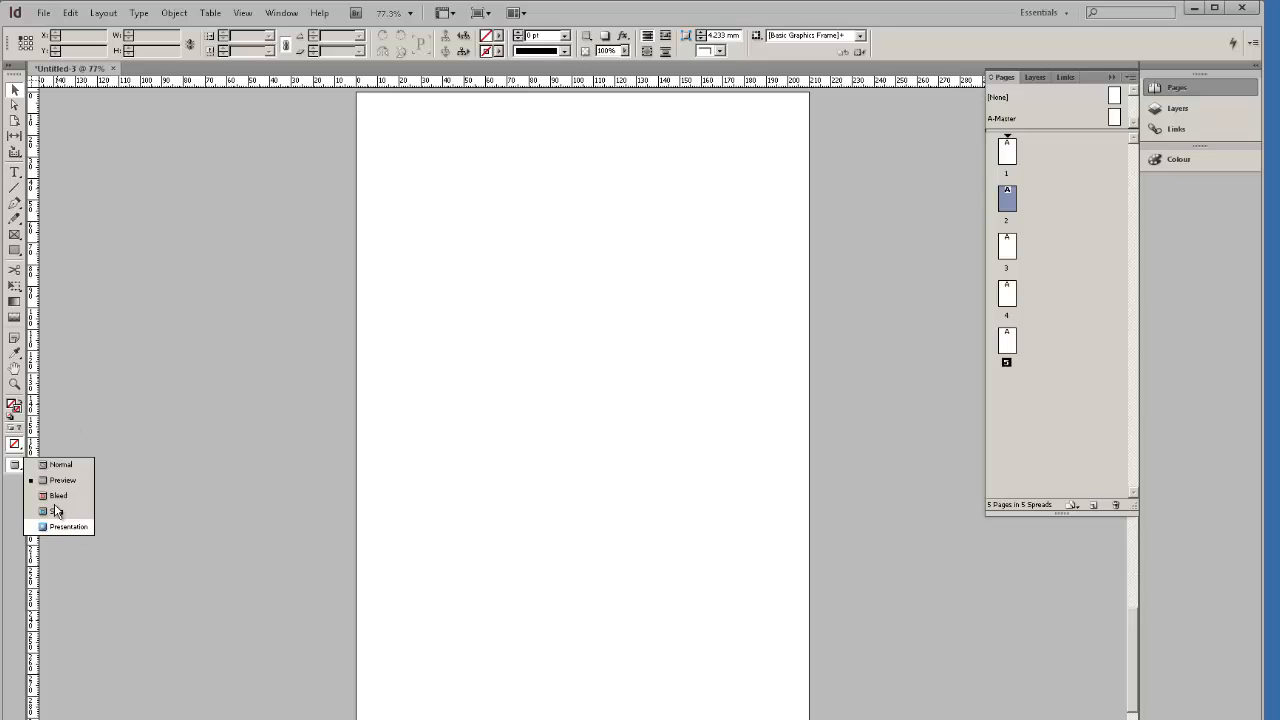
pyautogui.click(347, 364)
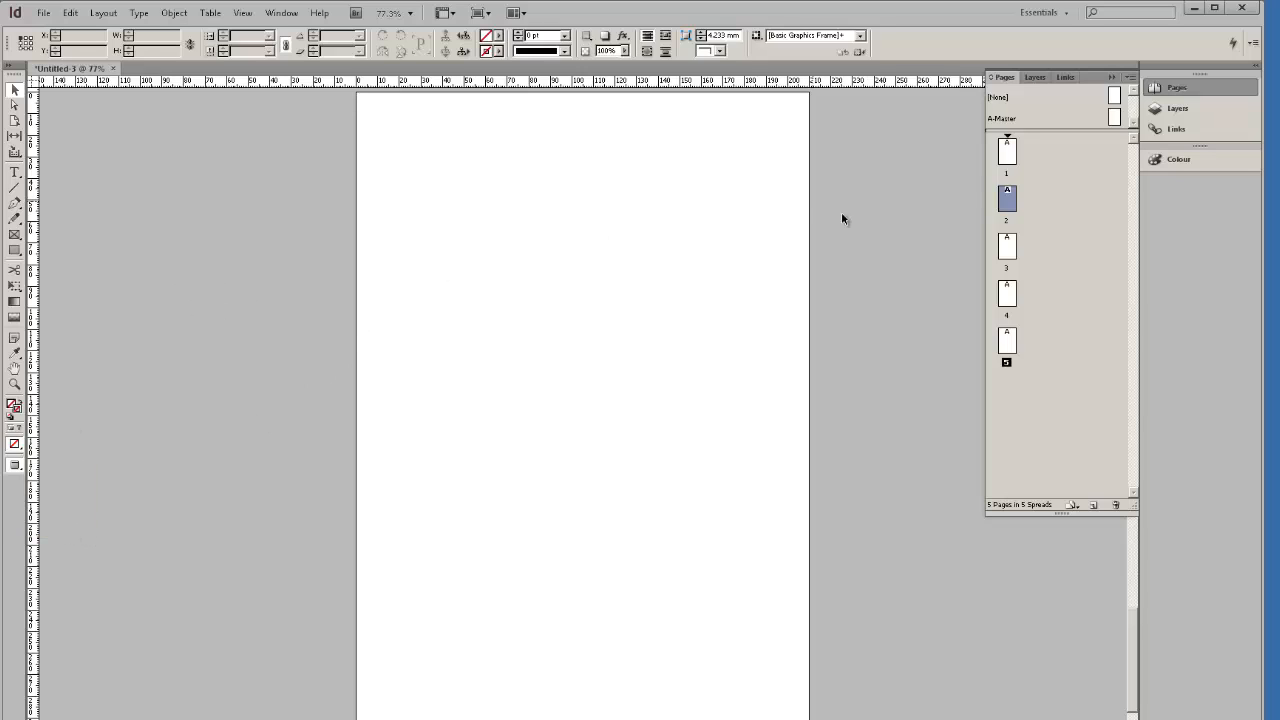
pyautogui.doubleClick(1006, 150)
pyautogui.click(1115, 118)
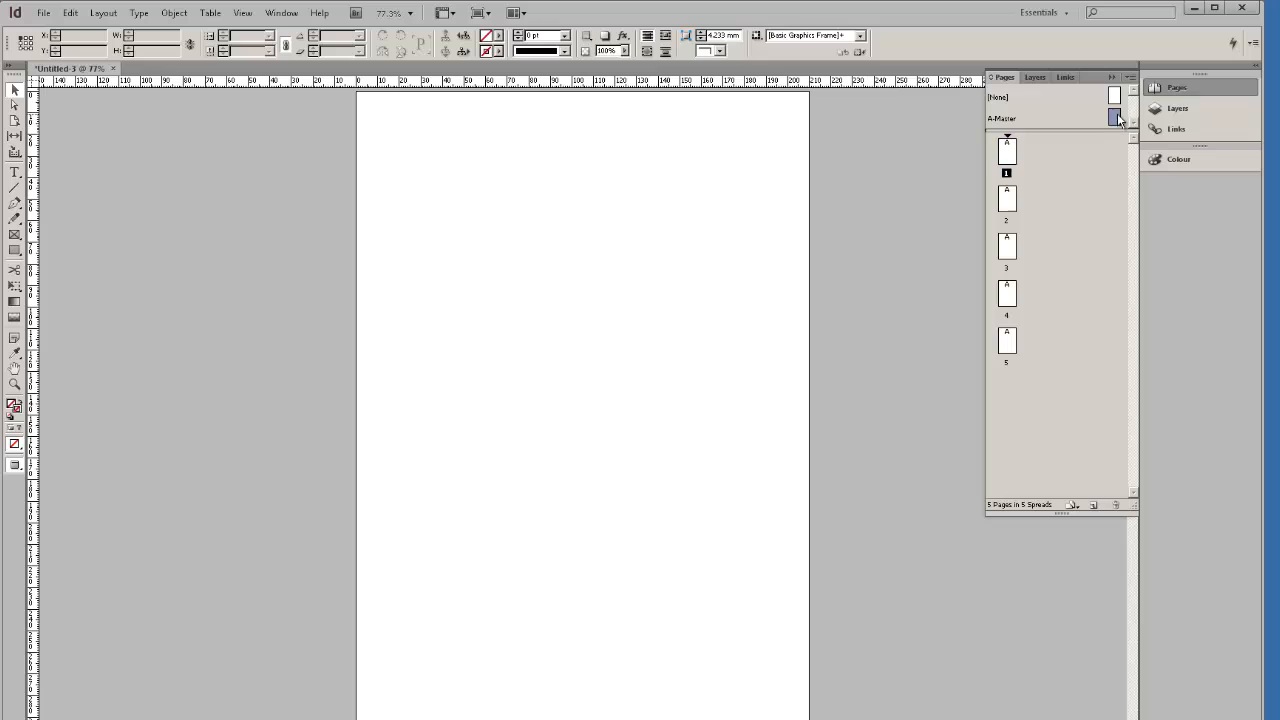
pyautogui.doubleClick(1115, 118)
pyautogui.click(15, 466)
# Return to Normal view, display page 5, and open the A-Master's context menu.
pyautogui.click(55, 464)
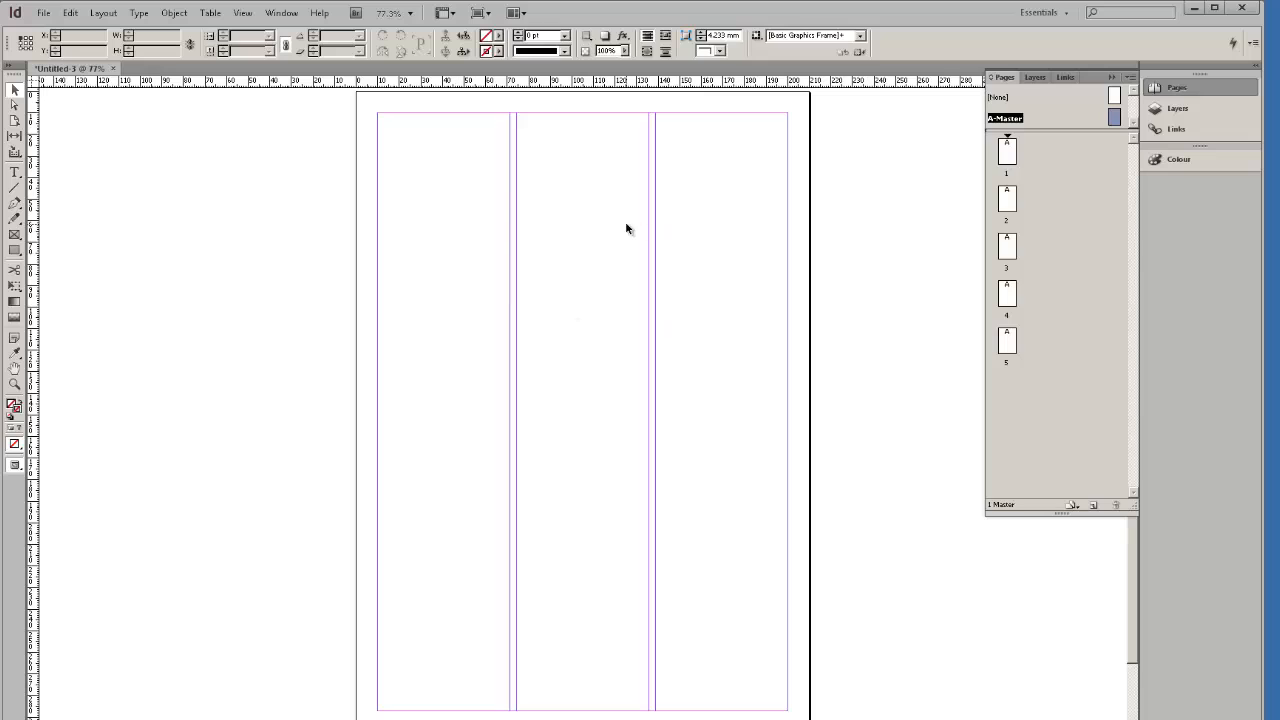
pyautogui.doubleClick(1007, 341)
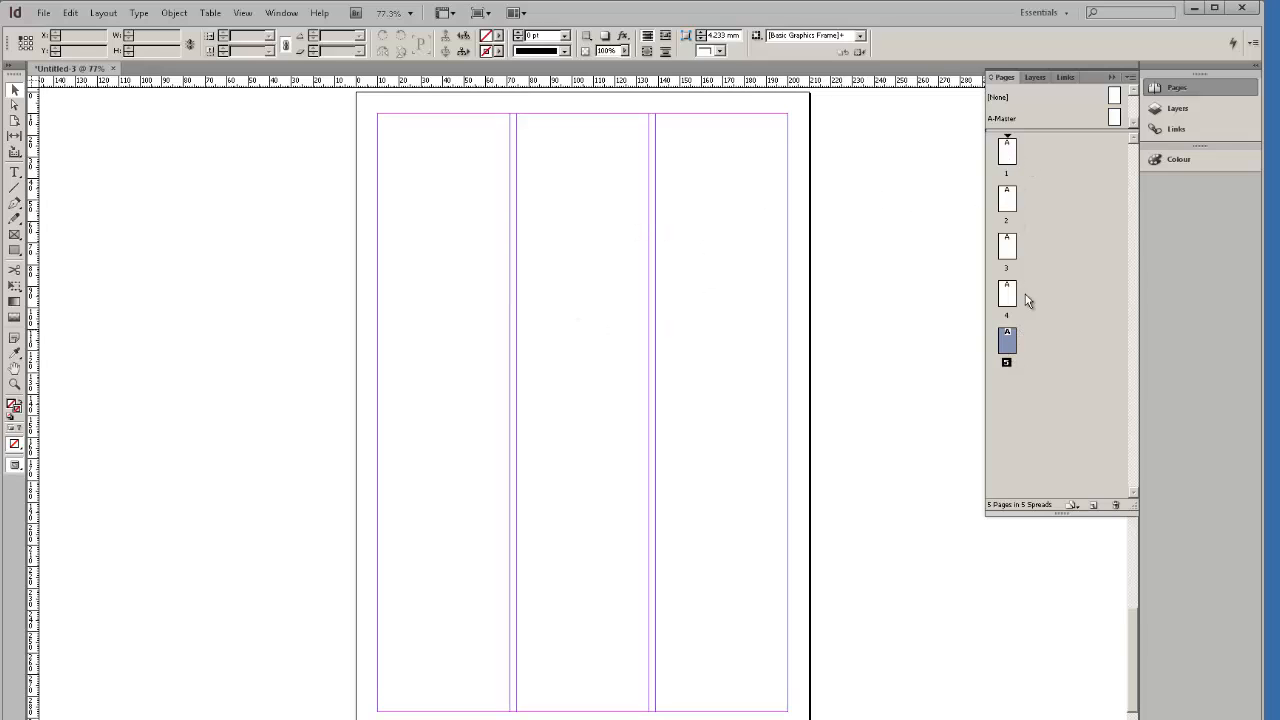
pyautogui.rightClick(1114, 118)
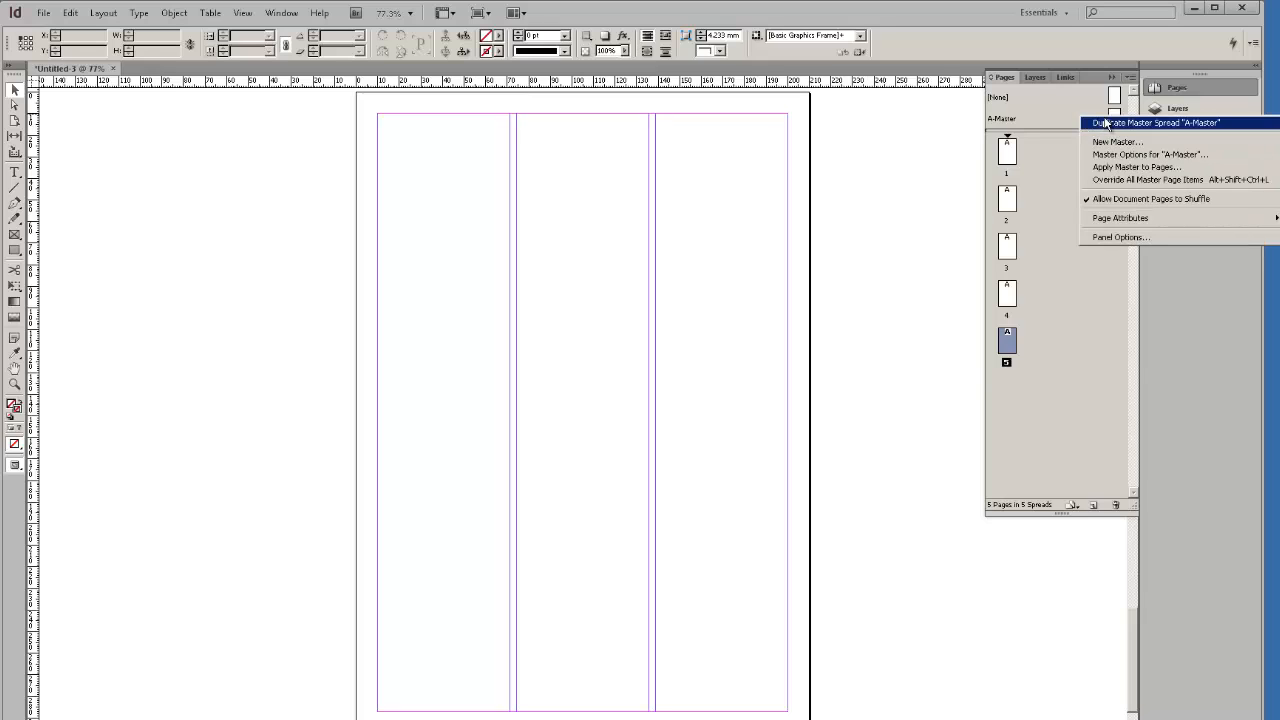
# Duplicate A-Master into a new B-Master and set its Margins and Columns to 6 columns.
pyautogui.click(1106, 123)
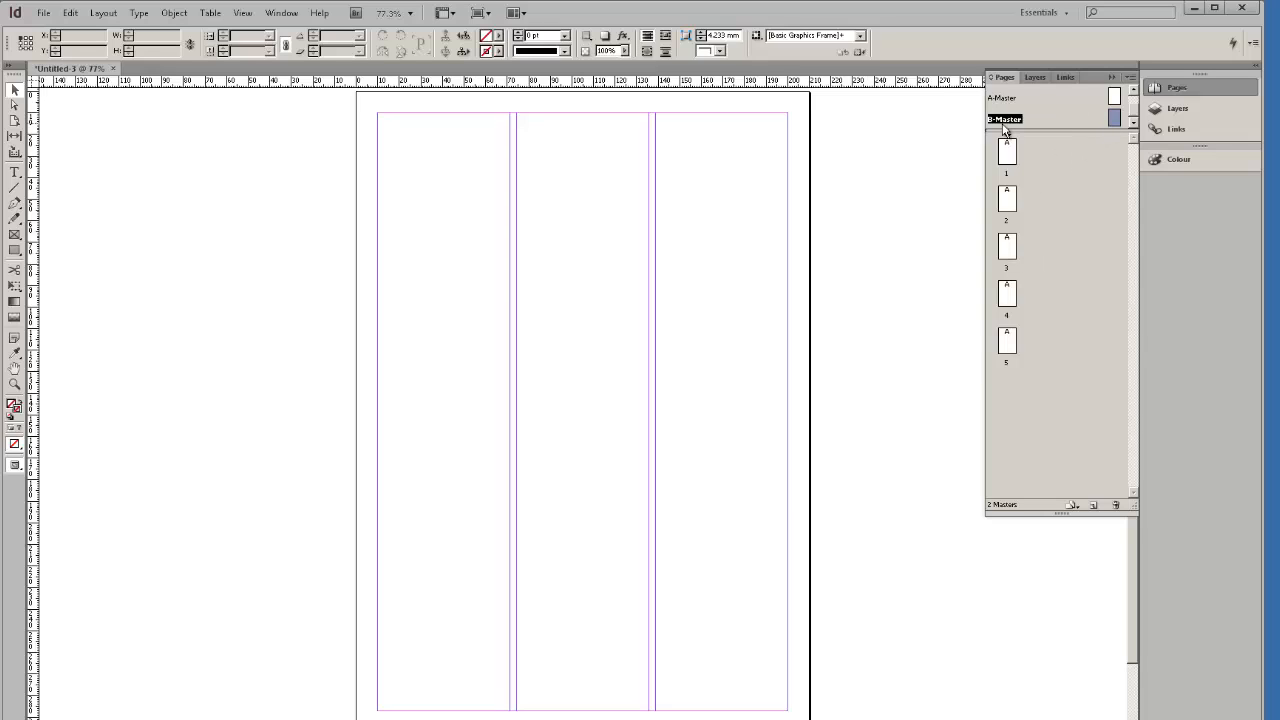
pyautogui.doubleClick(1114, 120)
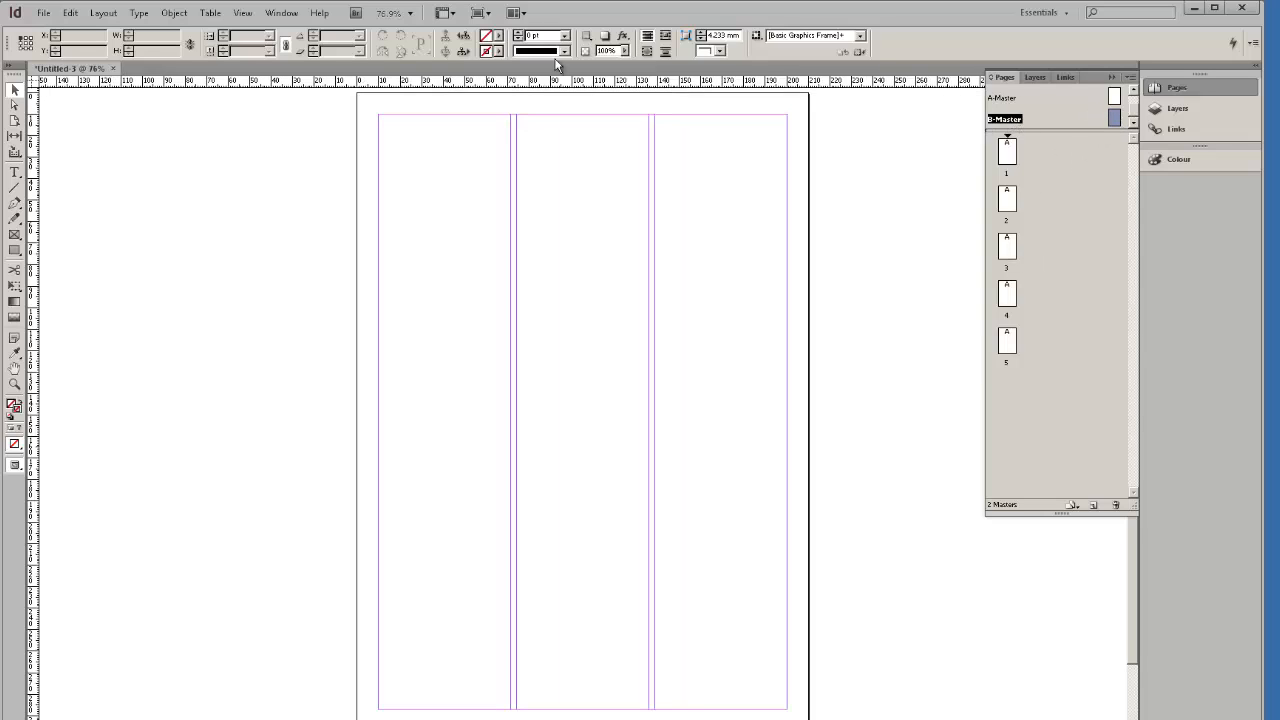
pyautogui.click(106, 14)
pyautogui.click(140, 40)
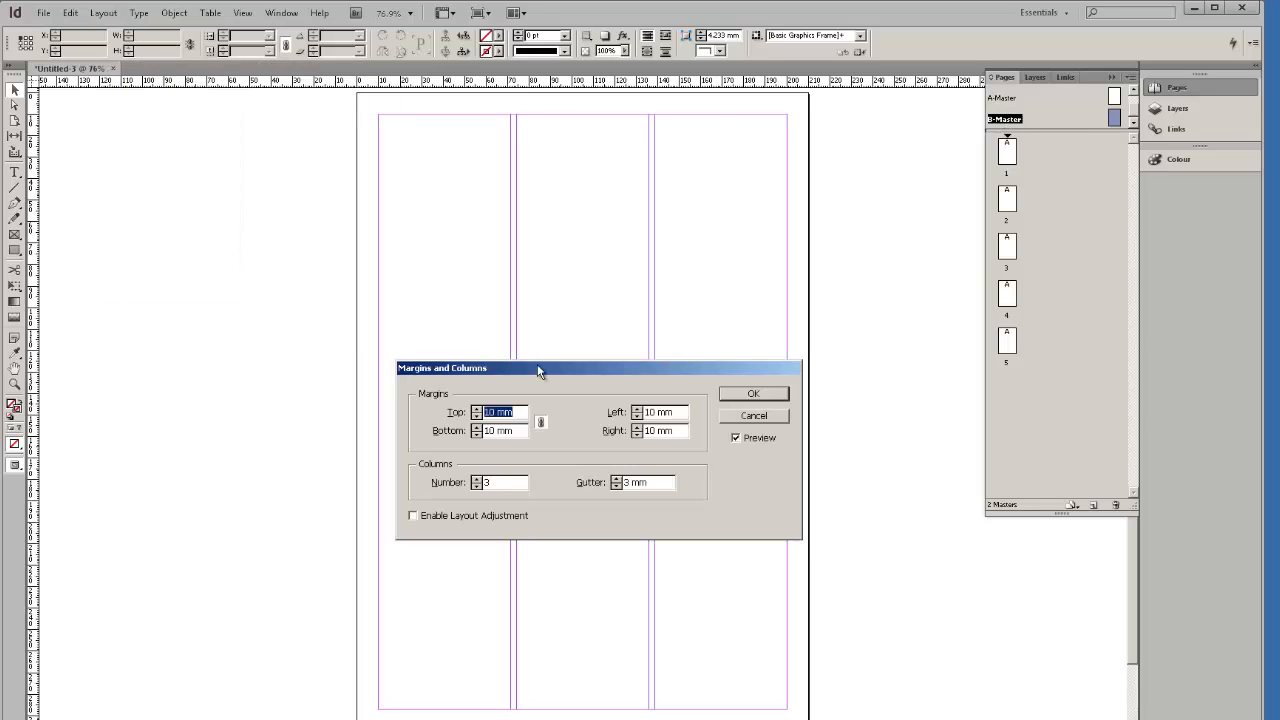
pyautogui.click(477, 479)
pyautogui.click(476, 479)
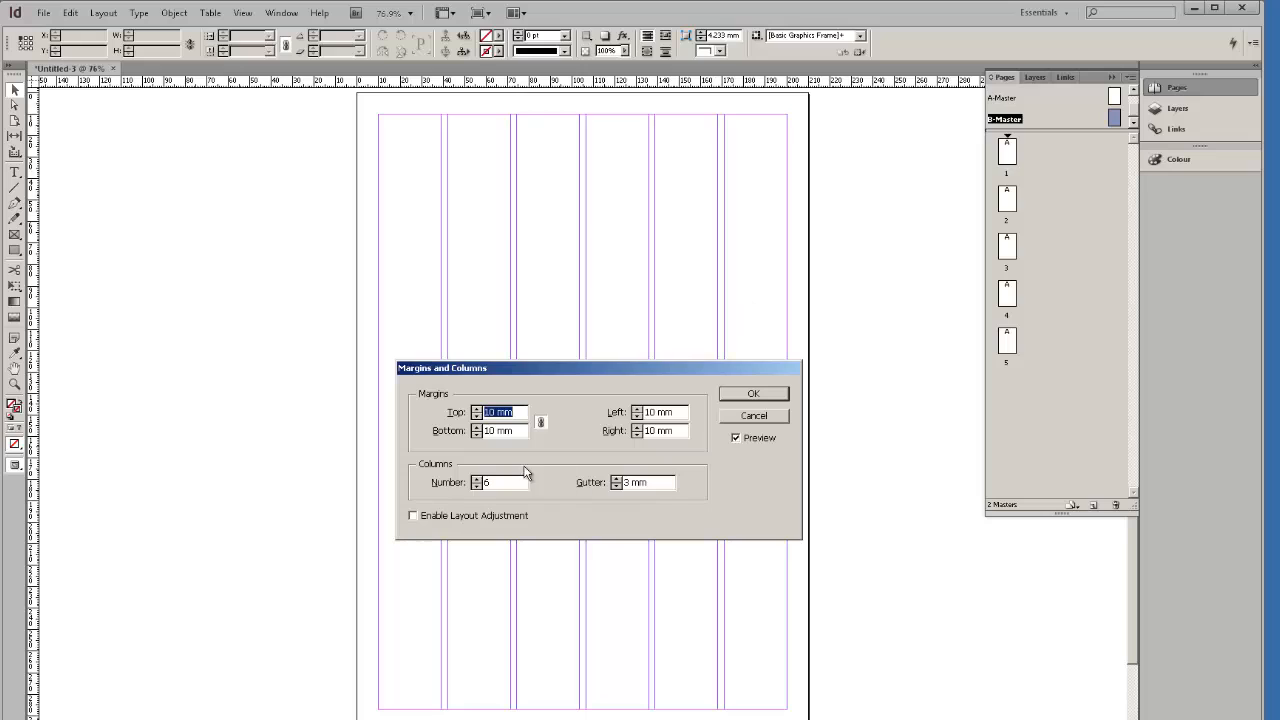
pyautogui.click(753, 394)
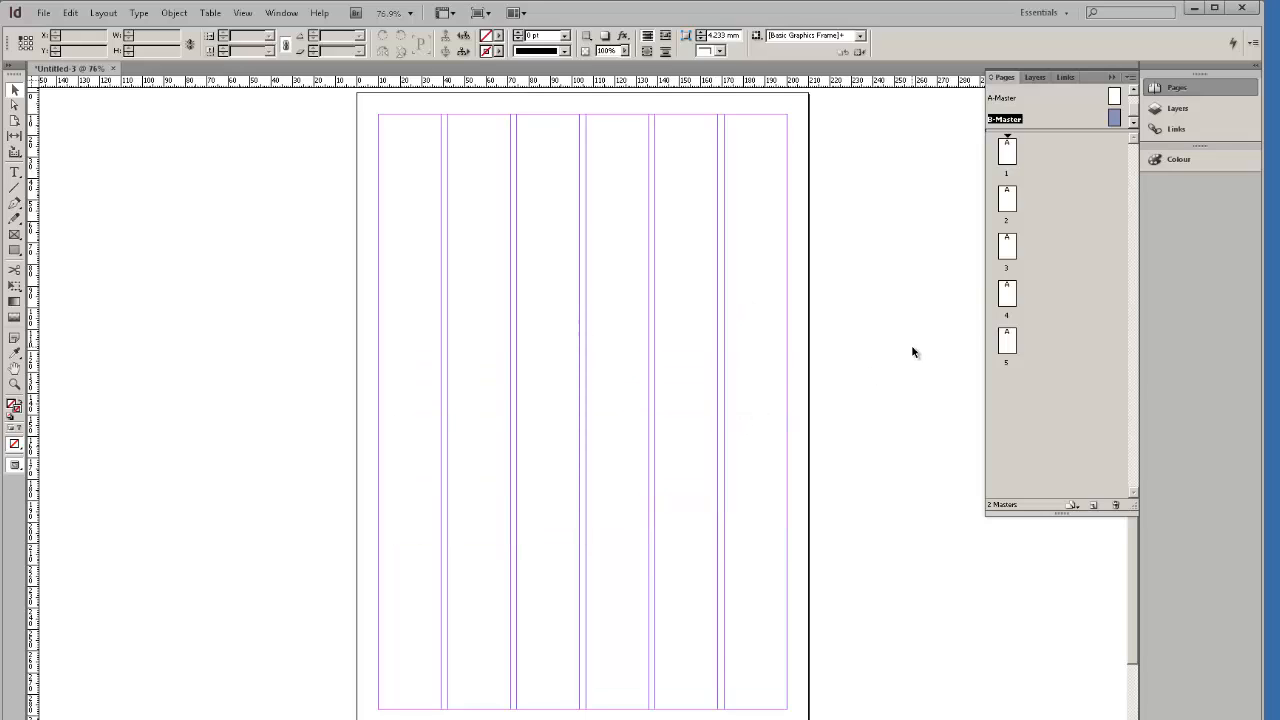
# Step through pages 1 to 5 in the Pages panel.
pyautogui.doubleClick(1008, 170)
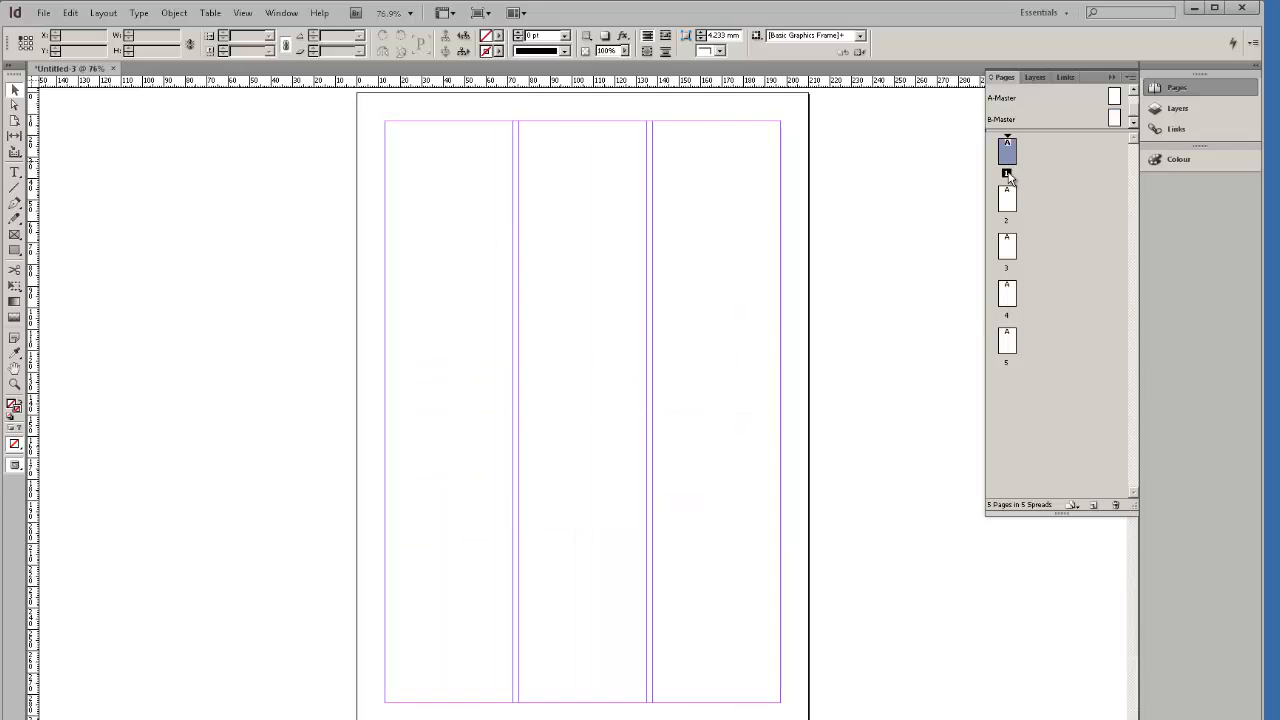
pyautogui.doubleClick(1009, 205)
pyautogui.doubleClick(1007, 247)
pyautogui.doubleClick(1008, 290)
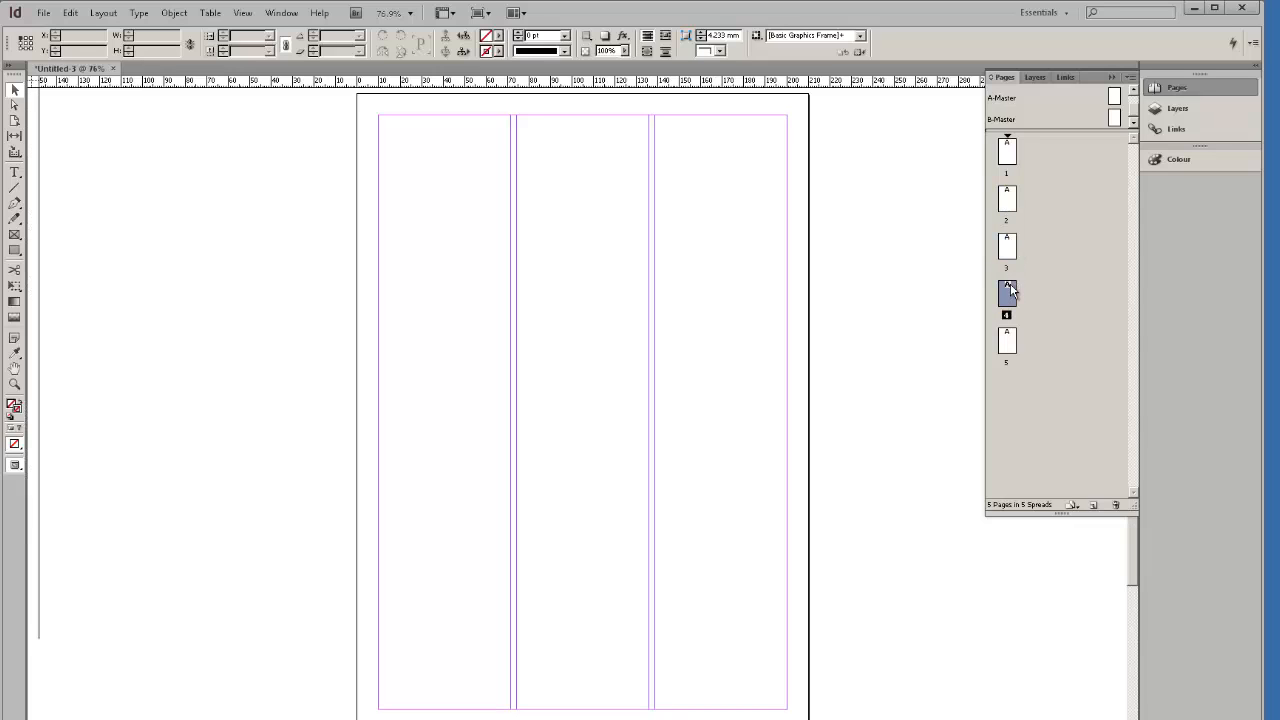
pyautogui.doubleClick(1009, 340)
# Apply B-Master to page 4 and go to that page.
pyautogui.doubleClick(1008, 295)
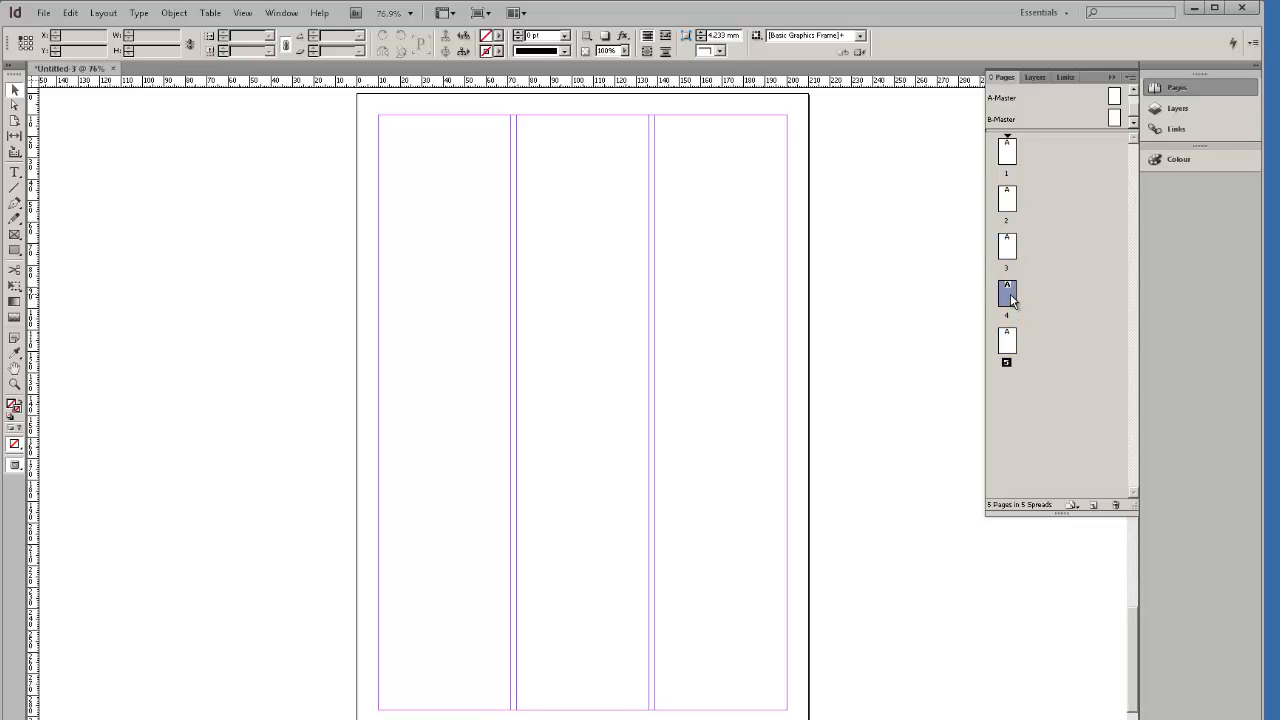
pyautogui.rightClick(1011, 300)
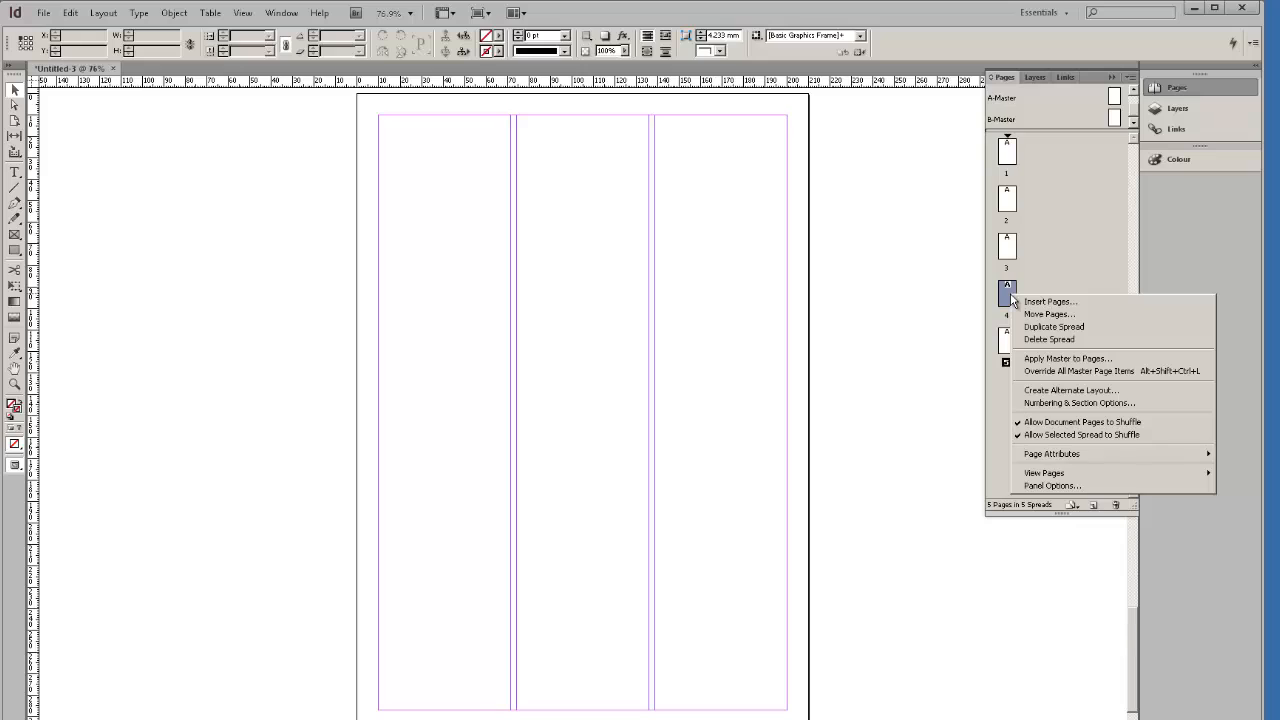
pyautogui.click(1058, 360)
pyautogui.click(766, 379)
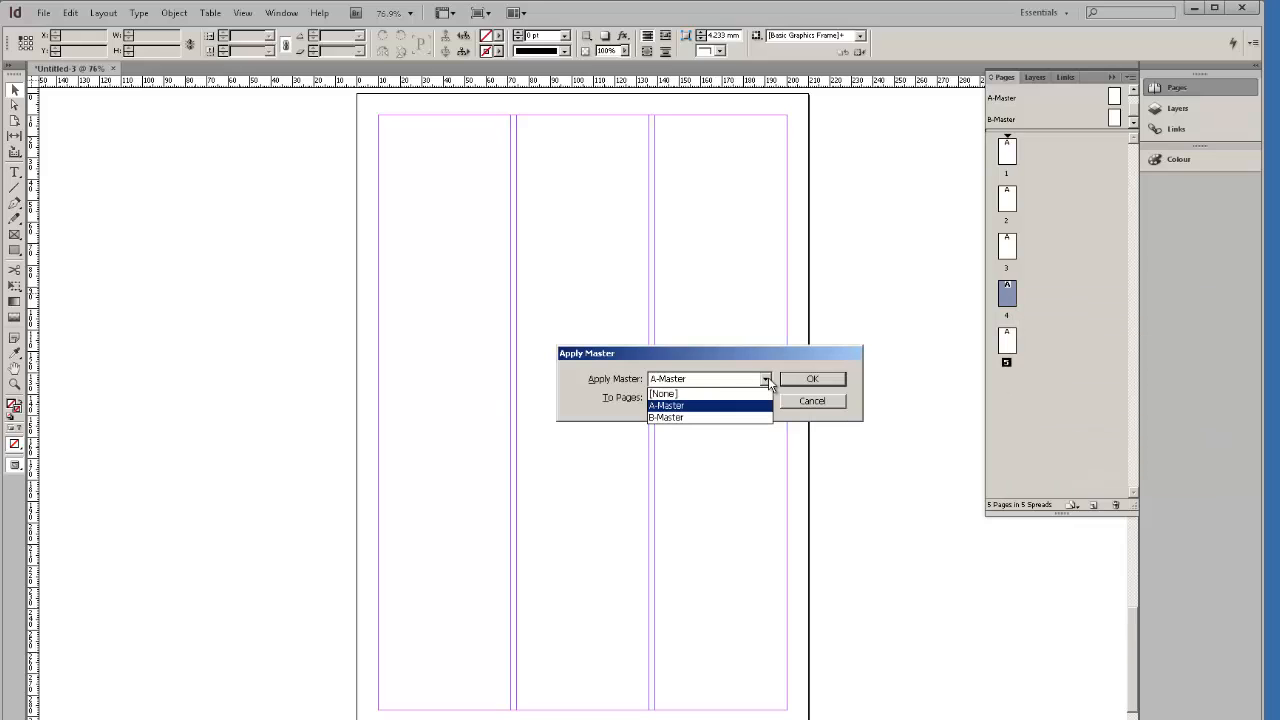
pyautogui.click(717, 418)
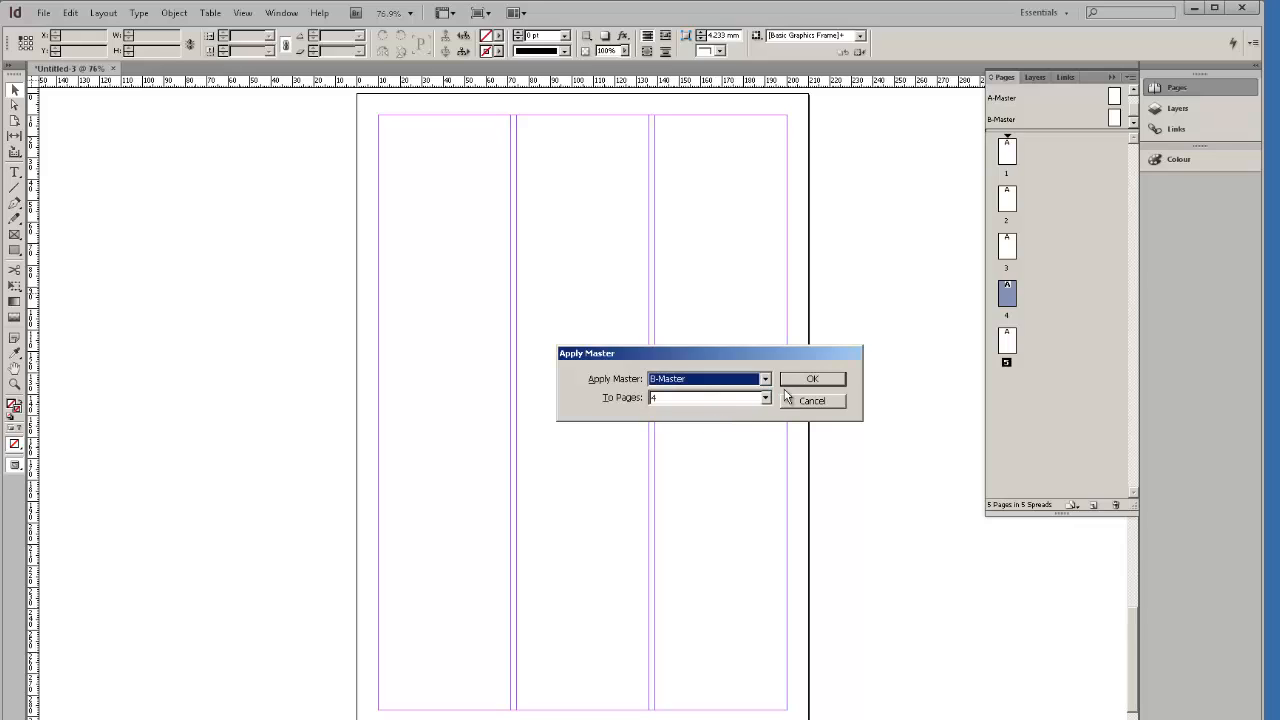
pyautogui.click(793, 383)
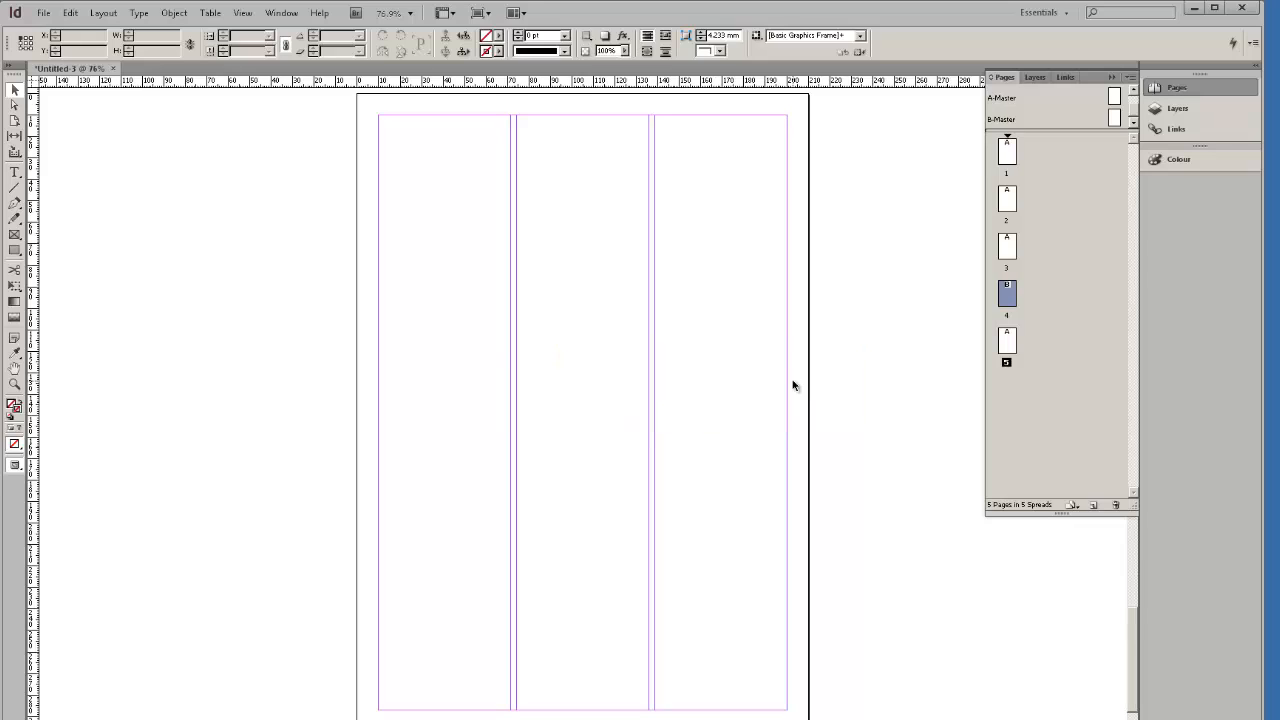
pyautogui.doubleClick(1006, 300)
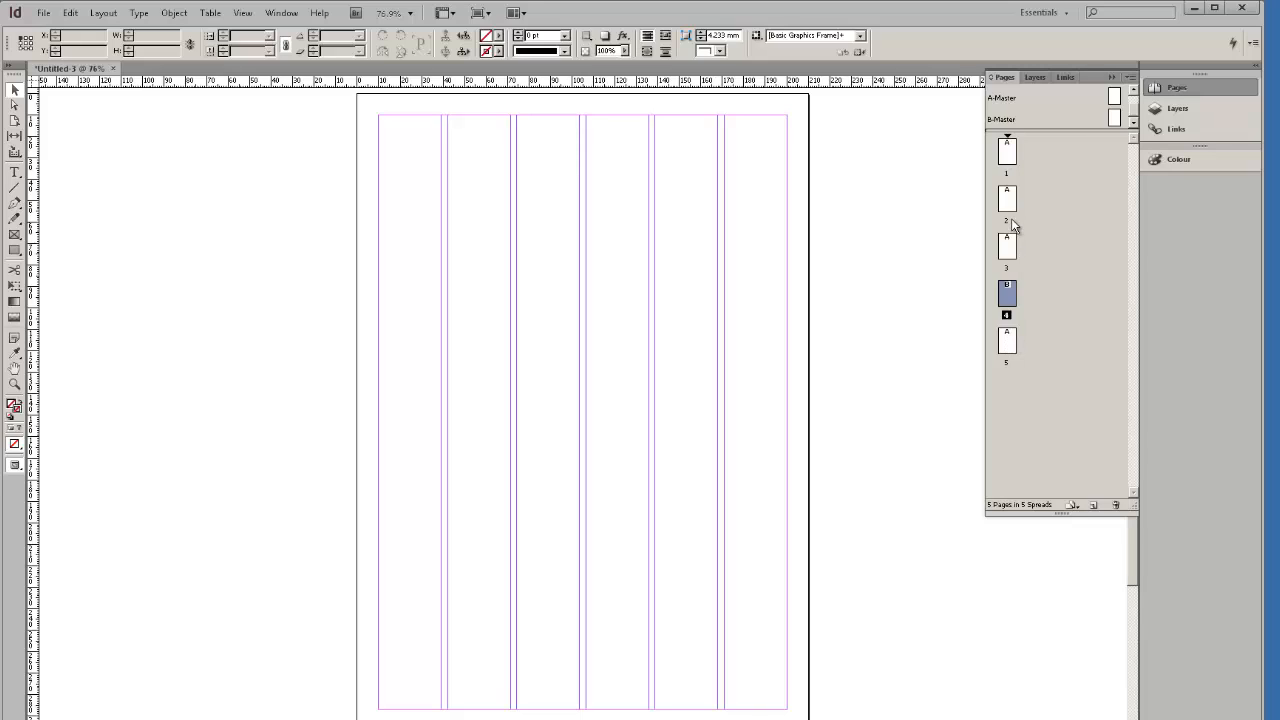
# Select pages 5, 3 and 1 together in the Pages panel.
pyautogui.click(1020, 370)
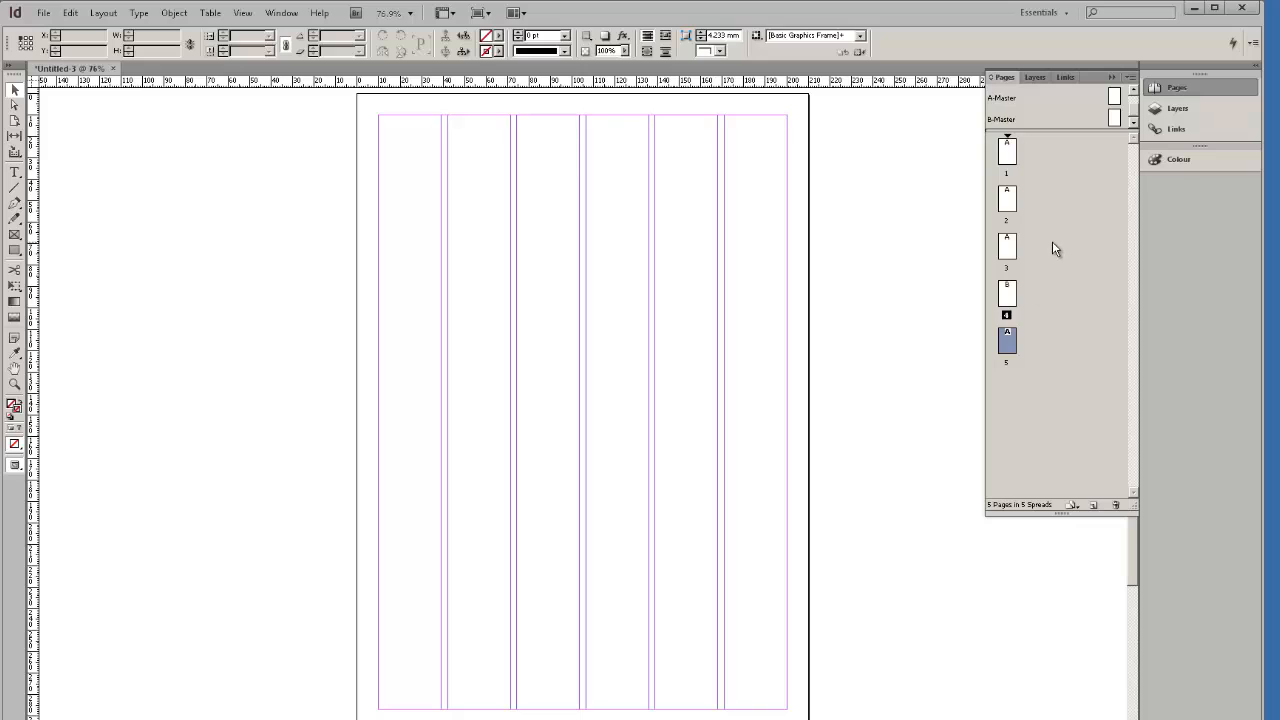
pyautogui.keyDown('shift'); pyautogui.click(1011, 212); pyautogui.keyUp('shift')
pyautogui.click(1034, 340)
pyautogui.click(1010, 348)
pyautogui.keyDown('ctrl'); pyautogui.click(1010, 248); pyautogui.keyUp('ctrl')
pyautogui.keyDown('ctrl'); pyautogui.click(1008, 152); pyautogui.keyUp('ctrl')
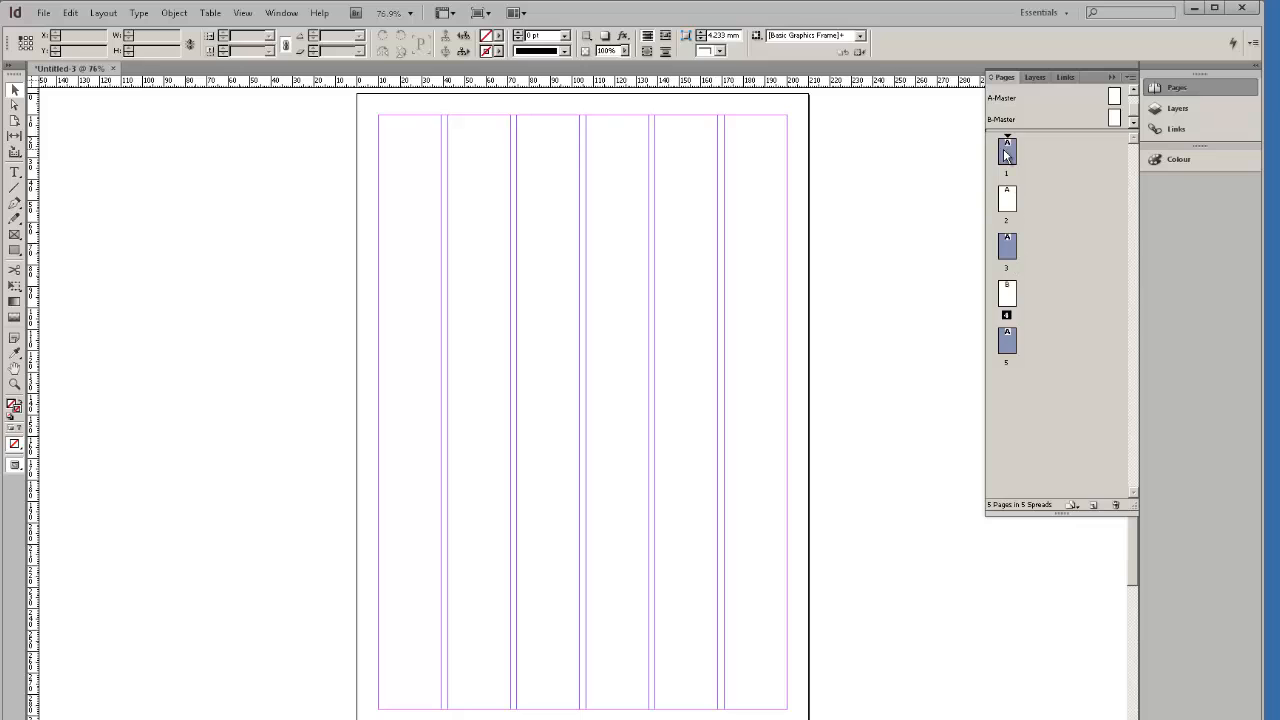
# Apply B-Master to the selected pages 1, 3 and 5.
pyautogui.rightClick(1010, 340)
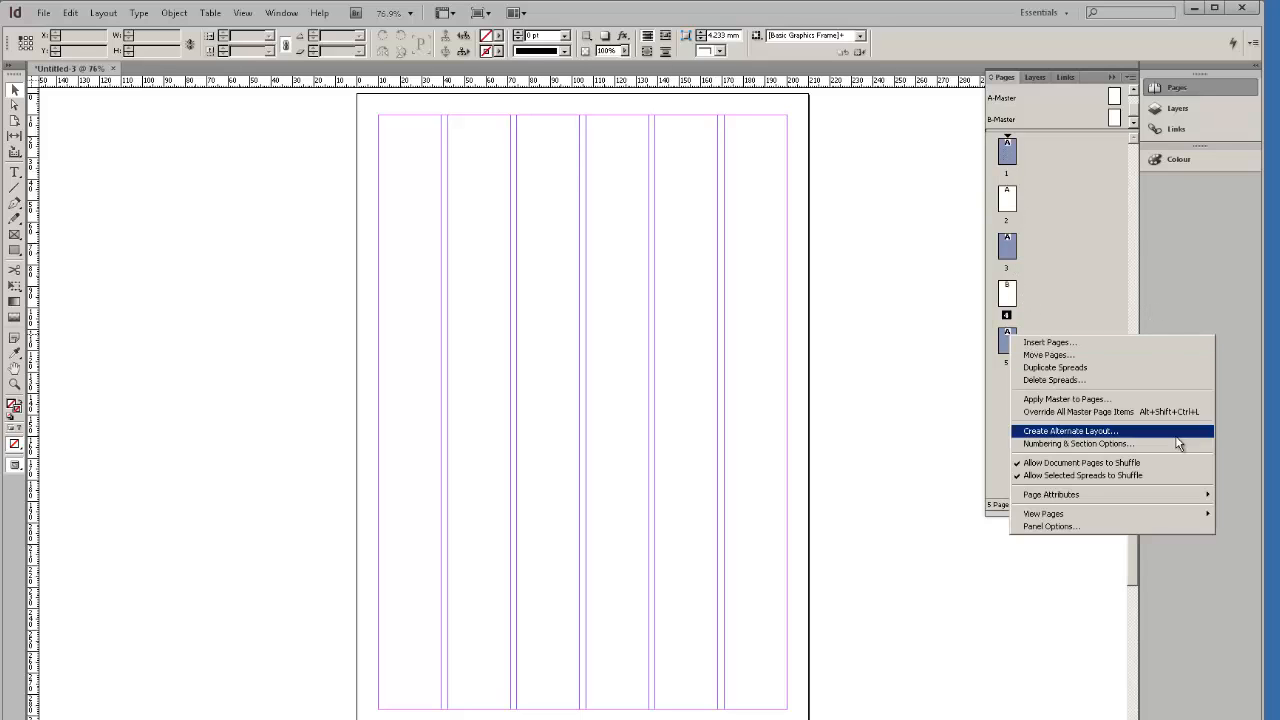
pyautogui.click(1096, 400)
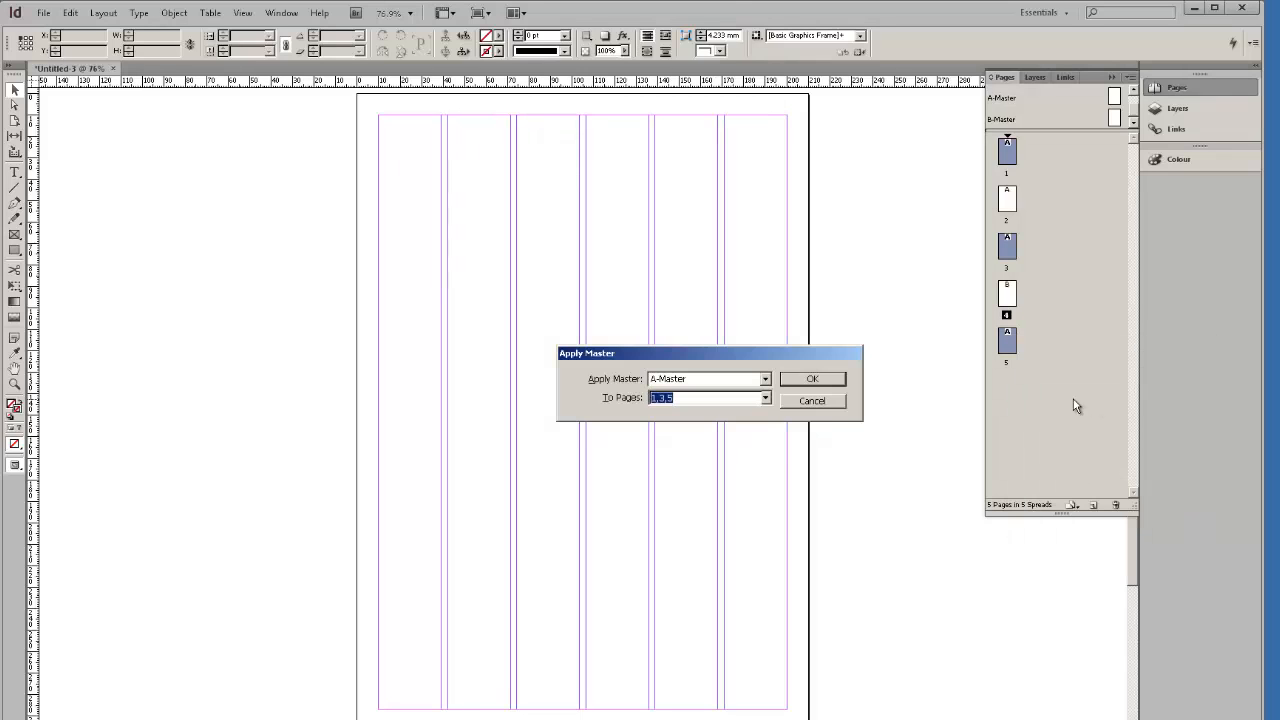
pyautogui.click(765, 380)
pyautogui.click(754, 376)
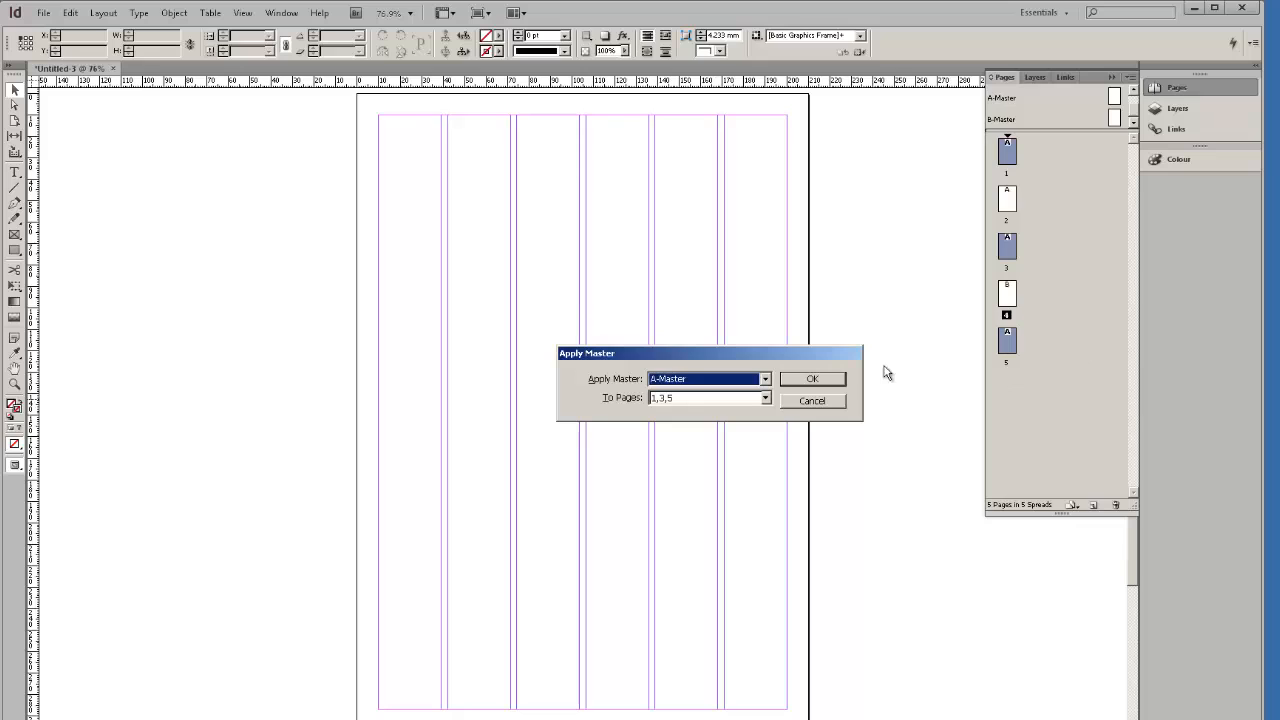
pyautogui.click(765, 379)
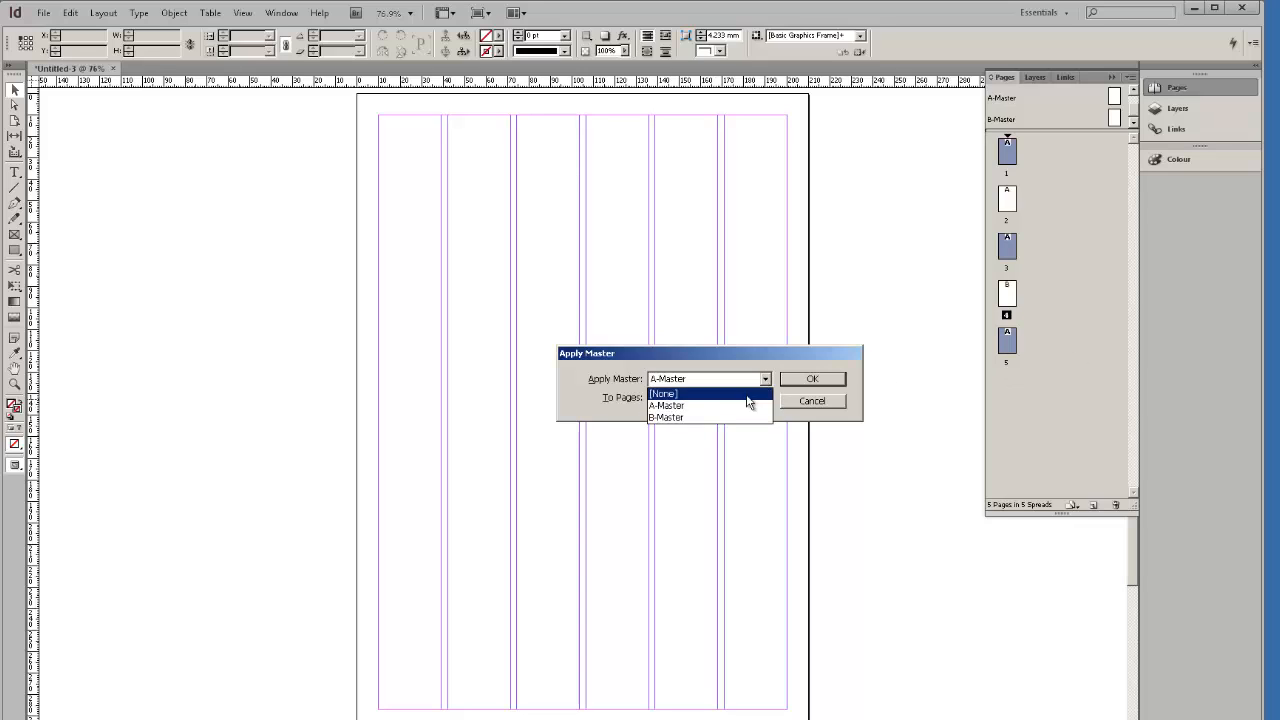
pyautogui.click(732, 418)
pyautogui.click(813, 380)
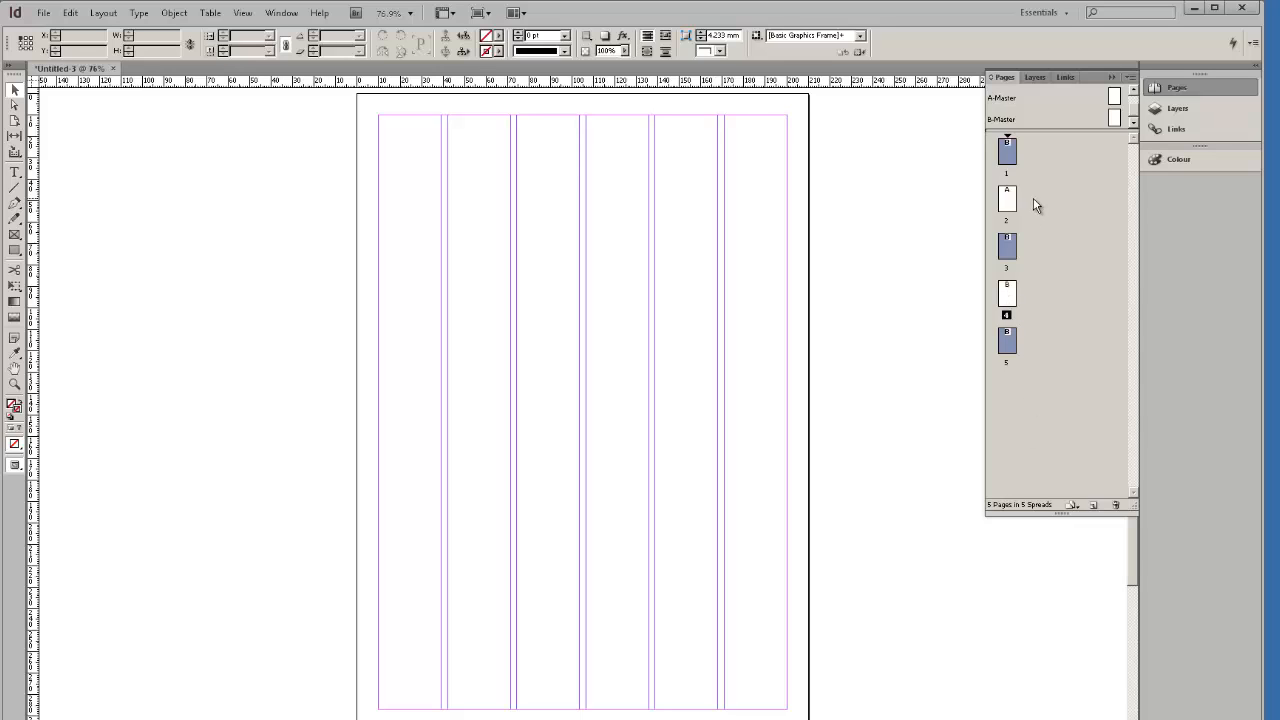
# Apply A-Master to all five pages, then go to page 1.
pyautogui.click(1045, 338)
pyautogui.keyDown('shift'); pyautogui.click(1007, 160); pyautogui.keyUp('shift')
pyautogui.rightClick(1004, 162)
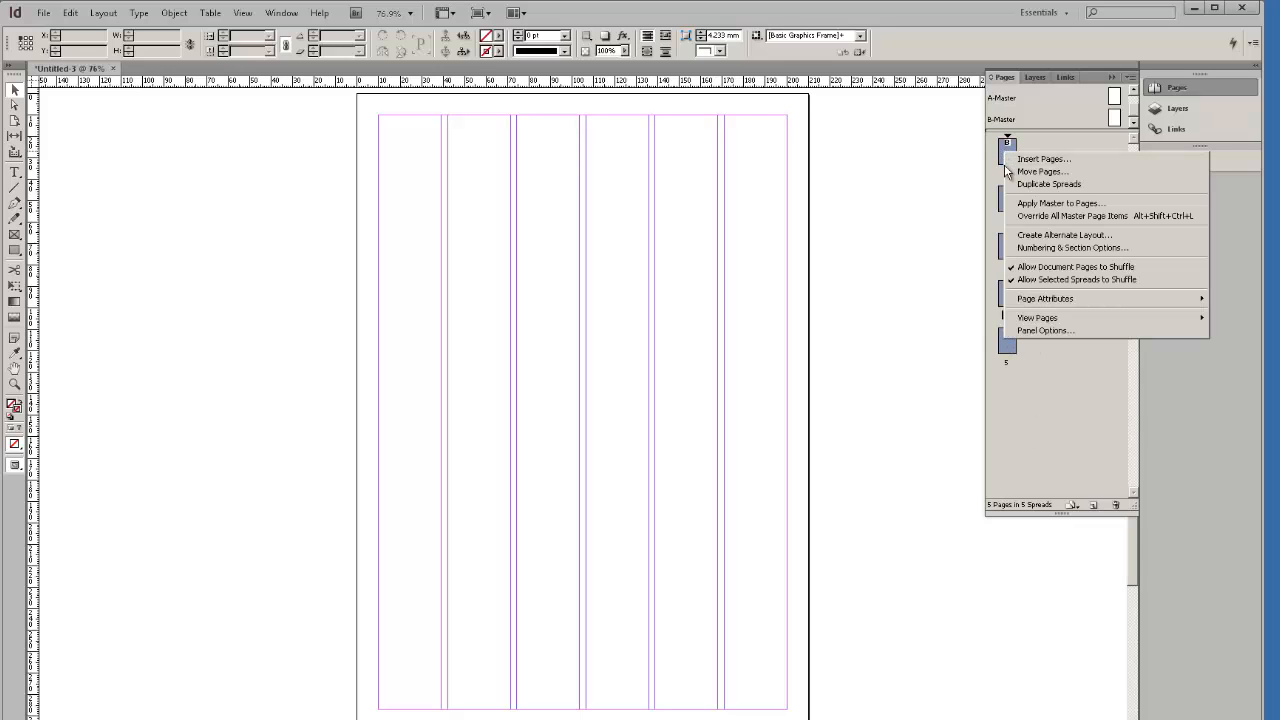
pyautogui.click(1060, 215)
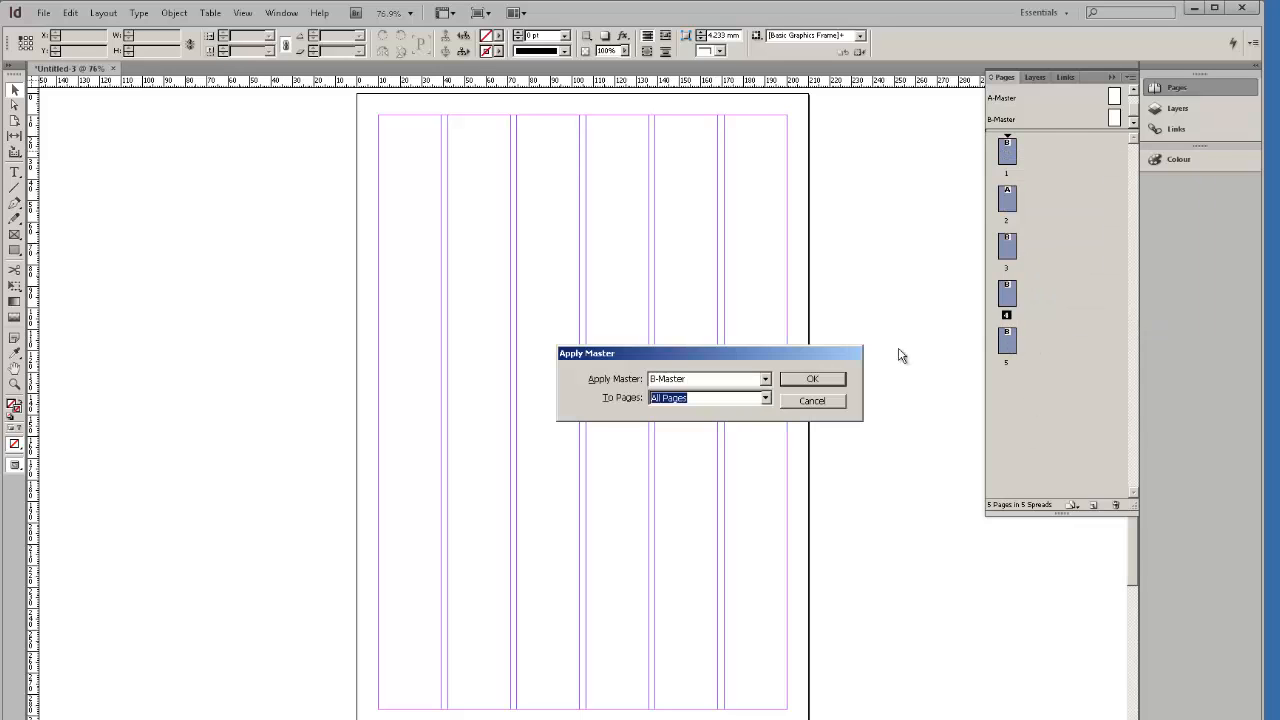
pyautogui.click(765, 379)
pyautogui.click(730, 408)
pyautogui.click(811, 380)
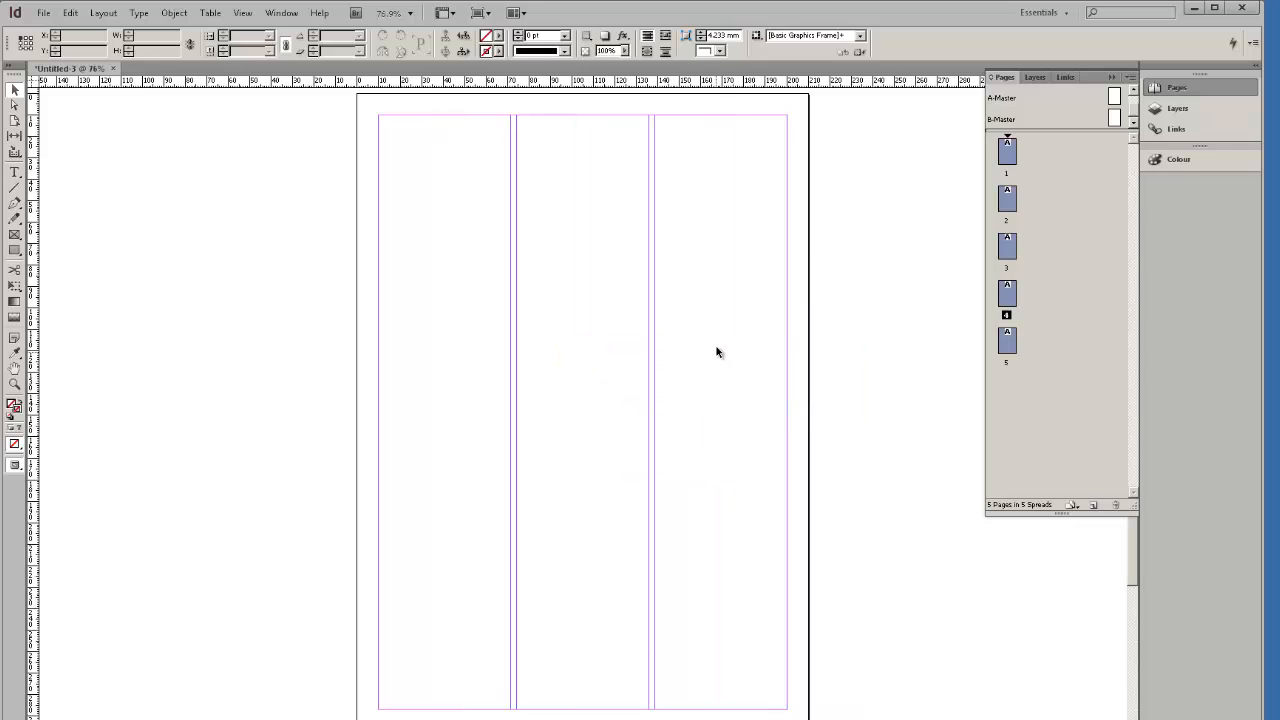
pyautogui.click(1035, 258)
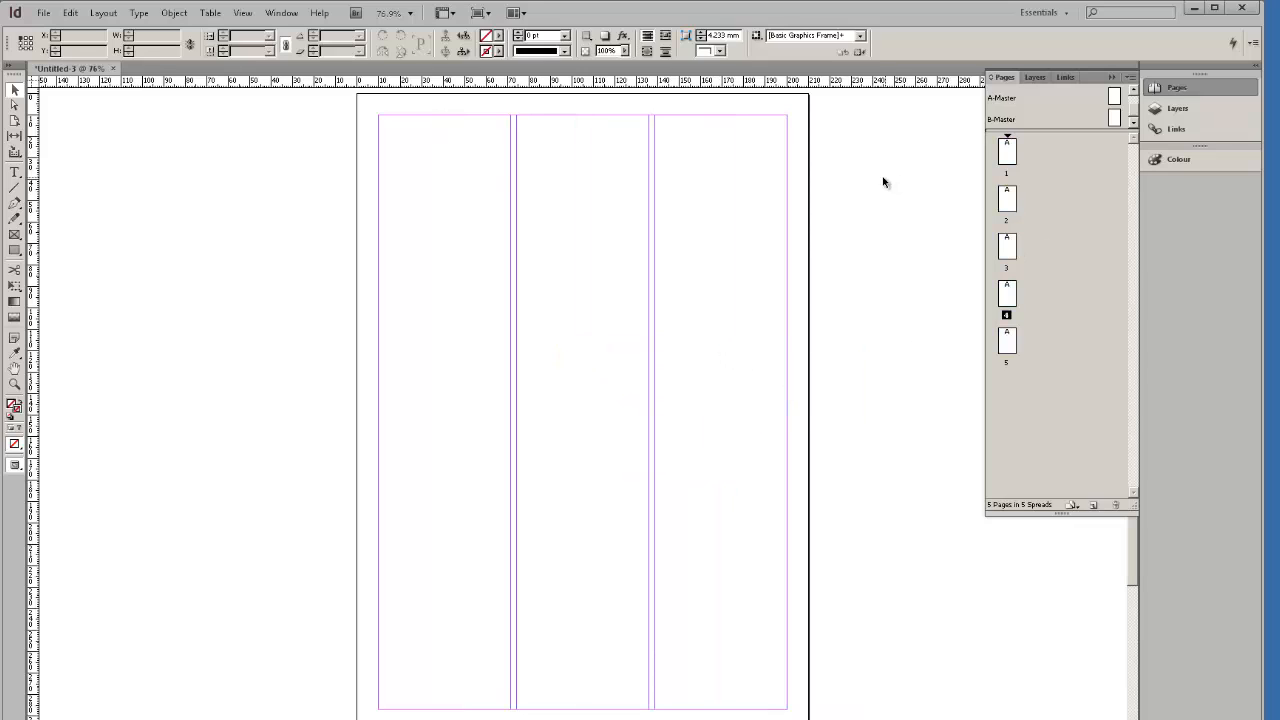
pyautogui.doubleClick(1012, 154)
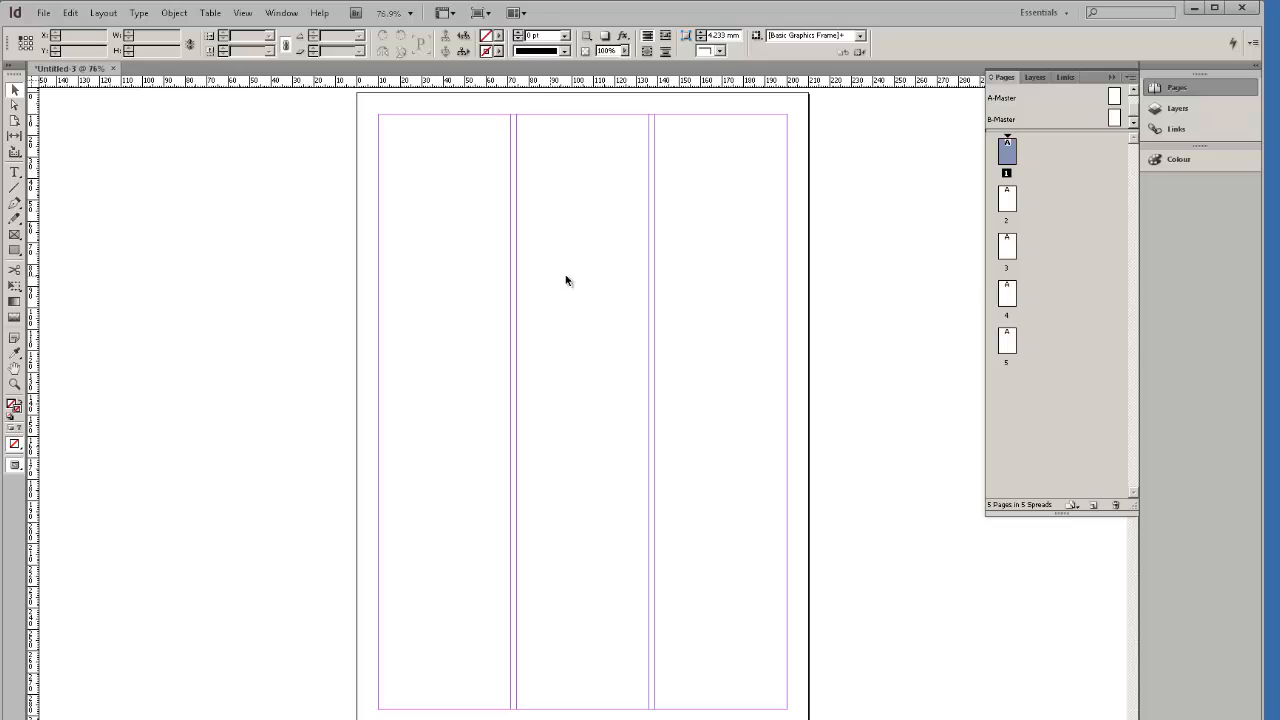
# Start placing a file and browse the file list, previewing KNIFEFORK.psd.
pyautogui.click(47, 13)
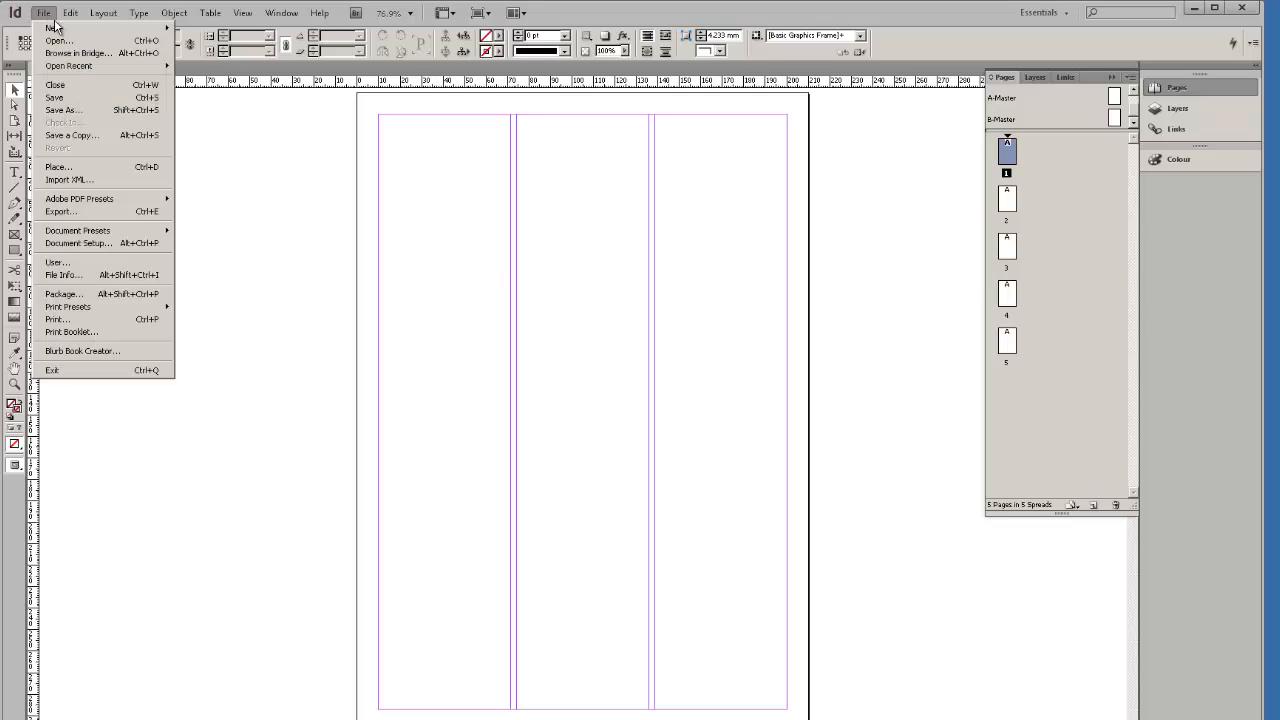
pyautogui.click(86, 174)
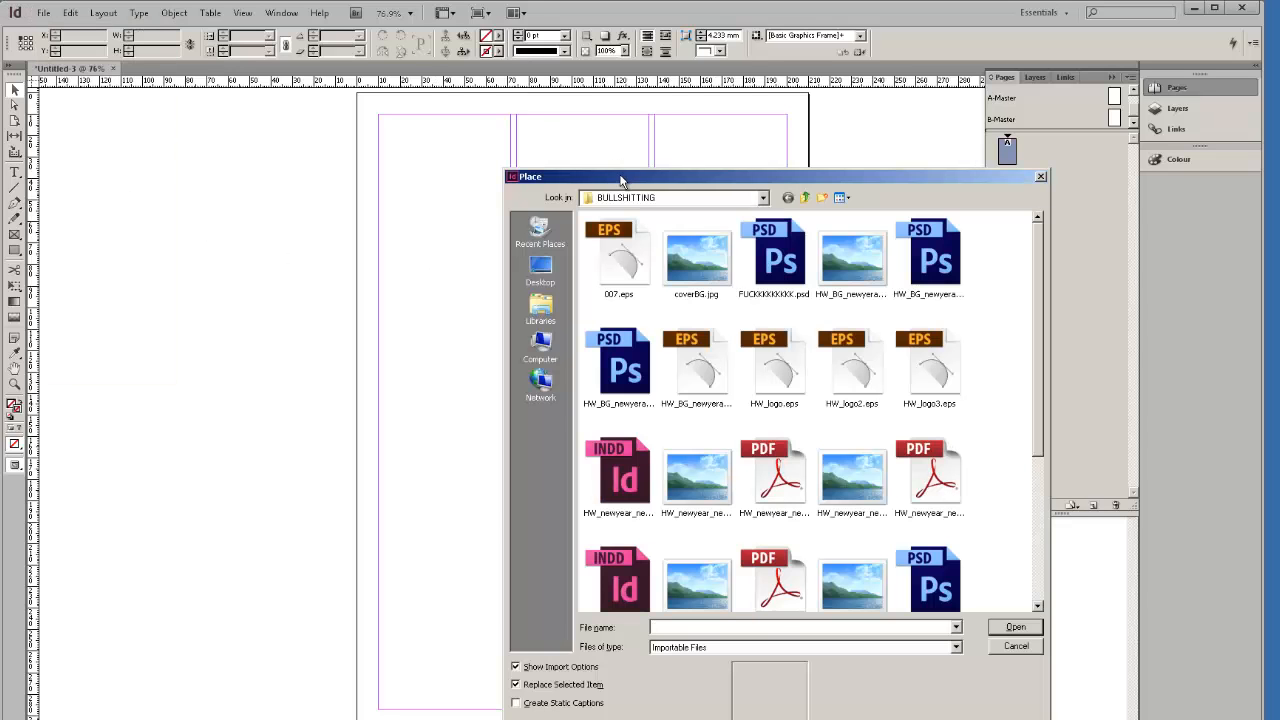
pyautogui.moveTo(620, 180); pyautogui.dragTo(453, 117)
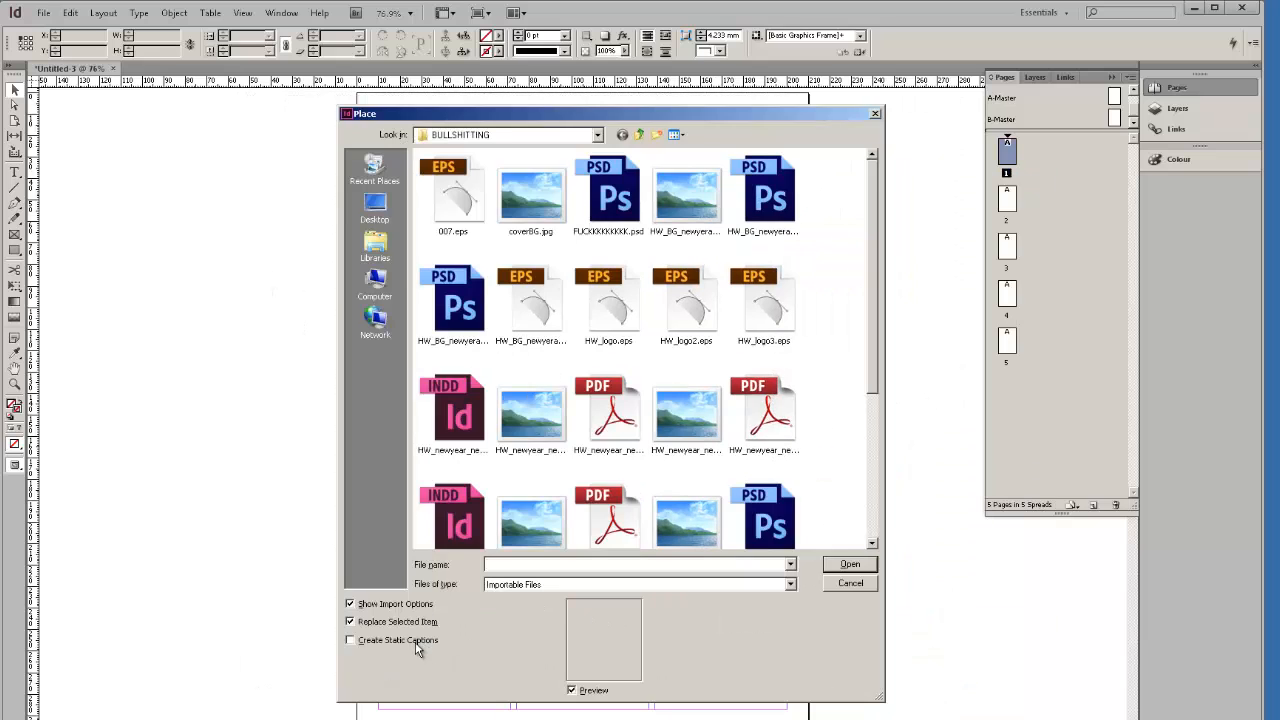
pyautogui.scroll(-5, 870, 256)
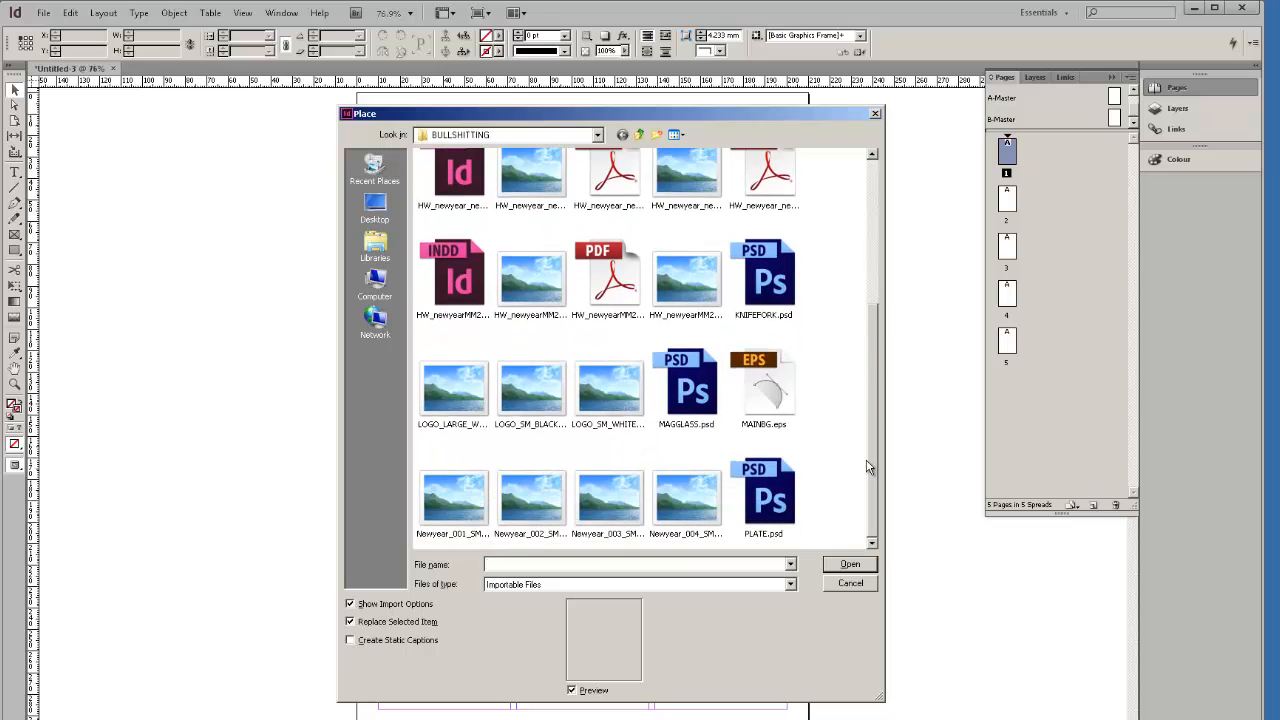
pyautogui.scroll(5, 860, 255)
pyautogui.scroll(-5, 858, 254)
pyautogui.click(786, 313)
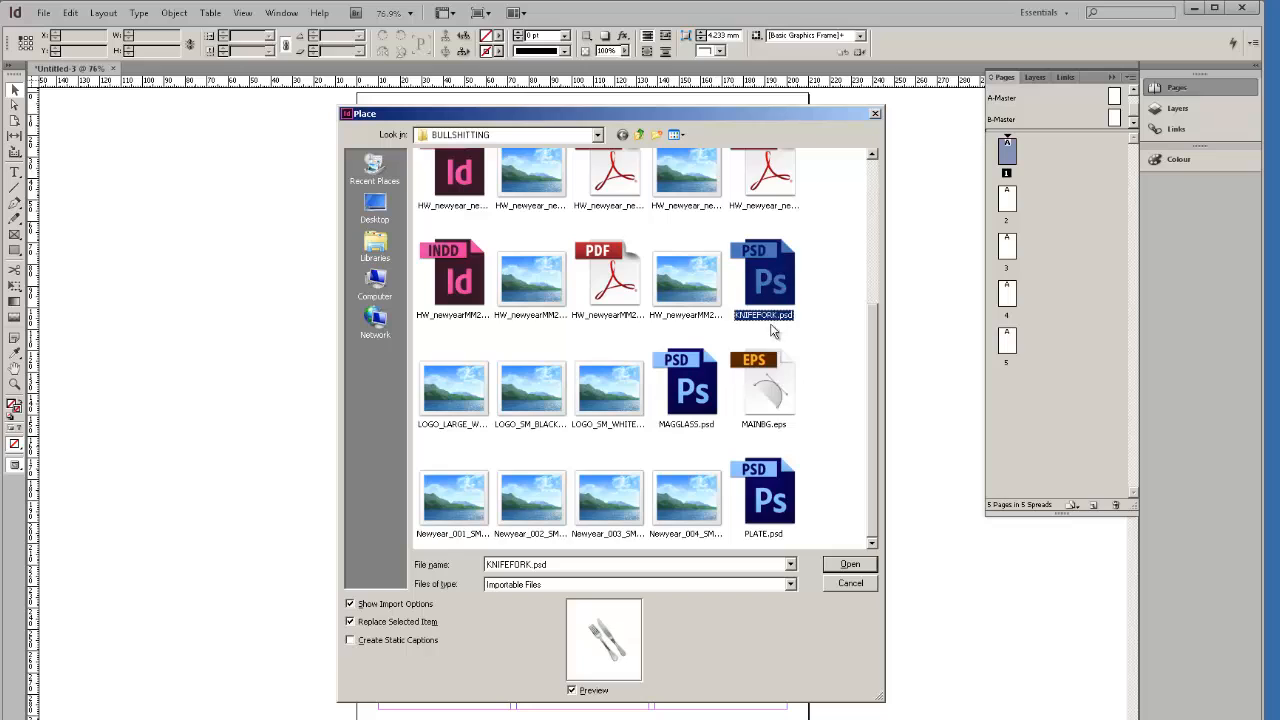
pyautogui.scroll(3, 806, 340)
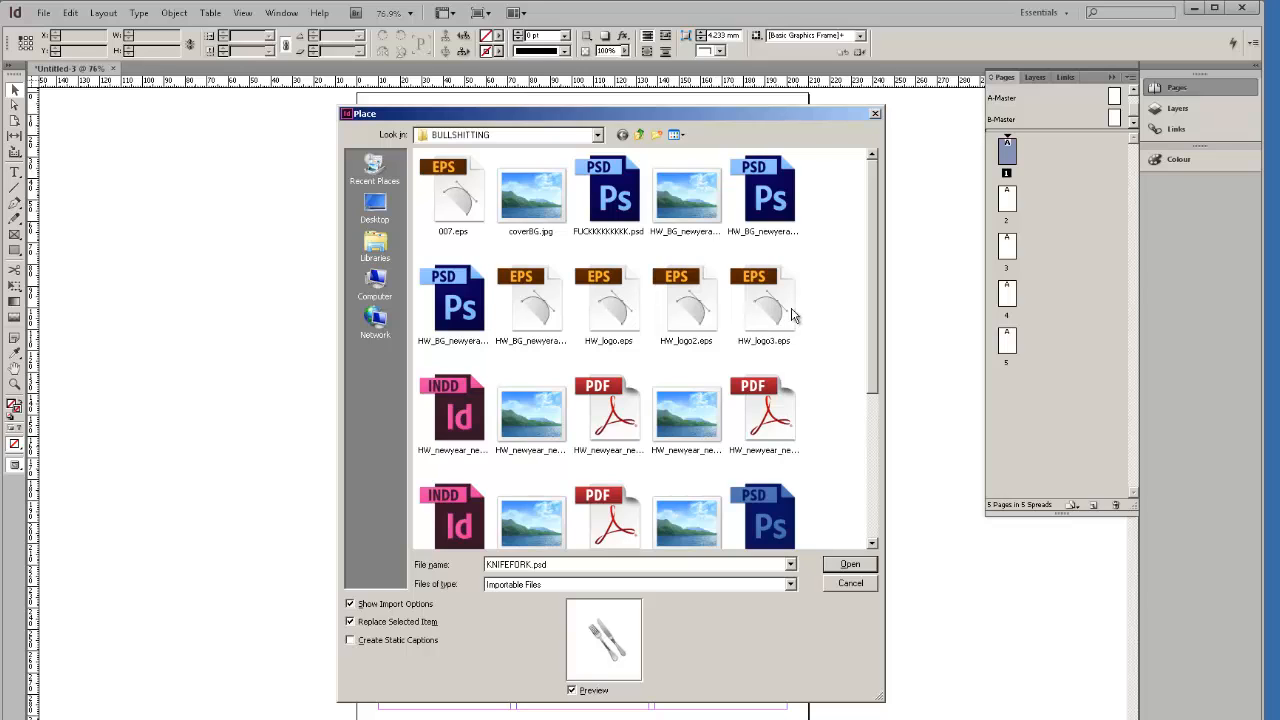
pyautogui.scroll(-3, 690, 345)
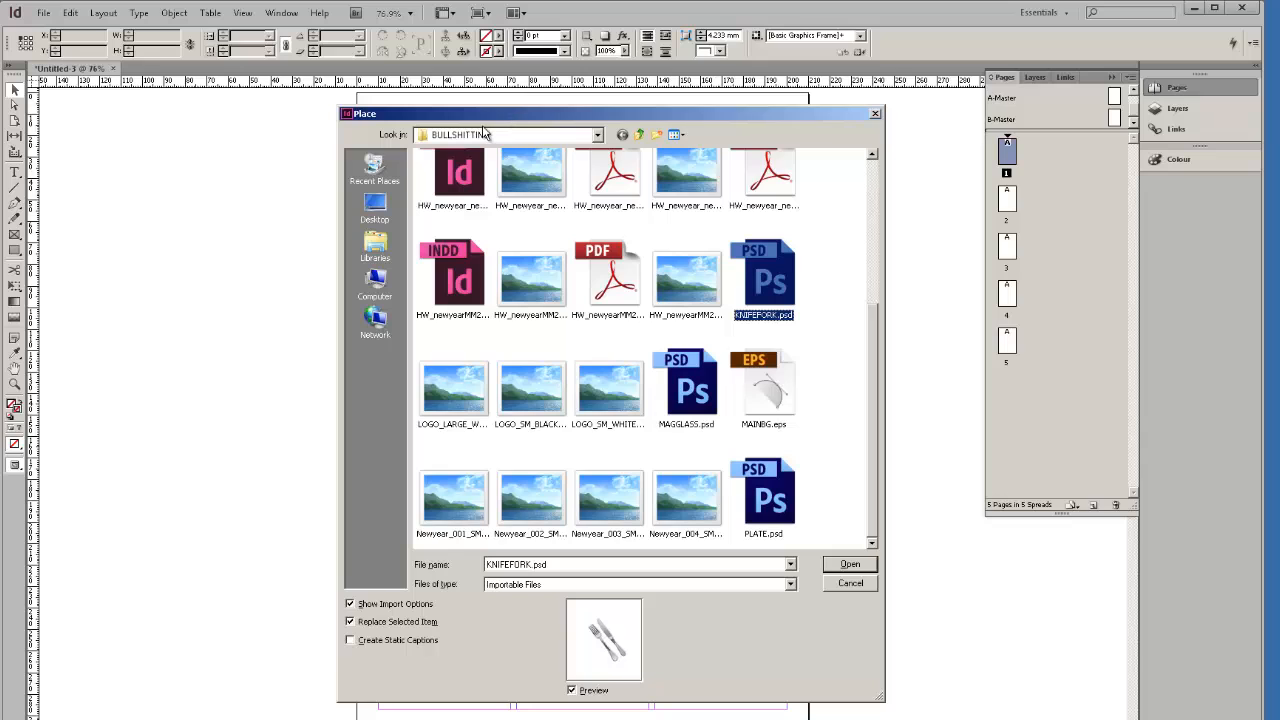
pyautogui.scroll(3, 565, 293)
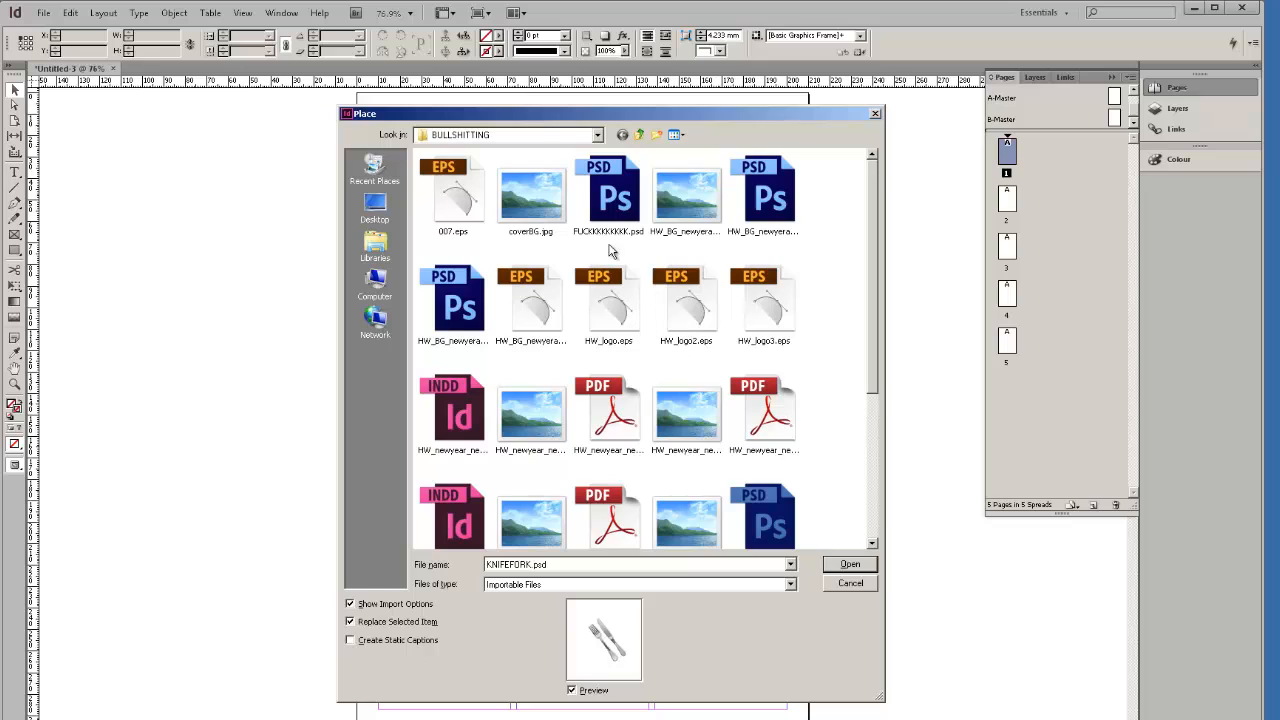
pyautogui.scroll(-3, 651, 347)
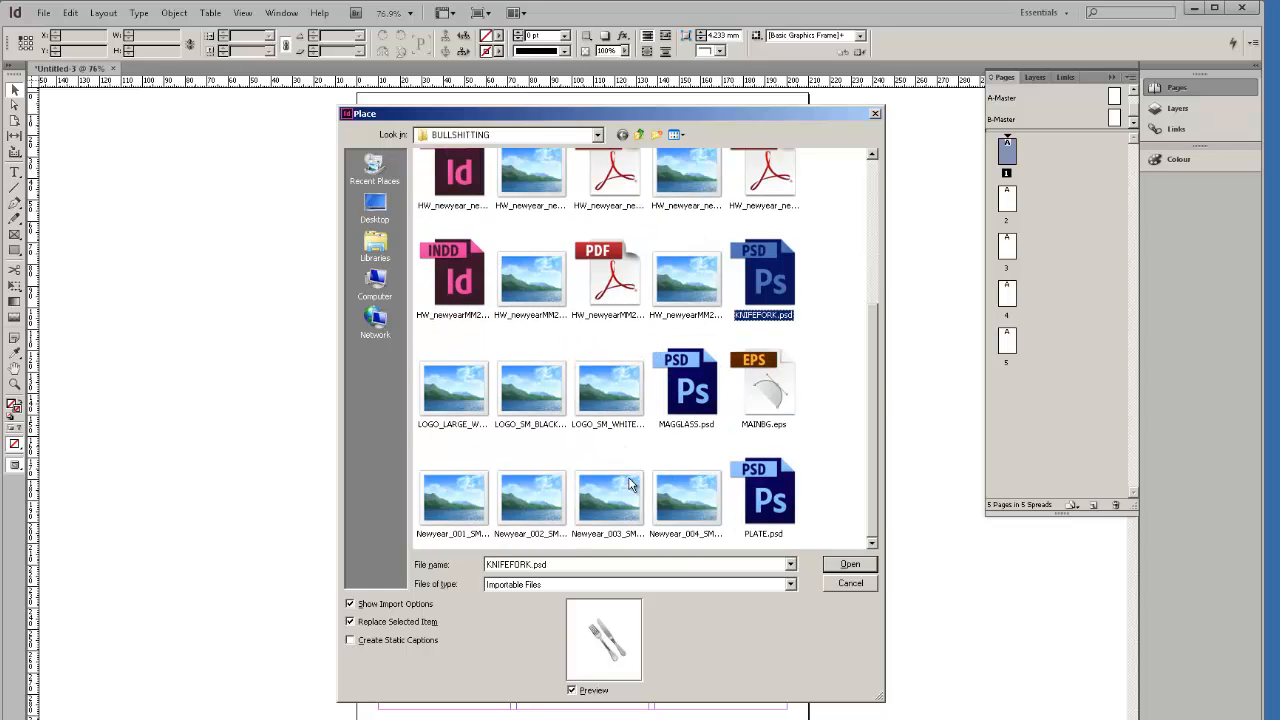
# Preview the logo images, the Newyear images and the HW_newyearMM2012 files.
pyautogui.click(595, 408)
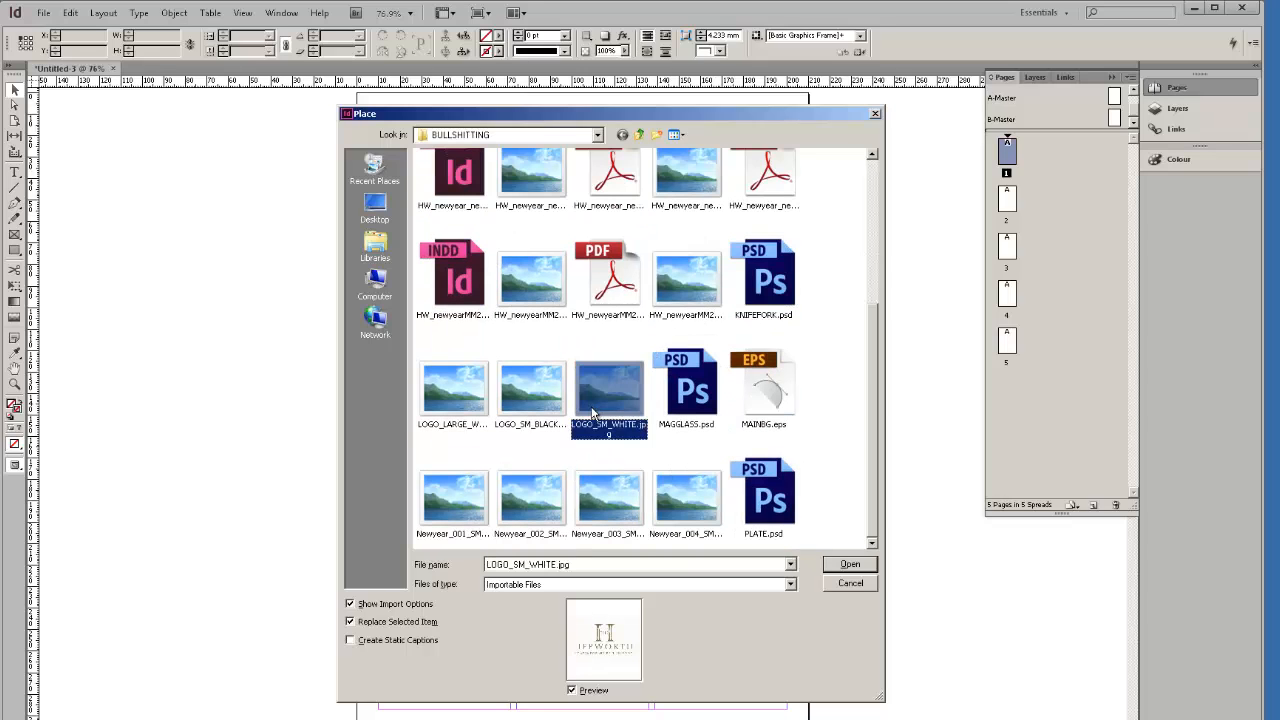
pyautogui.click(531, 507)
pyautogui.click(620, 506)
pyautogui.click(675, 505)
pyautogui.click(475, 497)
pyautogui.click(455, 390)
pyautogui.click(531, 390)
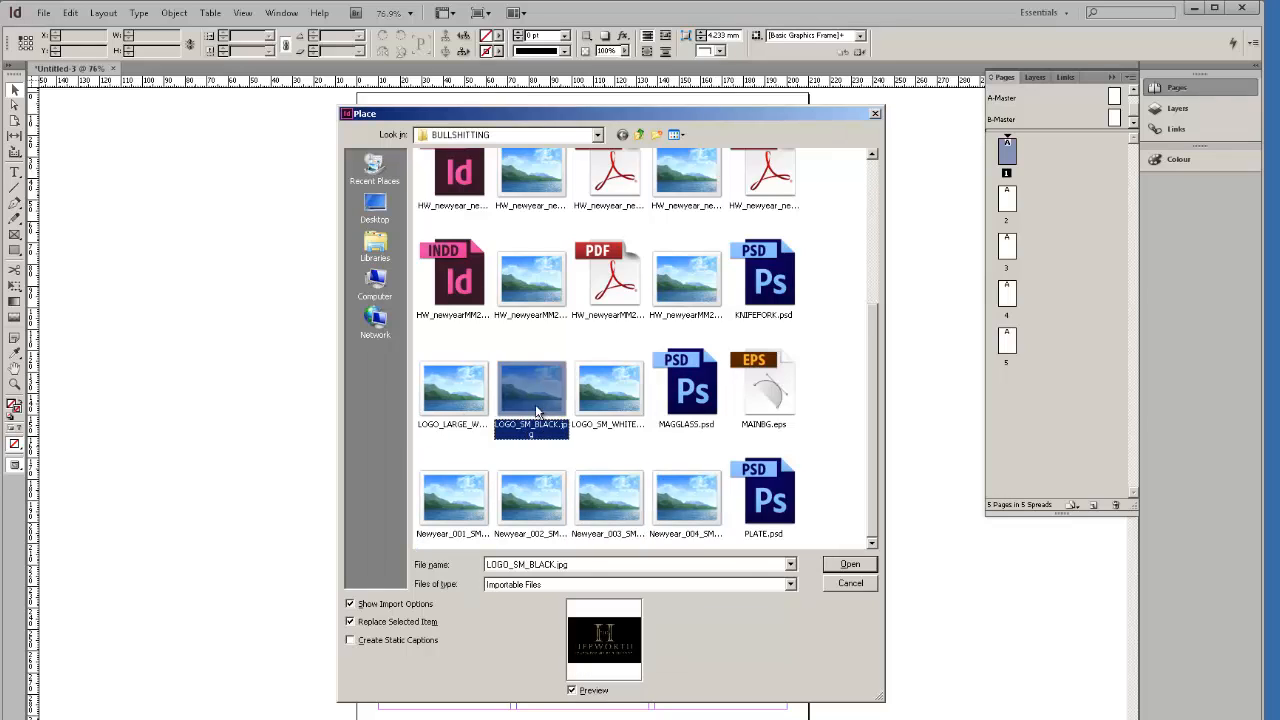
pyautogui.click(580, 390)
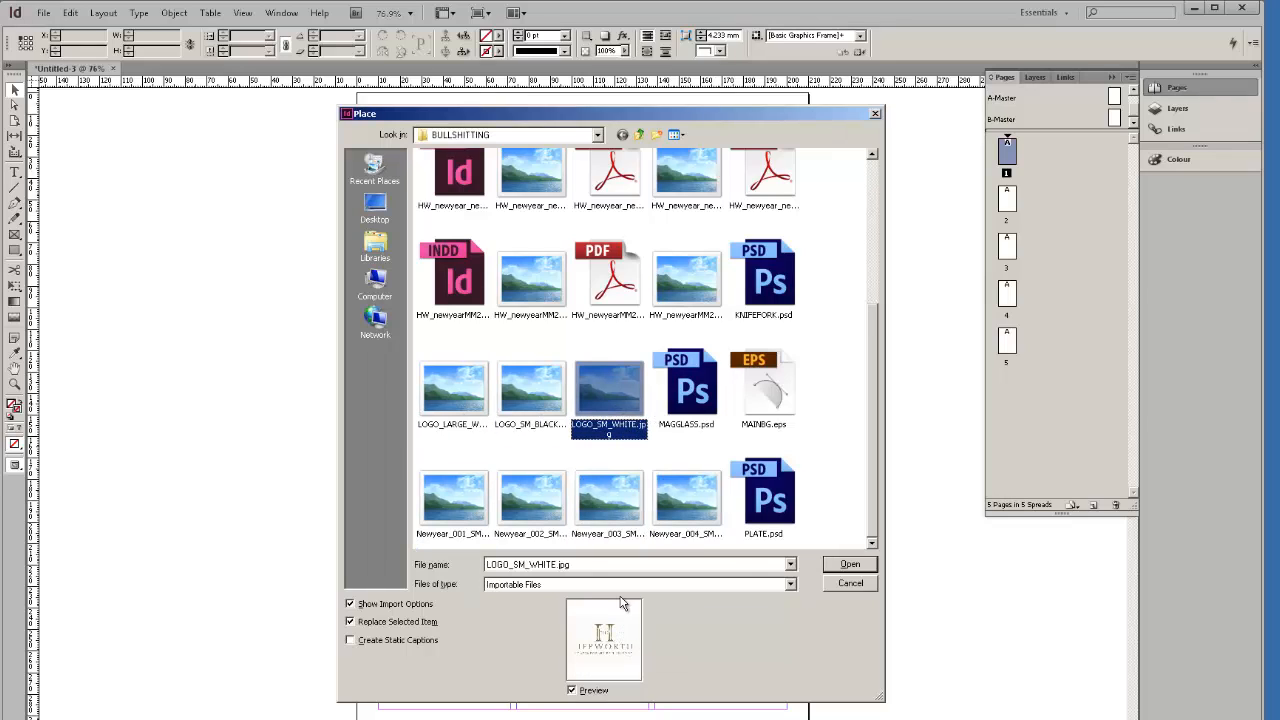
pyautogui.click(546, 291)
pyautogui.click(460, 280)
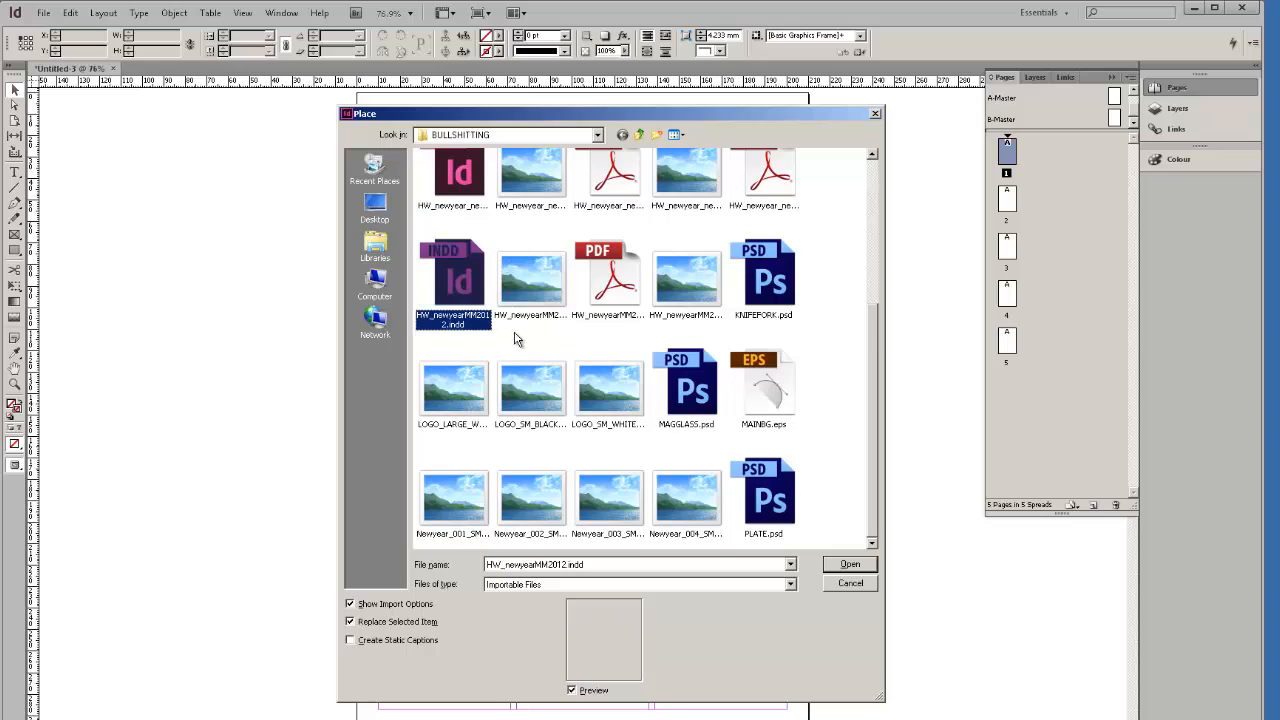
pyautogui.scroll(5, 487, 303)
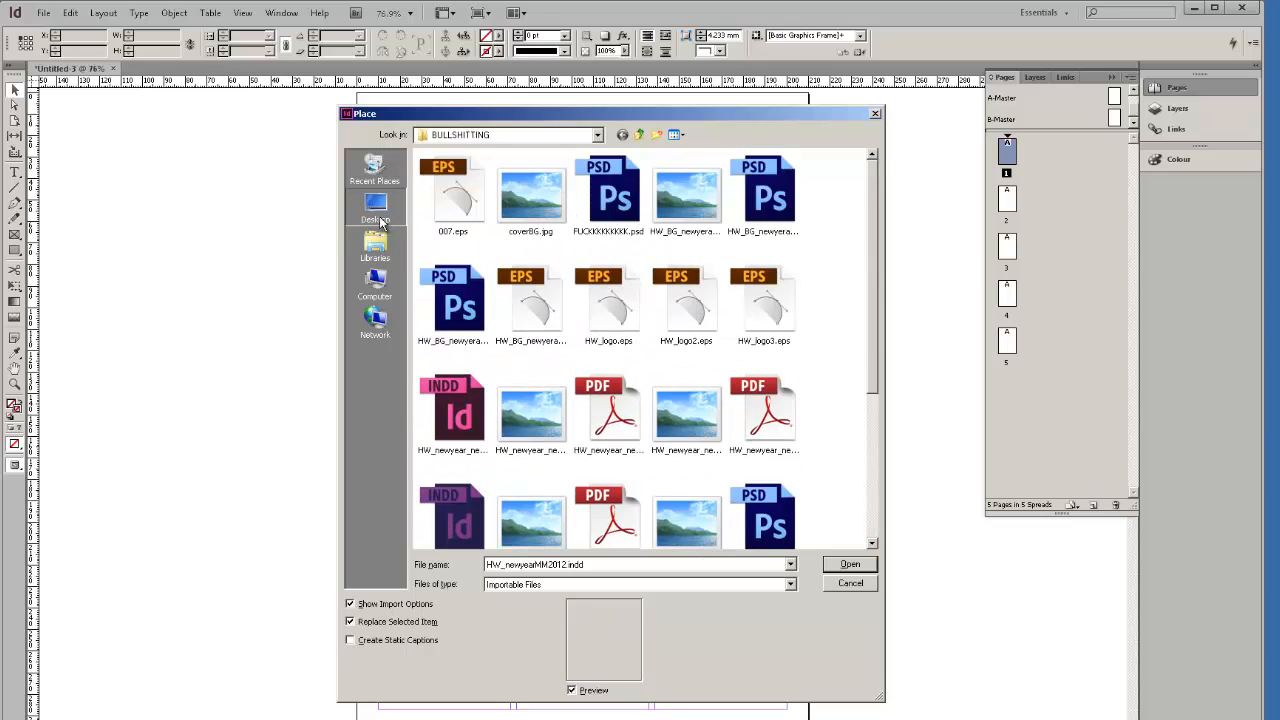
# Open dust1_905.jpg from the Desktop, then cancel its Image Import Options.
pyautogui.click(375, 210)
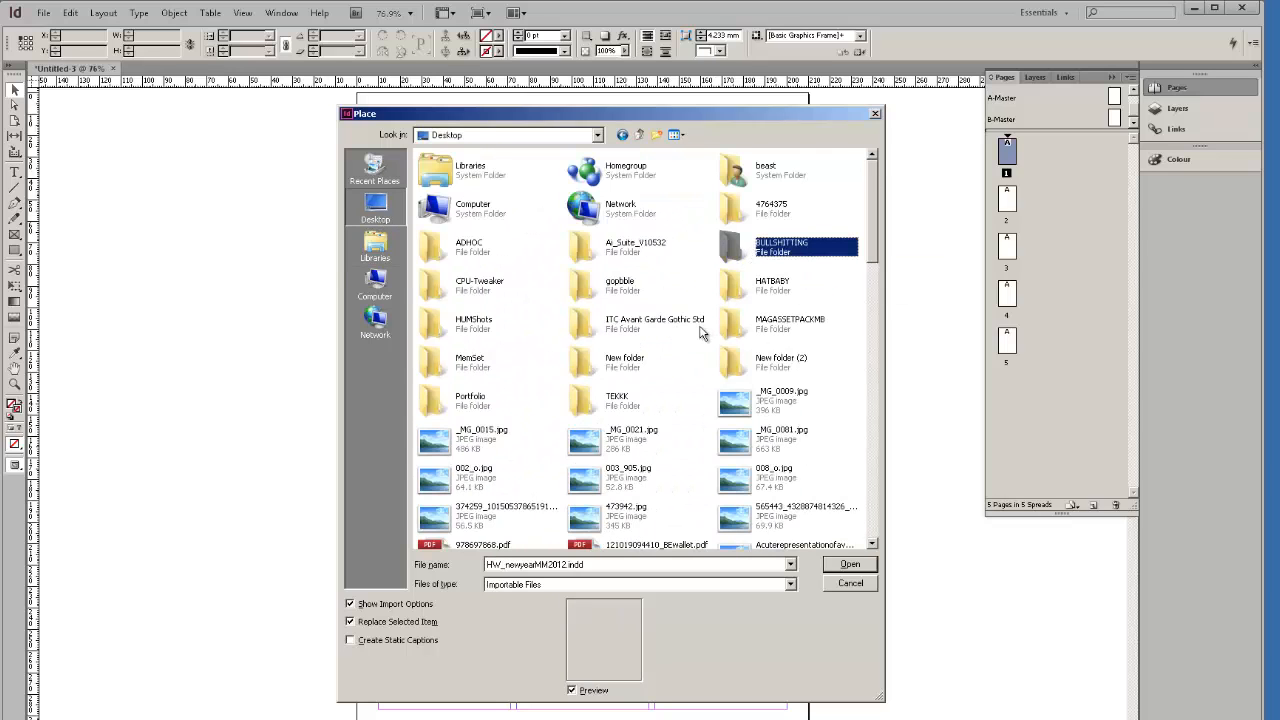
pyautogui.scroll(-3, 700, 335)
pyautogui.scroll(-5, 697, 360)
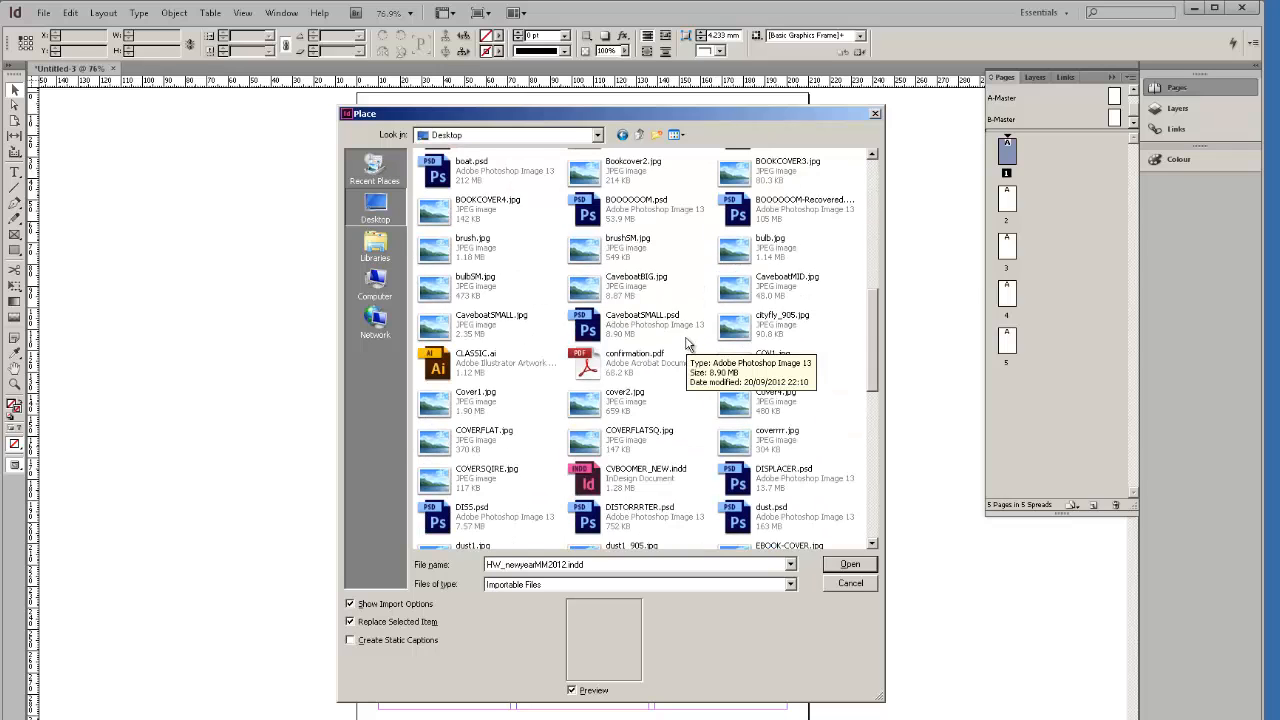
pyautogui.scroll(-2, 676, 352)
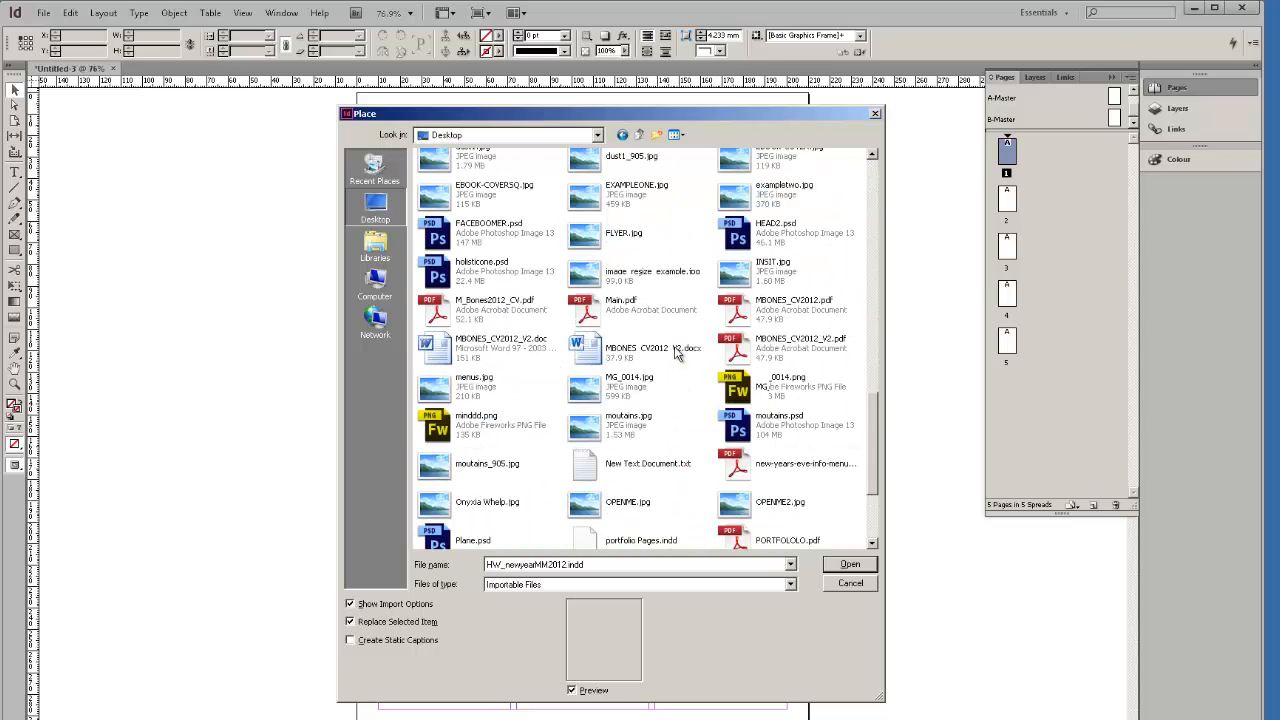
pyautogui.scroll(1, 668, 340)
pyautogui.click(594, 260)
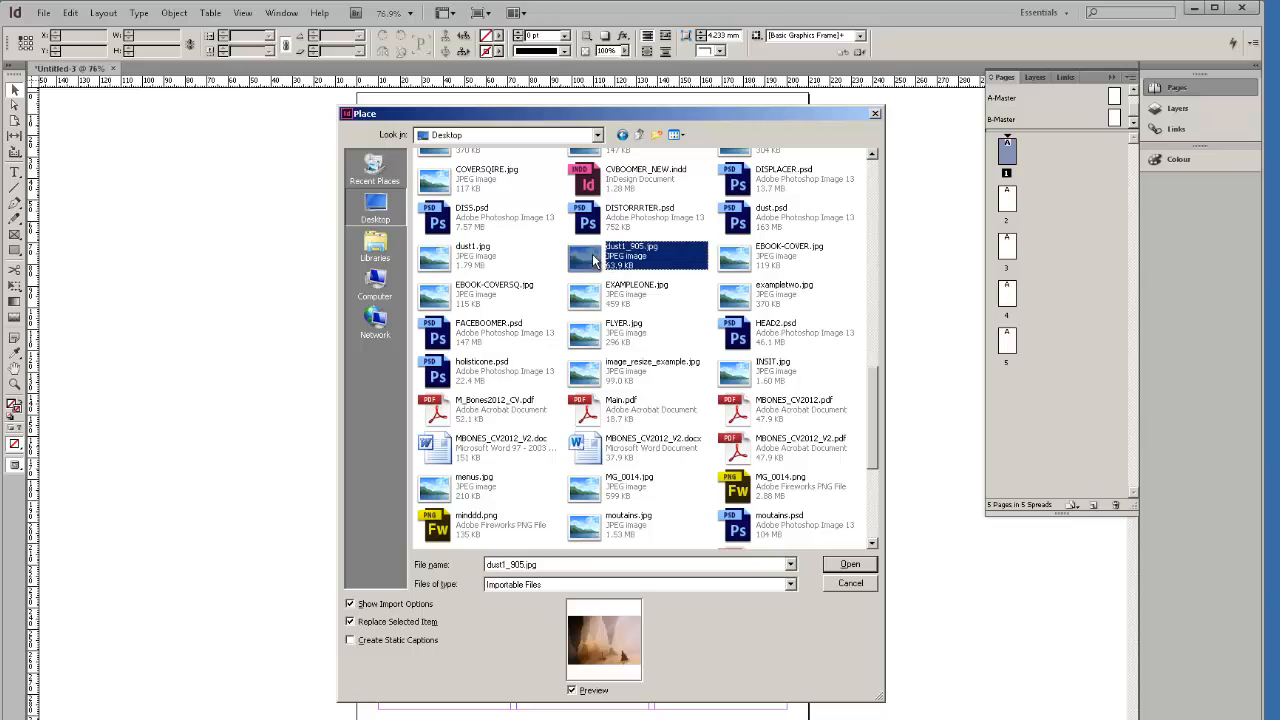
pyautogui.click(848, 566)
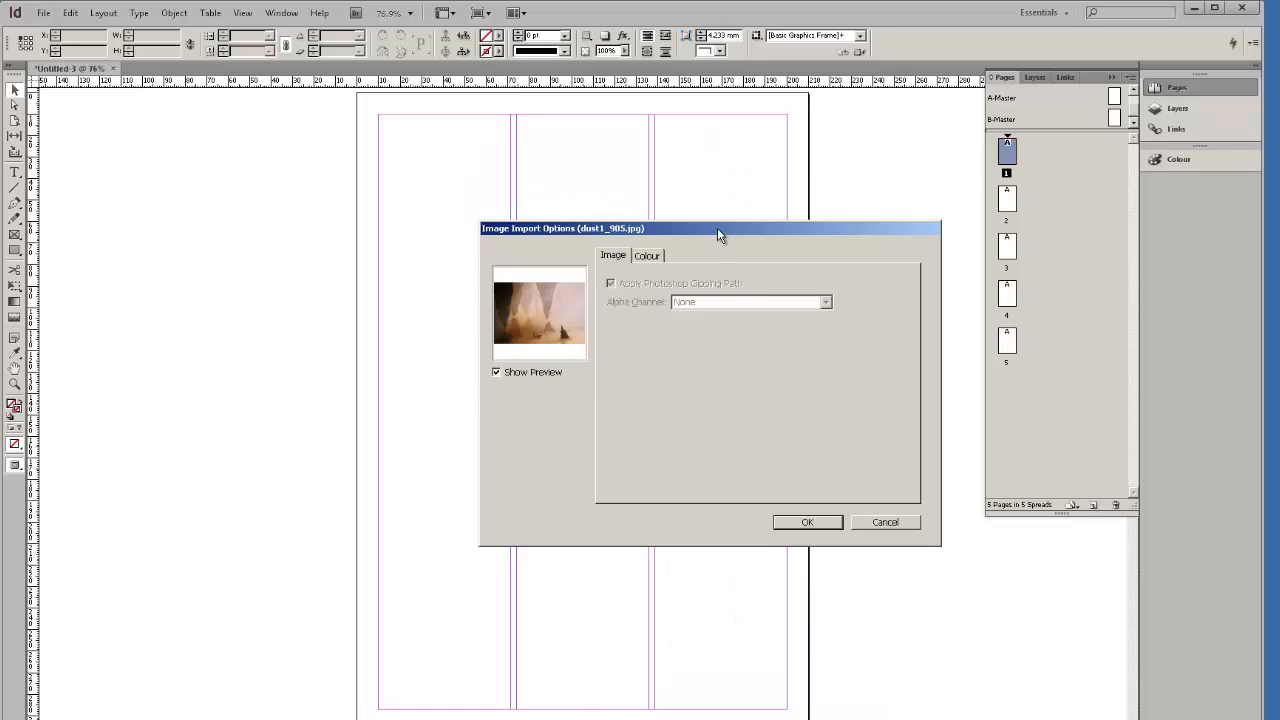
pyautogui.moveTo(717, 233); pyautogui.dragTo(555, 184)
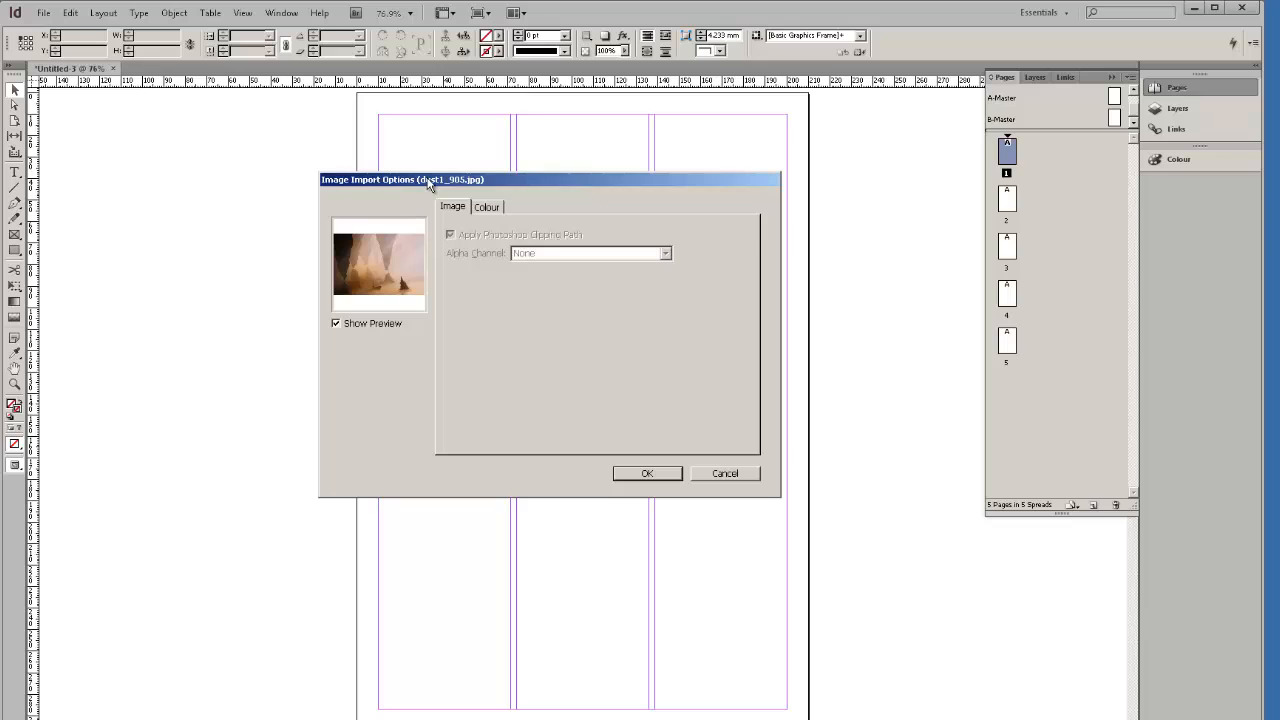
pyautogui.click(727, 475)
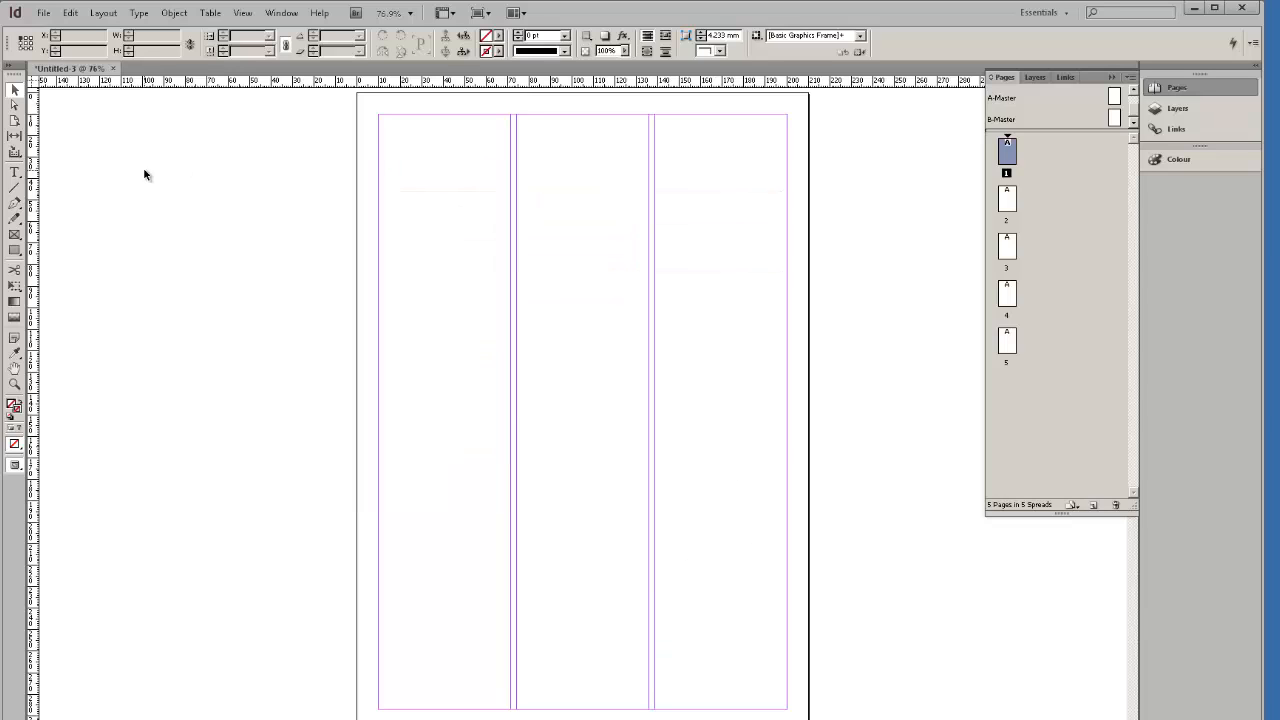
# Place again, glancing at Main.pdf and the CV pdf, and open dust1_905.jpg.
pyautogui.click(44, 13)
pyautogui.click(98, 170)
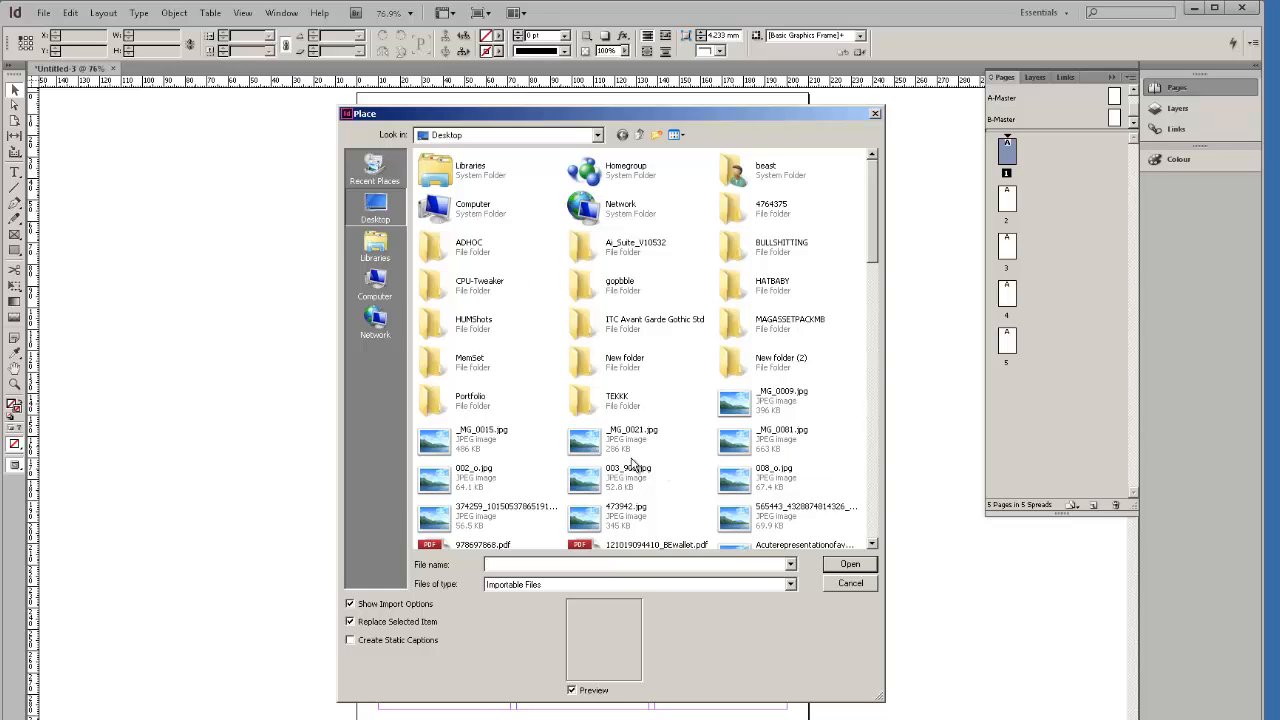
pyautogui.scroll(-5, 636, 466)
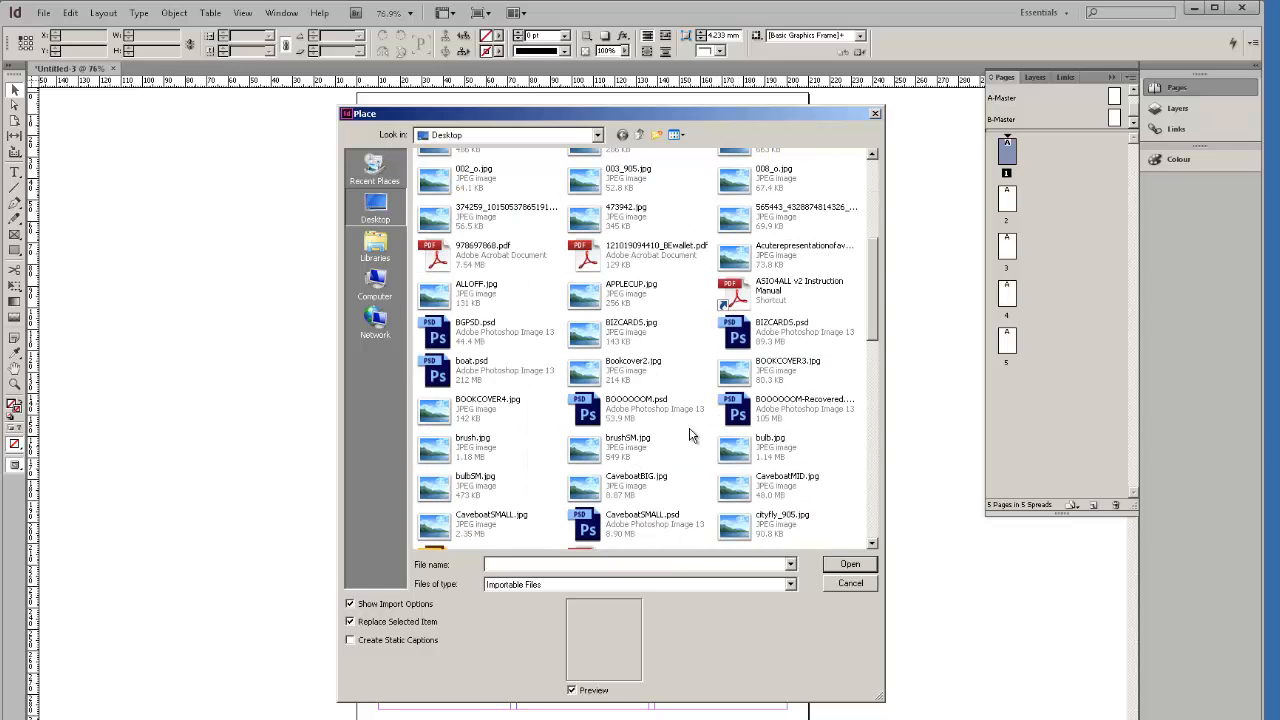
pyautogui.scroll(-1, 690, 435)
pyautogui.scroll(-5, 690, 435)
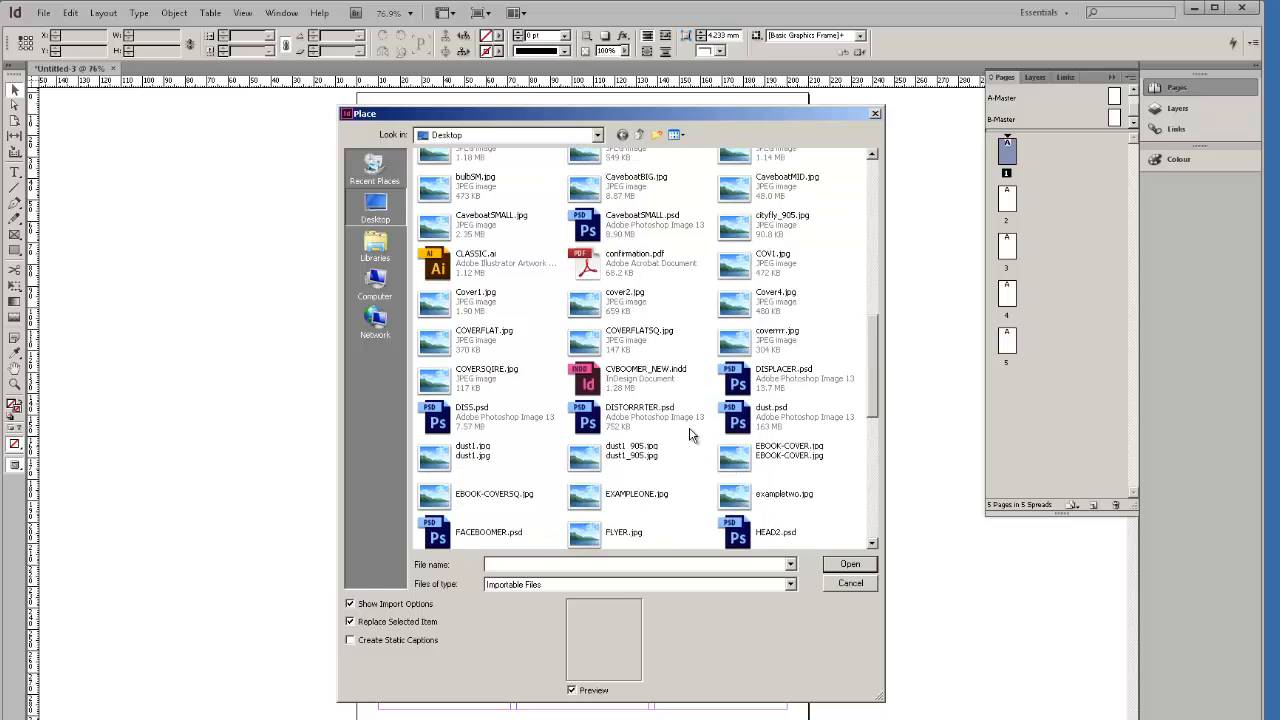
pyautogui.click(596, 370)
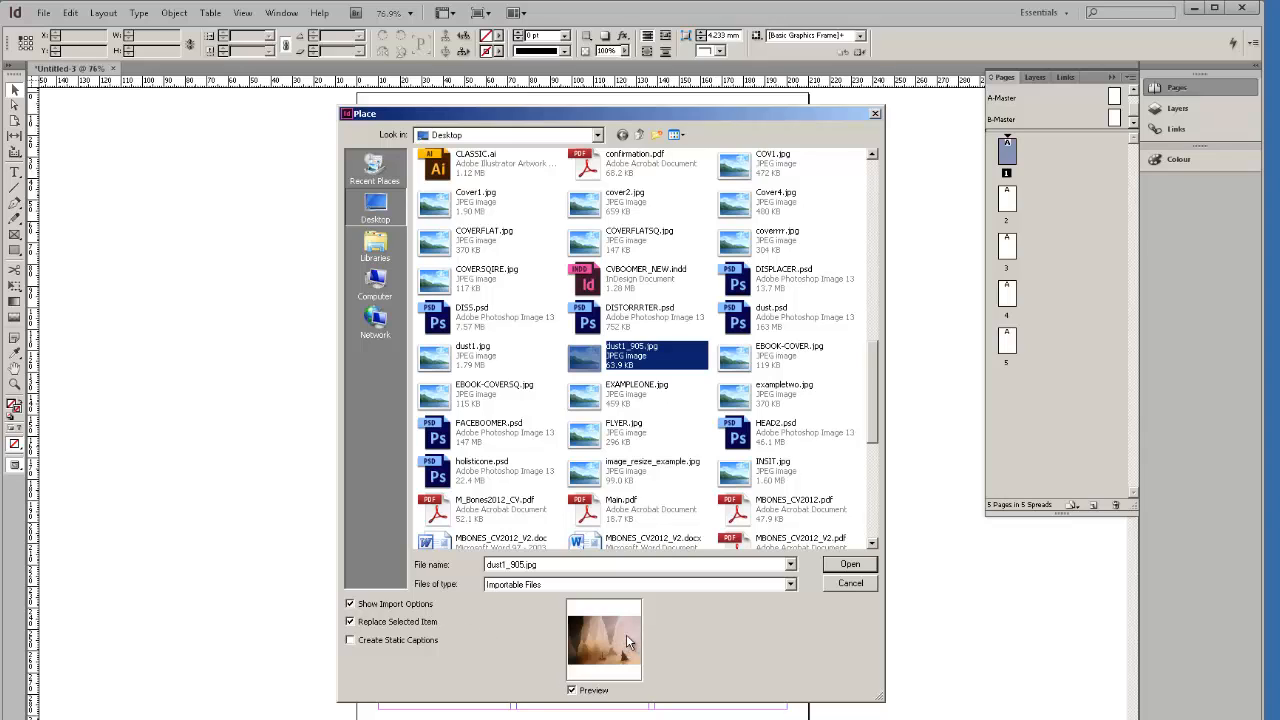
pyautogui.click(640, 520)
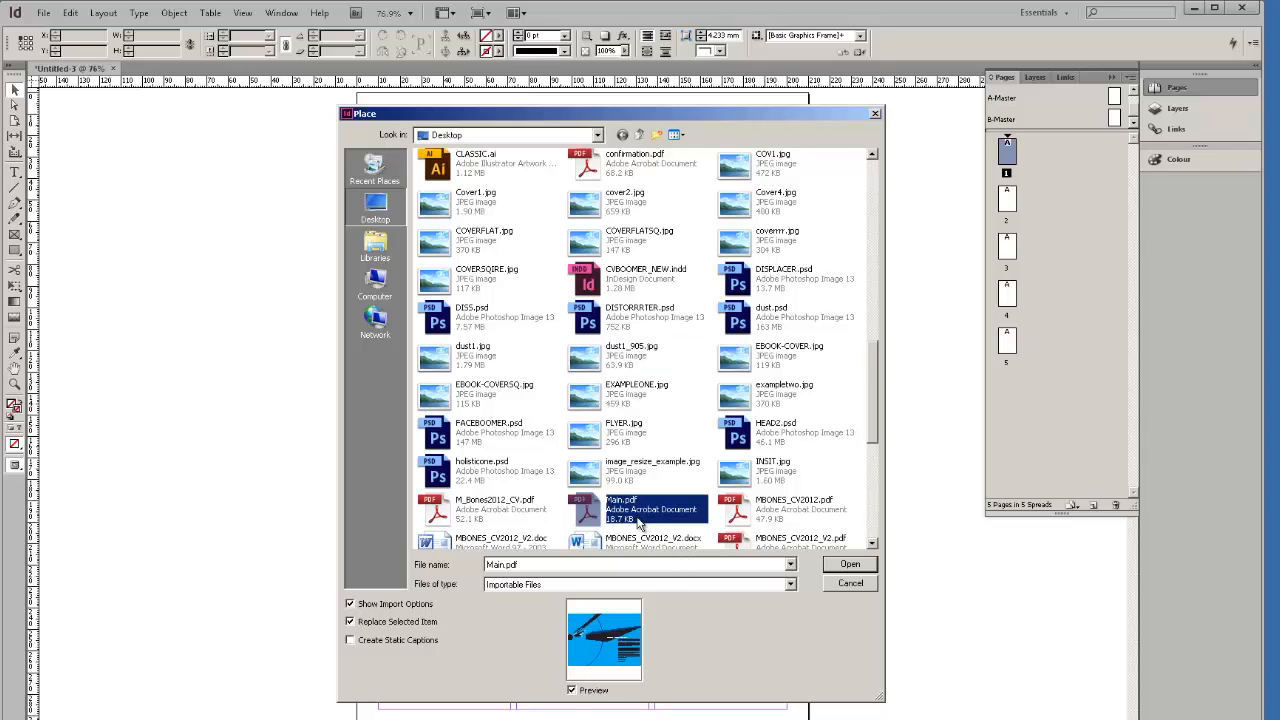
pyautogui.click(512, 519)
pyautogui.click(655, 517)
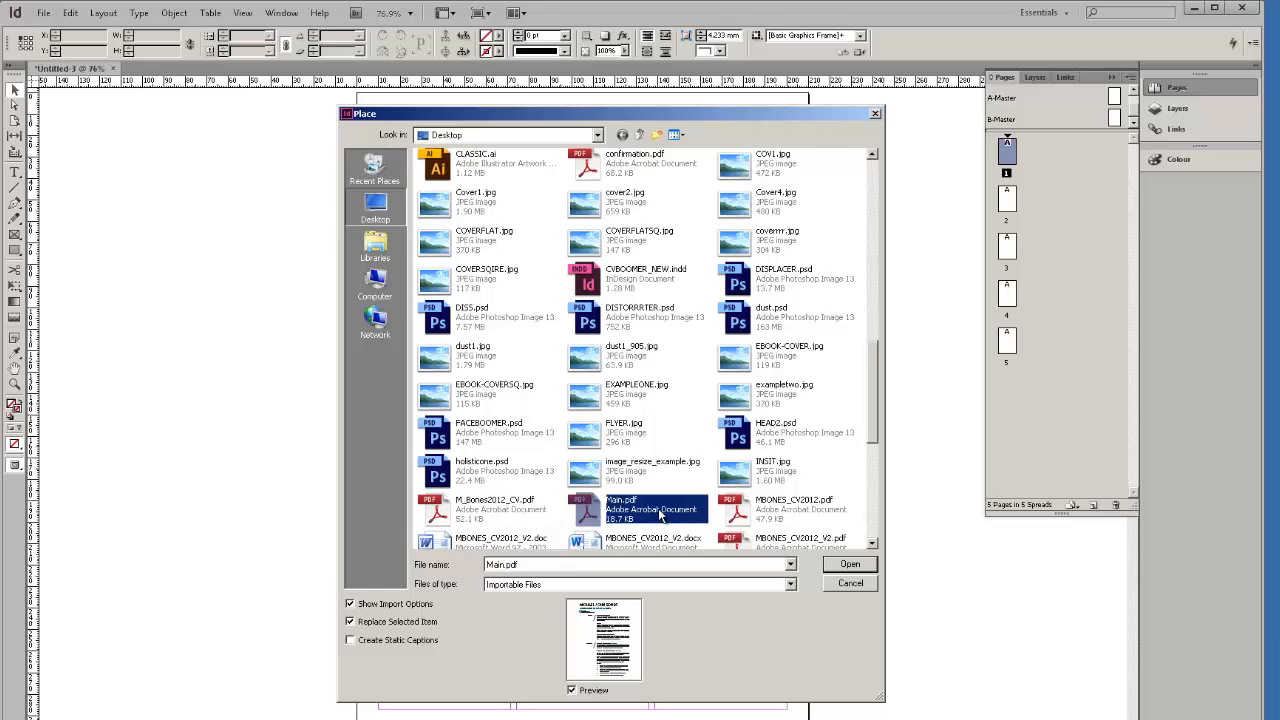
pyautogui.scroll(2, 668, 507)
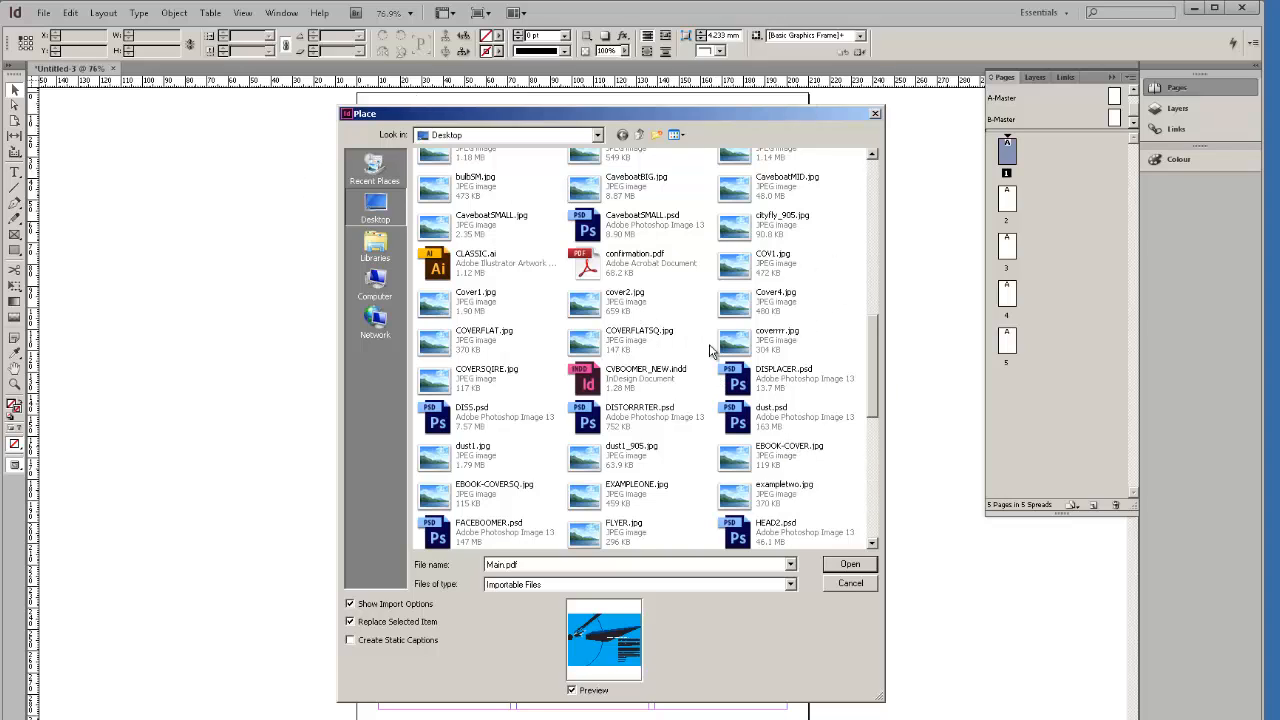
pyautogui.click(645, 460)
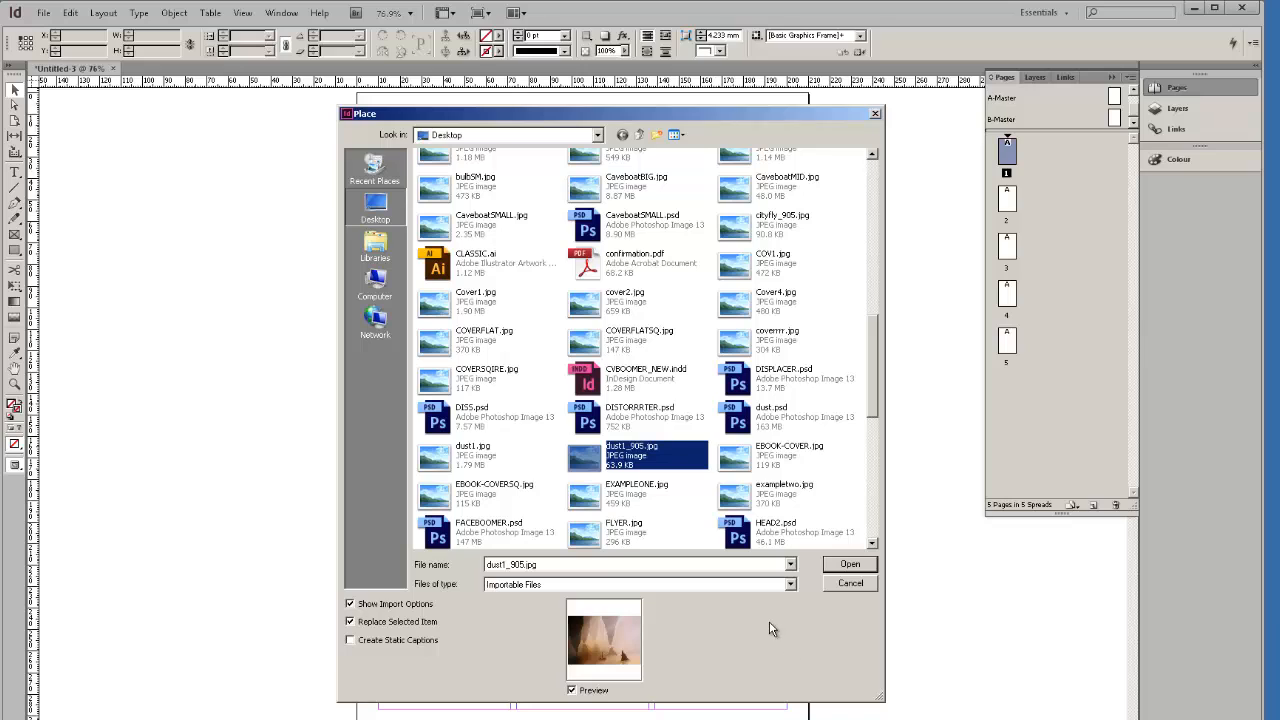
pyautogui.click(842, 566)
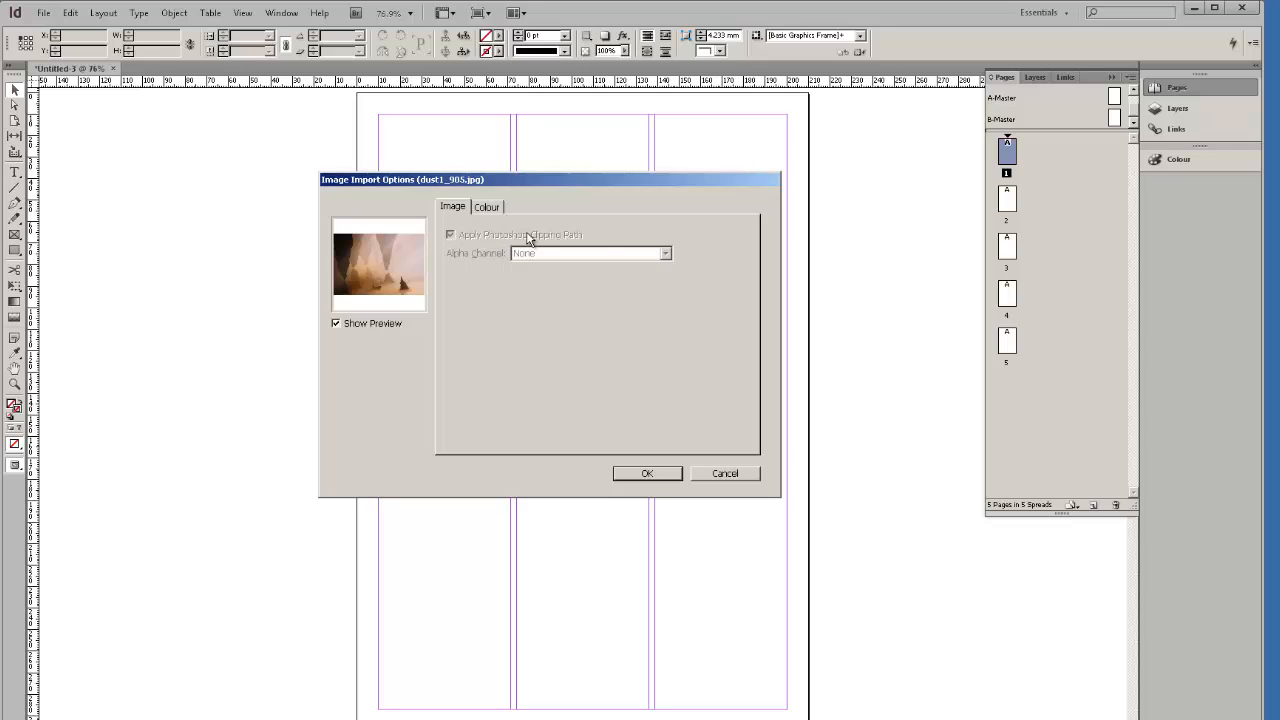
# Keep the Colour profile at Use Document Default and accept the import options for dust1_905.jpg.
pyautogui.click(482, 209)
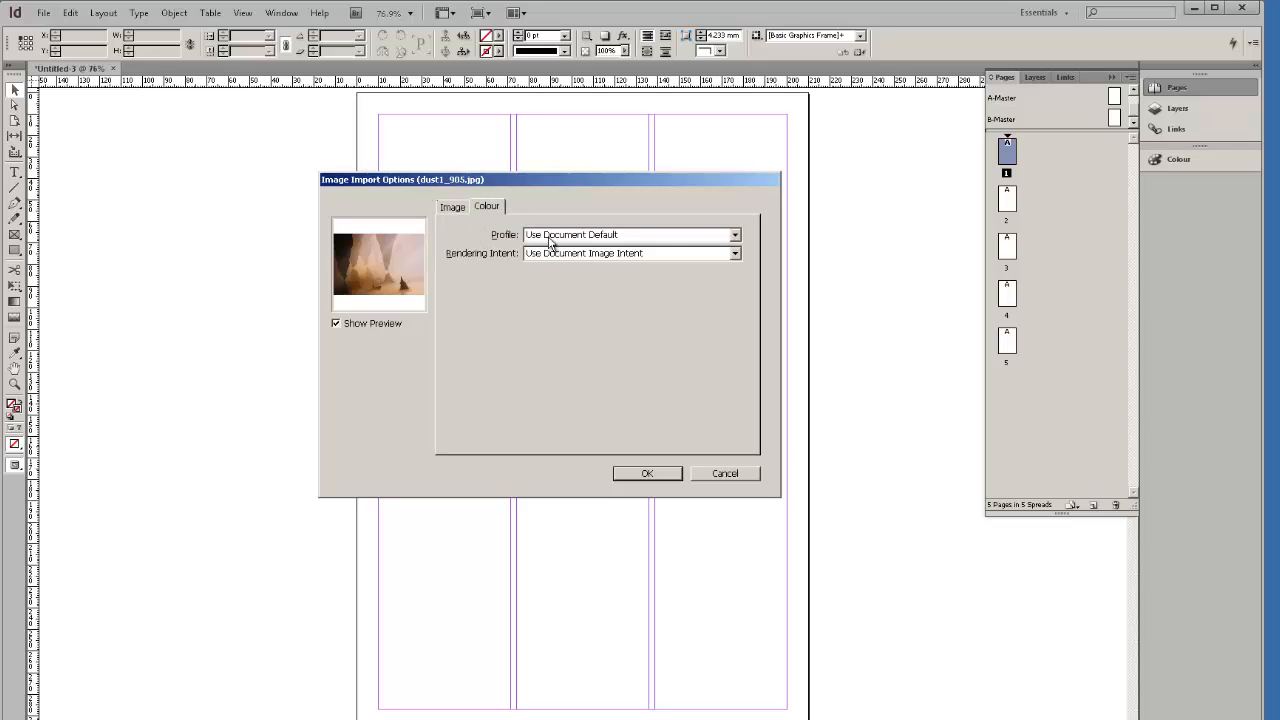
pyautogui.click(734, 235)
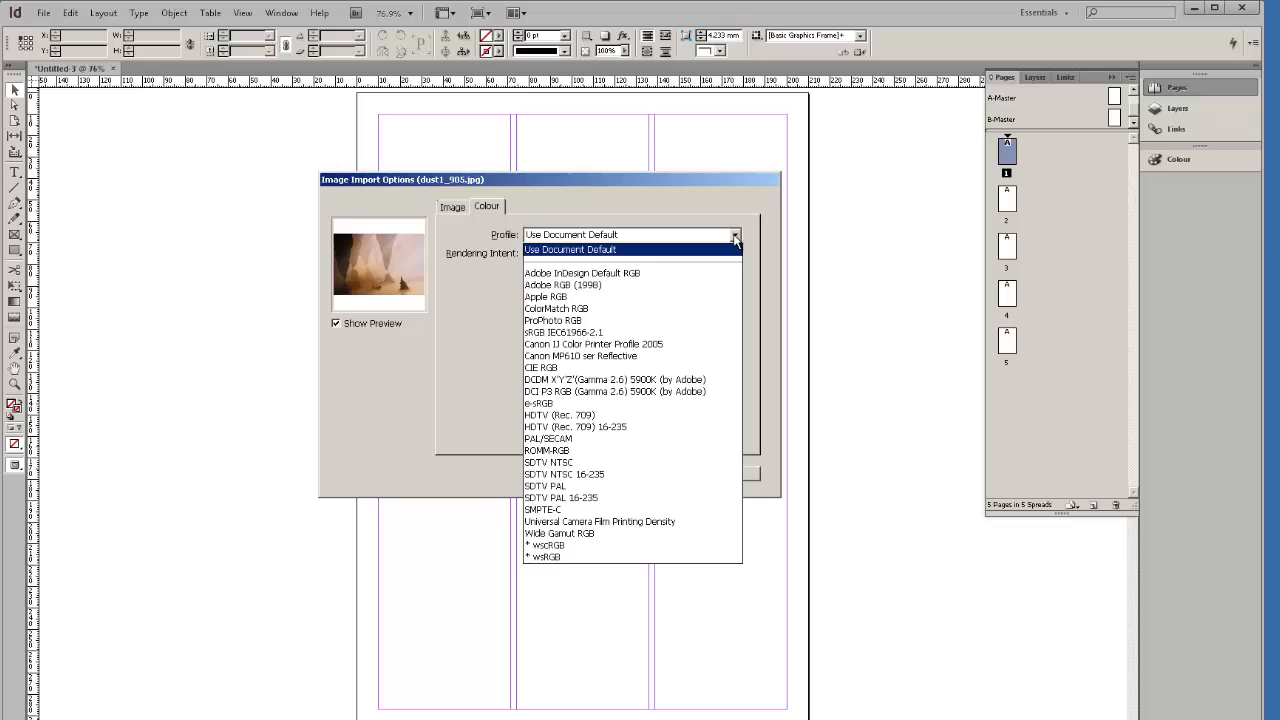
pyautogui.click(577, 249)
pyautogui.click(455, 210)
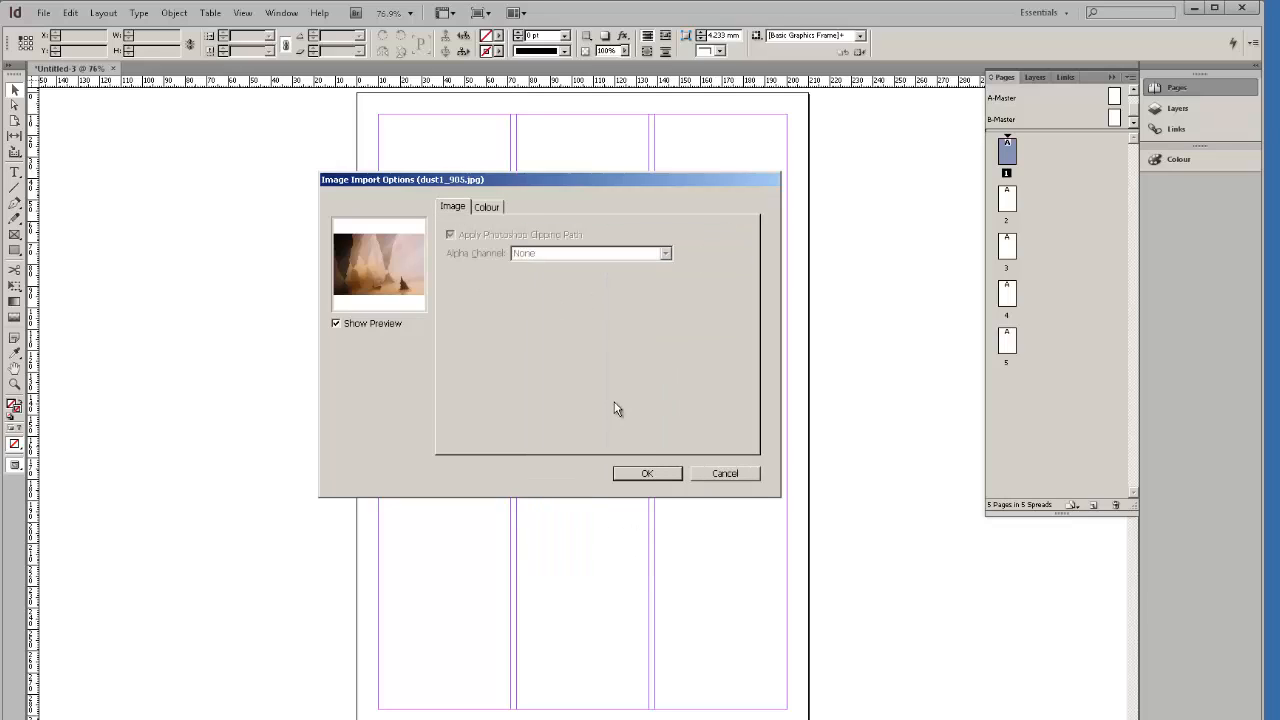
pyautogui.click(655, 475)
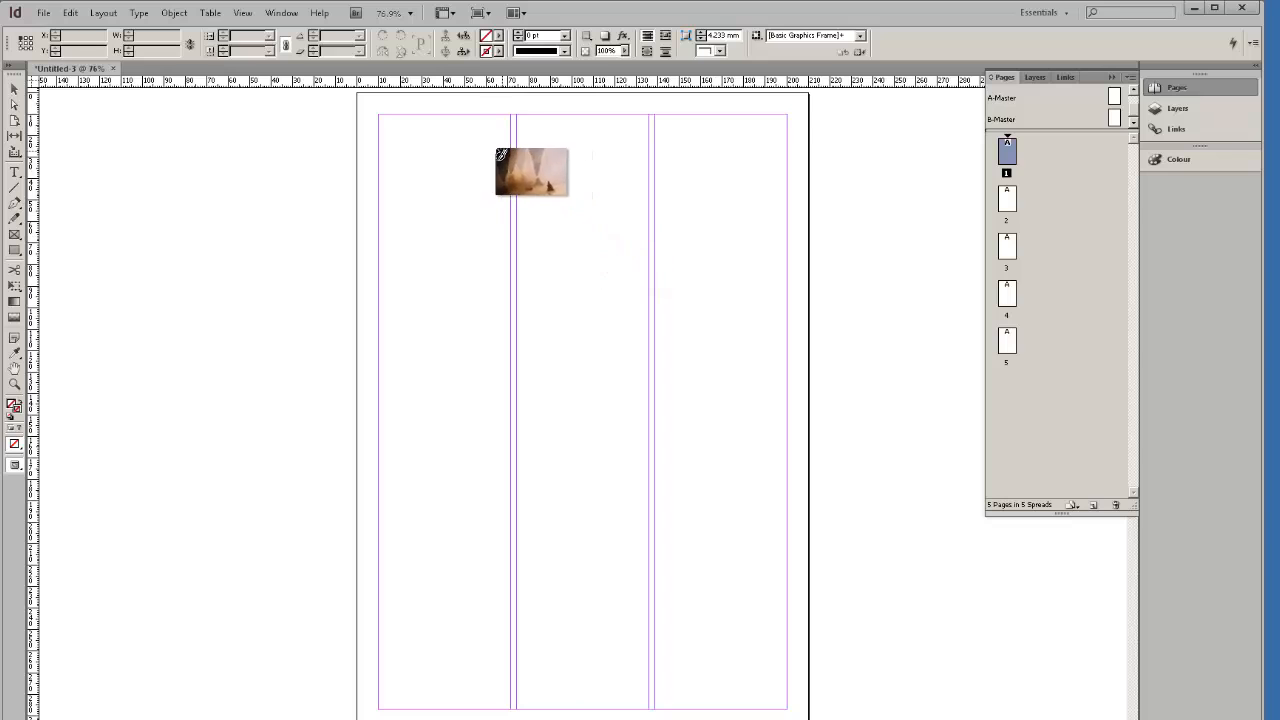
# Place the cave image on page 1 and roughly move and crop its frame.
pyautogui.click(544, 255)
pyautogui.moveTo(724, 432); pyautogui.dragTo(600, 394)
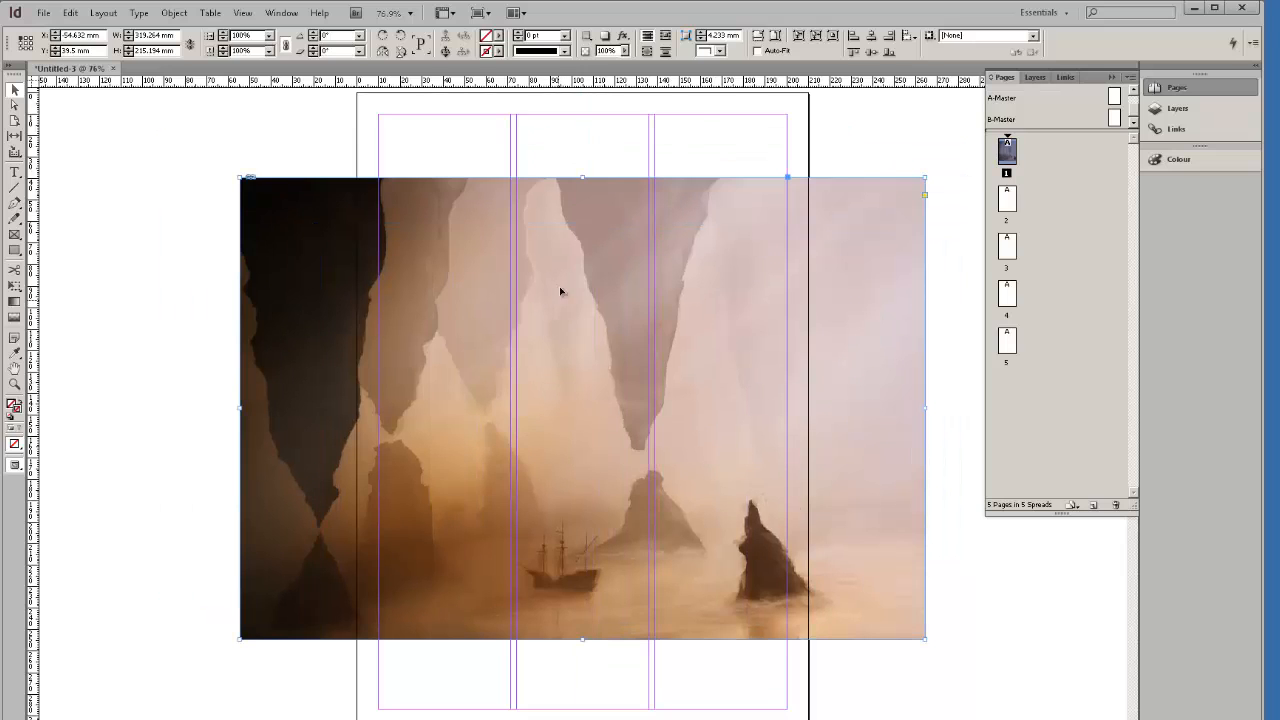
pyautogui.moveTo(544, 271); pyautogui.dragTo(585, 242)
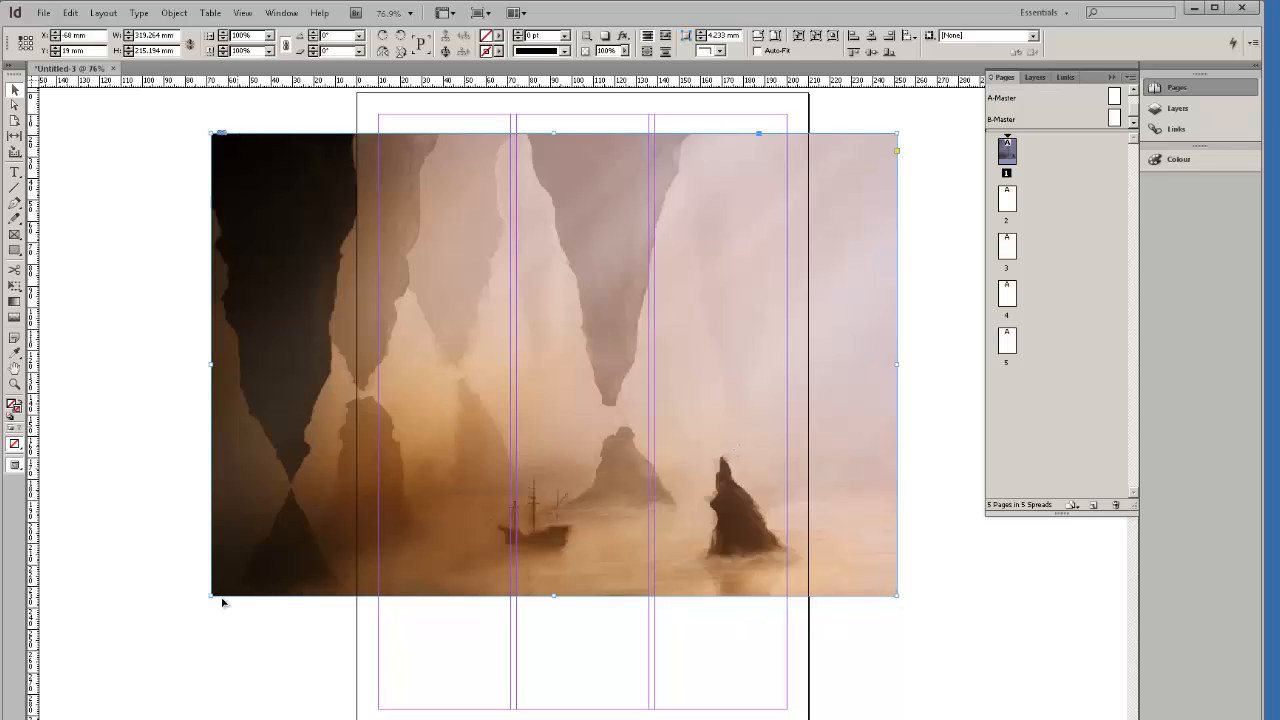
pyautogui.moveTo(212, 597); pyautogui.dragTo(595, 398)
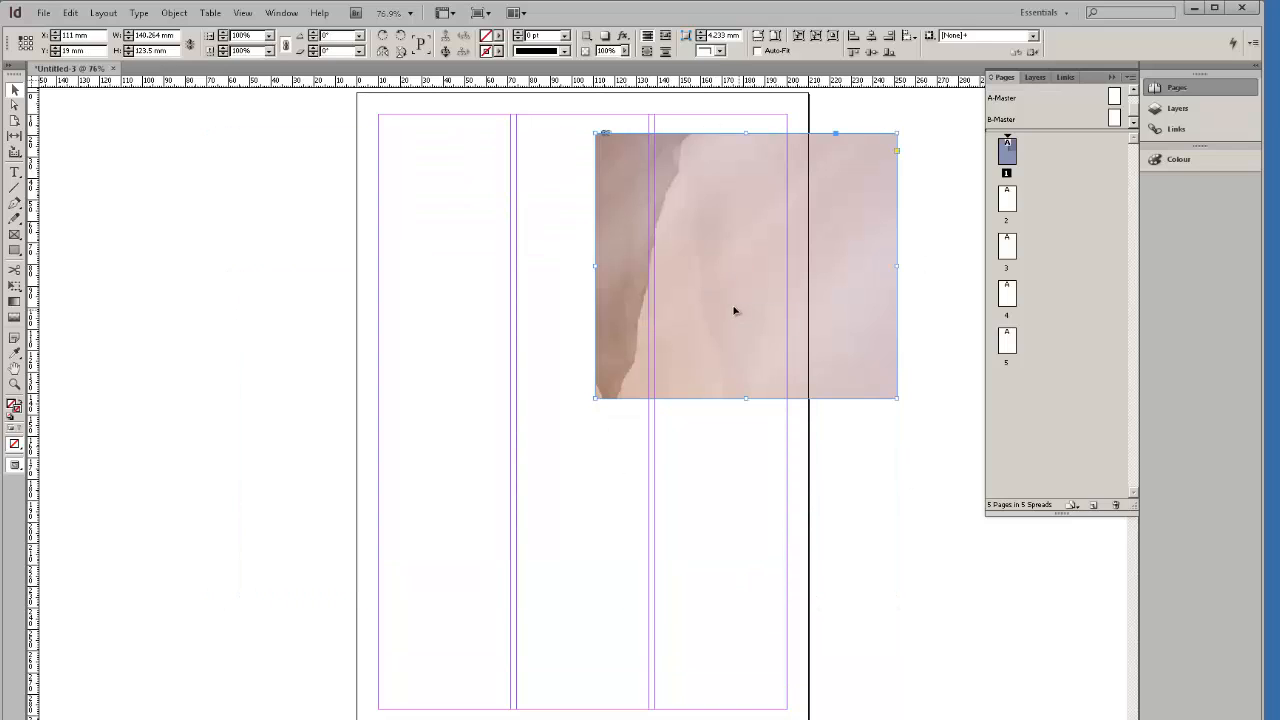
pyautogui.moveTo(734, 311); pyautogui.dragTo(614, 414)
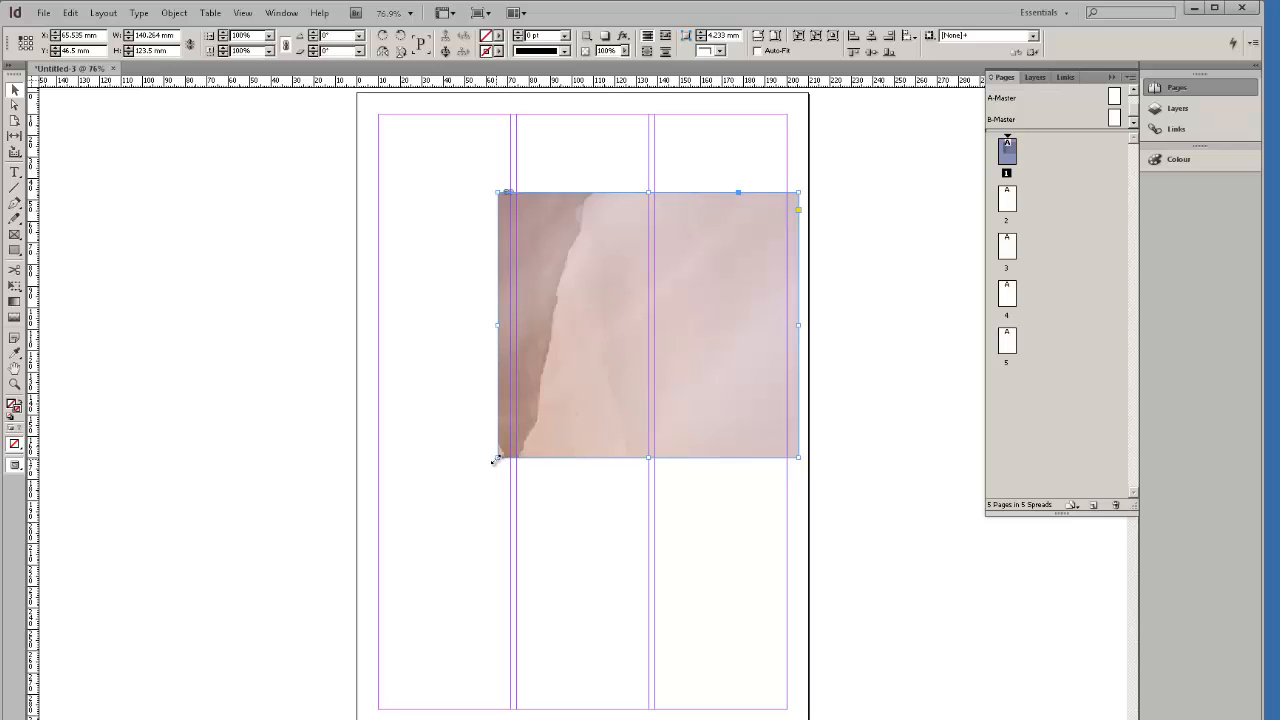
pyautogui.moveTo(497, 458); pyautogui.dragTo(274, 544)
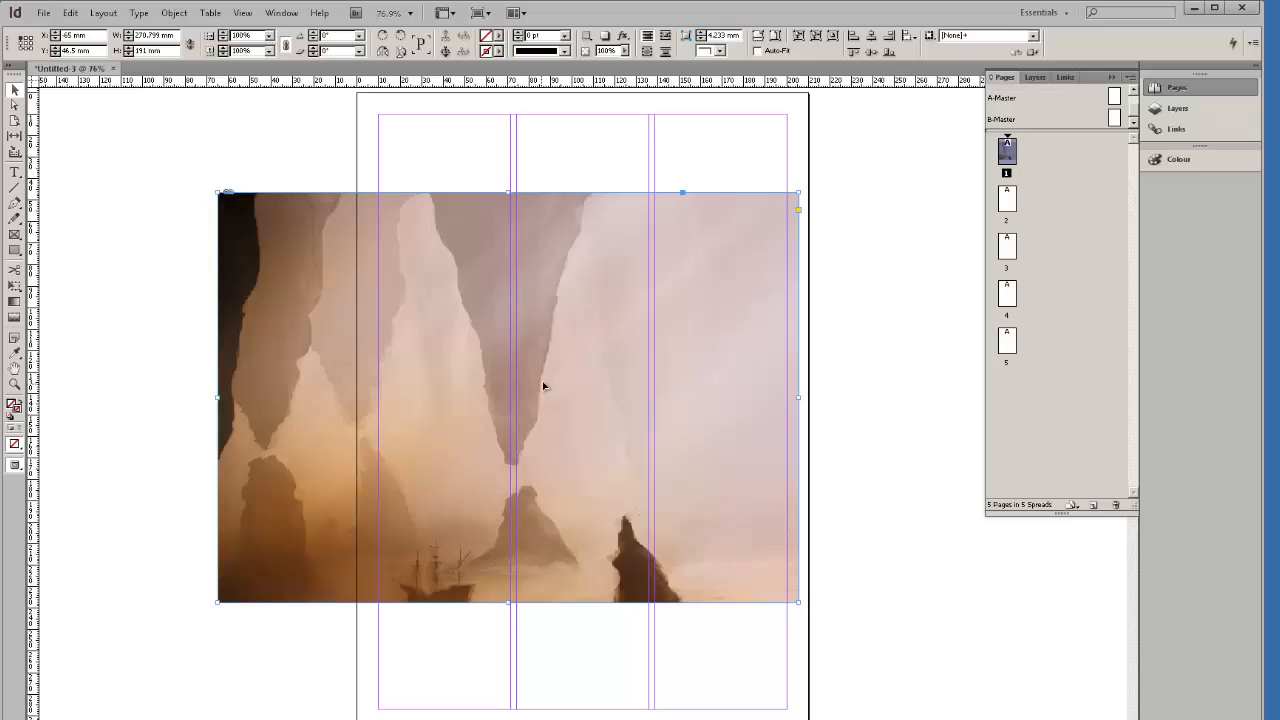
# Scale the picture down inside its frame and reposition it so it shows whole.
pyautogui.doubleClick(576, 359)
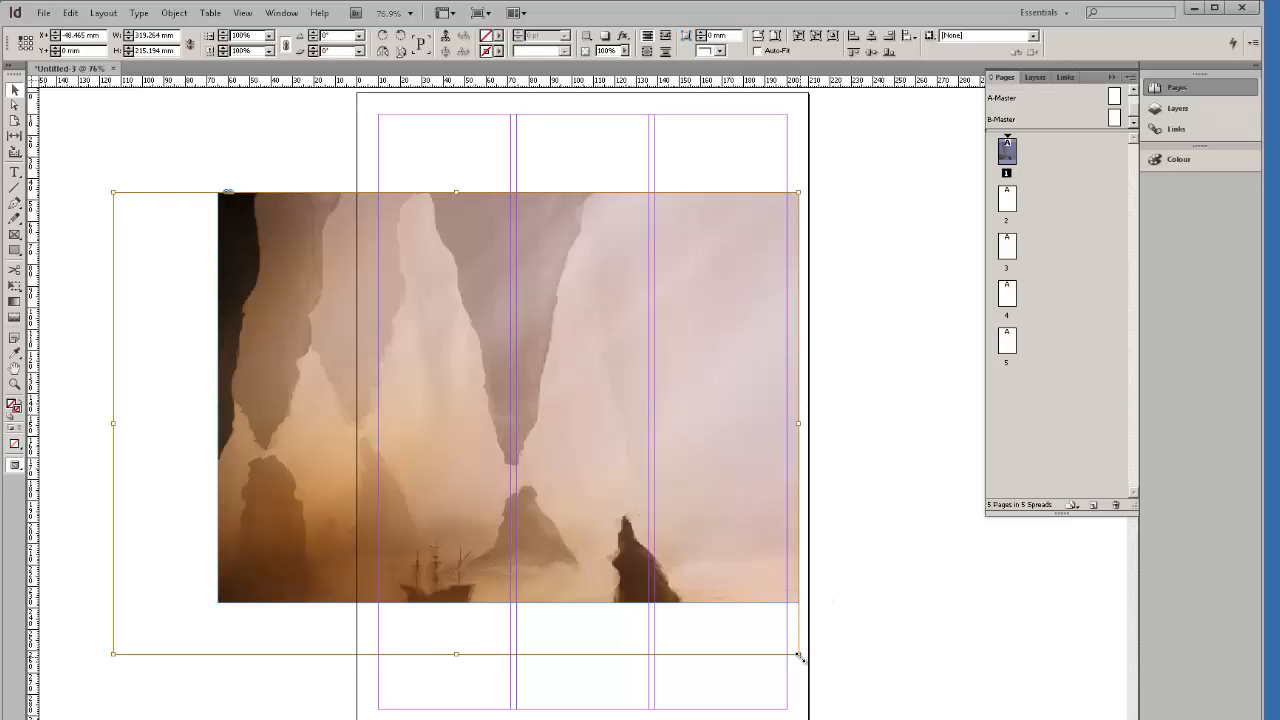
pyautogui.moveTo(798, 654); pyautogui.dragTo(537, 478)
pyautogui.moveTo(440, 384); pyautogui.dragTo(654, 374)
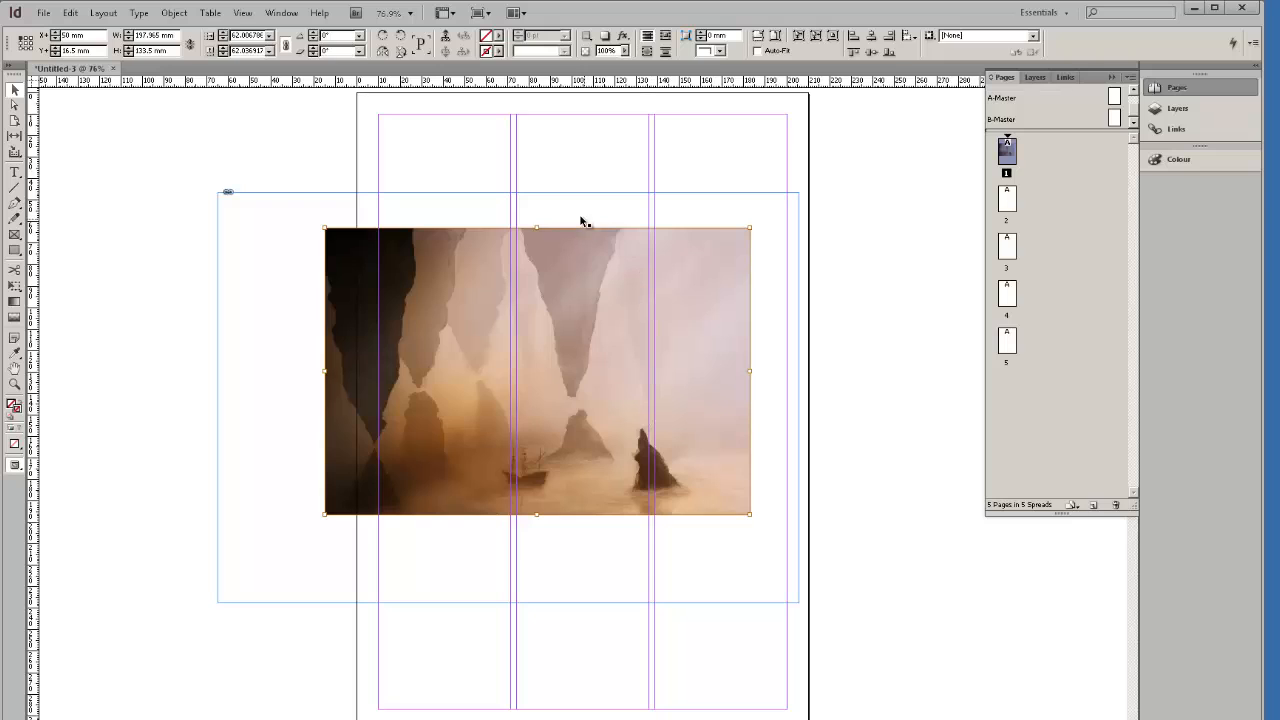
pyautogui.moveTo(600, 232); pyautogui.dragTo(543, 201)
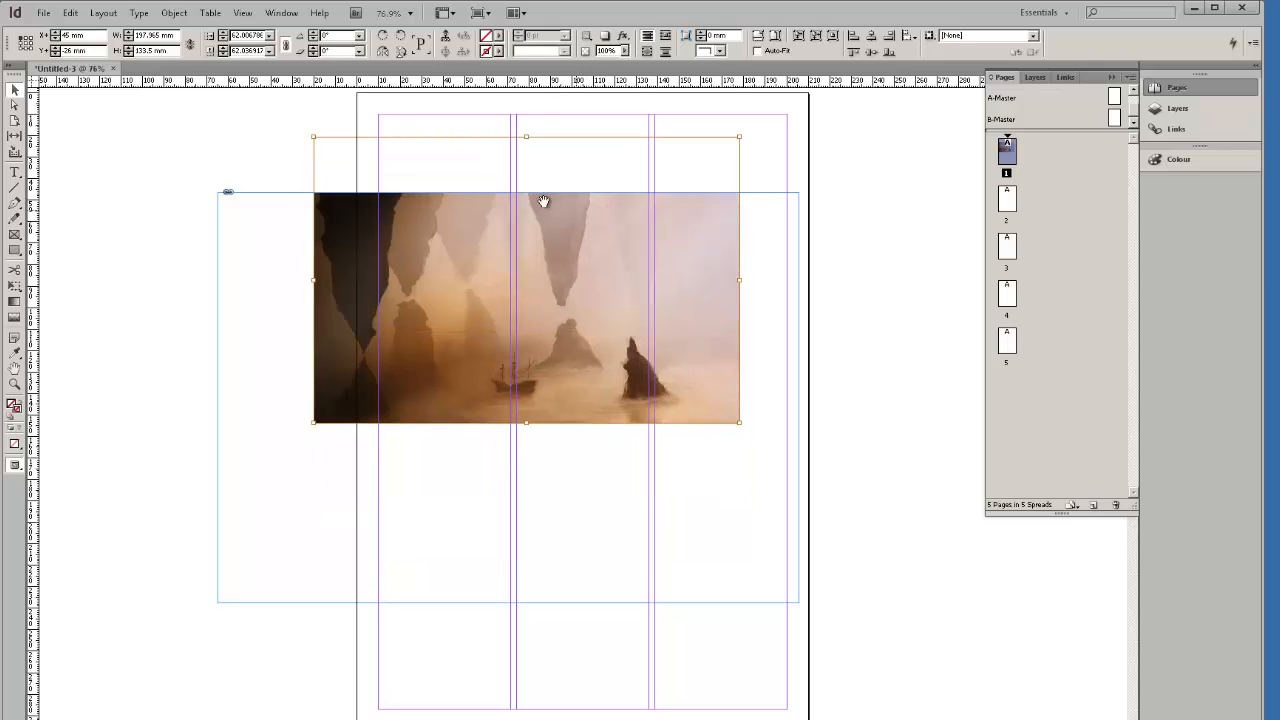
pyautogui.moveTo(646, 216); pyautogui.dragTo(665, 319)
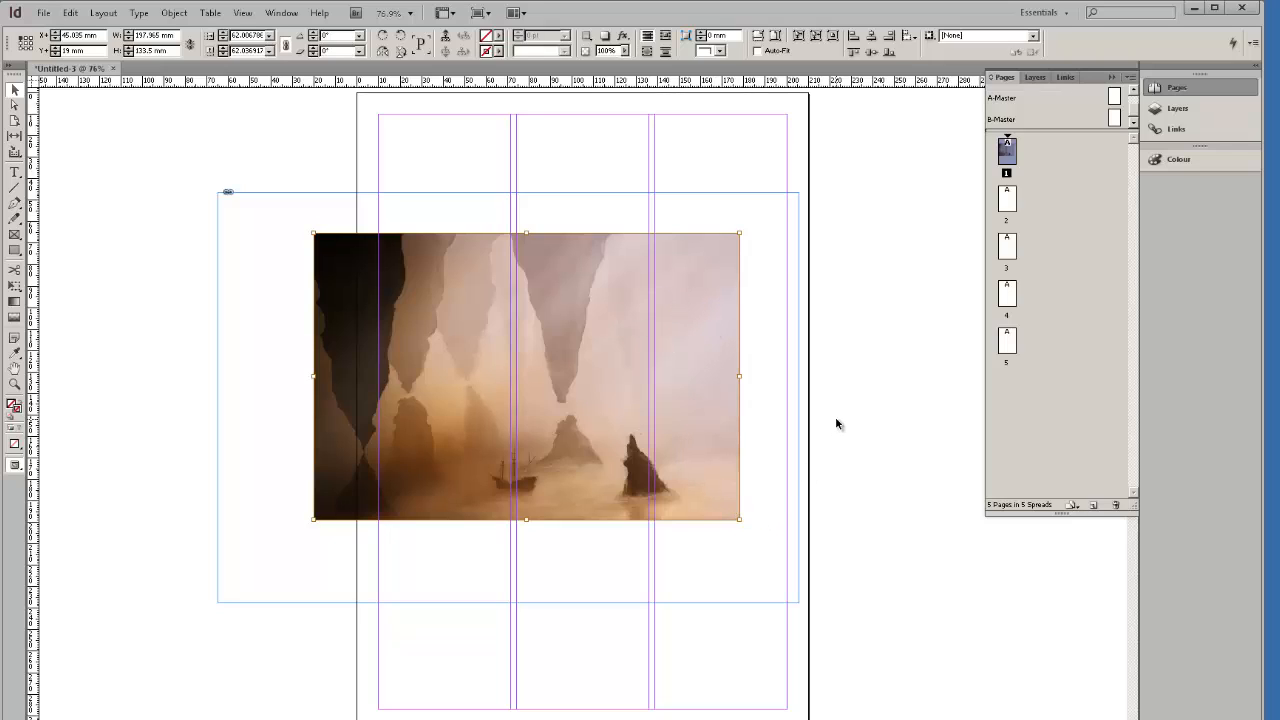
# Crop the picture frame to a small box in the top-left column.
pyautogui.click(778, 456)
pyautogui.click(771, 584)
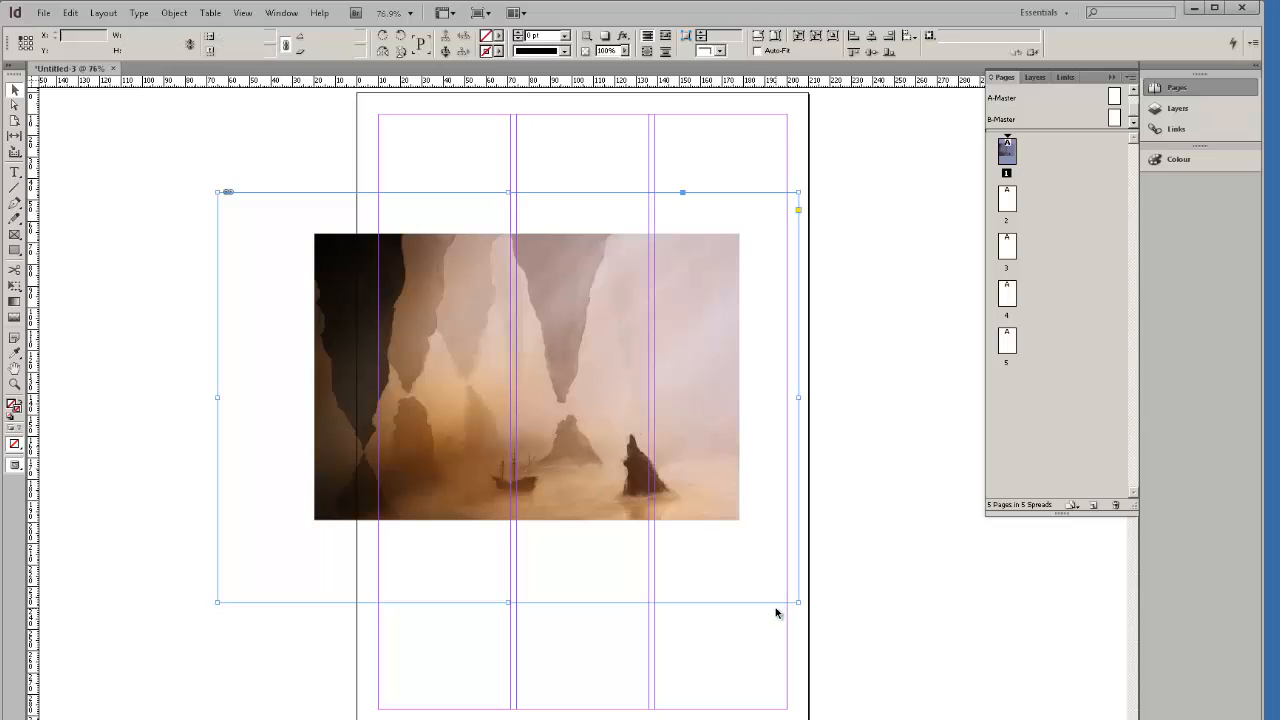
pyautogui.click(775, 610)
pyautogui.click(799, 602)
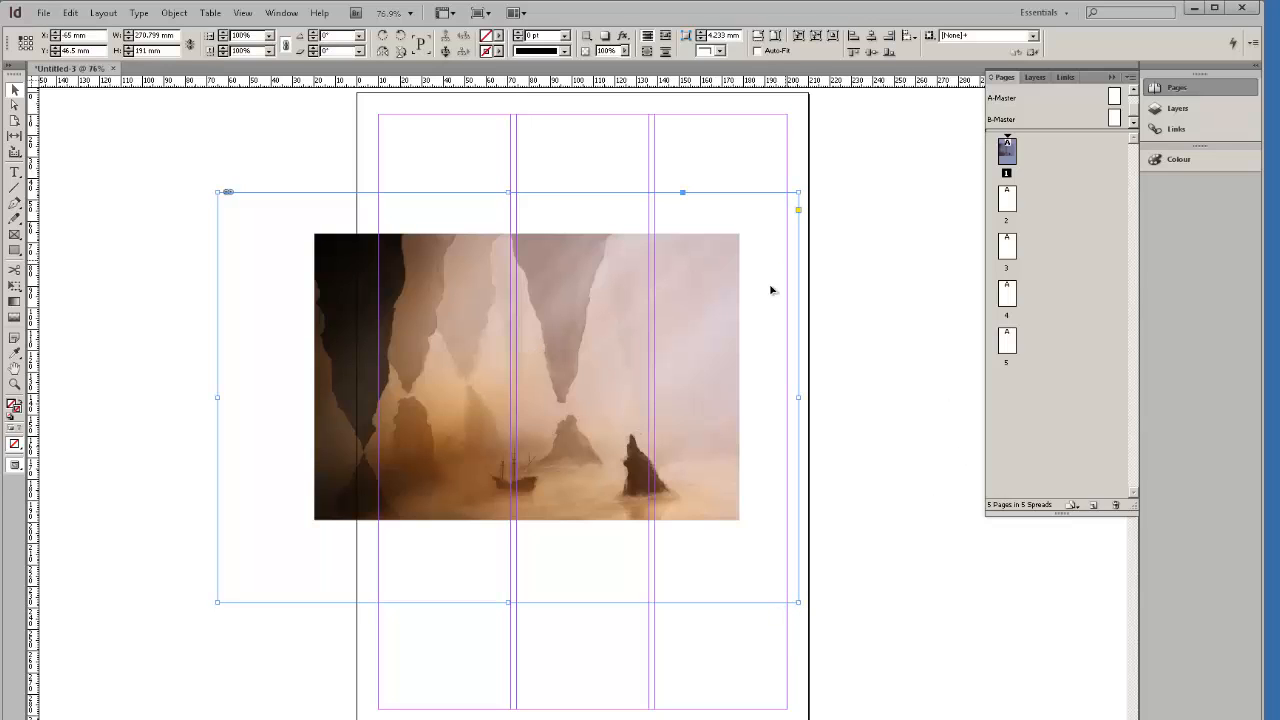
pyautogui.doubleClick(686, 290)
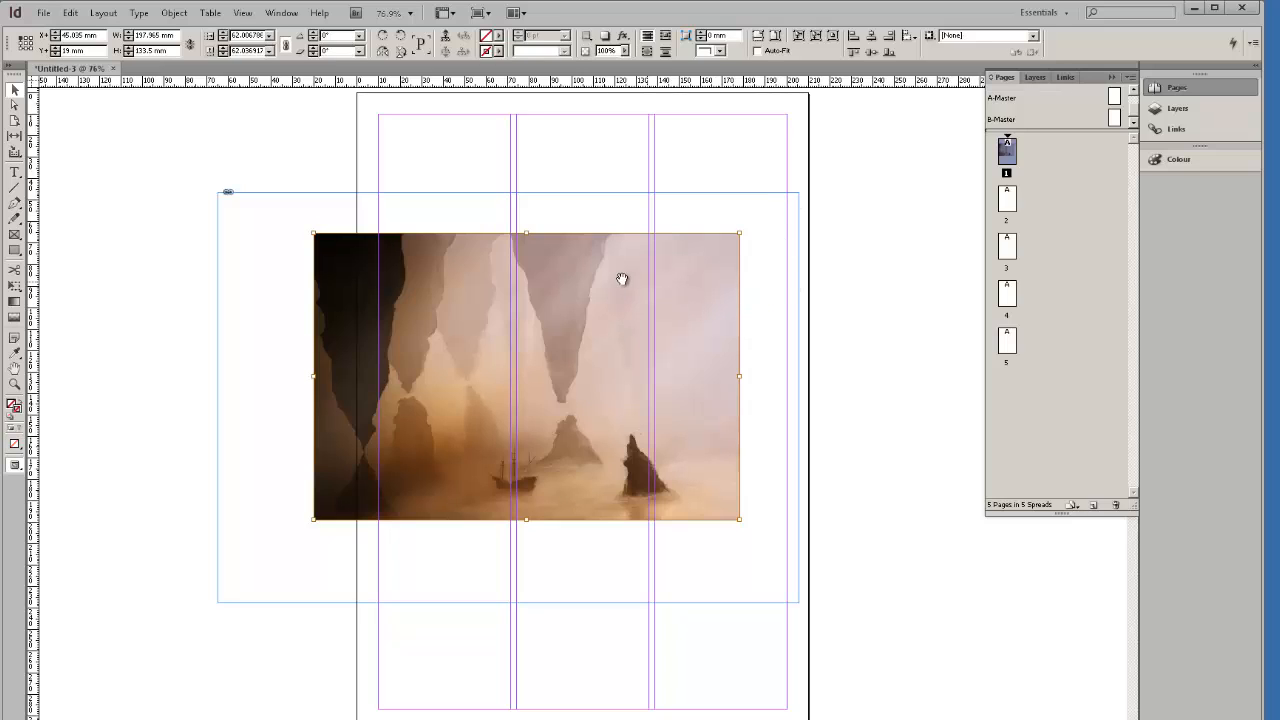
pyautogui.click(846, 377)
pyautogui.click(790, 337)
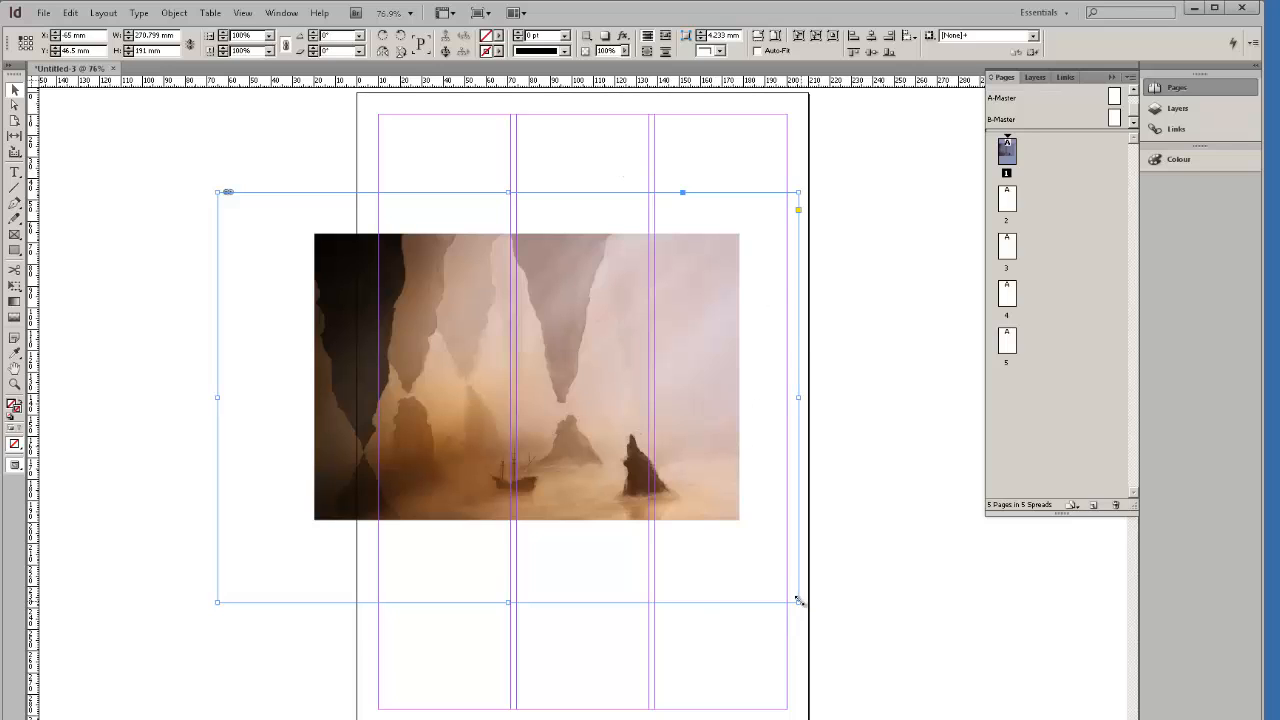
pyautogui.moveTo(799, 601); pyautogui.dragTo(412, 351)
pyautogui.moveTo(372, 280); pyautogui.dragTo(531, 188)
pyautogui.moveTo(577, 269); pyautogui.dragTo(511, 256)
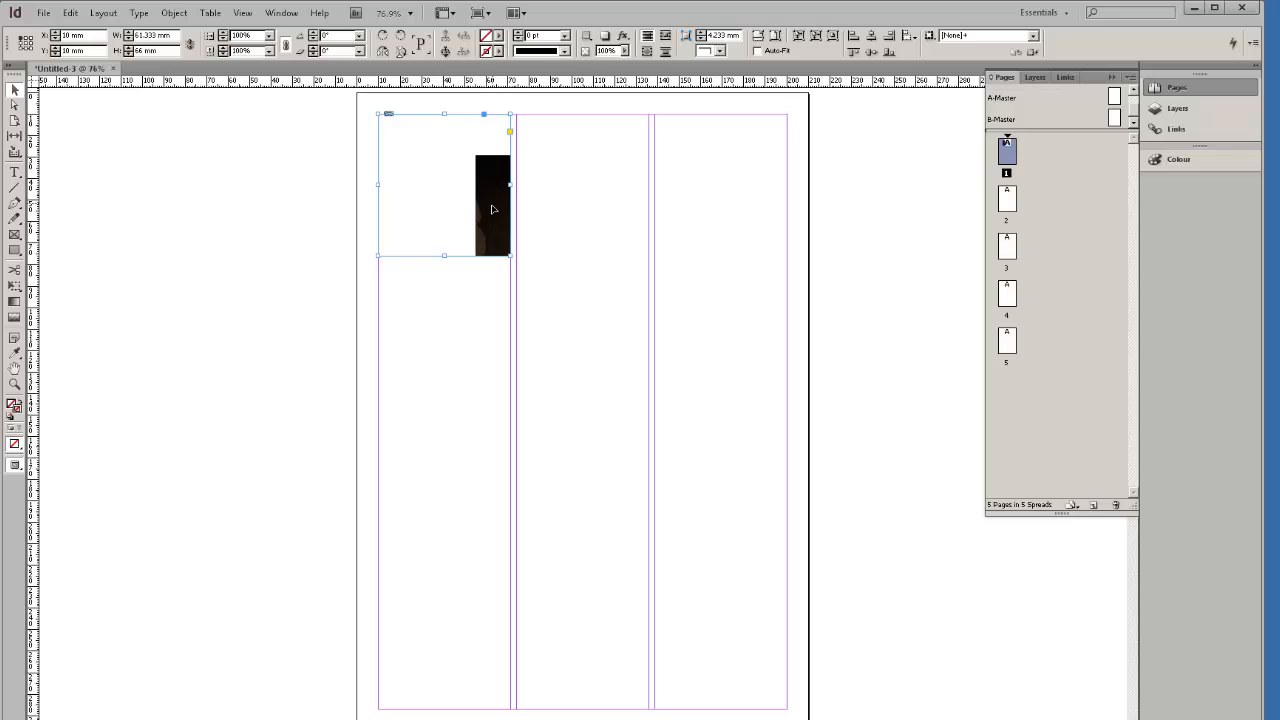
# Fit the cave picture proportionally inside its frame.
pyautogui.moveTo(489, 178); pyautogui.dragTo(330, 115)
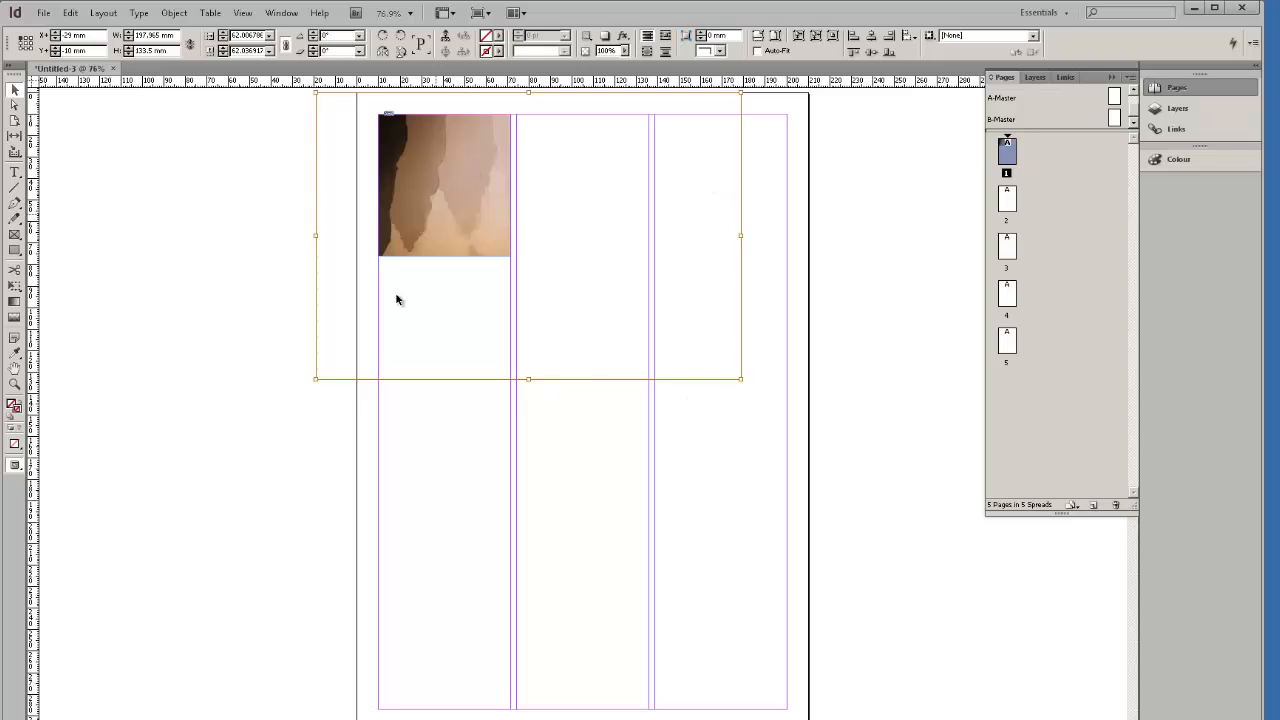
pyautogui.click(279, 262)
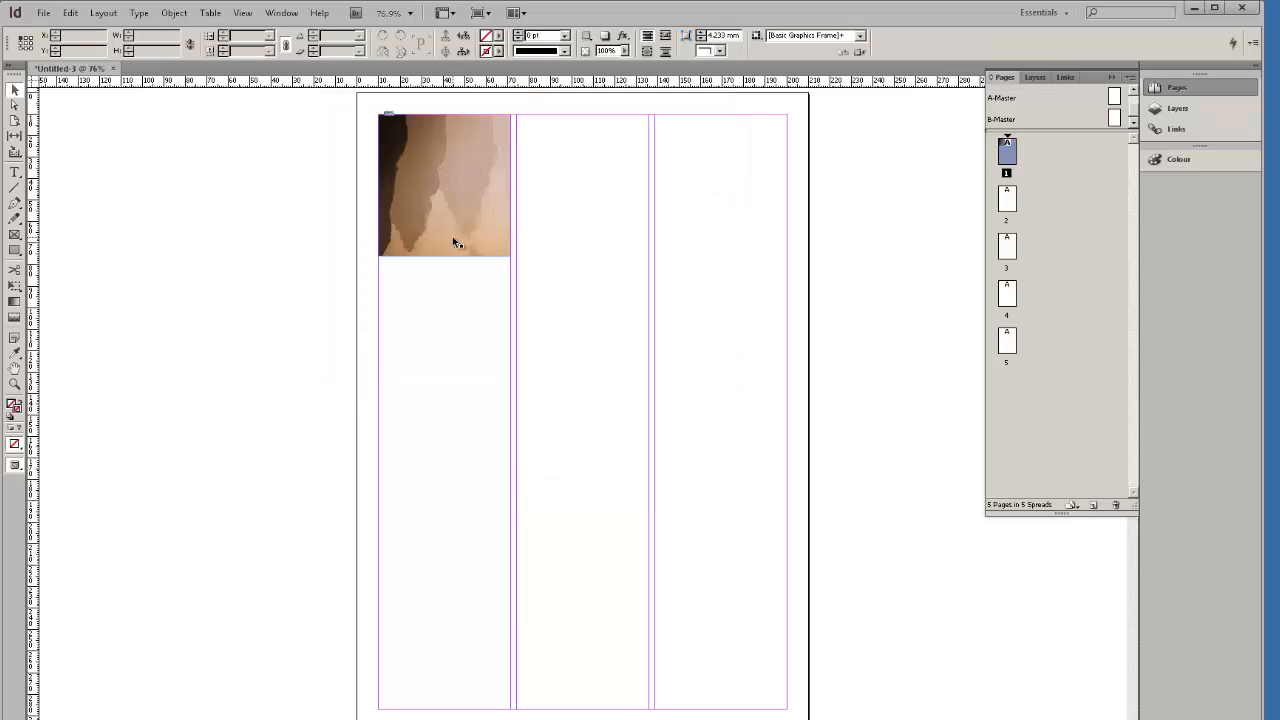
pyautogui.click(400, 248)
pyautogui.rightClick(440, 240)
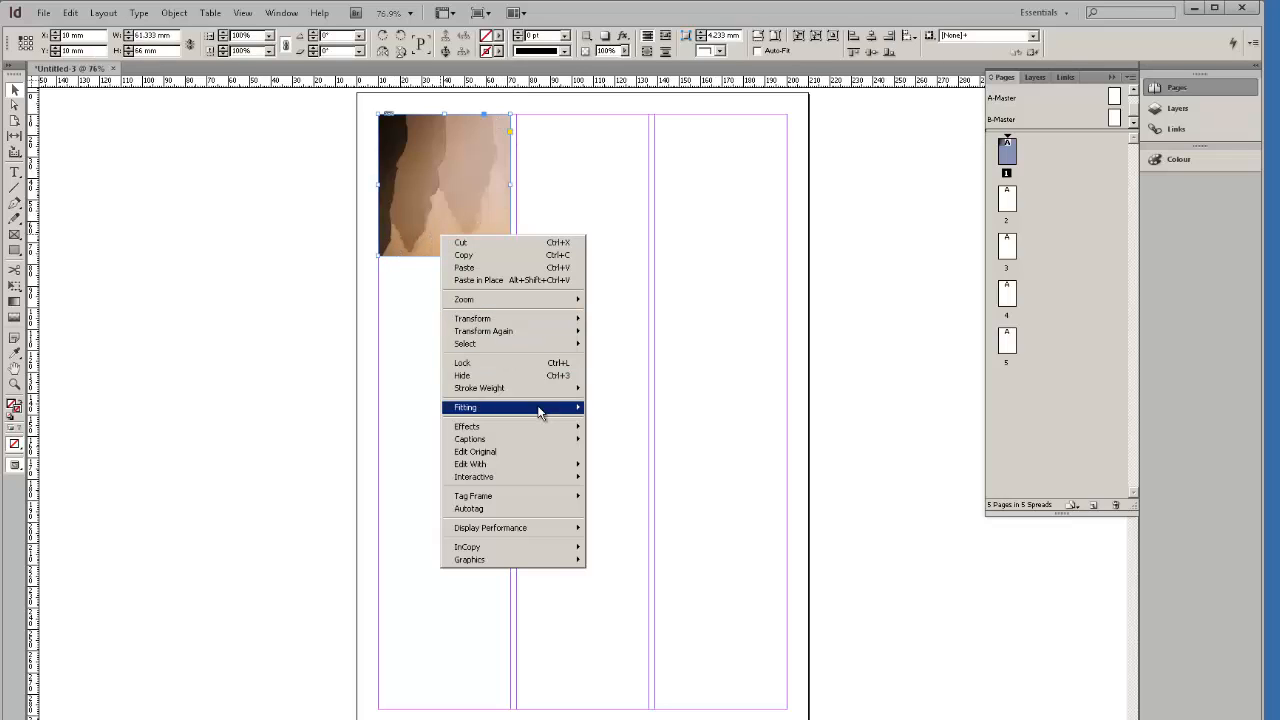
pyautogui.moveTo(543, 408)
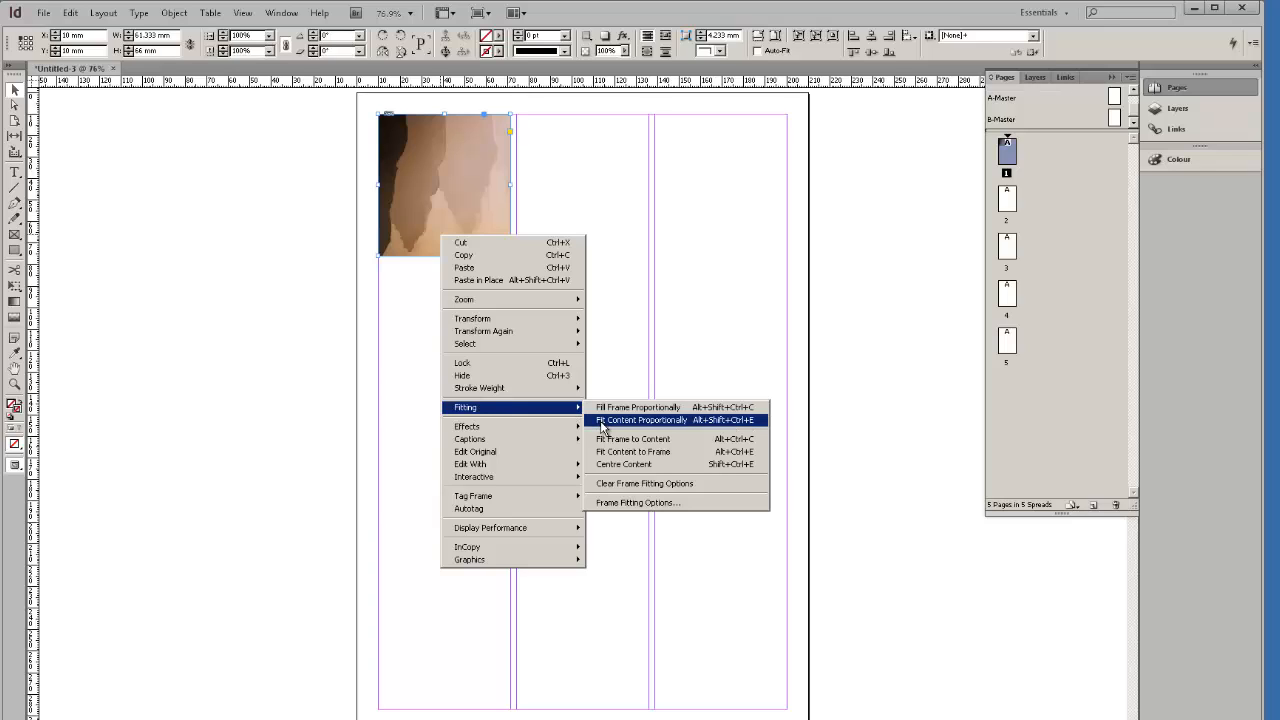
pyautogui.click(603, 420)
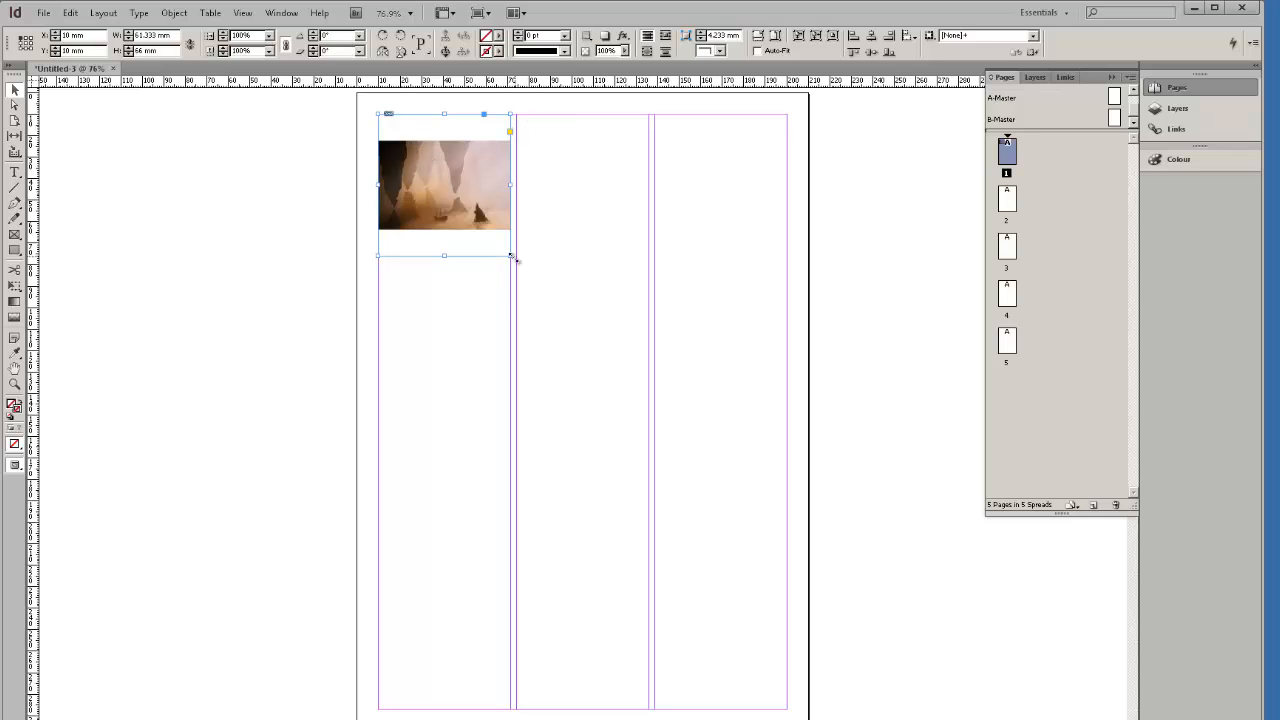
# Widen the frame across two columns, refit the picture, and keep it at the page top.
pyautogui.moveTo(511, 257); pyautogui.dragTo(650, 257)
pyautogui.rightClick(463, 169)
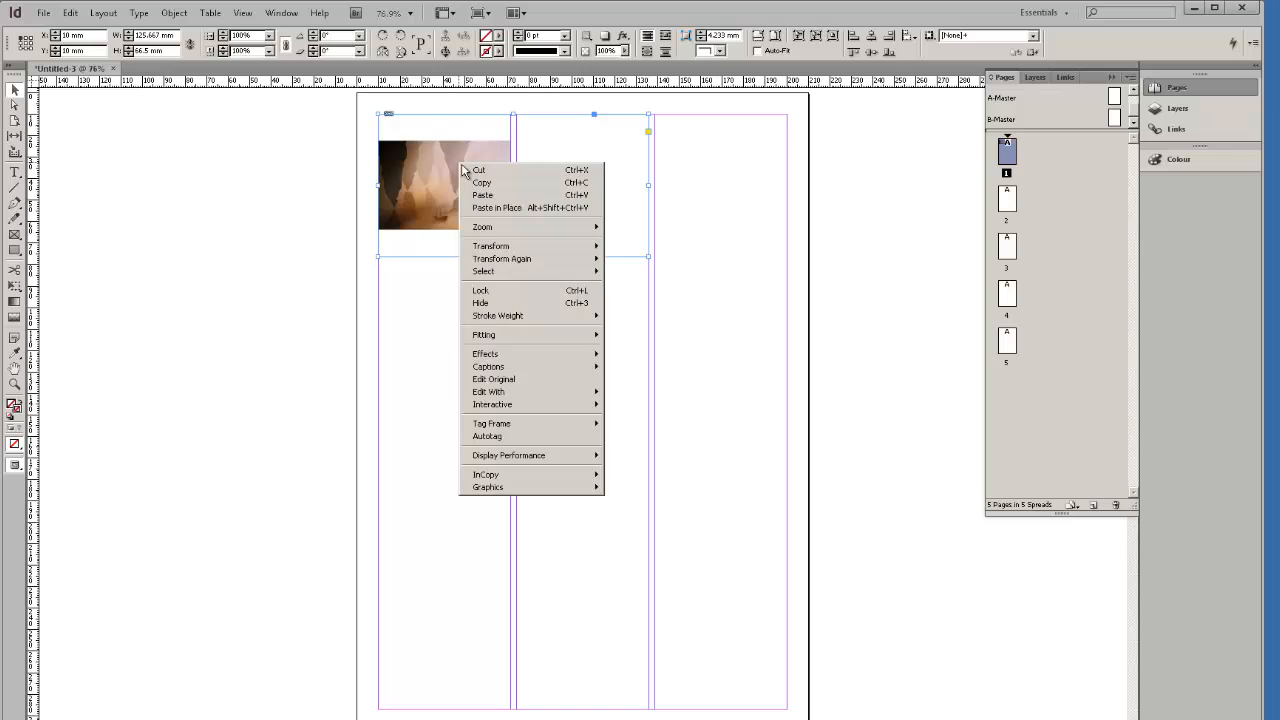
pyautogui.moveTo(586, 336)
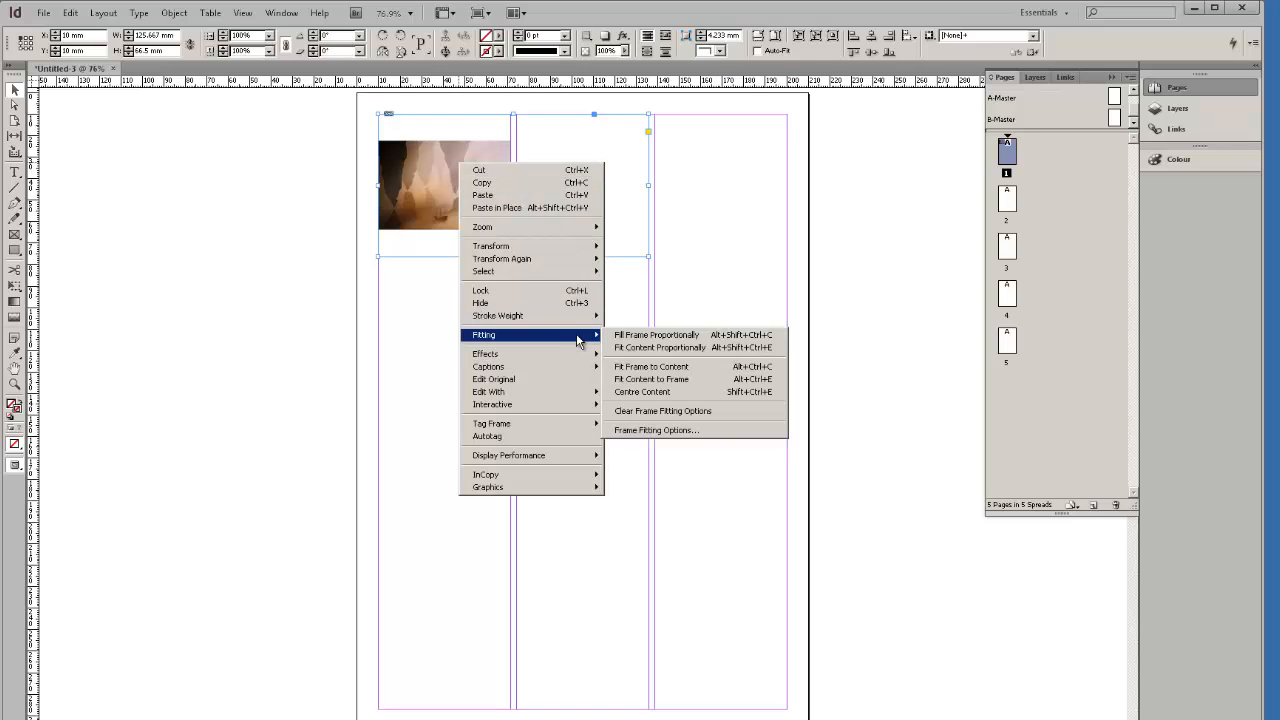
pyautogui.click(661, 348)
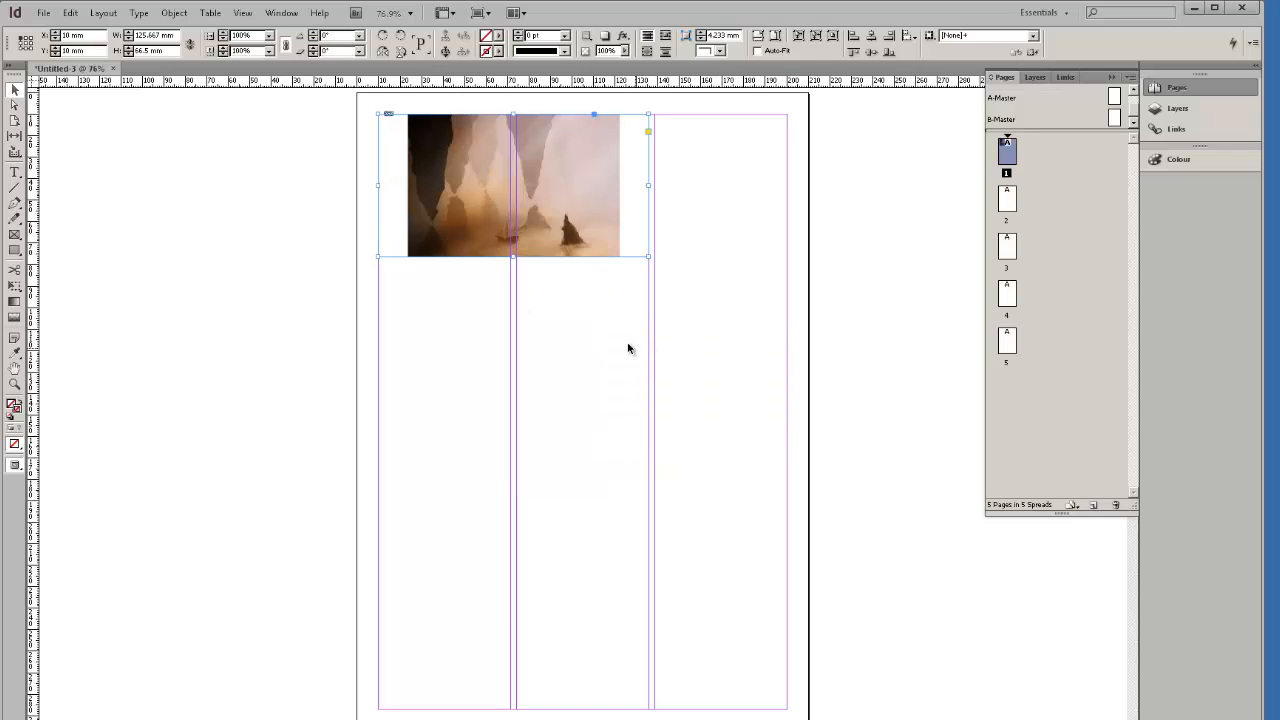
pyautogui.click(631, 324)
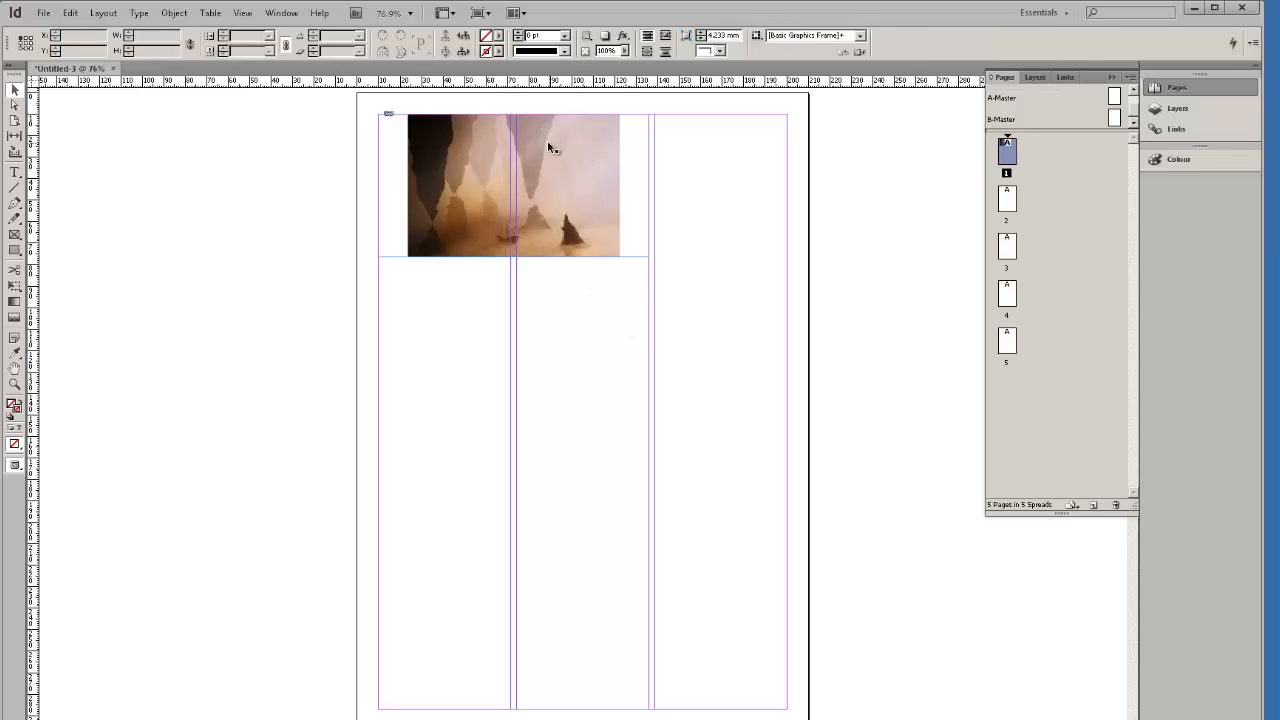
pyautogui.moveTo(549, 143); pyautogui.dragTo(607, 342)
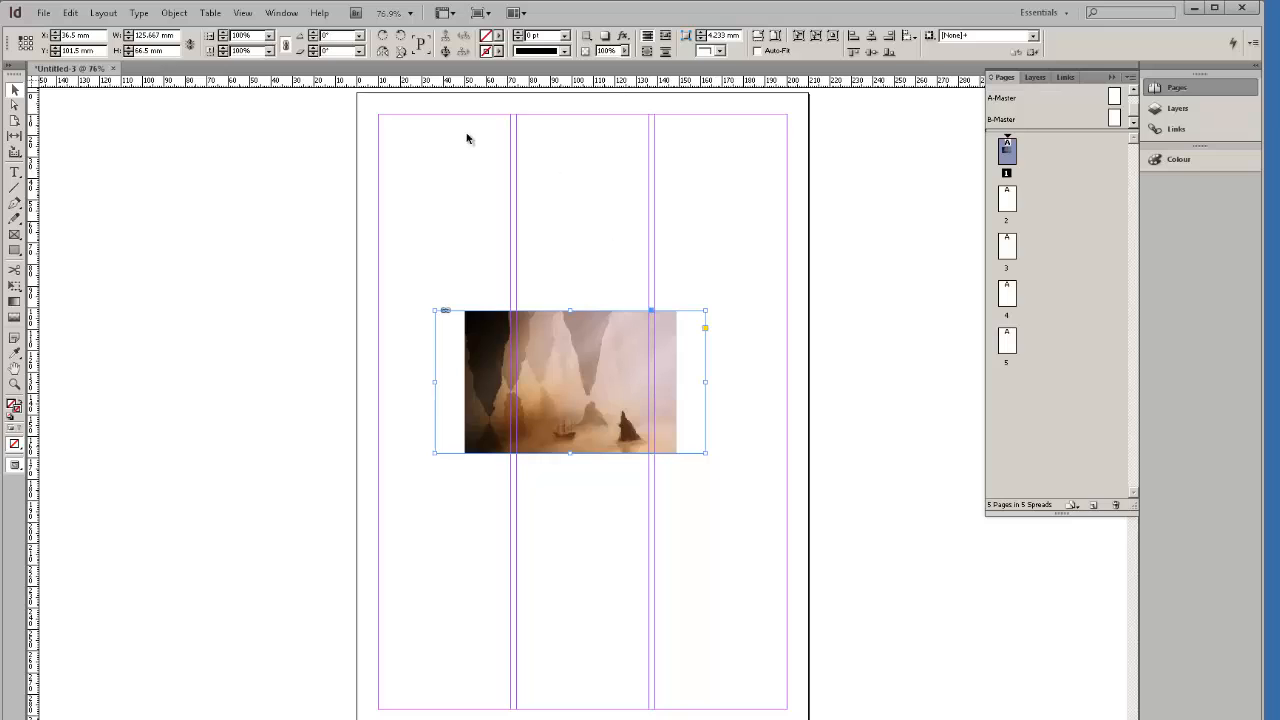
pyautogui.moveTo(586, 430); pyautogui.dragTo(546, 241)
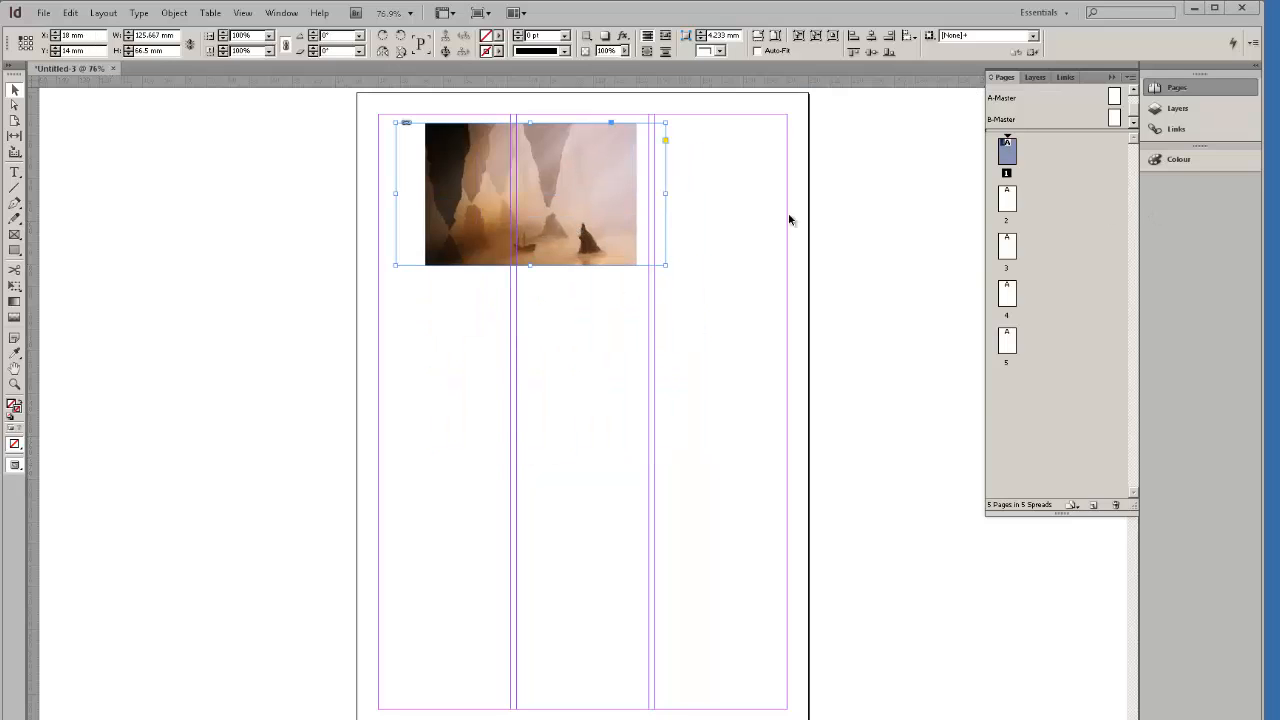
# Position the cave image frame near the top of the page and select it.
pyautogui.moveTo(580, 180); pyautogui.dragTo(629, 187)
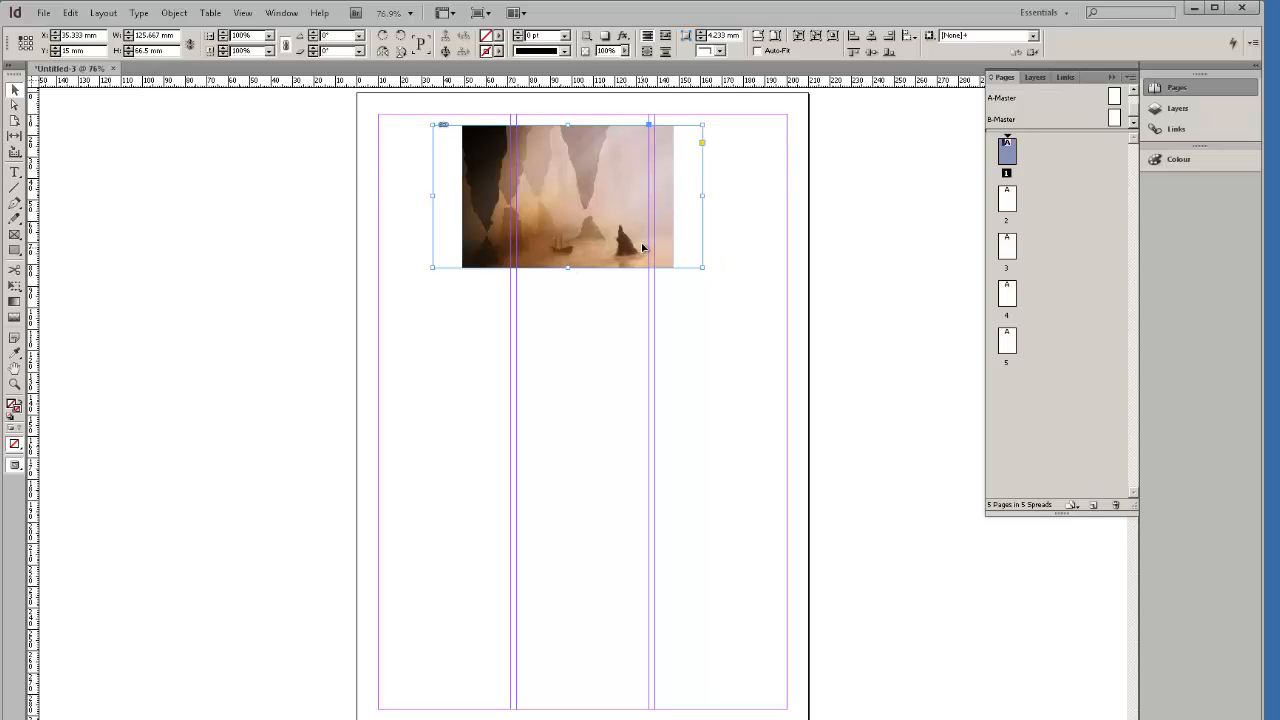
pyautogui.click(48, 13)
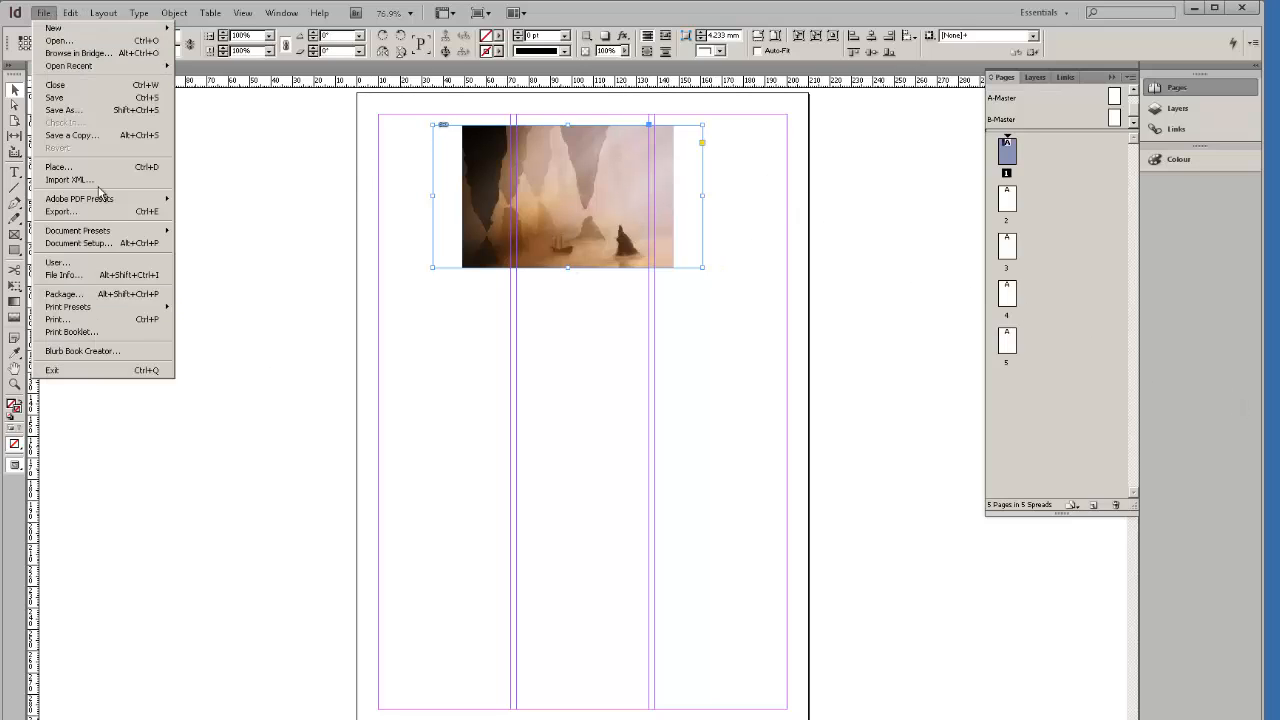
pyautogui.click(680, 400)
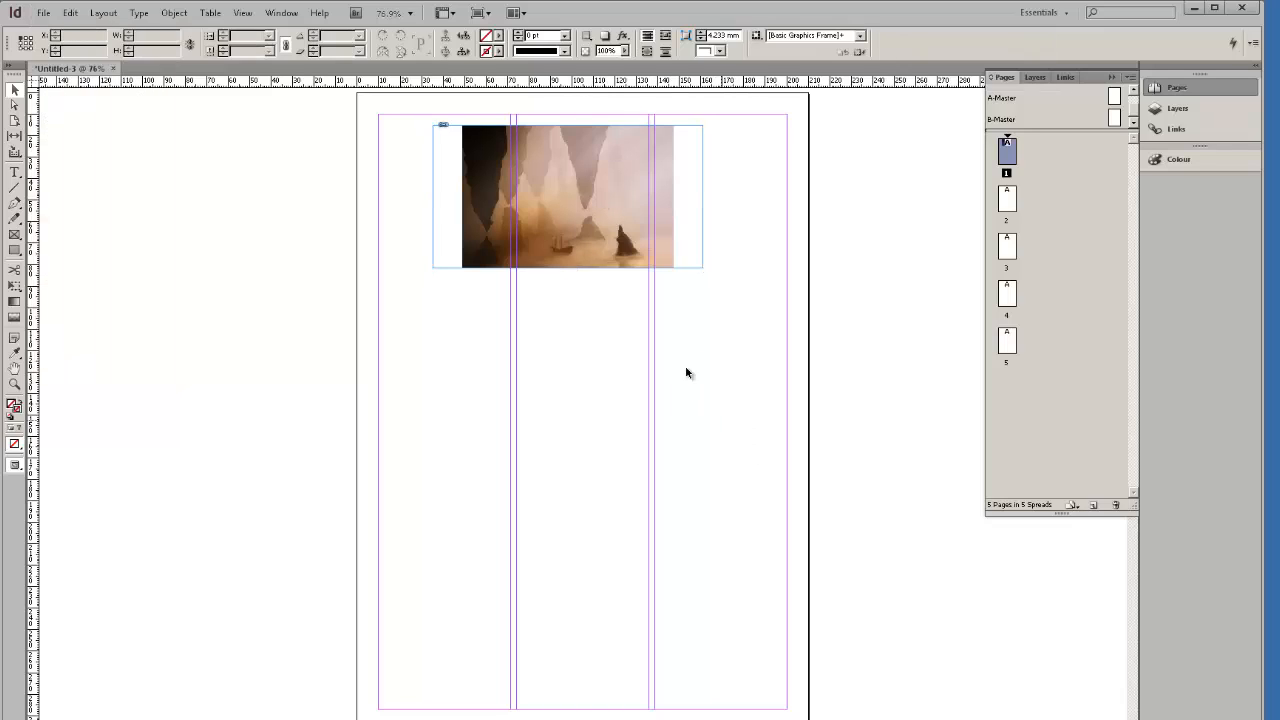
pyautogui.click(598, 176)
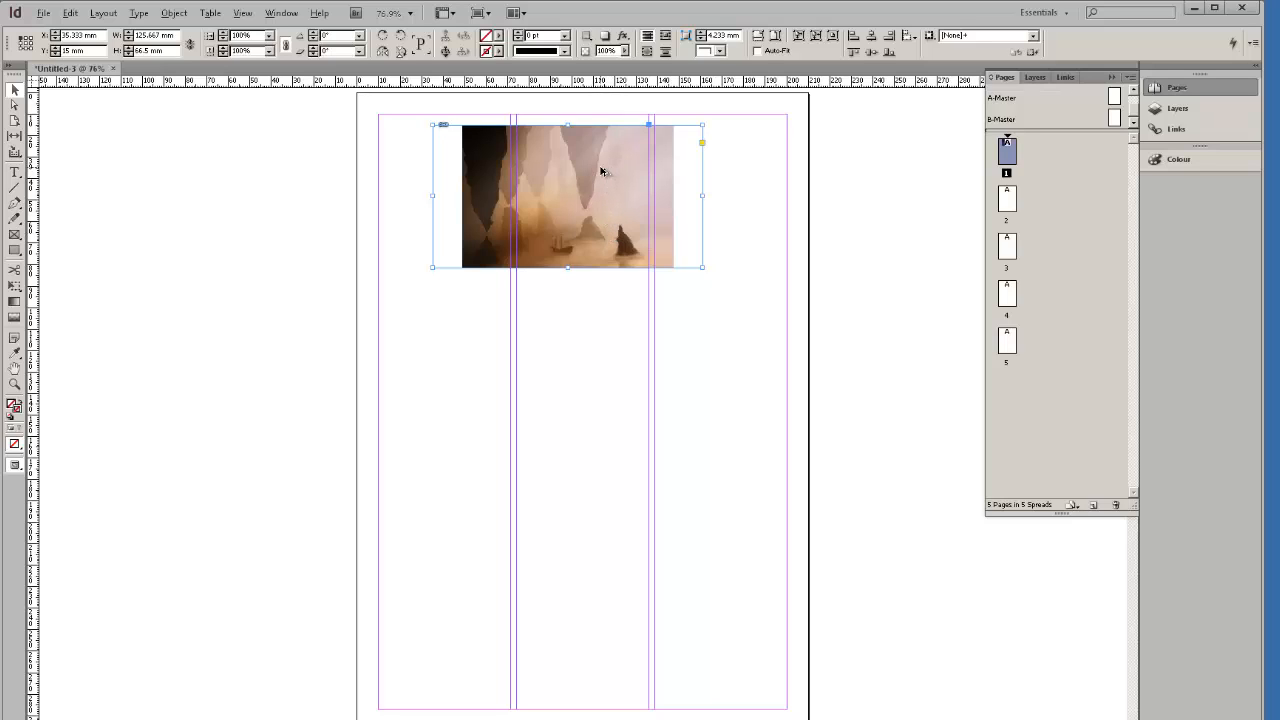
# Duplicate the image down the page, delete the extra copies, and reselect the original.
pyautogui.moveTo(601, 172); pyautogui.dragTo(617, 484)
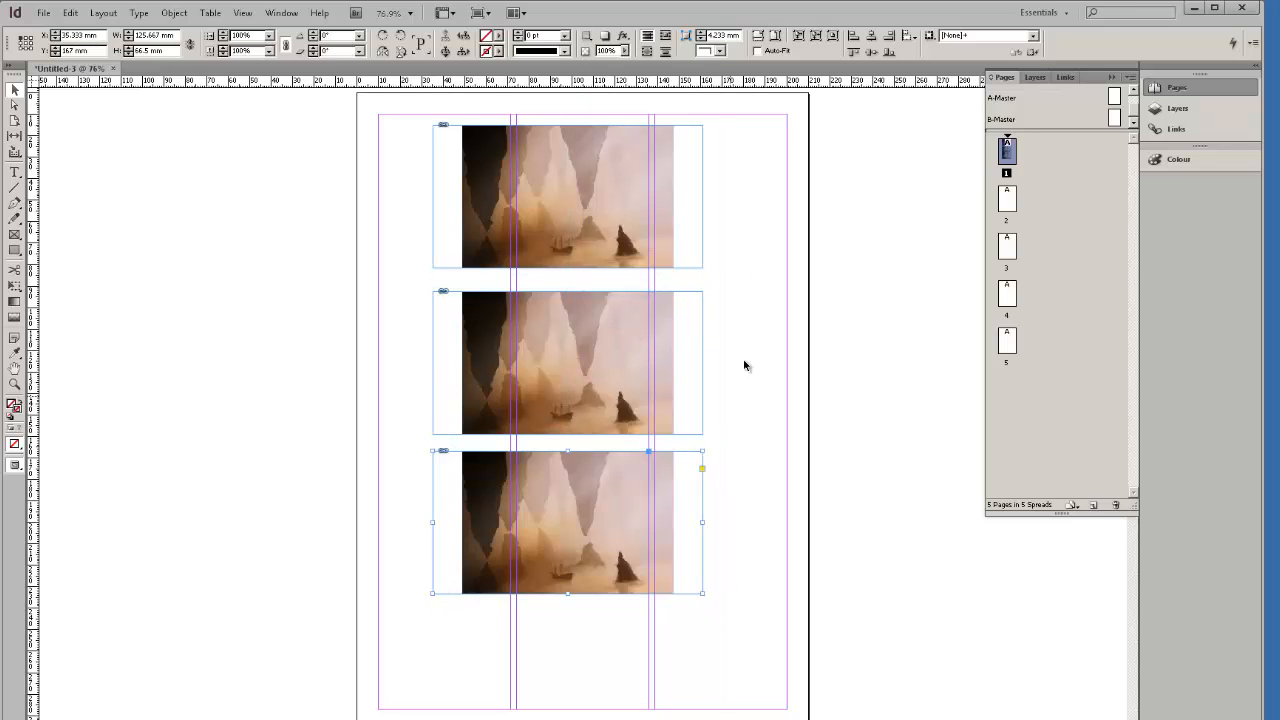
pyautogui.moveTo(740, 622); pyautogui.dragTo(546, 340)
pyautogui.press('Delete')
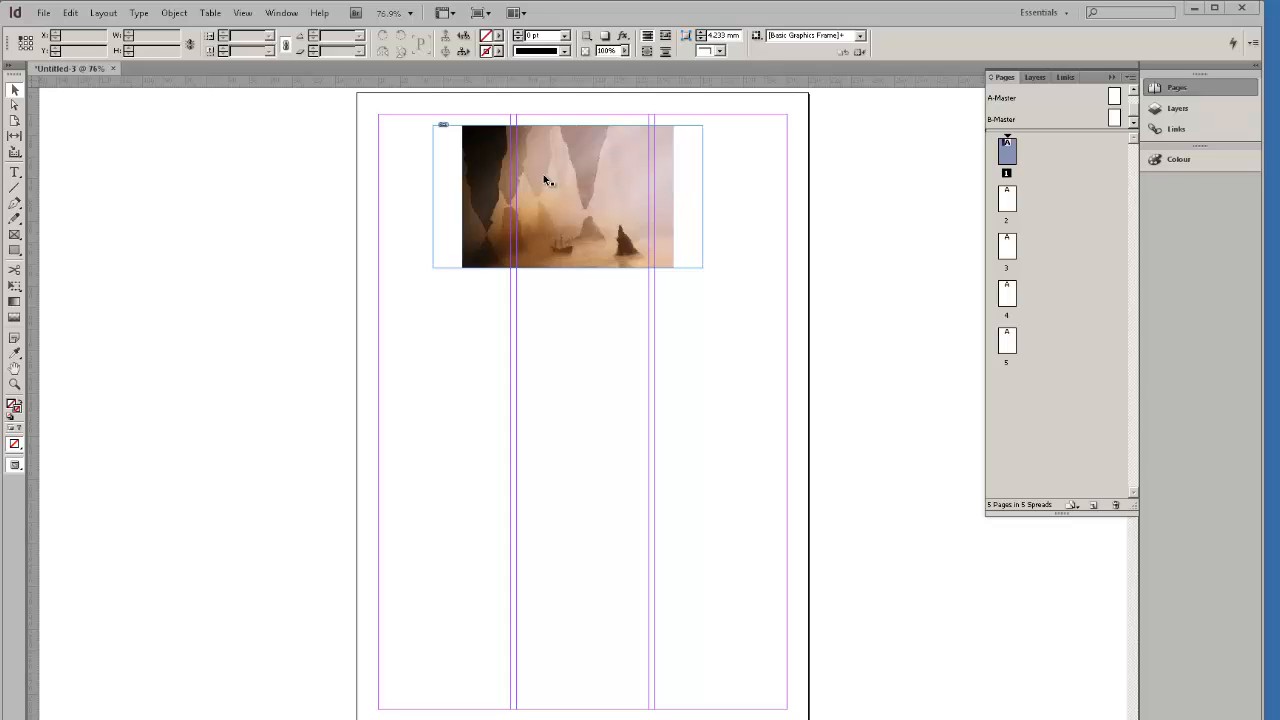
pyautogui.click(573, 218)
pyautogui.click(72, 13)
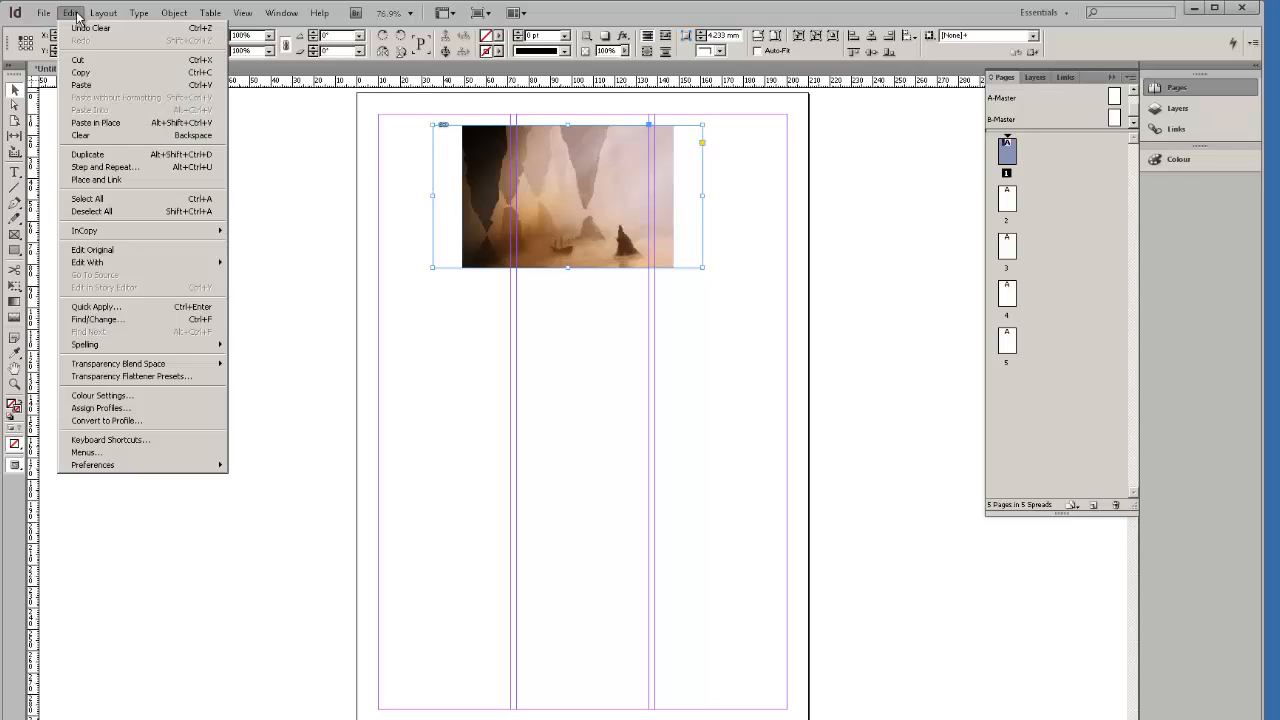
pyautogui.click(126, 168)
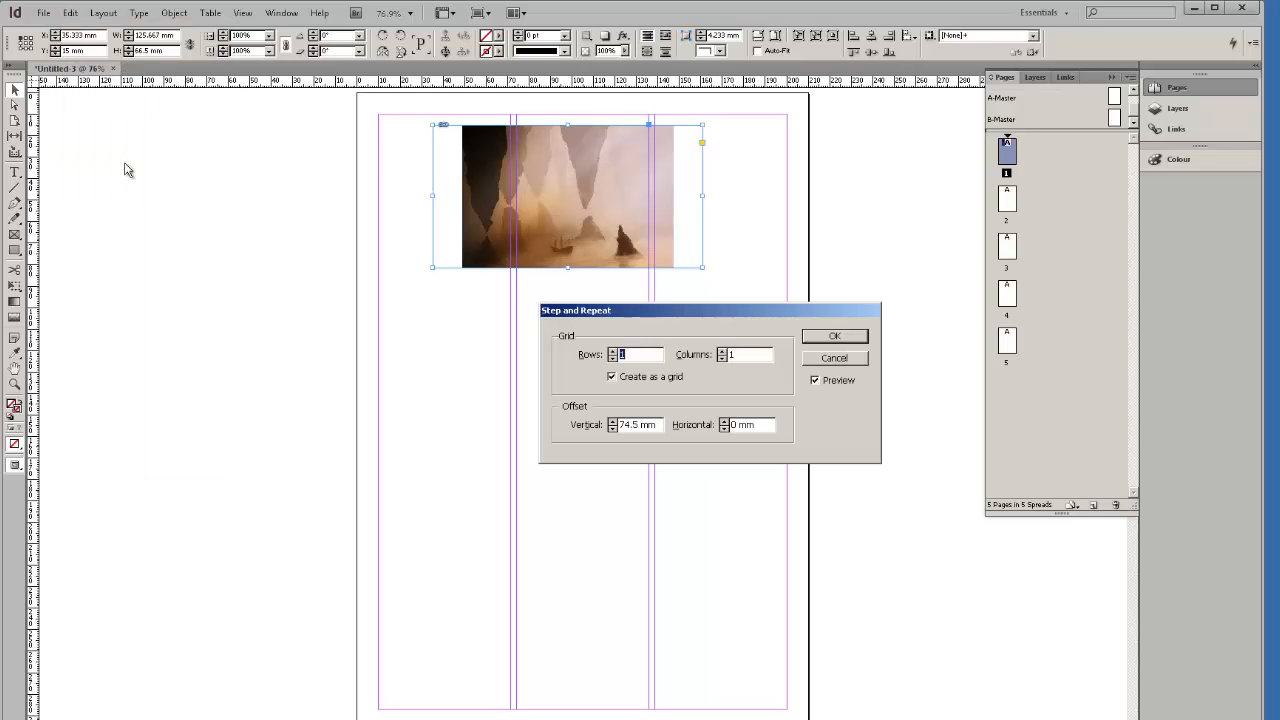
pyautogui.moveTo(618, 310); pyautogui.dragTo(188, 339)
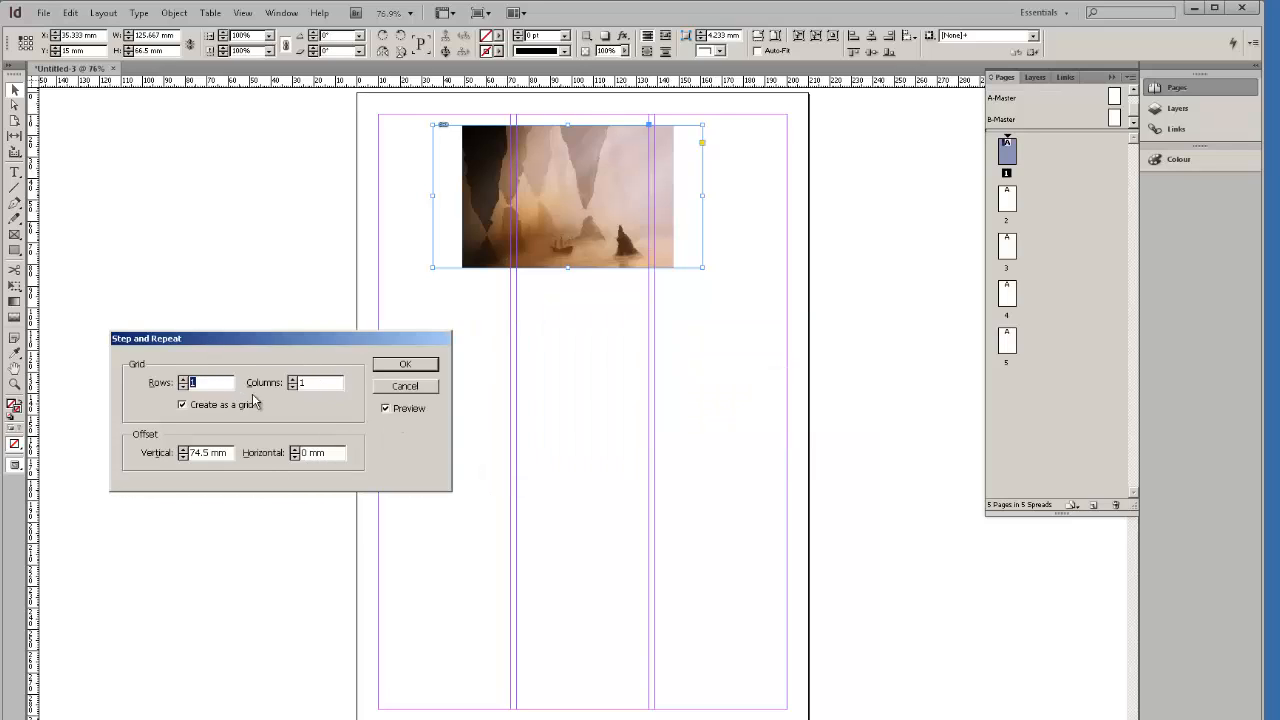
pyautogui.write('4')
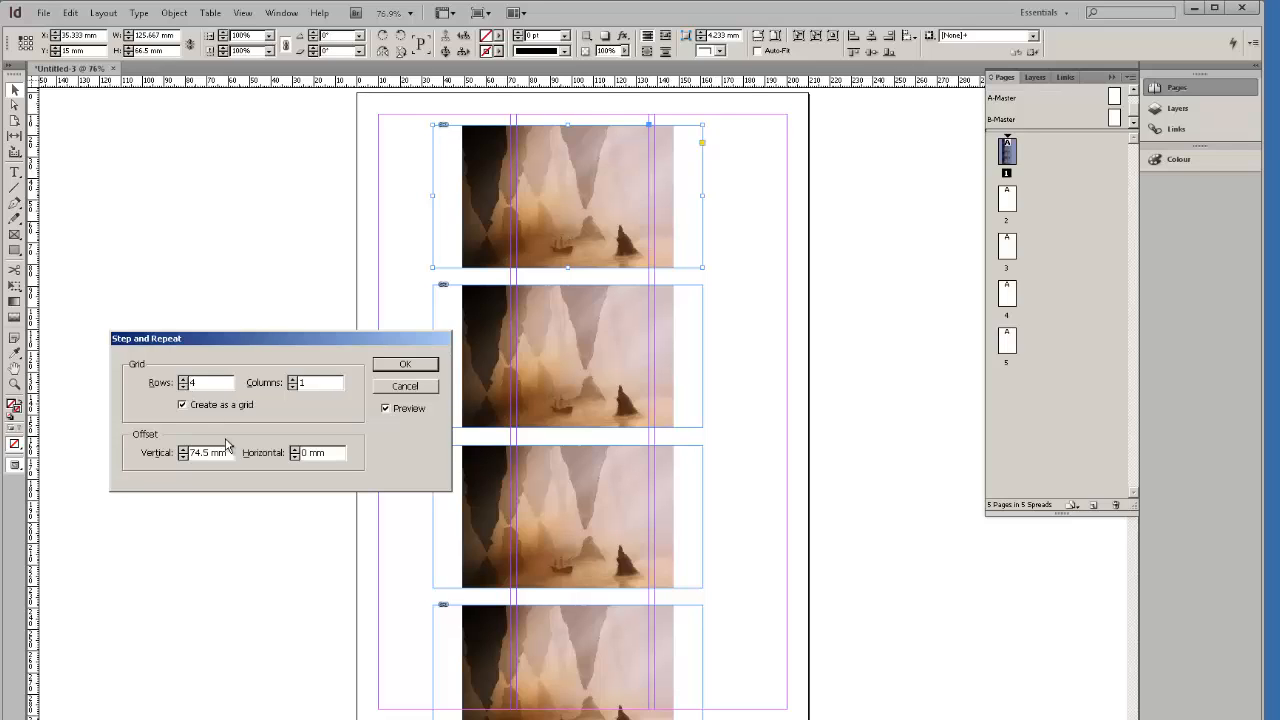
pyautogui.click(184, 450)
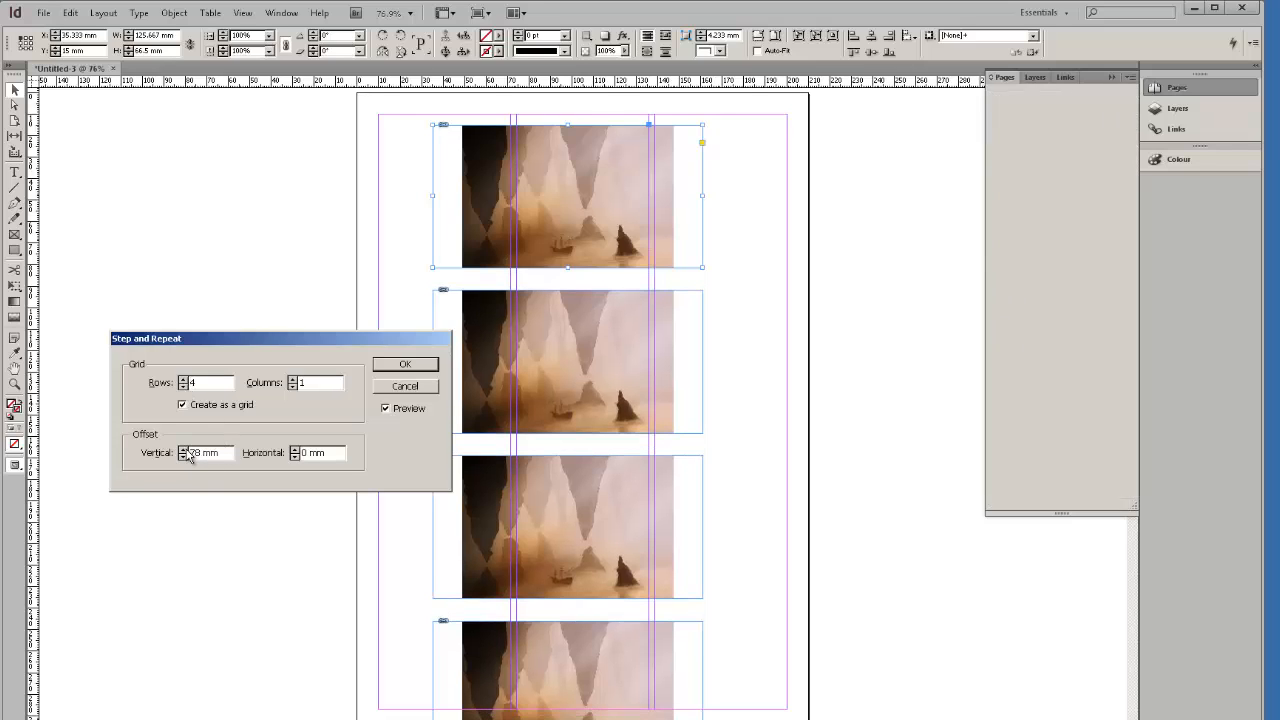
pyautogui.click(185, 457)
pyautogui.click(185, 457)
pyautogui.click(185, 457)
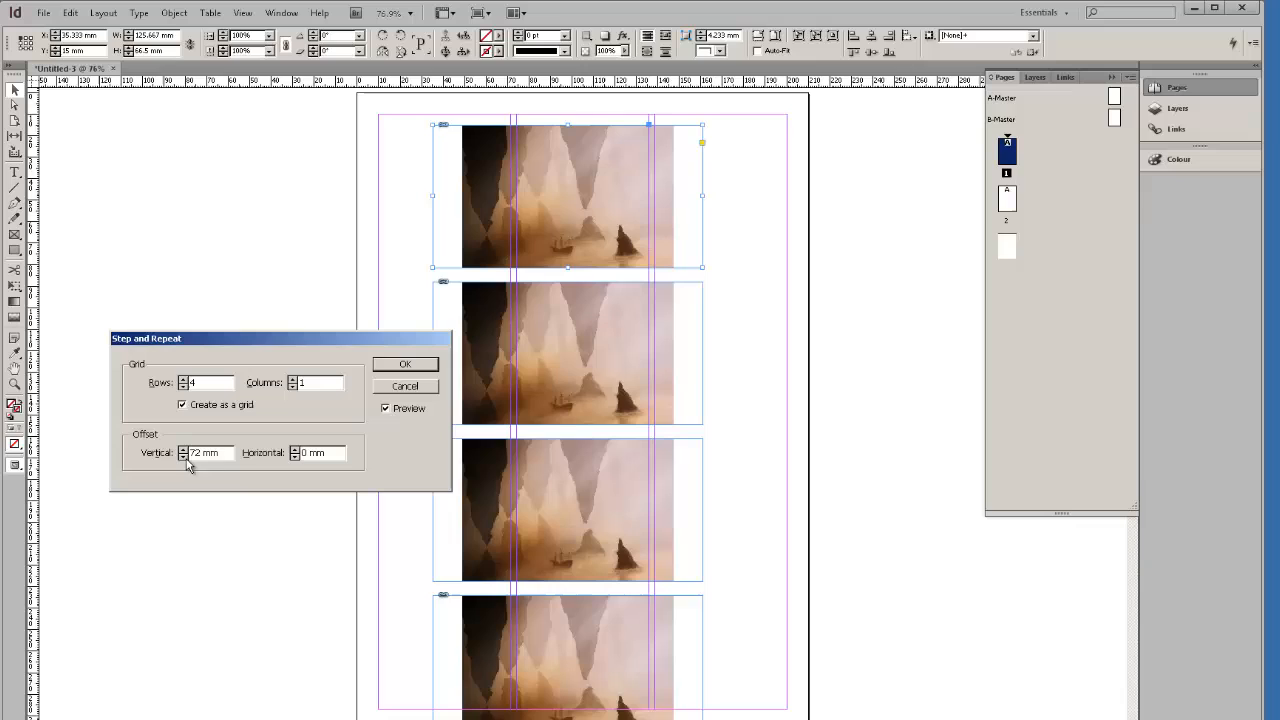
pyautogui.click(294, 449)
pyautogui.click(294, 449)
pyautogui.click(294, 449)
pyautogui.click(294, 449)
pyautogui.click(293, 379)
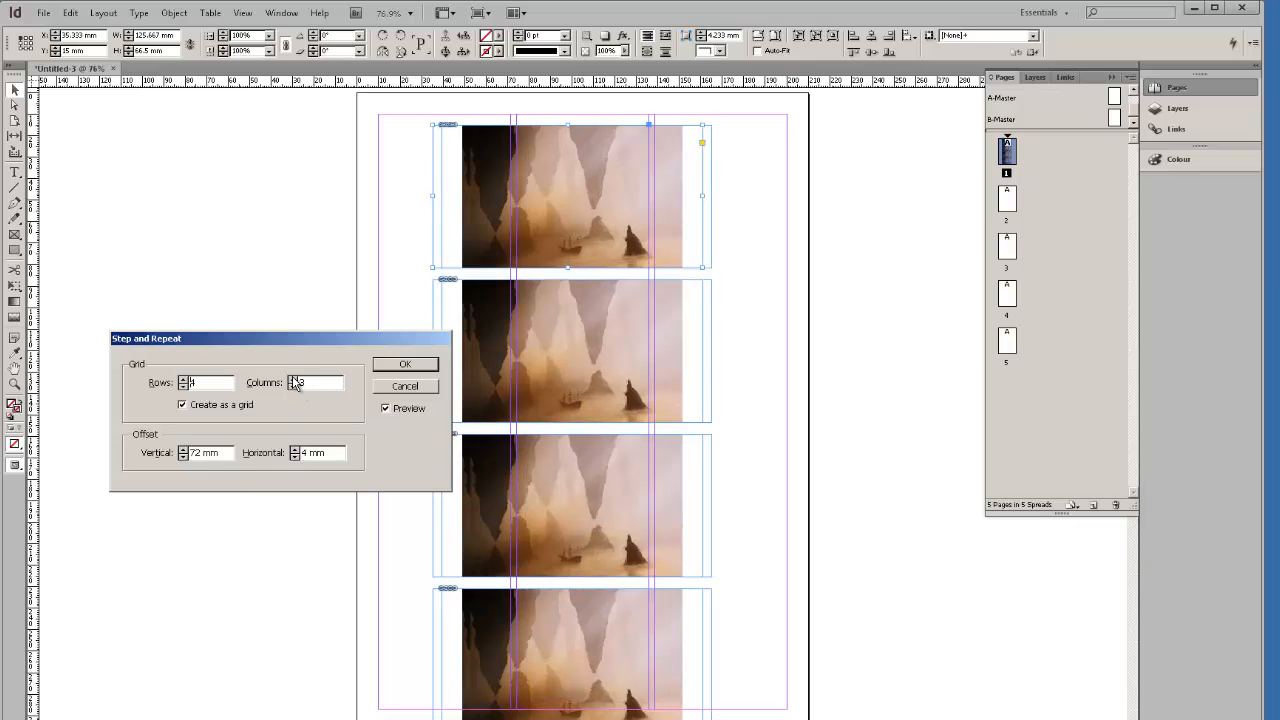
pyautogui.click(293, 379)
pyautogui.click(293, 379)
pyautogui.moveTo(309, 453); pyautogui.dragTo(299, 451)
pyautogui.write('20')
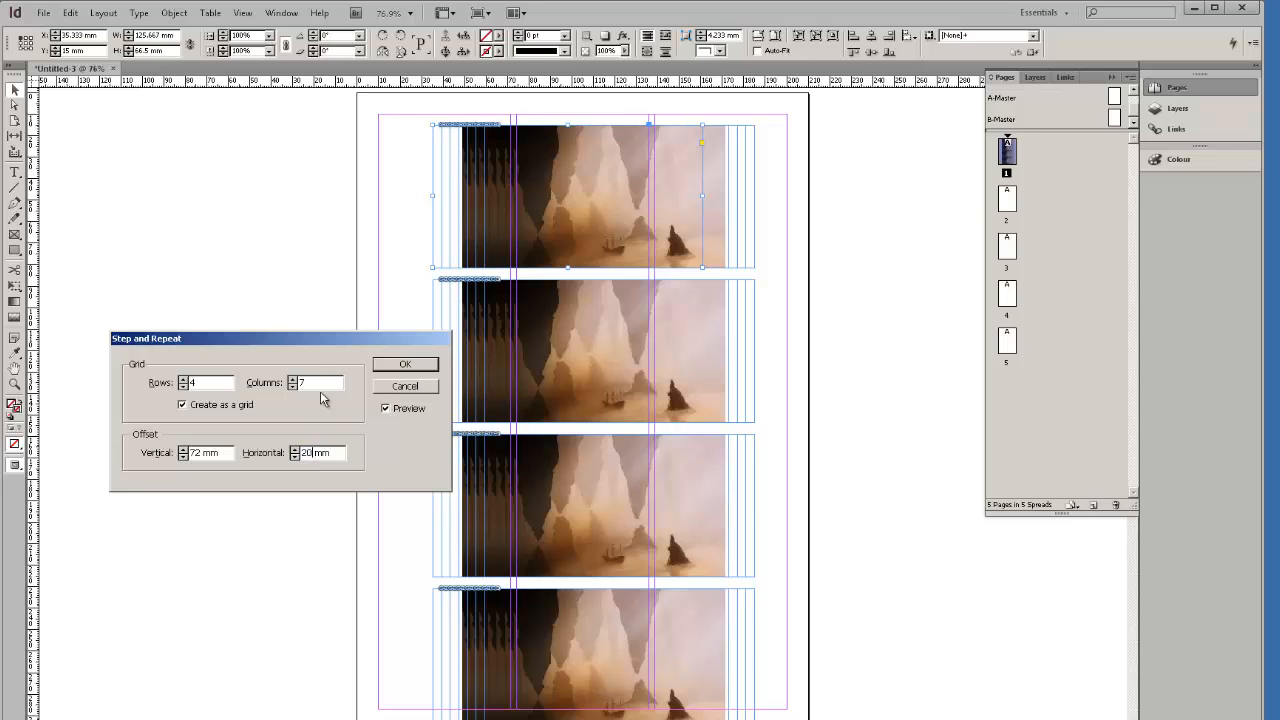
pyautogui.click(326, 382)
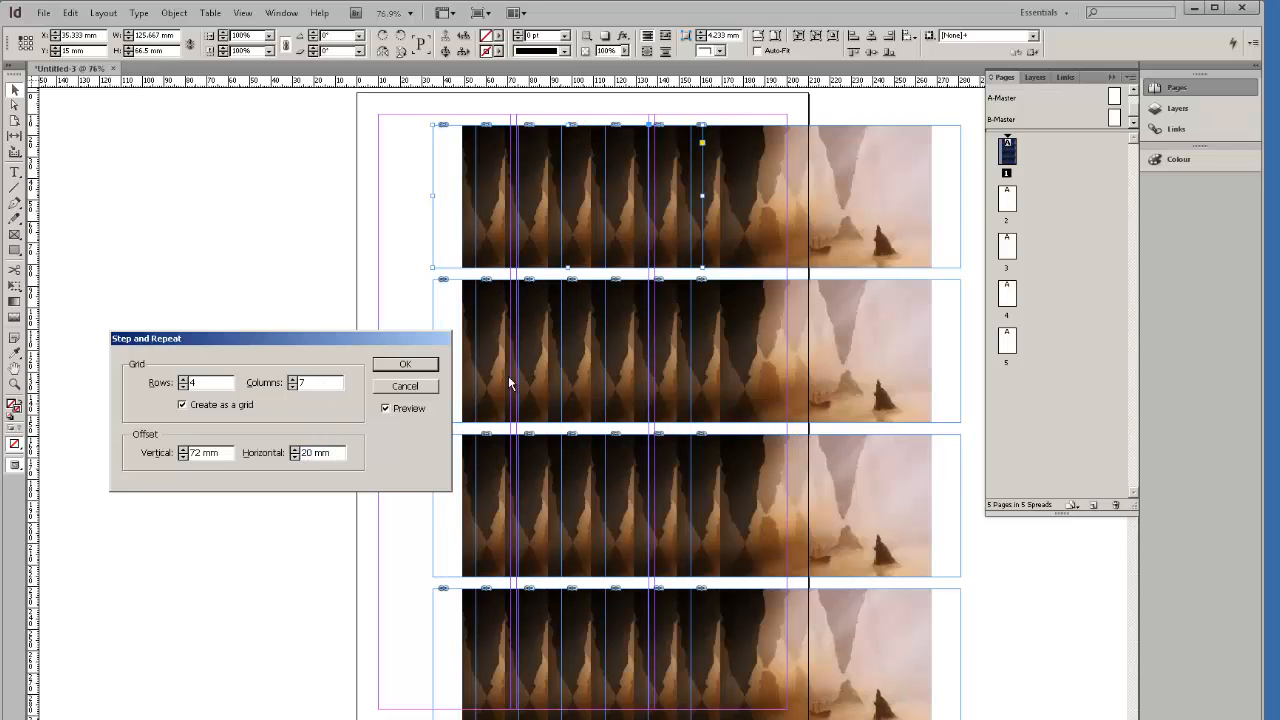
pyautogui.click(386, 409)
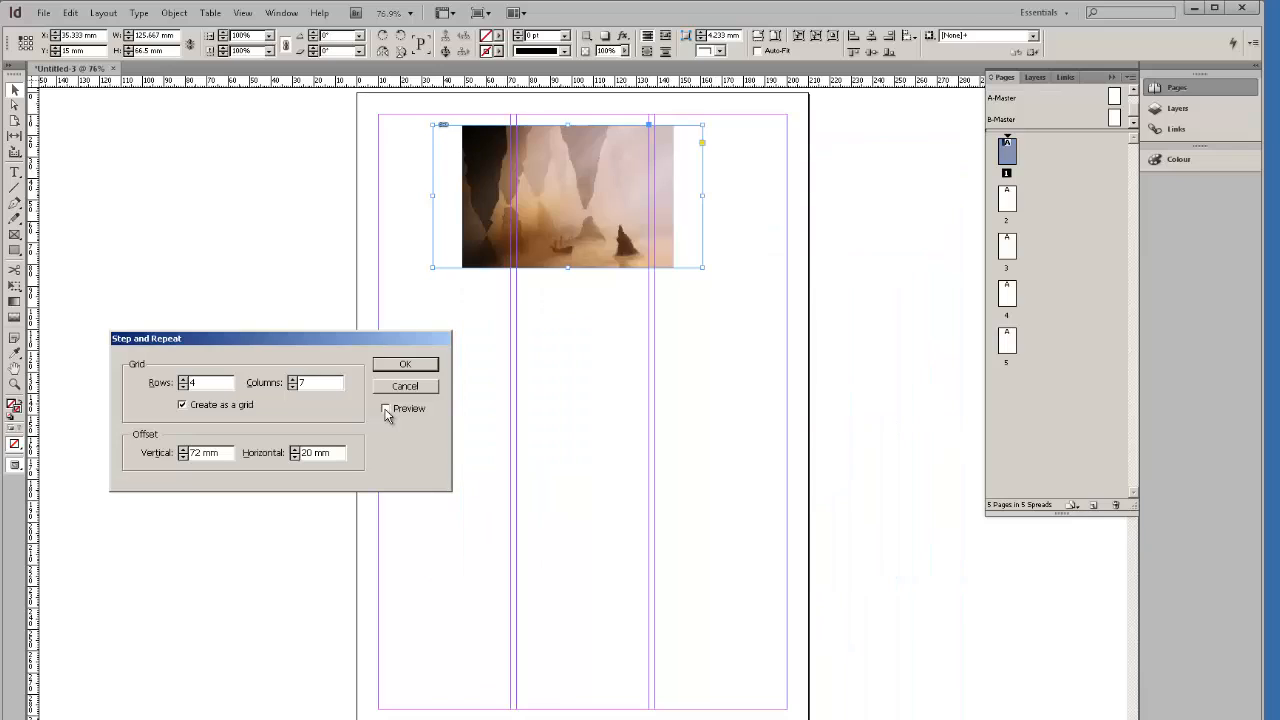
pyautogui.click(386, 409)
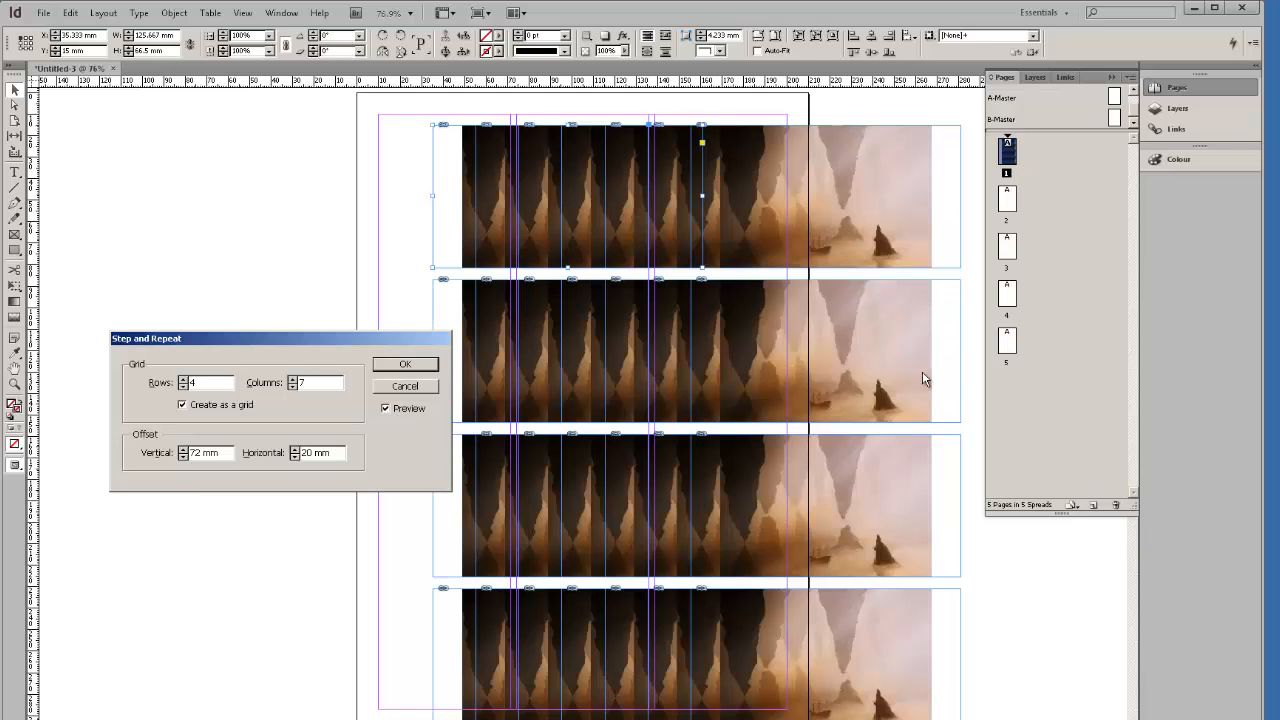
pyautogui.click(412, 365)
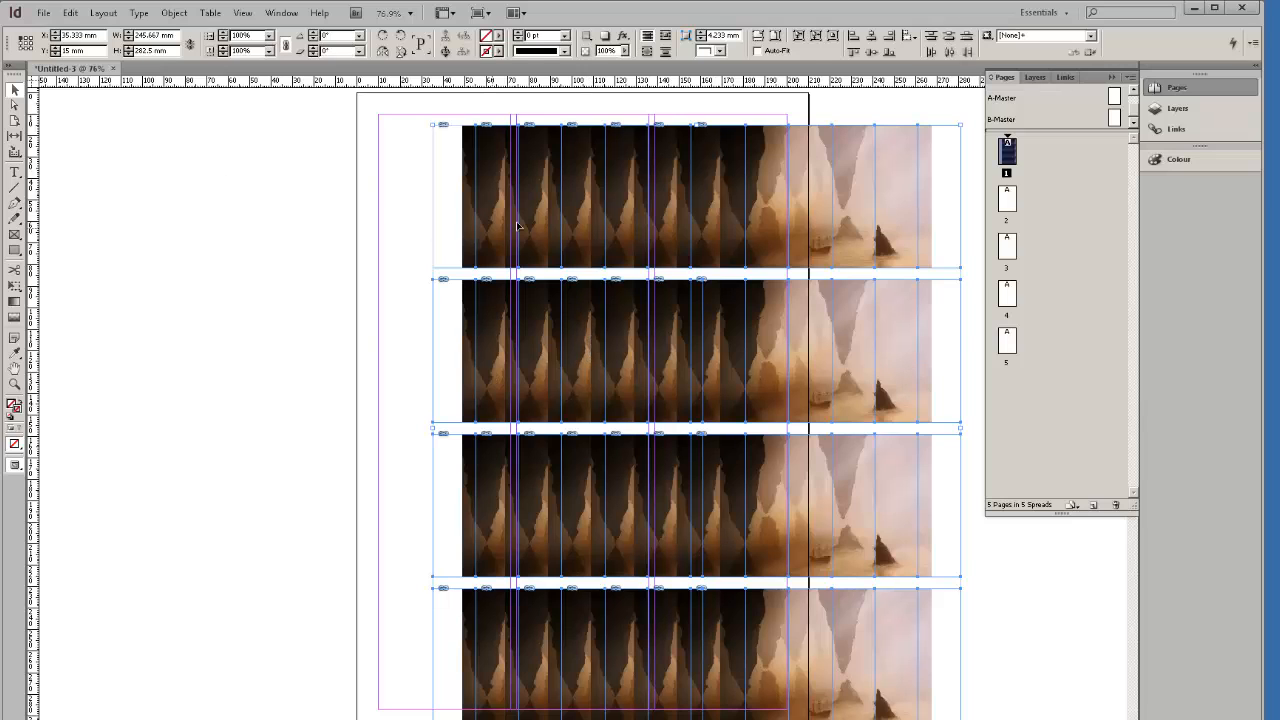
pyautogui.moveTo(535, 217); pyautogui.dragTo(283, 214)
pyautogui.moveTo(390, 220); pyautogui.dragTo(459, 201)
pyautogui.click(836, 358)
pyautogui.click(676, 334)
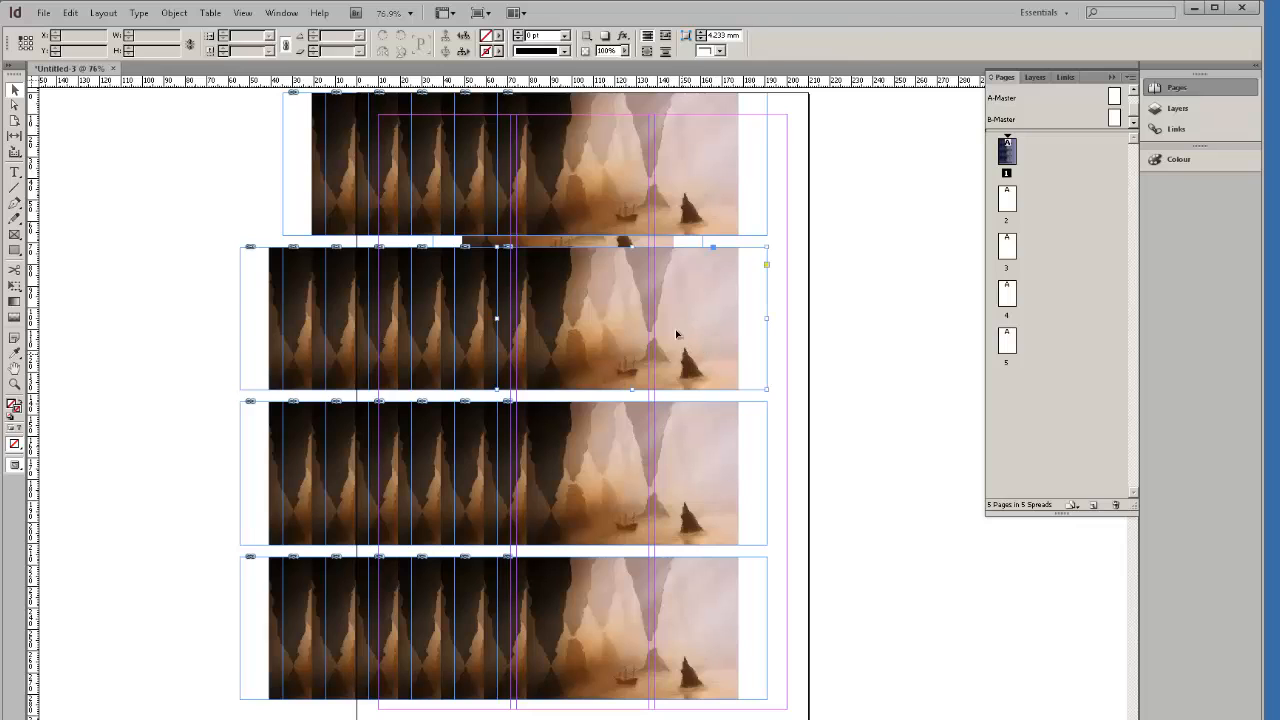
pyautogui.moveTo(676, 334); pyautogui.dragTo(820, 331)
pyautogui.hotkey('ctrl', 'z')
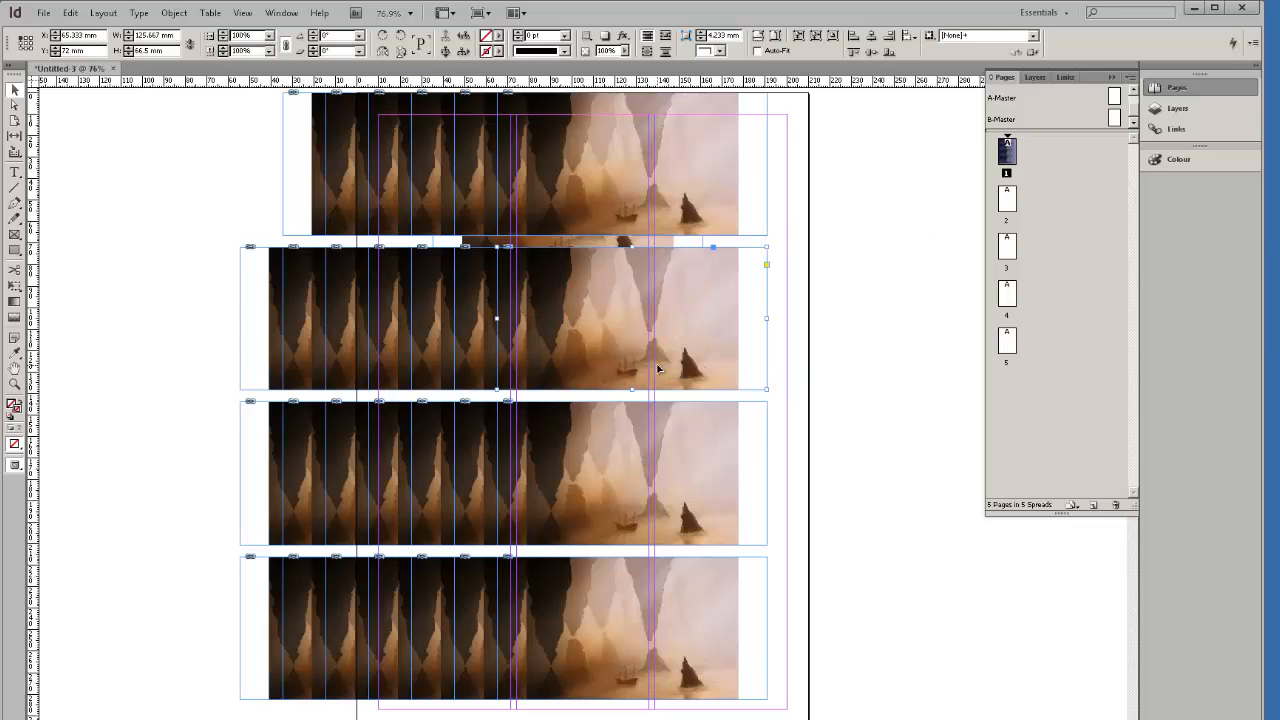
pyautogui.hotkey('ctrl', 'z')
pyautogui.hotkey('ctrl', 'z')
pyautogui.hotkey('ctrl', 'z')
pyautogui.hotkey('ctrl', 'z')
pyautogui.hotkey('ctrl', 'z')
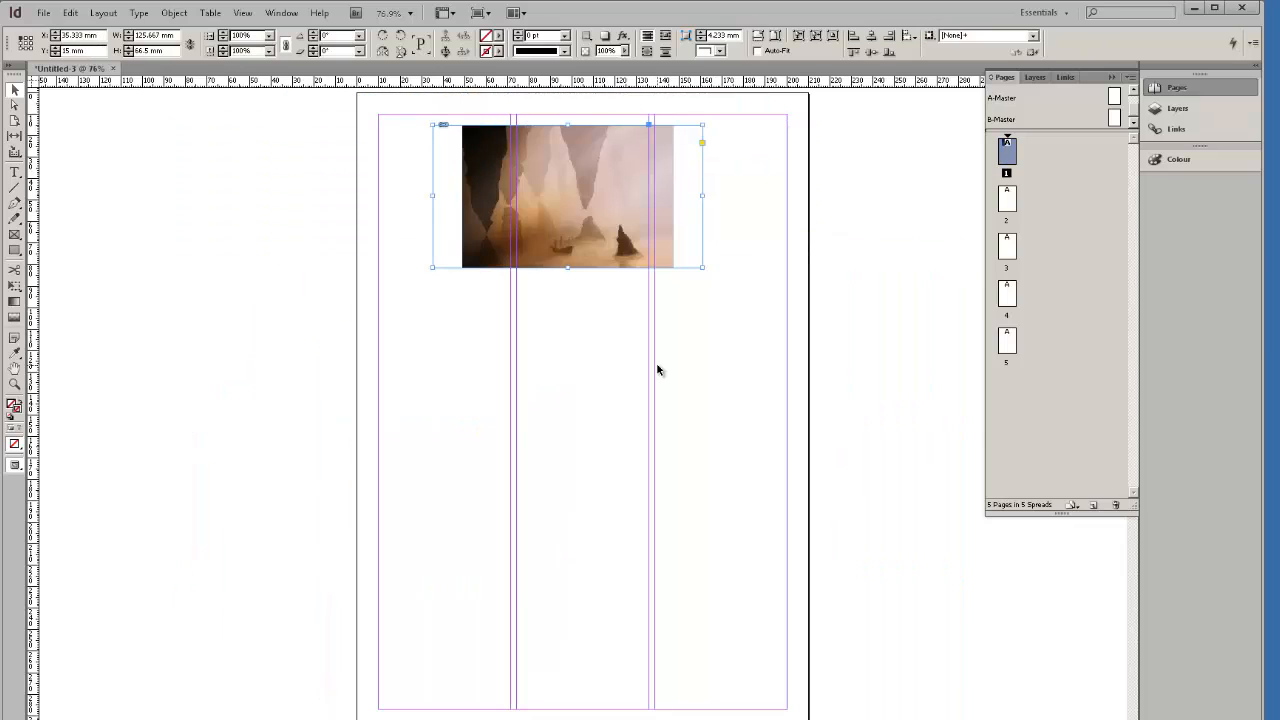
pyautogui.hotkey('ctrl', 'z')
# Reposition the cave image frames on the page.
pyautogui.click(563, 362)
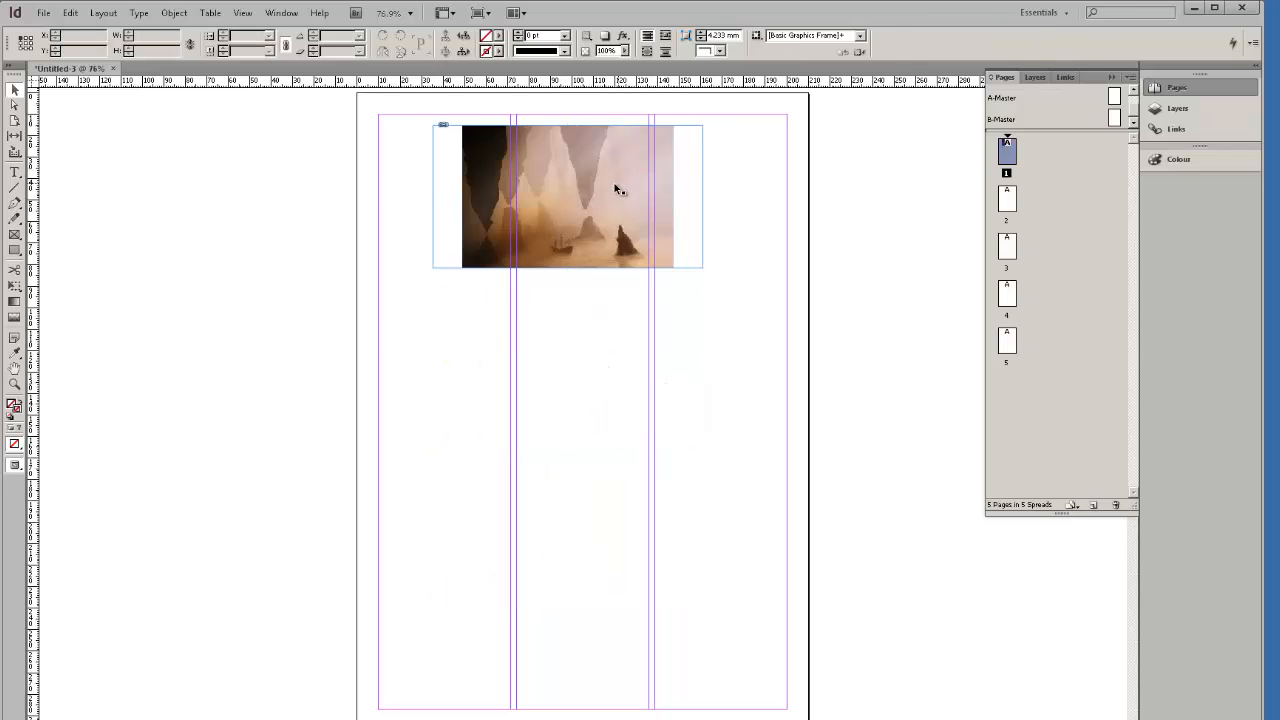
pyautogui.moveTo(617, 190); pyautogui.dragTo(640, 216)
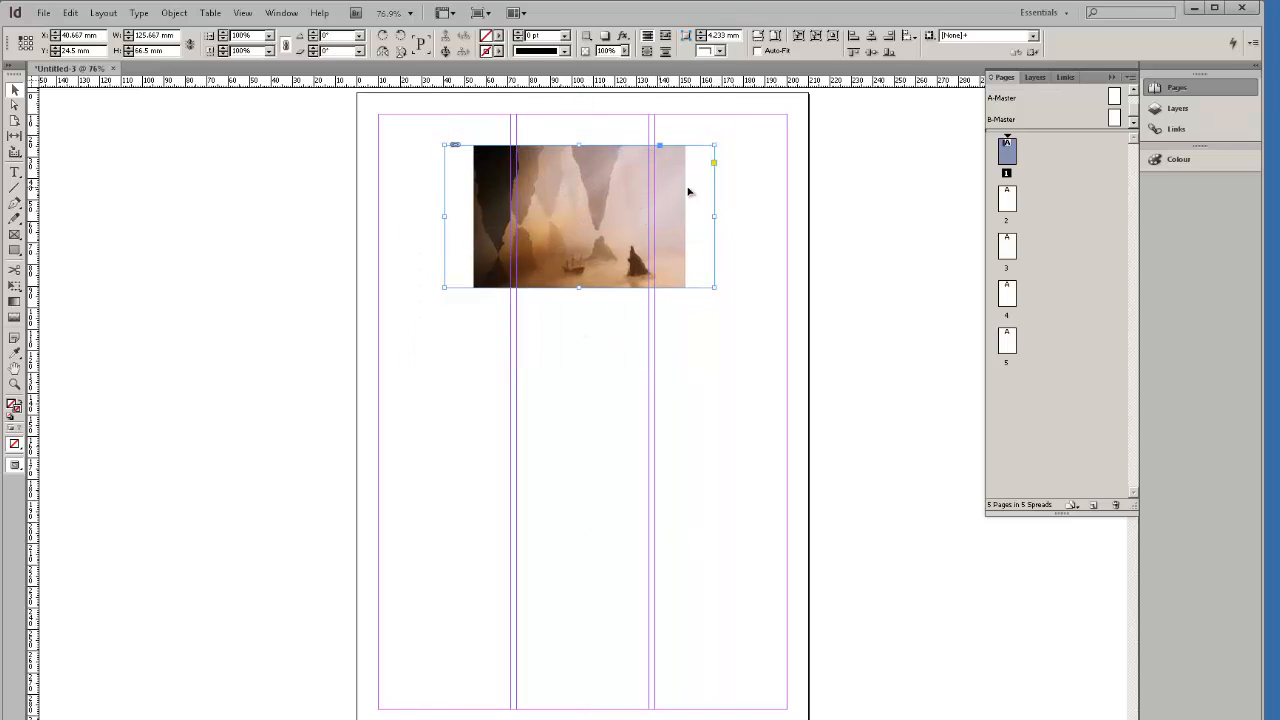
pyautogui.moveTo(609, 212); pyautogui.dragTo(630, 592)
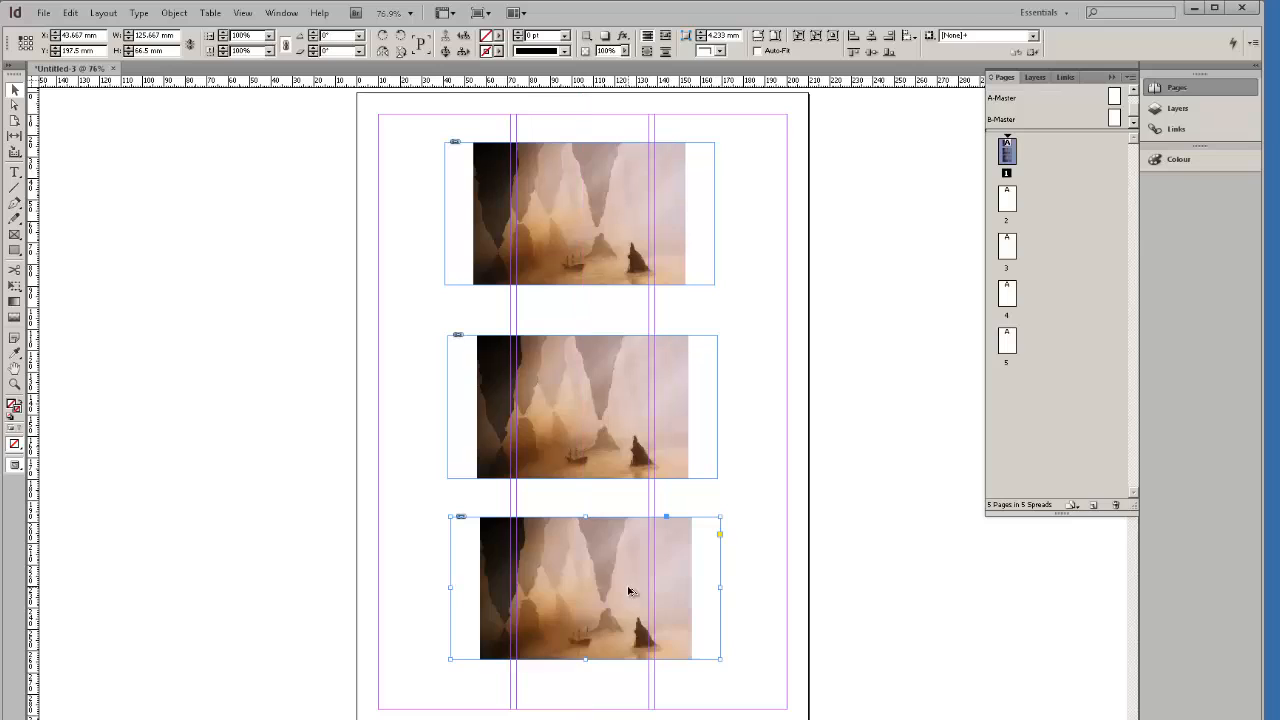
# Move the middle image frame slightly upward, then start placing a new image.
pyautogui.doubleClick(592, 376)
pyautogui.click(728, 395)
pyautogui.moveTo(705, 387); pyautogui.dragTo(705, 370)
pyautogui.click(761, 373)
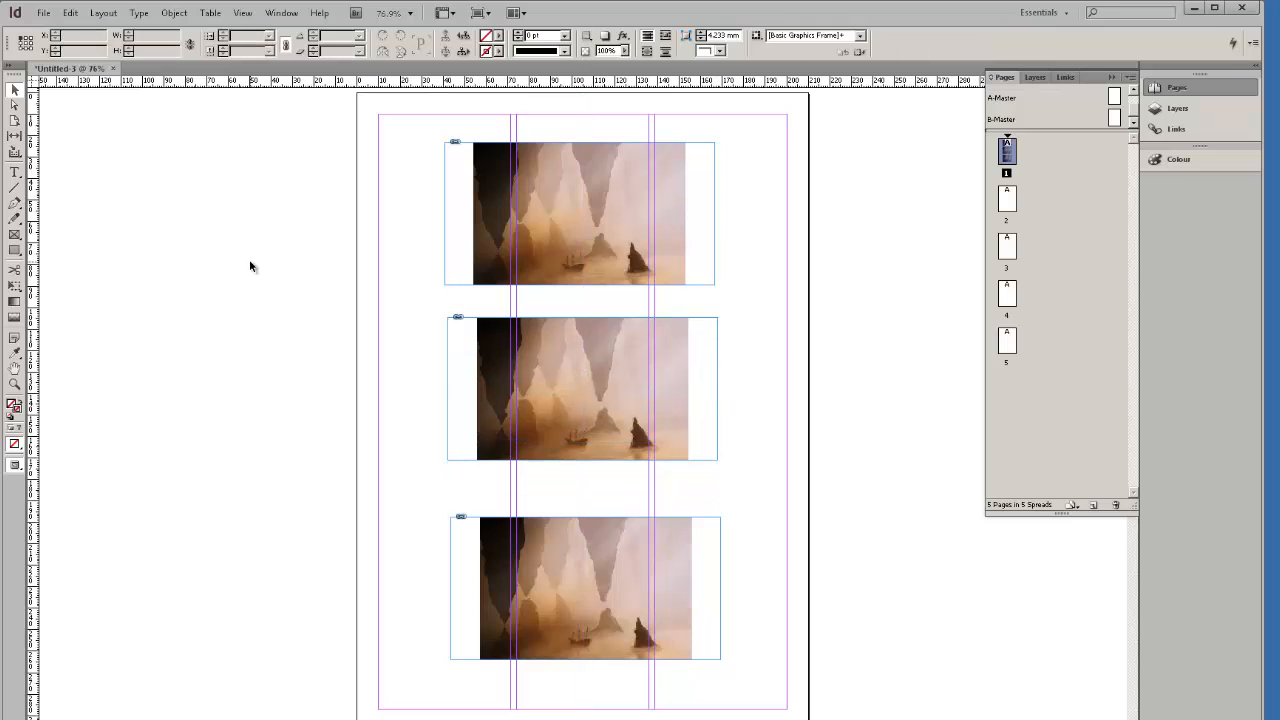
pyautogui.click(44, 12)
pyautogui.click(80, 168)
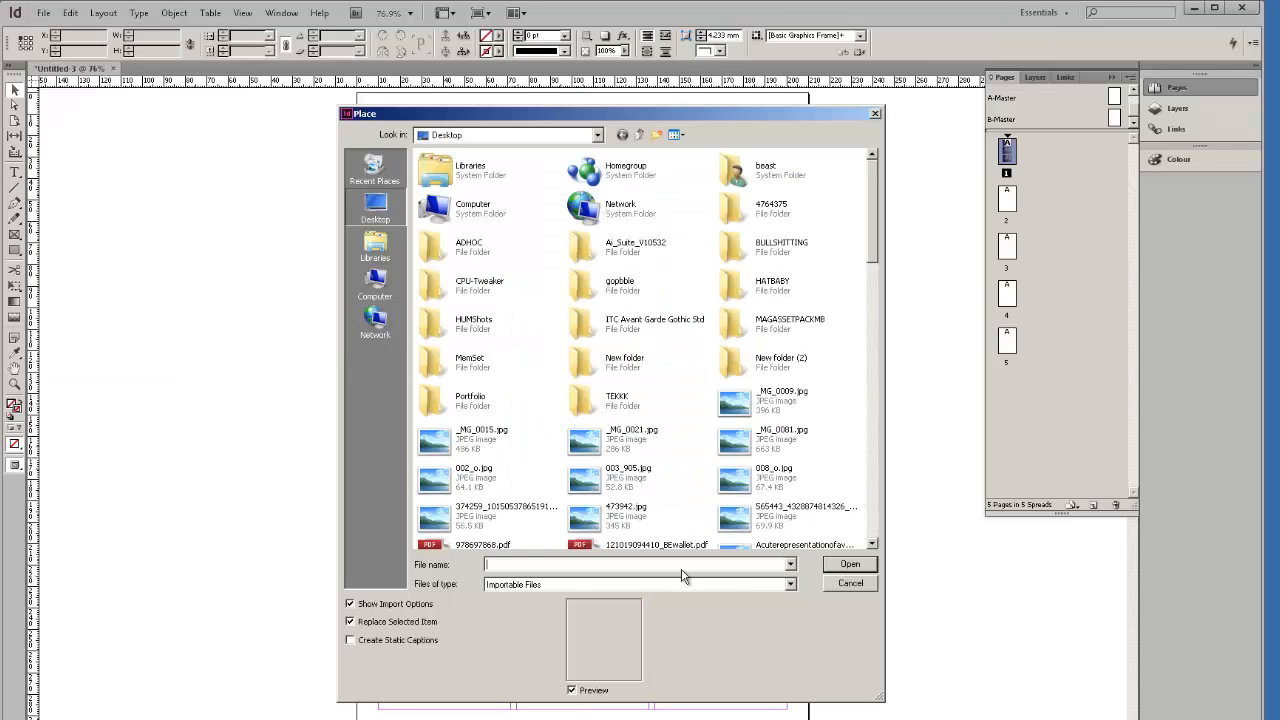
# Load five JPEGs, starting with _MG_0021.jpg, for placing and accept each image's import options.
pyautogui.click(590, 444)
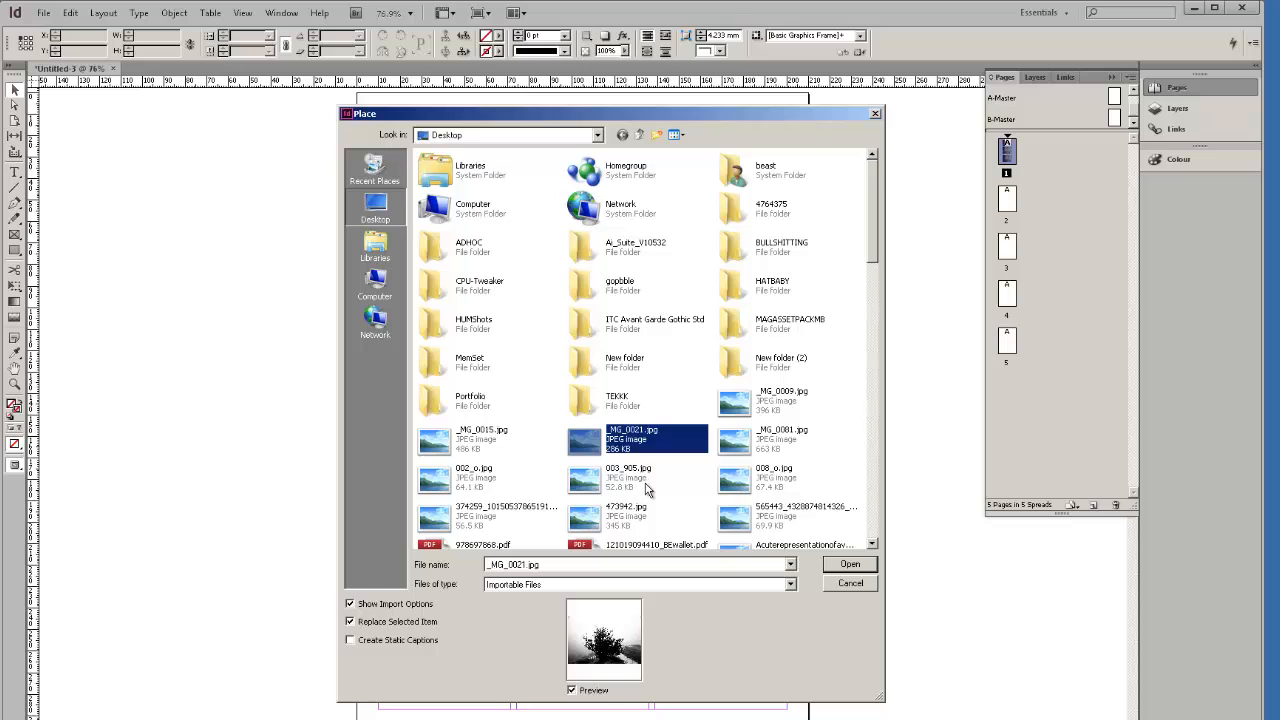
pyautogui.keyDown('shift'); pyautogui.click(740, 480); pyautogui.keyUp('shift')
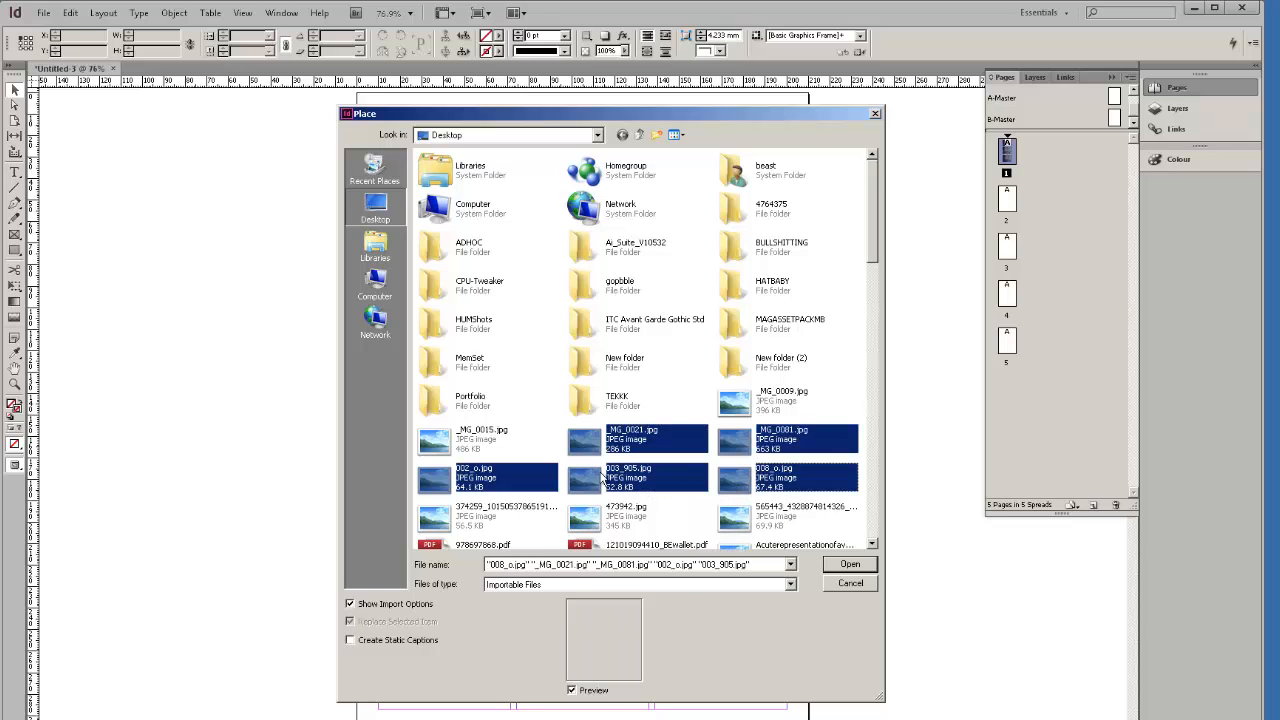
pyautogui.click(856, 566)
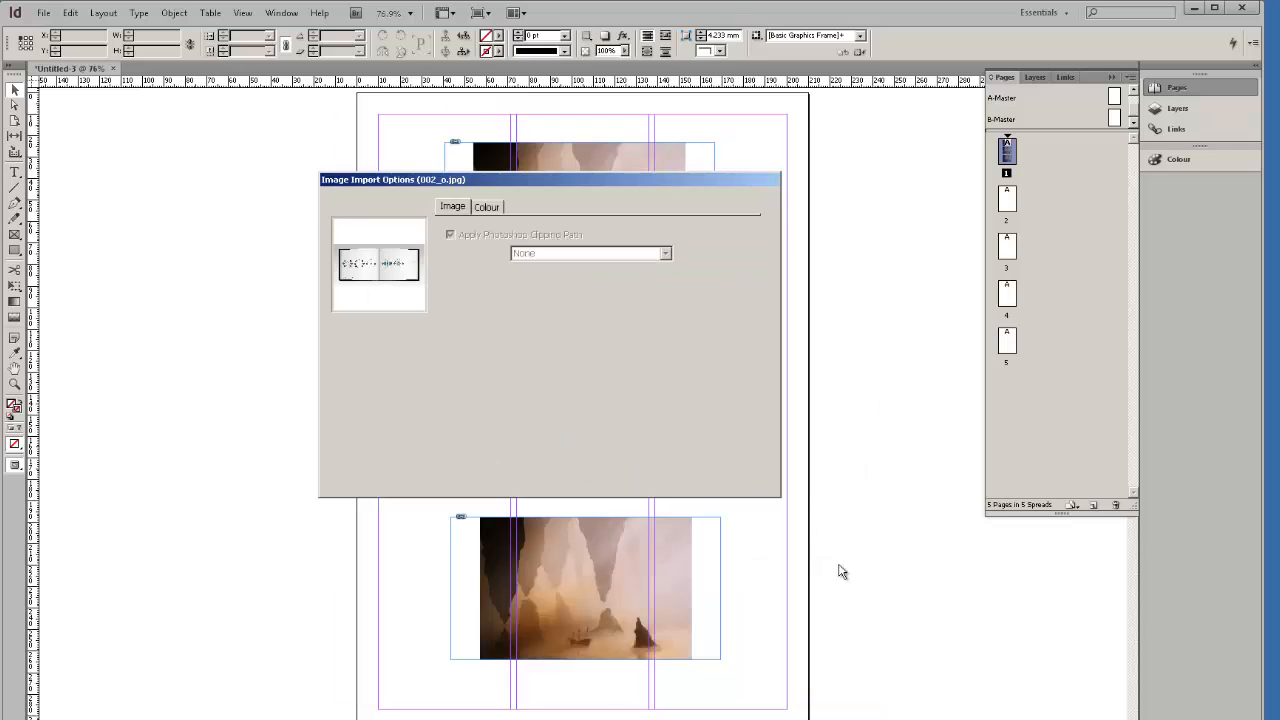
pyautogui.click(648, 473)
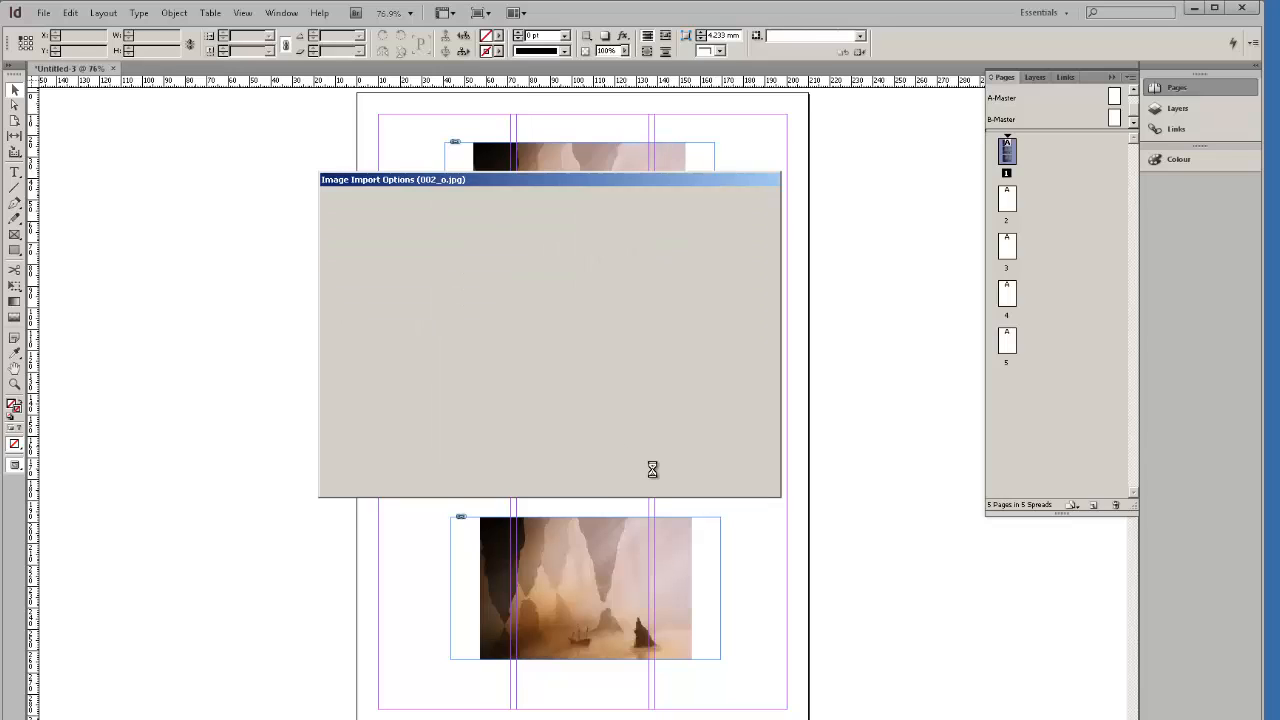
pyautogui.click(648, 473)
pyautogui.click(648, 473)
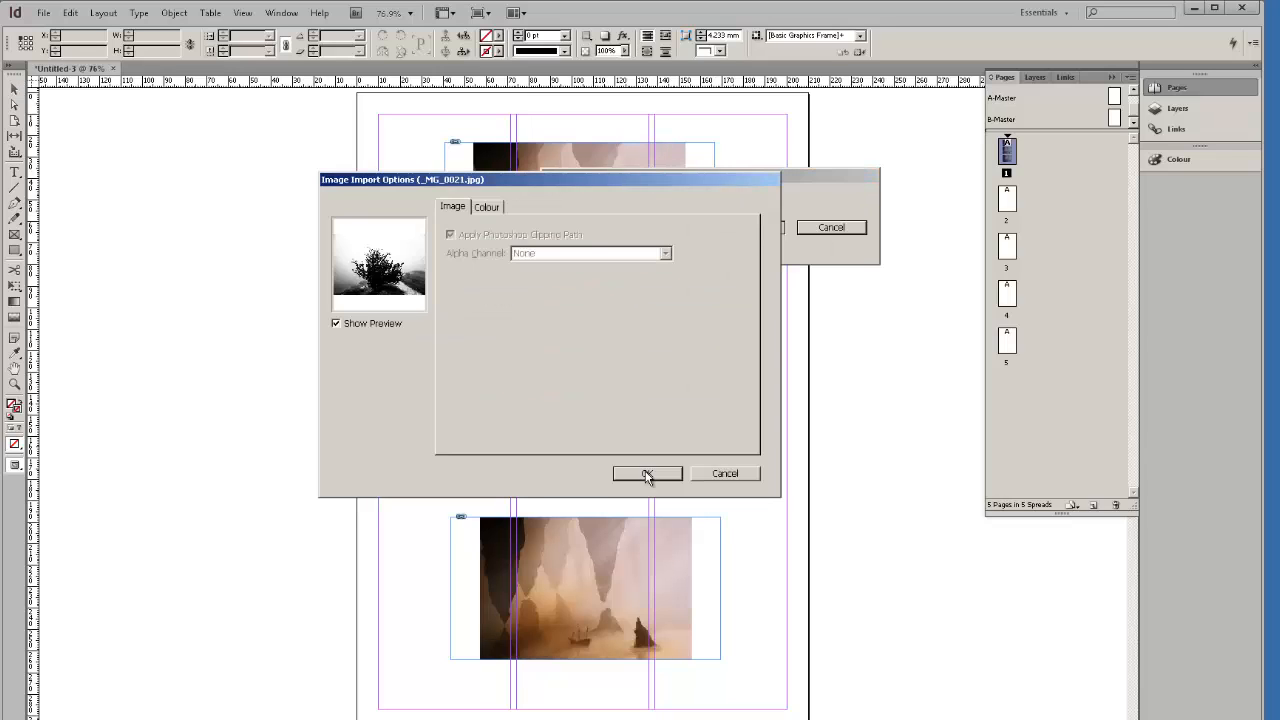
pyautogui.click(648, 473)
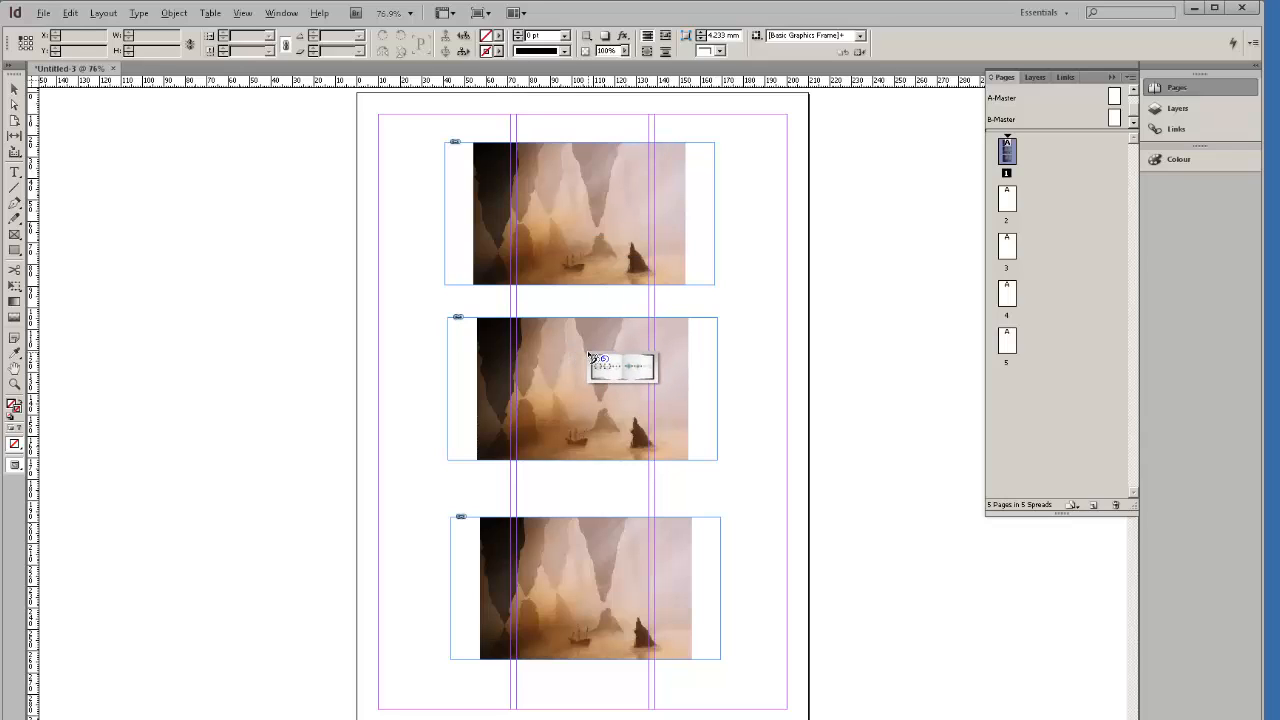
# Place the book spread in the top frame, the tree in the middle and the misty landscape below.
pyautogui.press('alt')
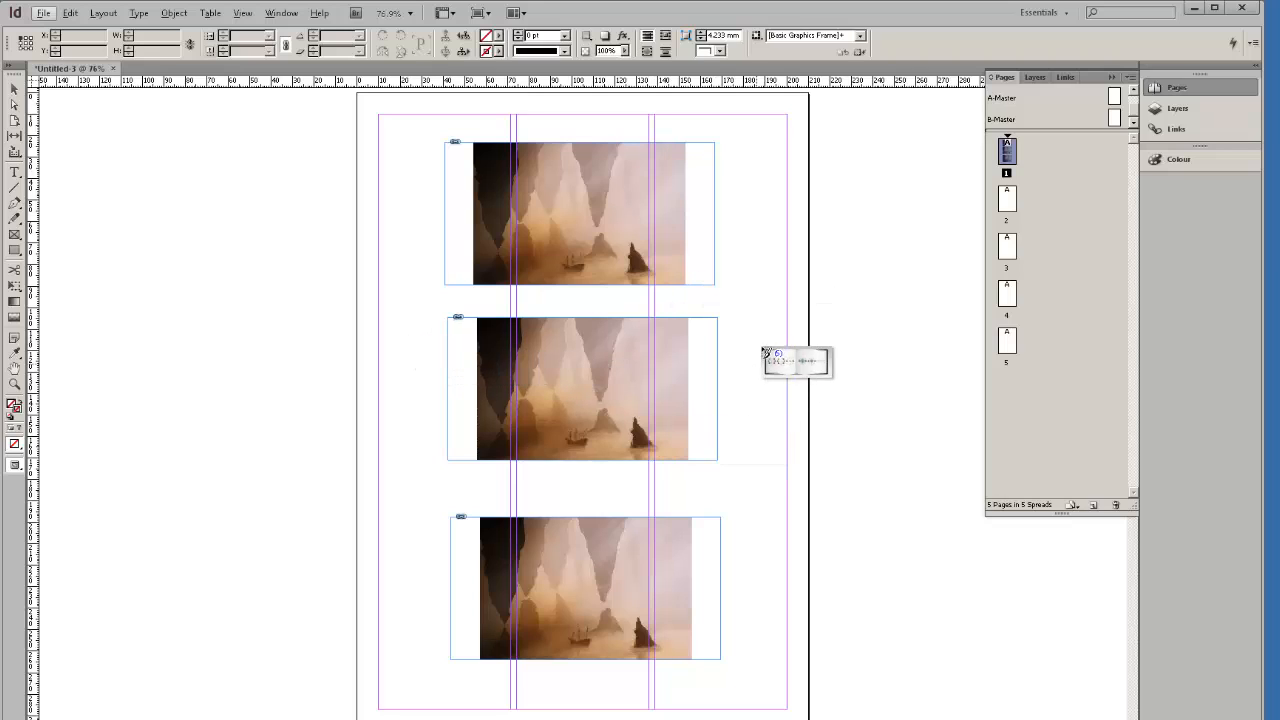
pyautogui.press('alt')
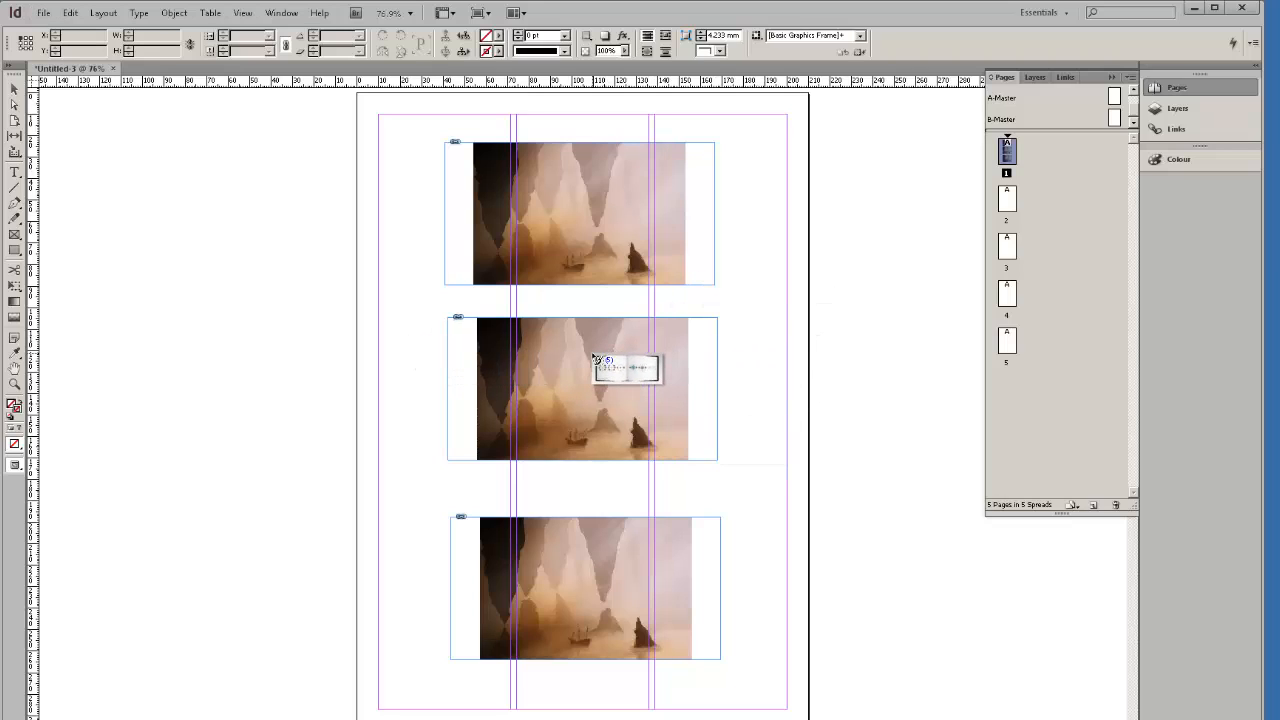
pyautogui.click(590, 356)
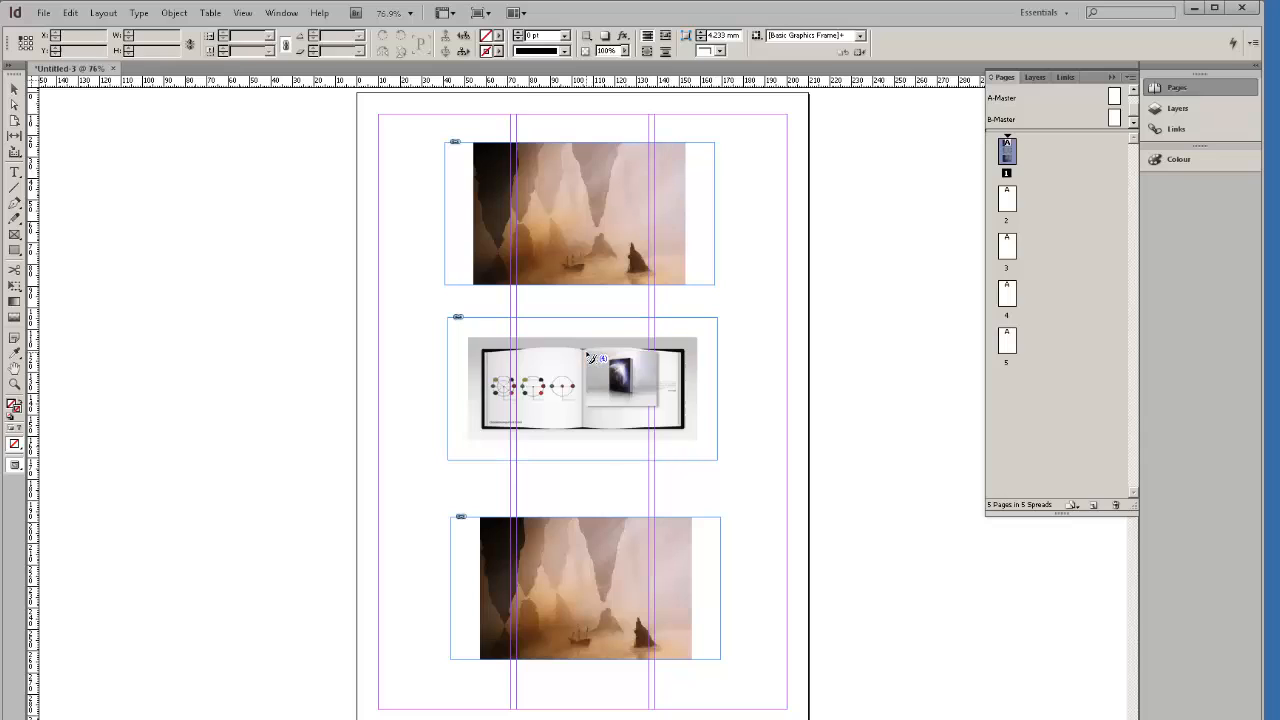
pyautogui.click(602, 536)
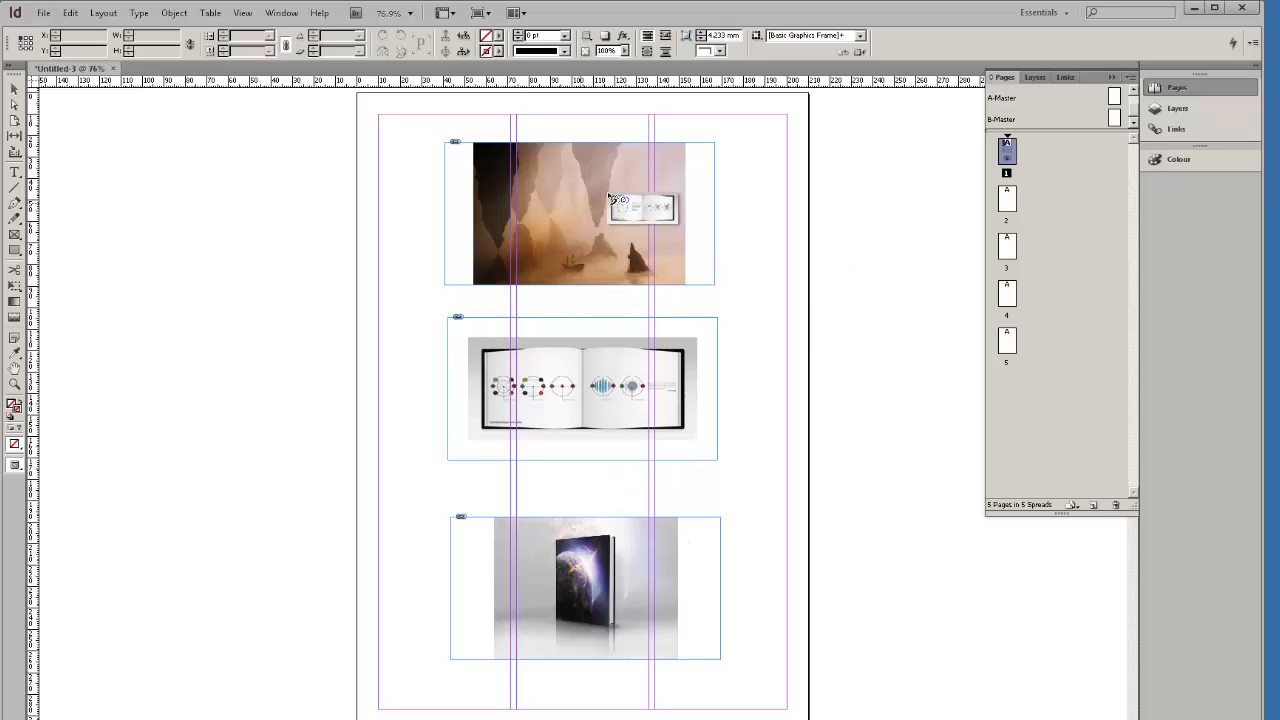
pyautogui.moveTo(580, 219); pyautogui.dragTo(581, 220)
pyautogui.click(602, 360)
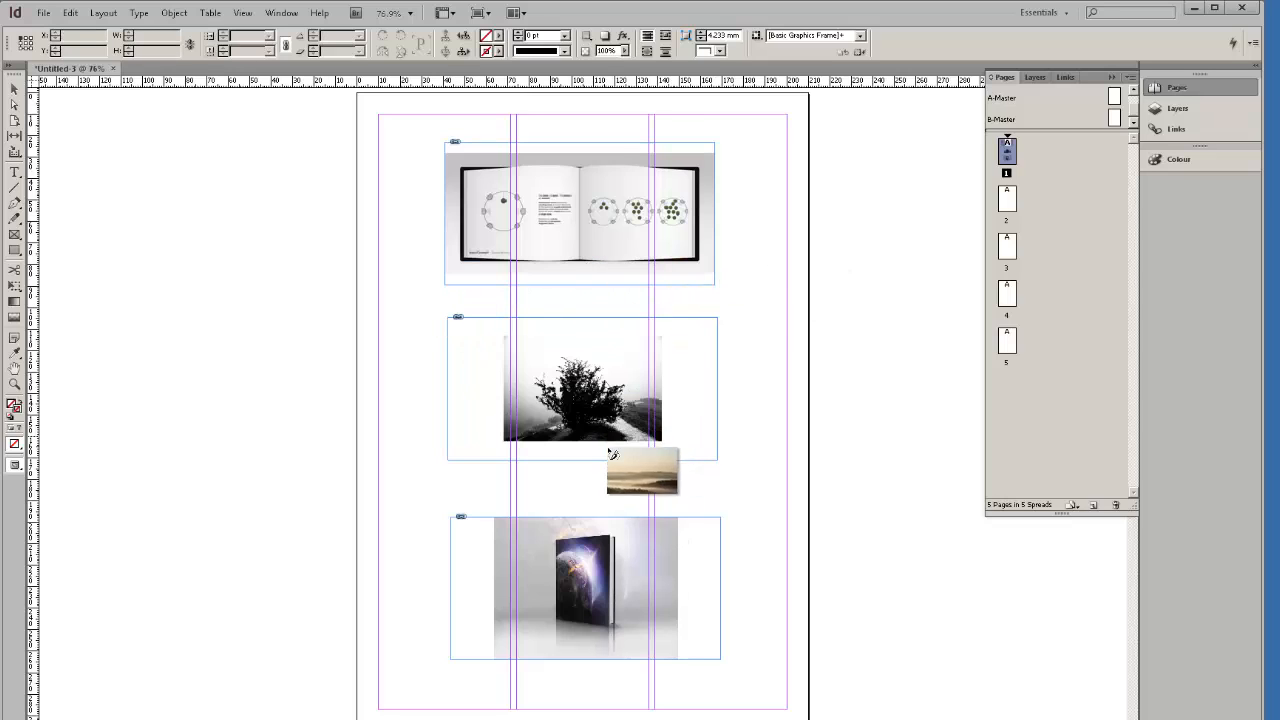
pyautogui.click(602, 530)
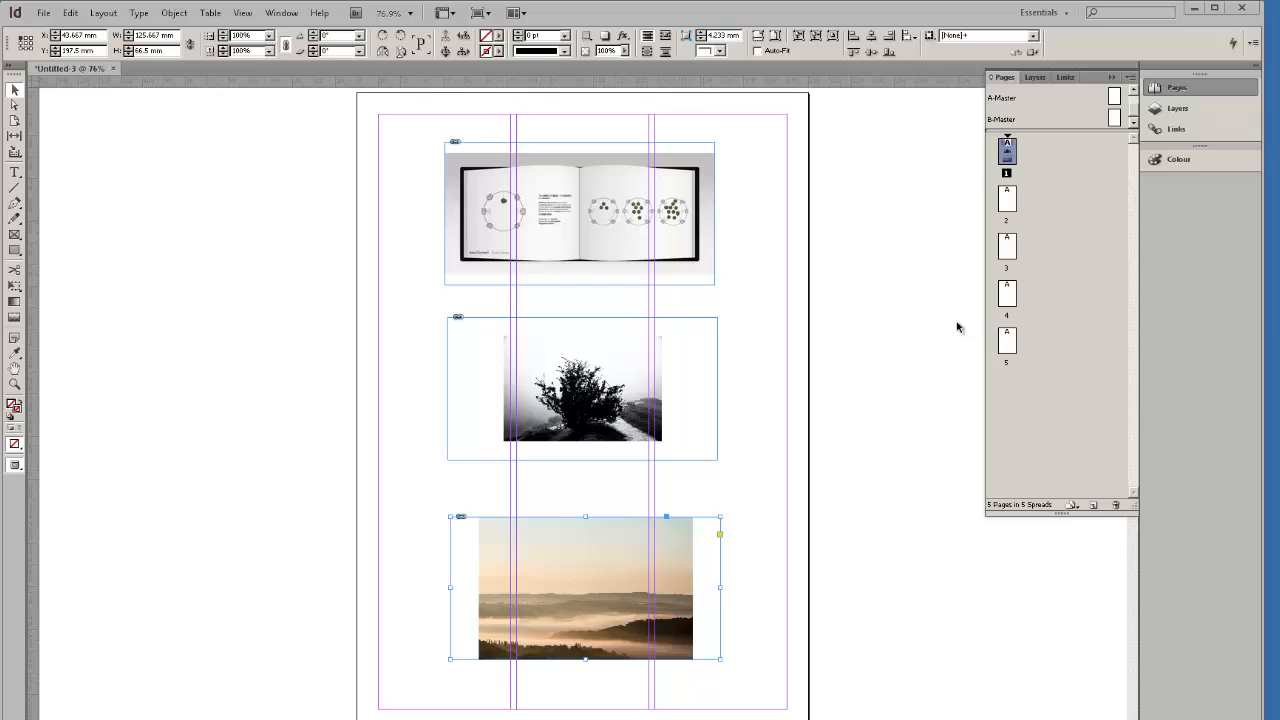
pyautogui.click(604, 211)
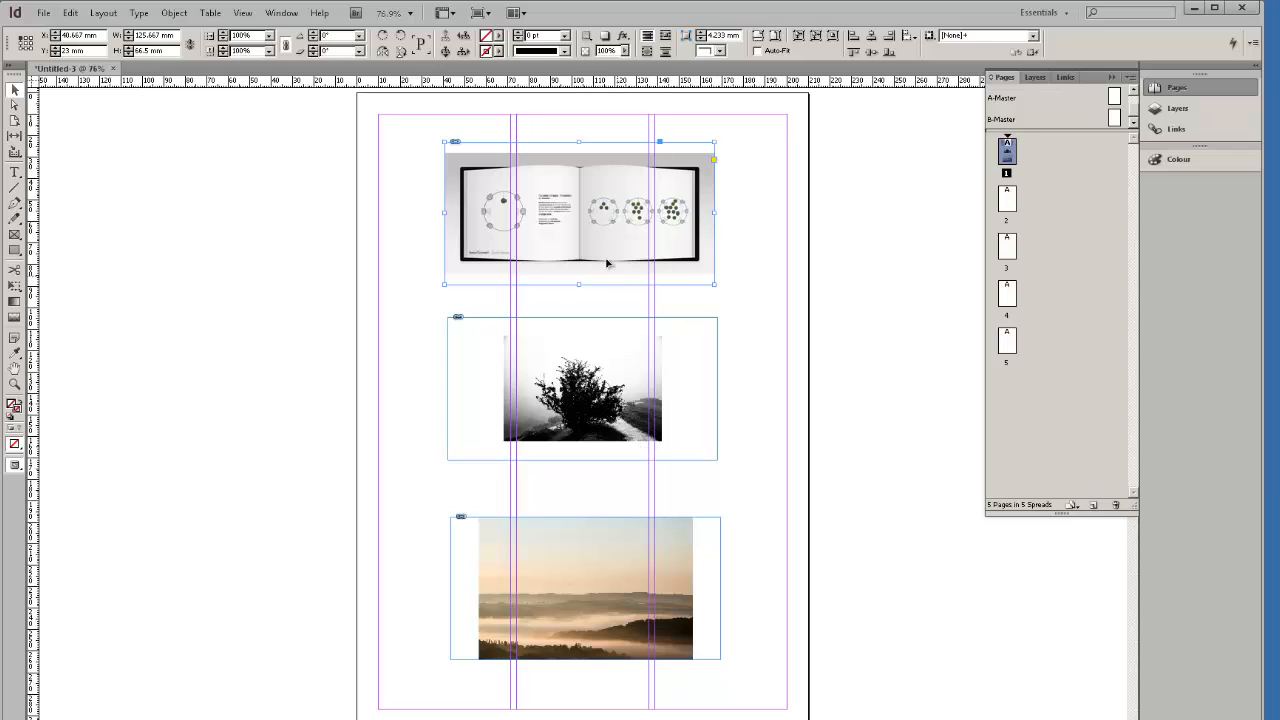
pyautogui.moveTo(586, 244)
pyautogui.mouseDown()
pyautogui.moveTo(609, 243)
pyautogui.moveTo(592, 250)
pyautogui.mouseUp()
# Delete the top, middle and bottom image frames, then draw a text frame from the top-left margin corner.
pyautogui.press('Delete')
pyautogui.click(618, 394)
pyautogui.press('Delete')
pyautogui.click(625, 530)
pyautogui.press('Delete')
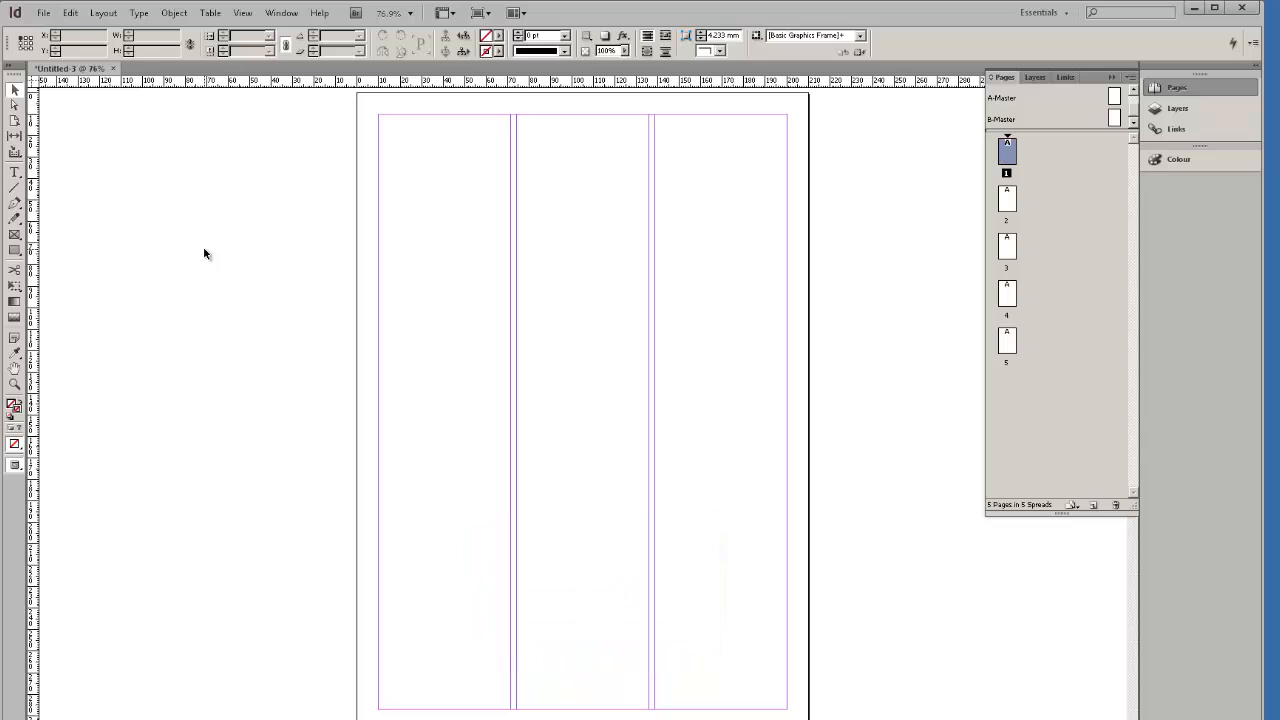
pyautogui.click(16, 177)
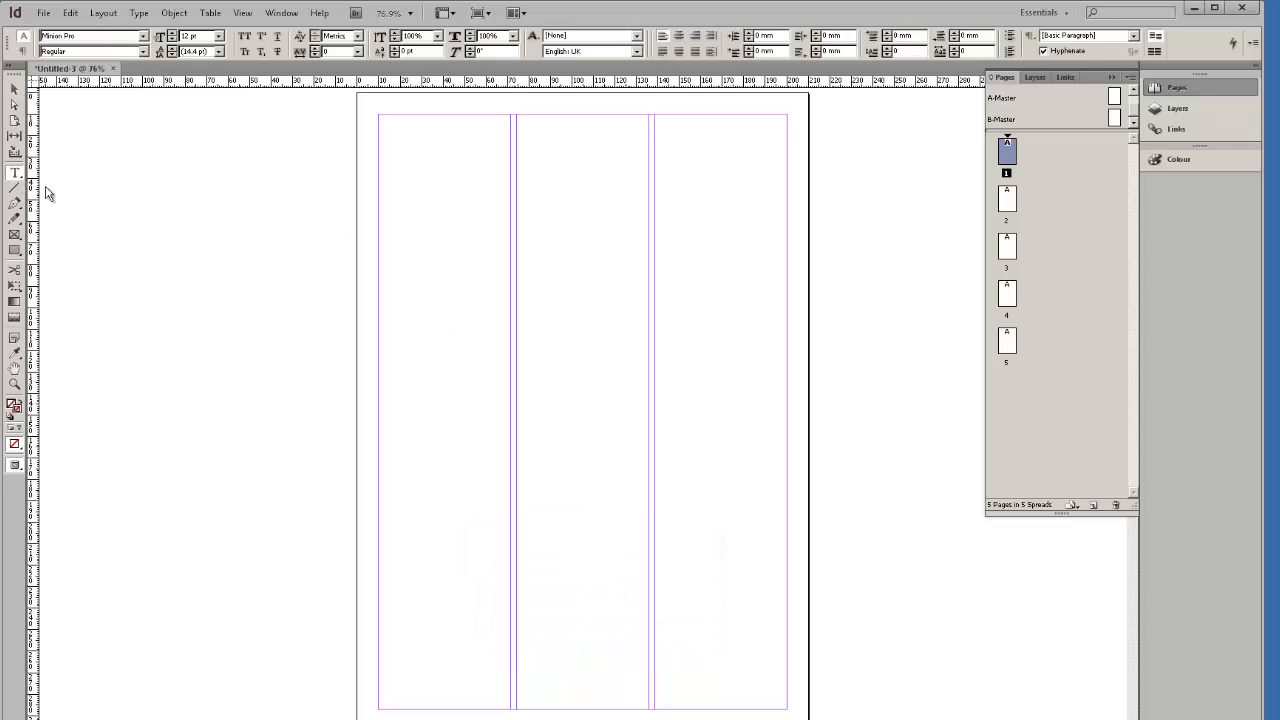
pyautogui.moveTo(378, 116); pyautogui.dragTo(649, 301)
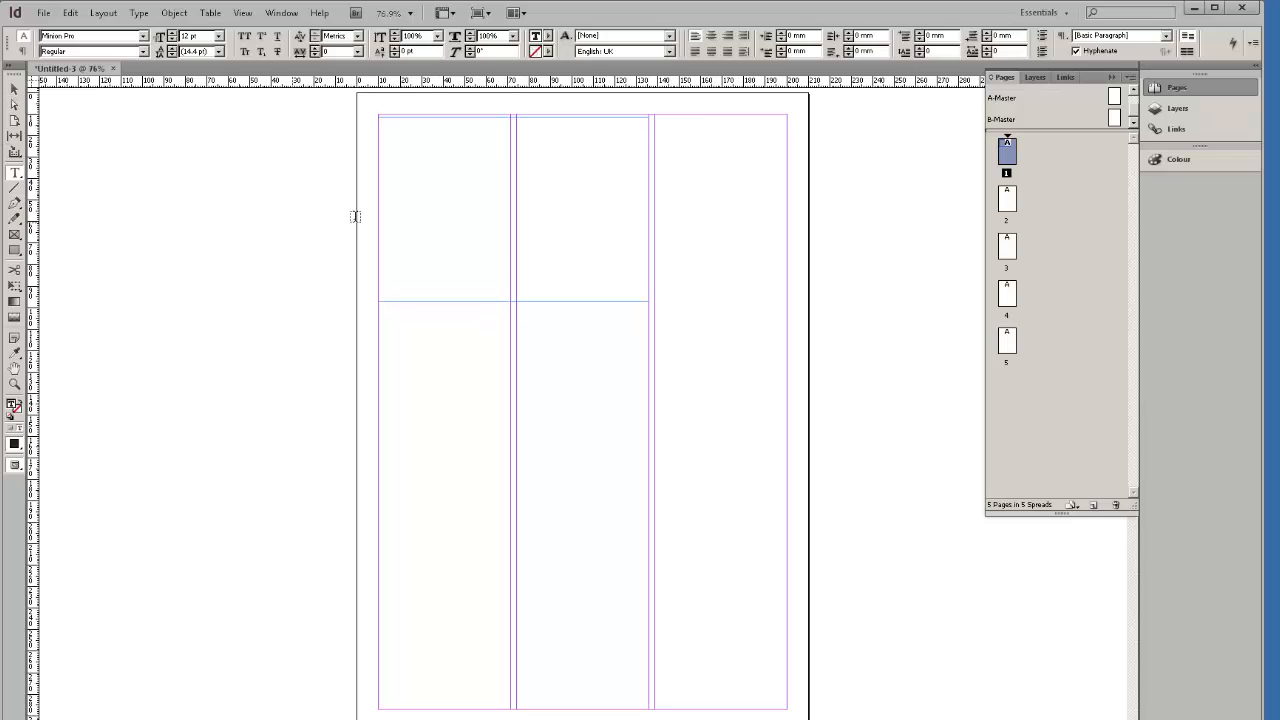
# Move the text frame and enlarge it, snapping it to the margin corner.
pyautogui.click(14, 92)
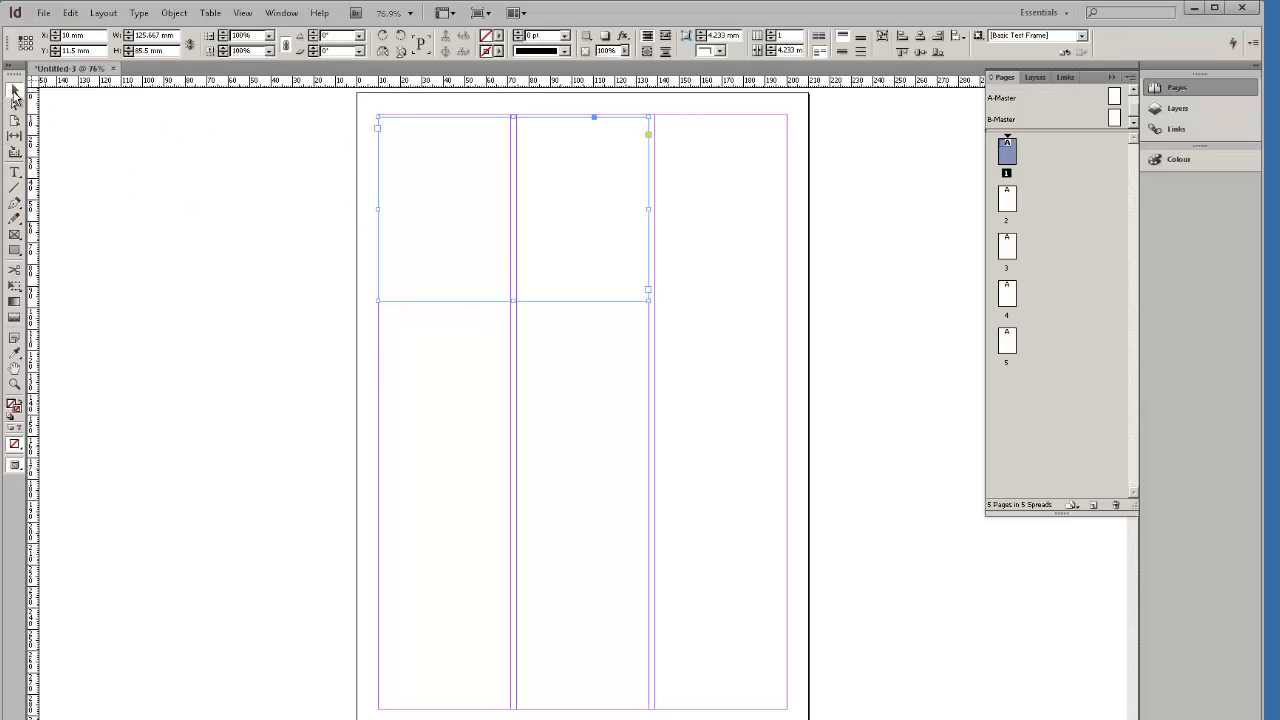
pyautogui.moveTo(447, 127); pyautogui.dragTo(477, 131)
pyautogui.moveTo(649, 291); pyautogui.dragTo(787, 448)
# Type 'i am the best ev0000r!!!' in the frame and select the whole line.
pyautogui.click(15, 173)
pyautogui.click(460, 248)
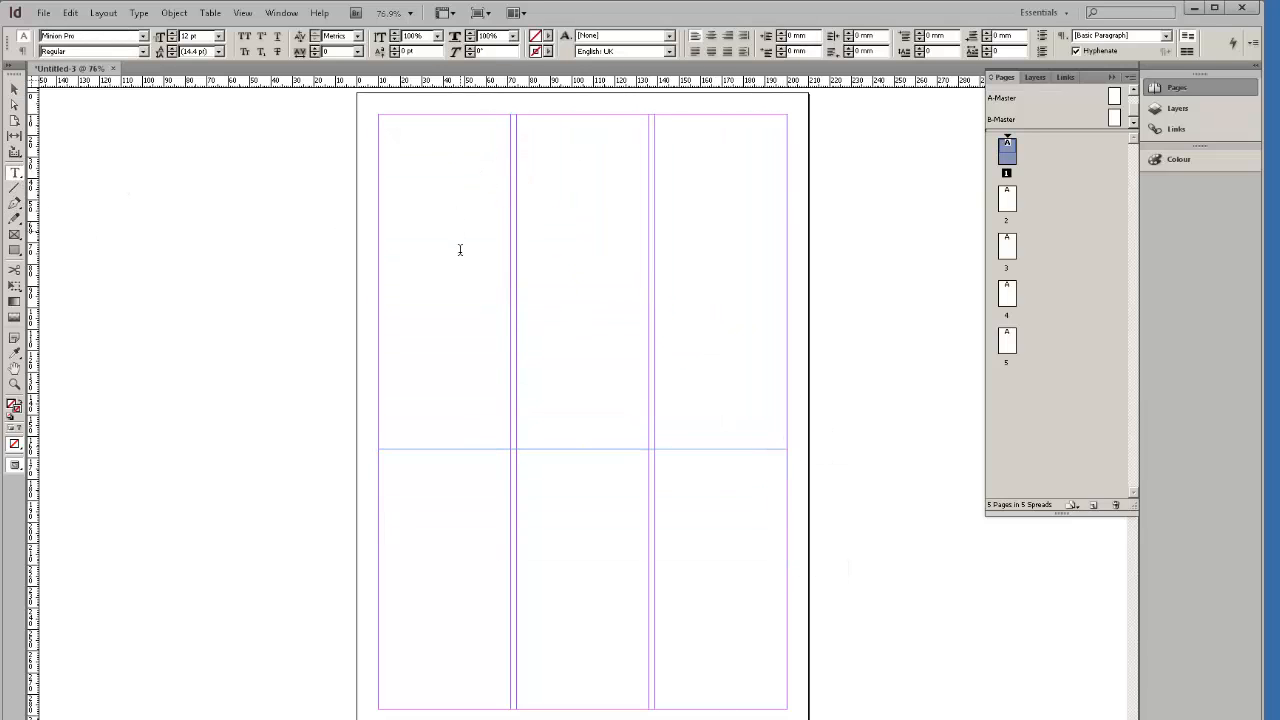
pyautogui.write('i am the best e')
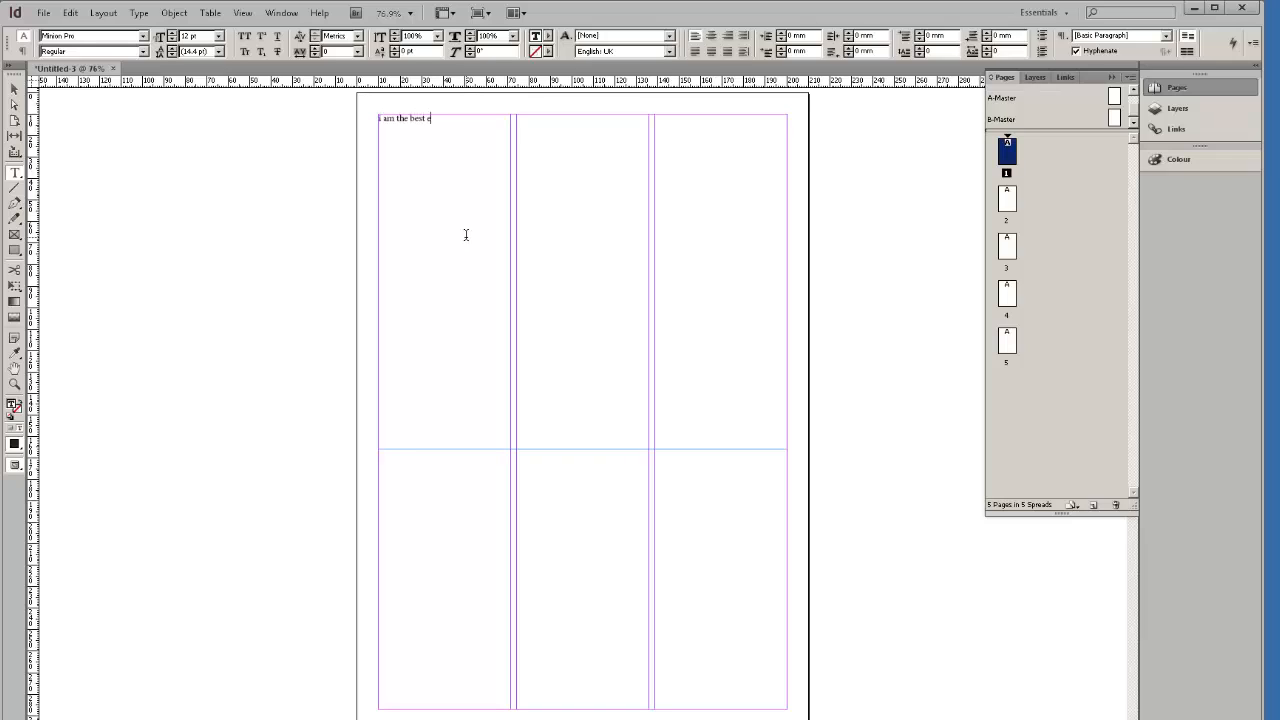
pyautogui.write('v0000r!!!')
pyautogui.moveTo(489, 121); pyautogui.dragTo(340, 137)
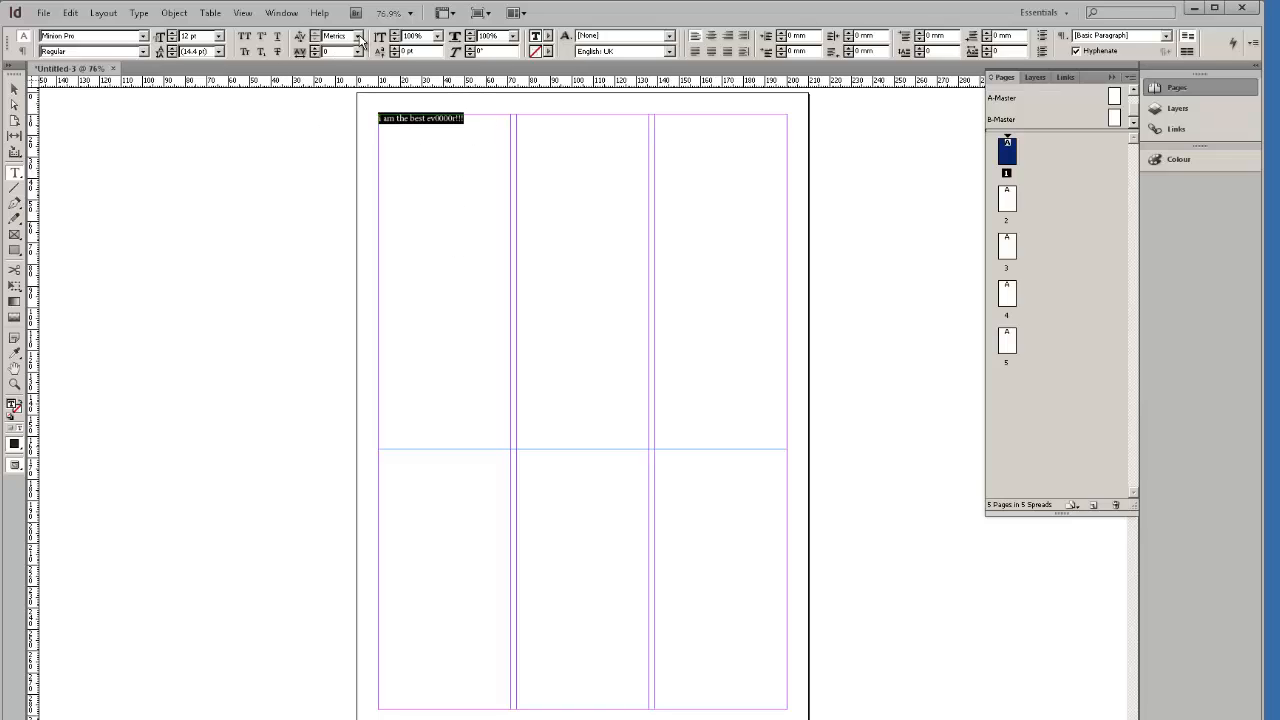
pyautogui.click(482, 188)
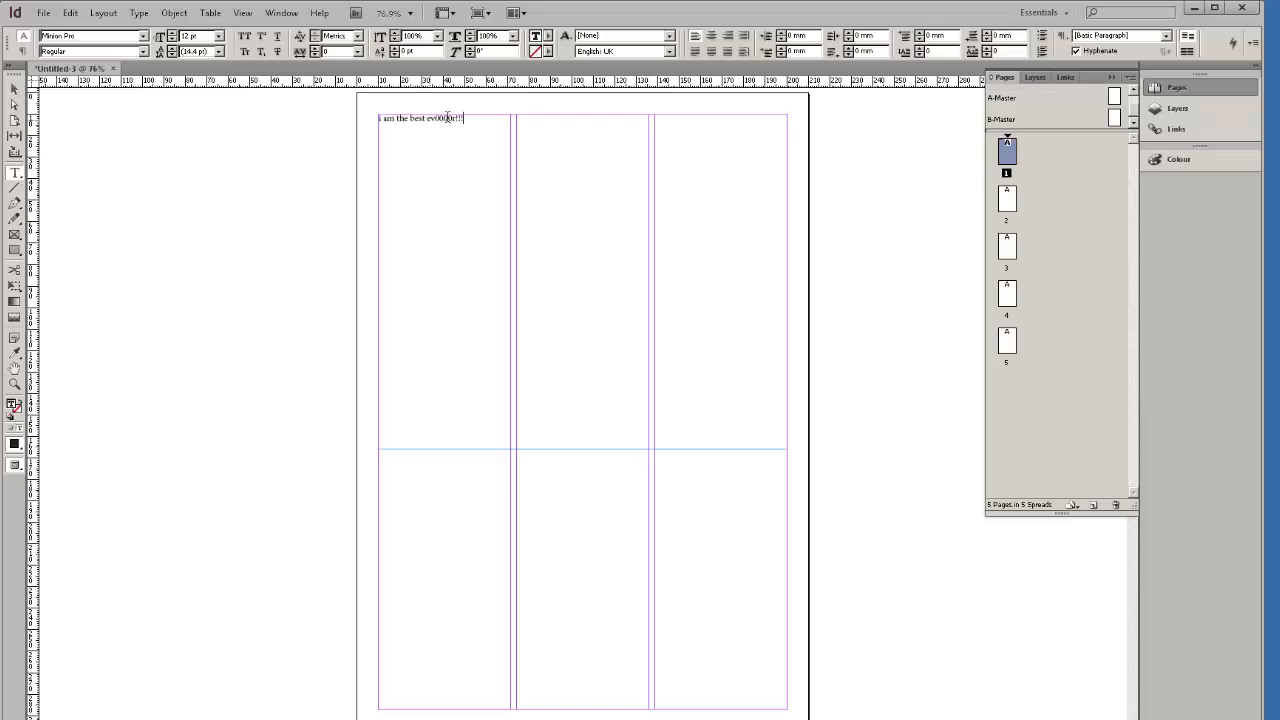
pyautogui.moveTo(477, 119); pyautogui.dragTo(349, 120)
# Set the selected line in ITC Avant Garde Gothic Std Book at 72 pt.
pyautogui.click(142, 38)
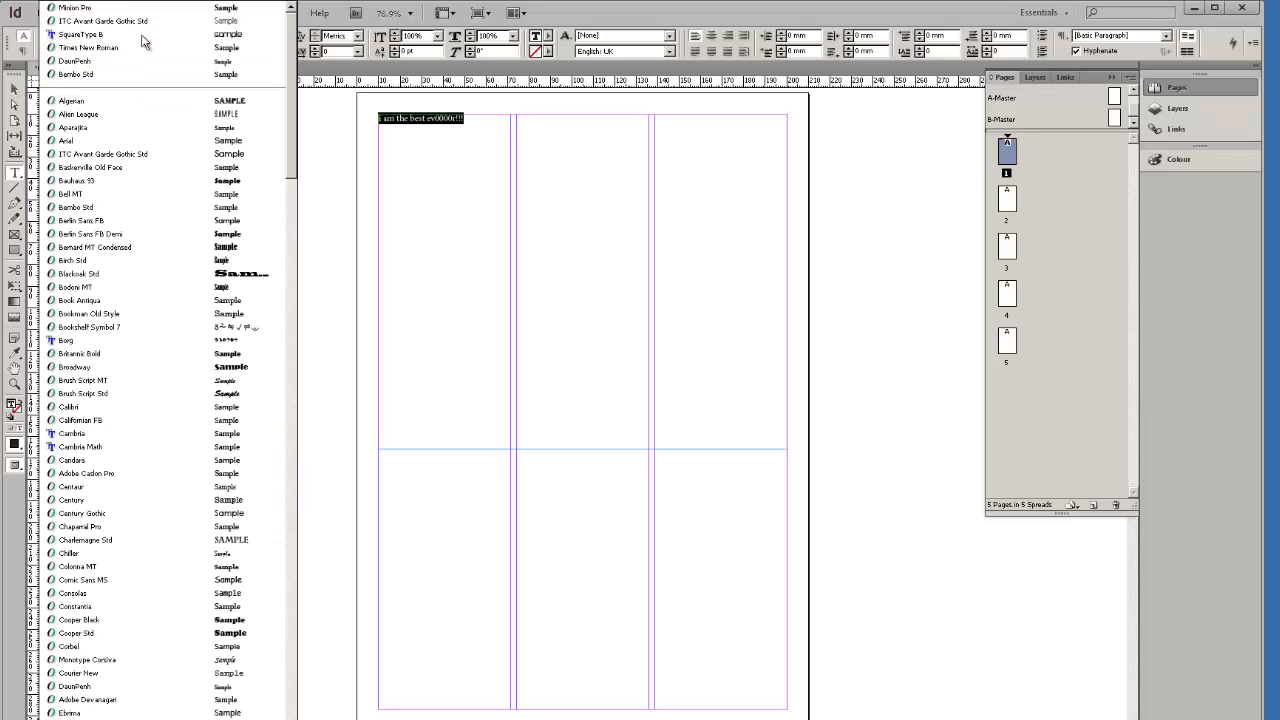
pyautogui.click(161, 155)
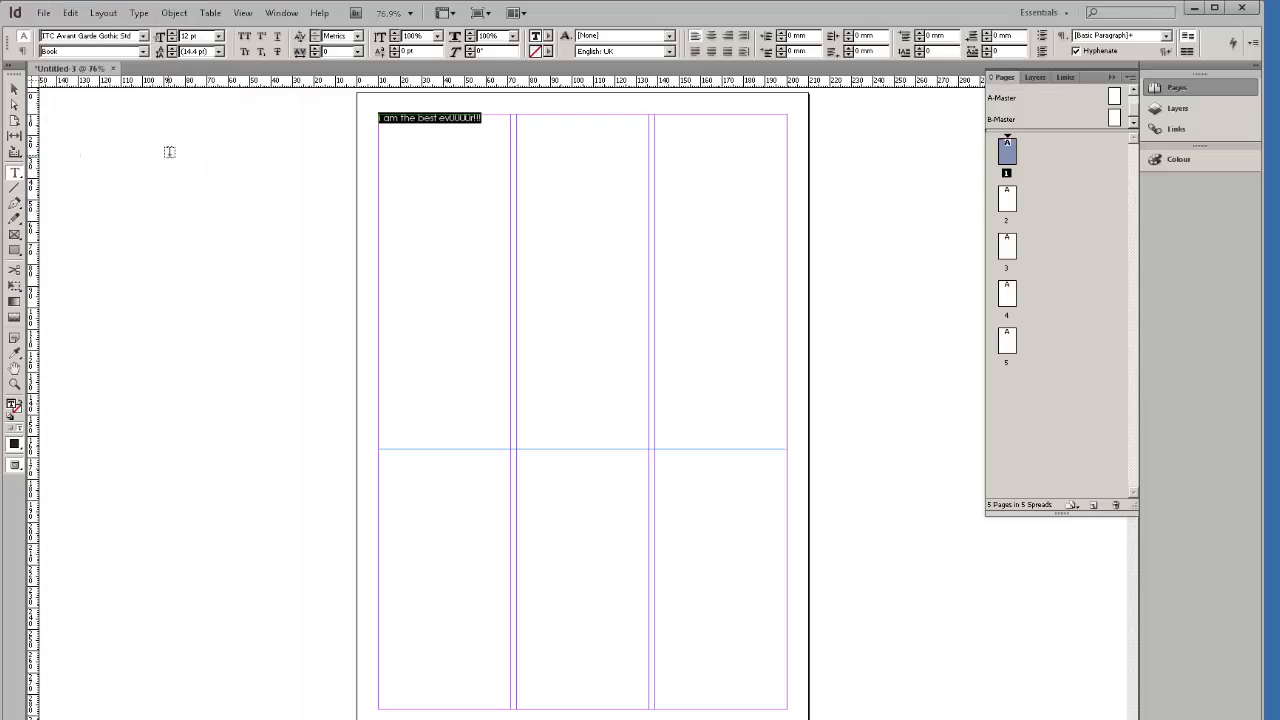
pyautogui.click(144, 52)
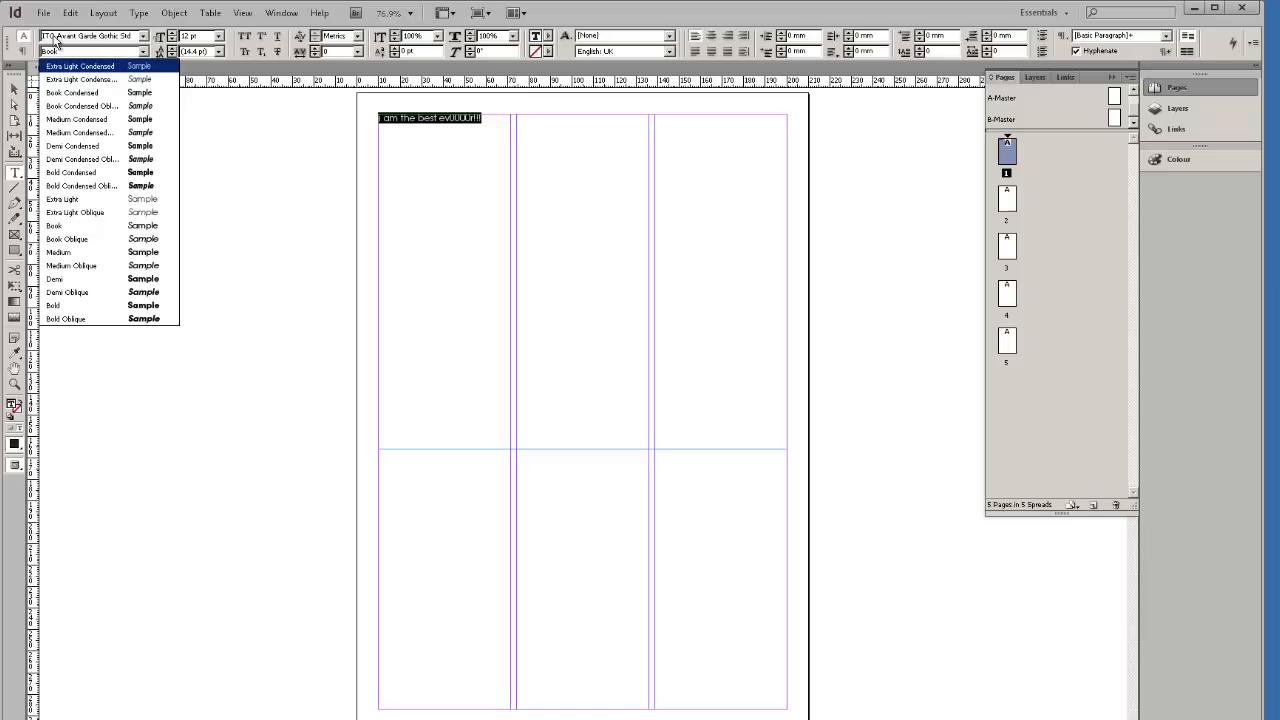
pyautogui.click(144, 52)
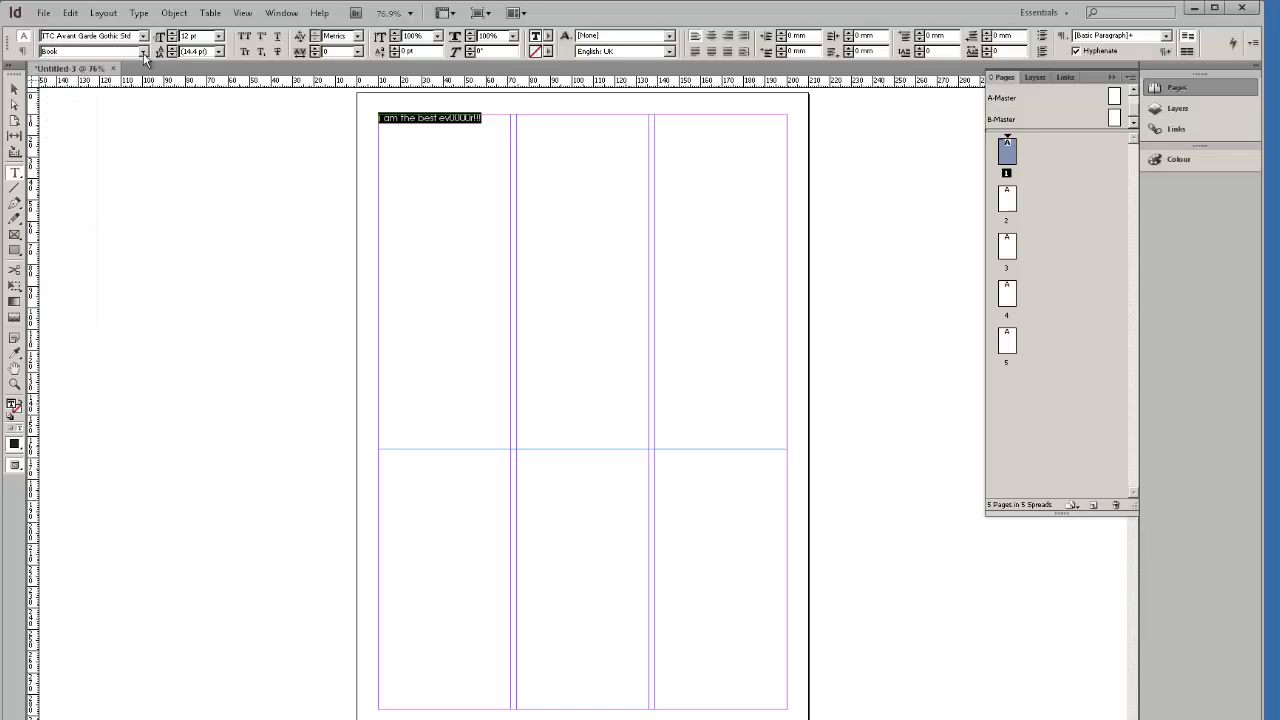
pyautogui.click(219, 36)
pyautogui.click(219, 36)
pyautogui.click(219, 36)
pyautogui.click(213, 191)
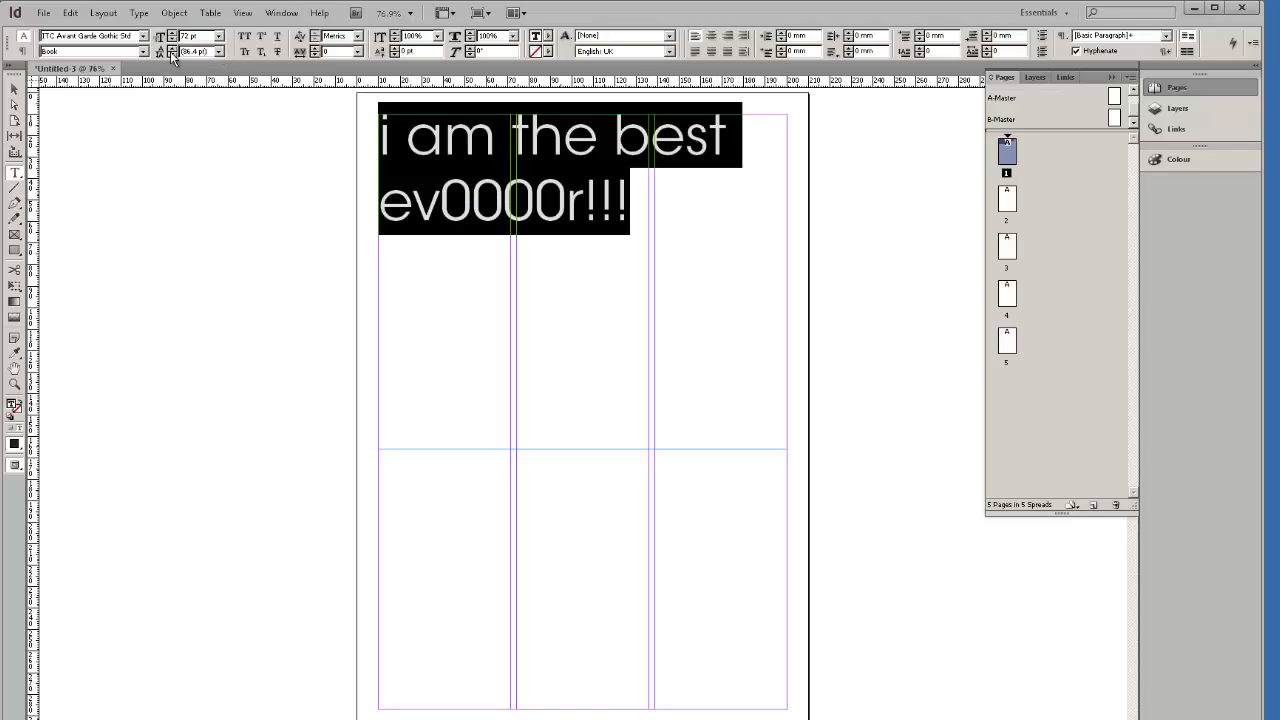
# Review the 72 pt text wrapping onto two lines and reselect all of it.
pyautogui.click(627, 200)
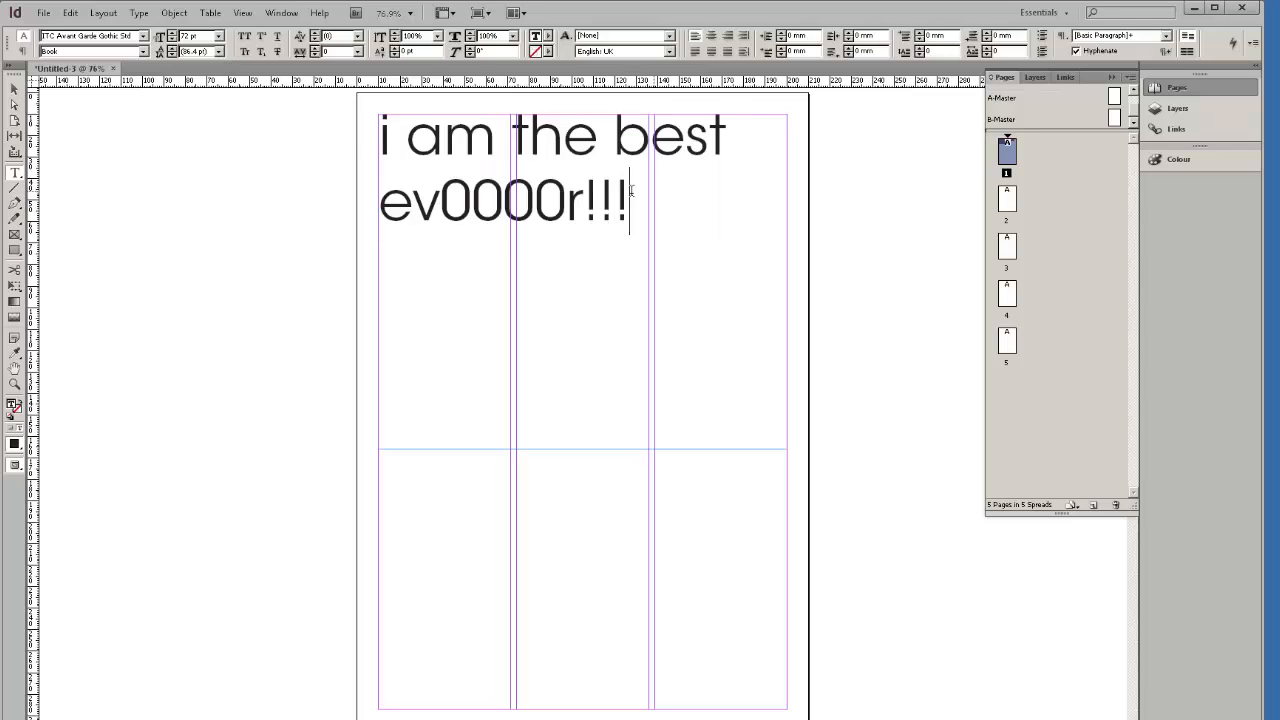
pyautogui.moveTo(627, 200); pyautogui.dragTo(408, 163)
pyautogui.click(503, 172)
pyautogui.moveTo(632, 195); pyautogui.dragTo(250, 147)
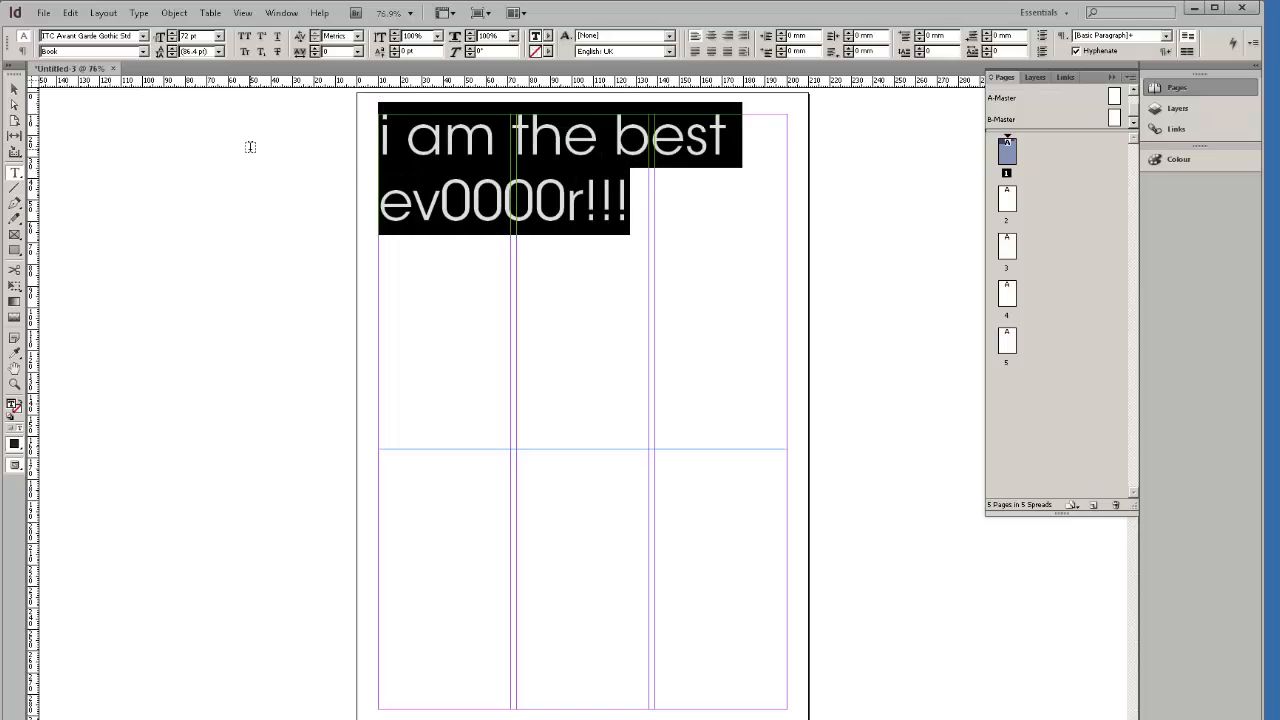
pyautogui.click(665, 208)
pyautogui.moveTo(665, 208); pyautogui.dragTo(377, 138)
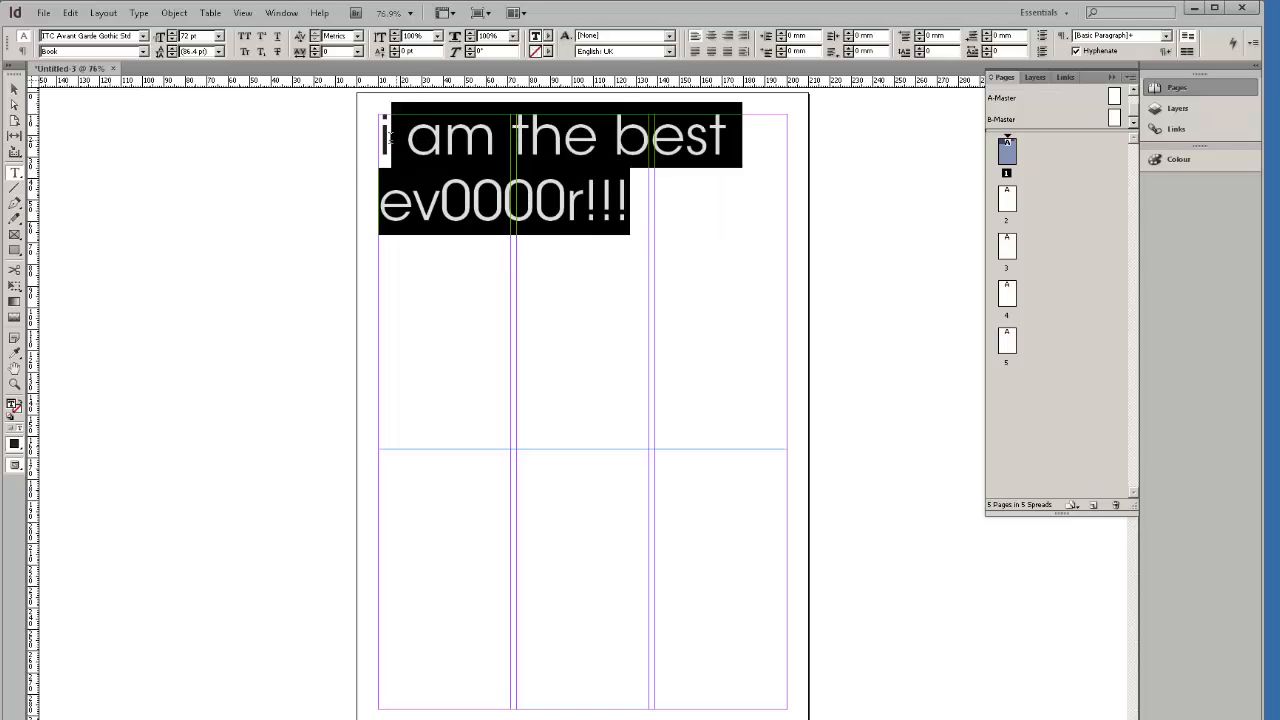
pyautogui.click(219, 52)
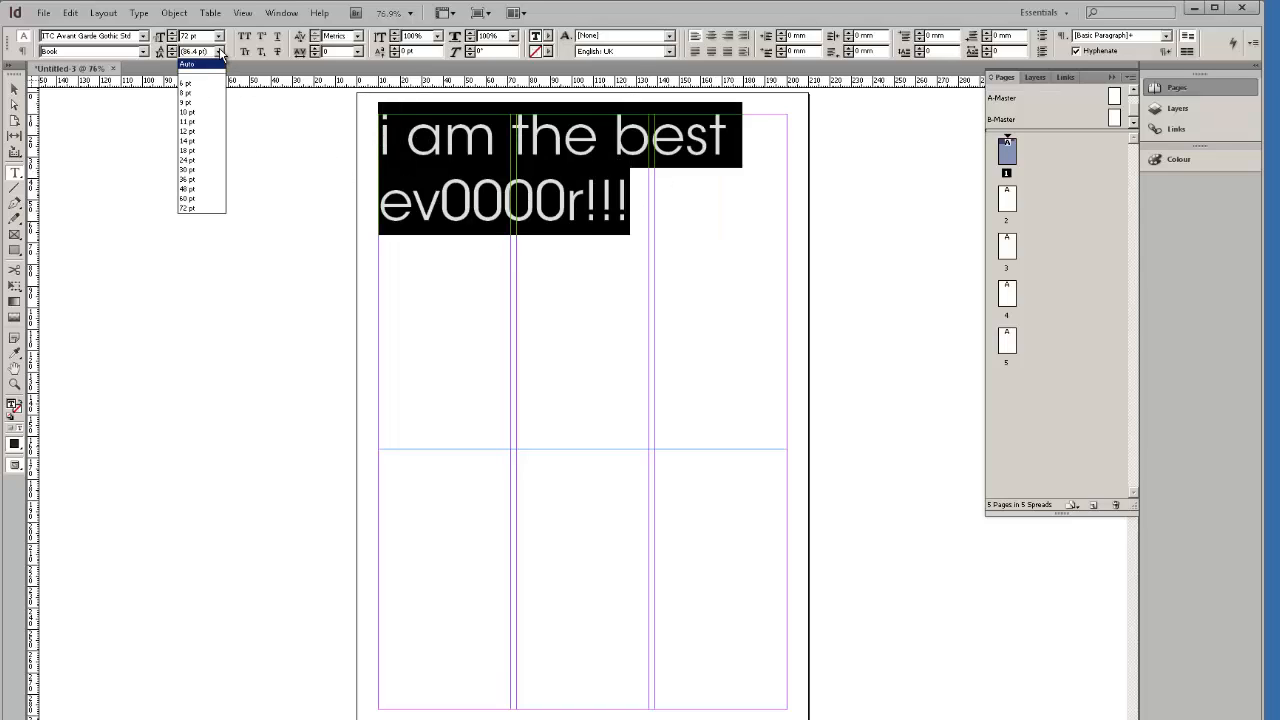
# Try 24 pt leading, then set the headline's leading back to Auto.
pyautogui.click(213, 158)
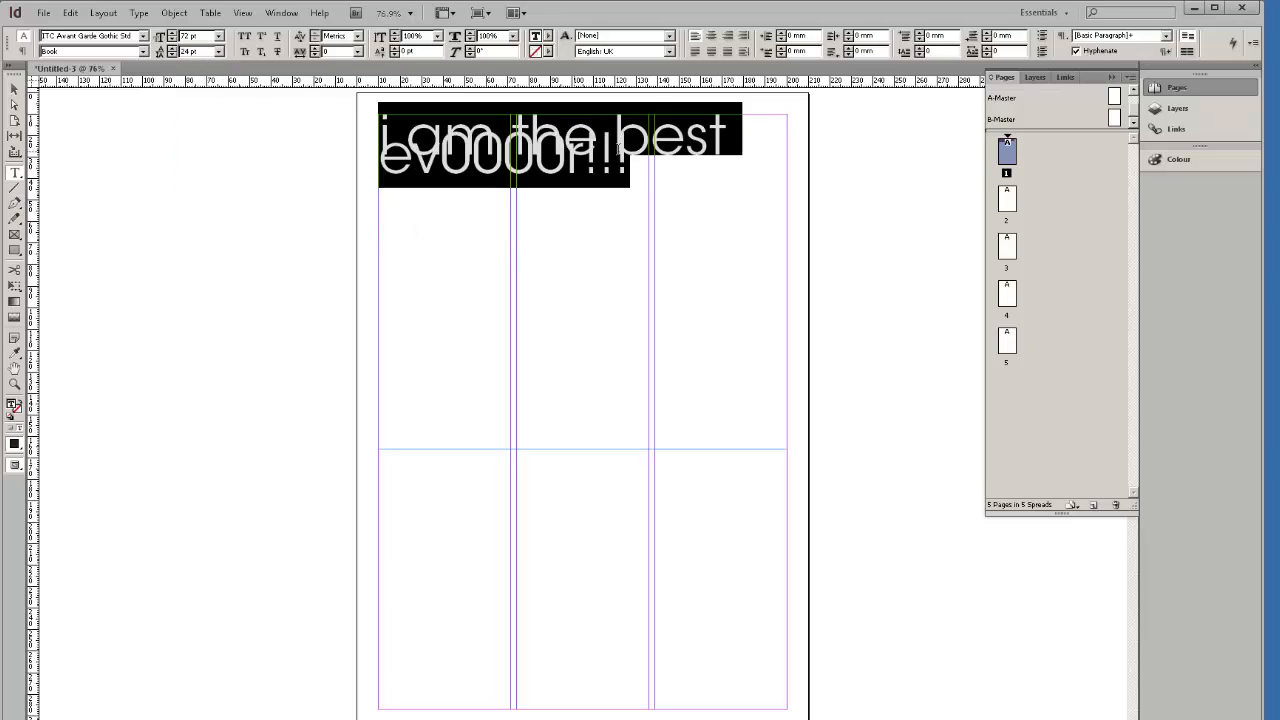
pyautogui.click(219, 51)
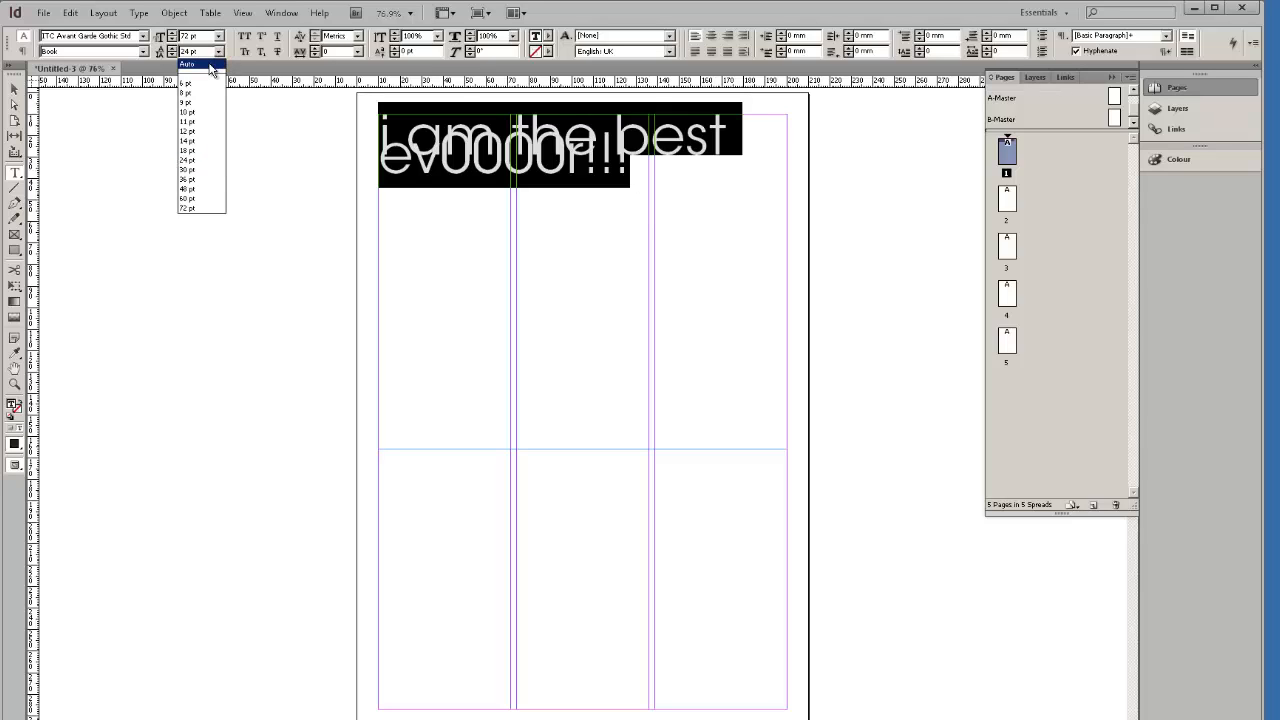
pyautogui.click(211, 66)
pyautogui.click(659, 222)
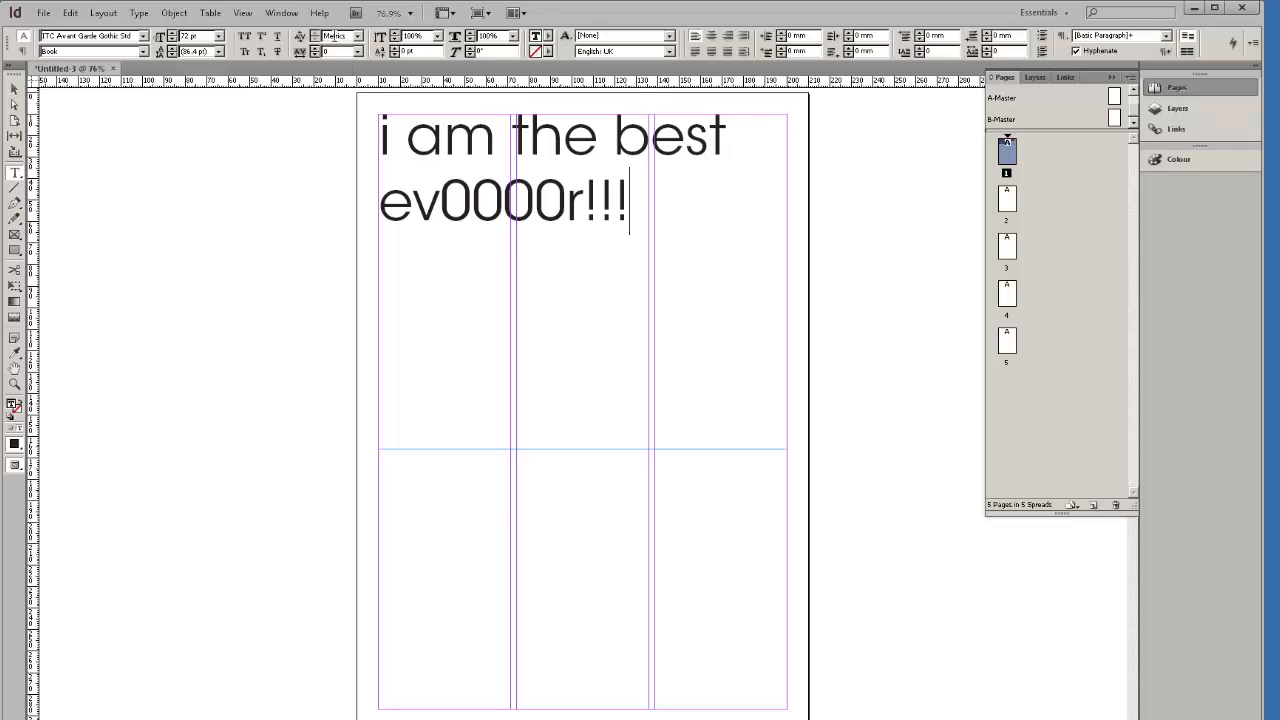
# Place the caret between letter pairs in best, the and ev0000r to inspect kerning.
pyautogui.click(301, 38)
pyautogui.click(649, 141)
pyautogui.click(564, 142)
pyautogui.click(438, 212)
# Zoom in and set the kerning between e and v of ev0000r to 0.
pyautogui.scroll(3, 425, 204)
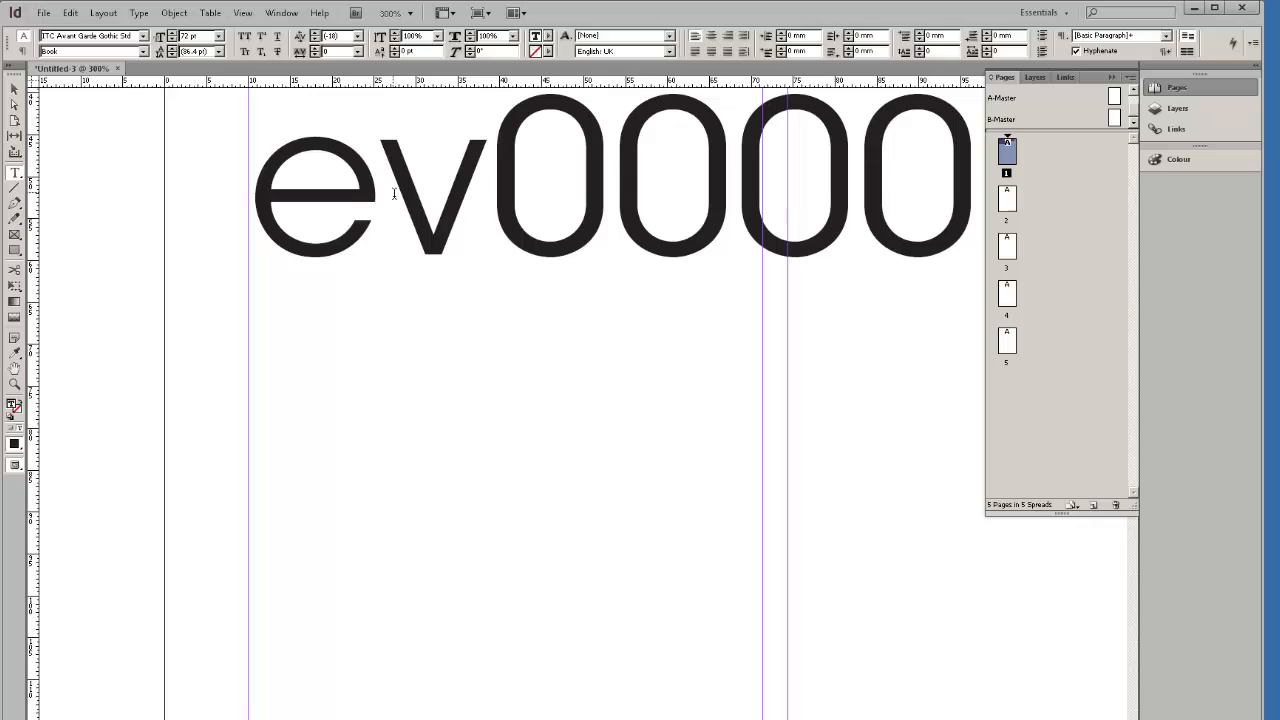
pyautogui.click(366, 146)
pyautogui.moveTo(431, 178); pyautogui.dragTo(397, 191)
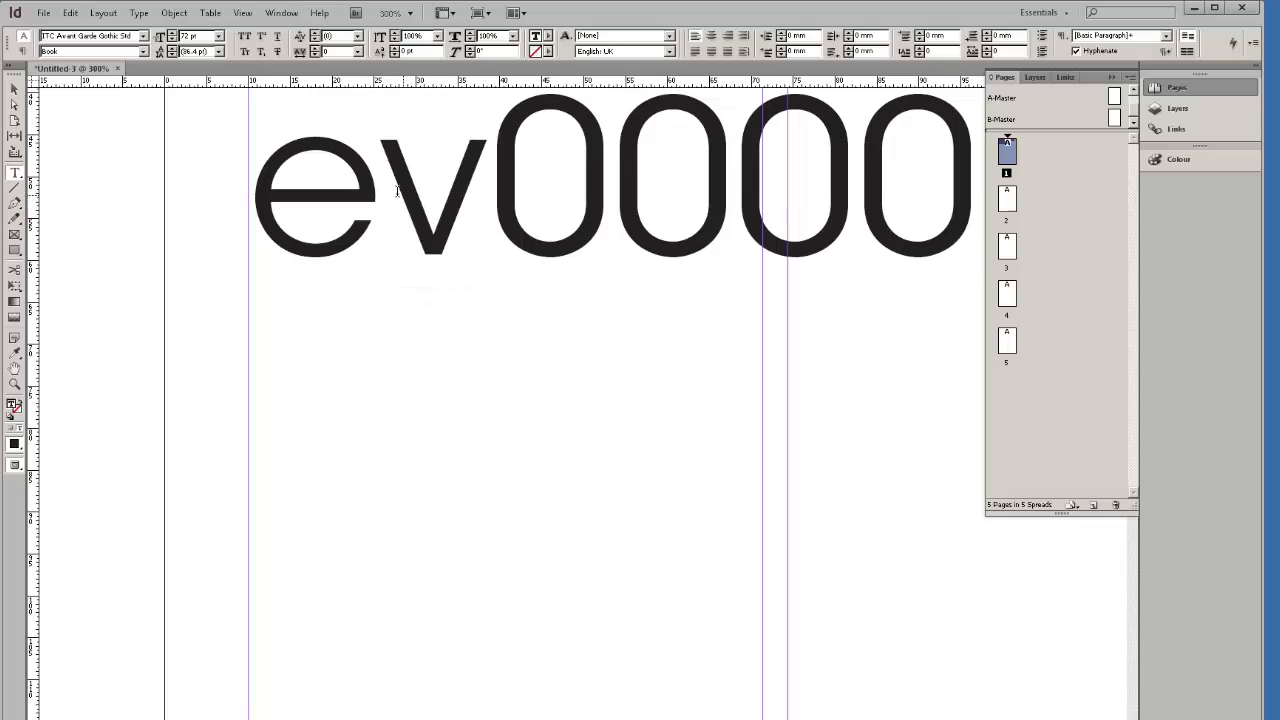
pyautogui.click(357, 35)
pyautogui.click(330, 144)
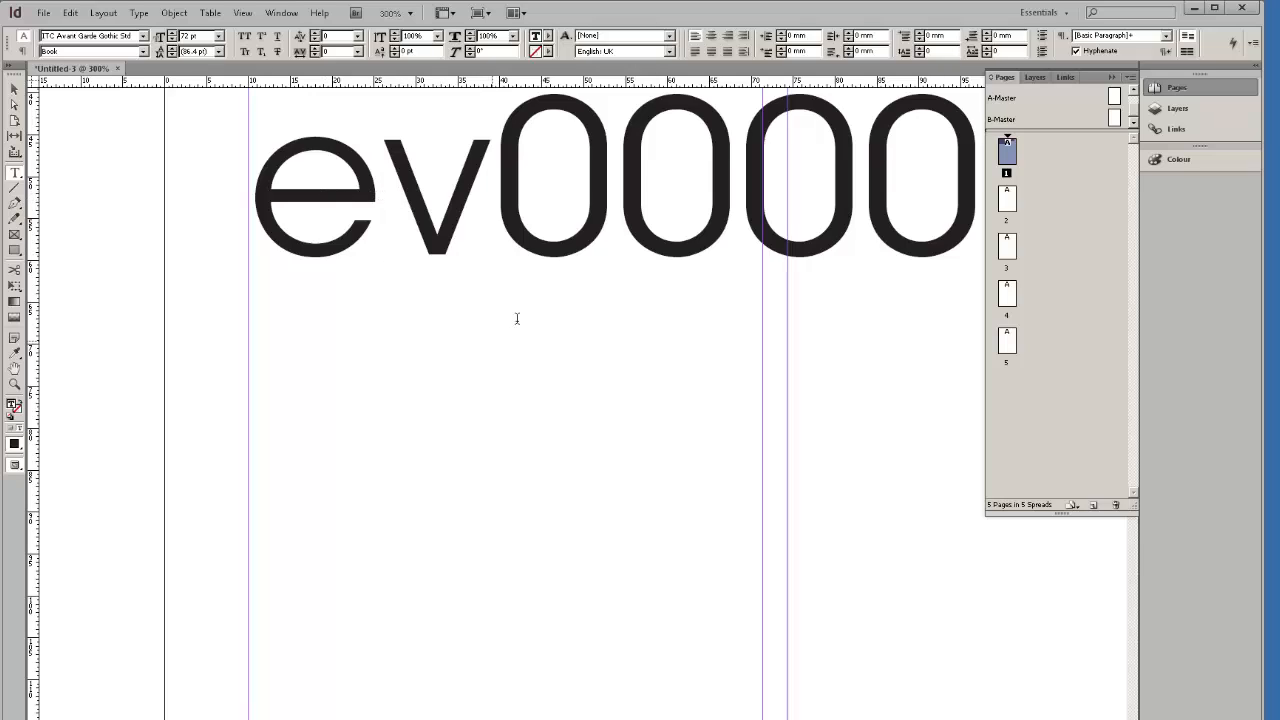
pyautogui.click(529, 259)
pyautogui.click(413, 228)
# Nudge the e–v kerning with Alt+arrows, try -10, then switch the pair to Optical kerning.
pyautogui.hotkey('alt', 'Left')
pyautogui.hotkey('alt', 'Left')
pyautogui.hotkey('alt', 'Left')
pyautogui.hotkey('alt', 'Left')
pyautogui.hotkey('alt', 'Left')
pyautogui.hotkey('alt', 'Left')
pyautogui.hotkey('alt', 'Left')
pyautogui.hotkey('alt', 'Left')
pyautogui.hotkey('alt', 'Left')
pyautogui.hotkey('alt', 'Left')
pyautogui.hotkey('alt', 'Left')
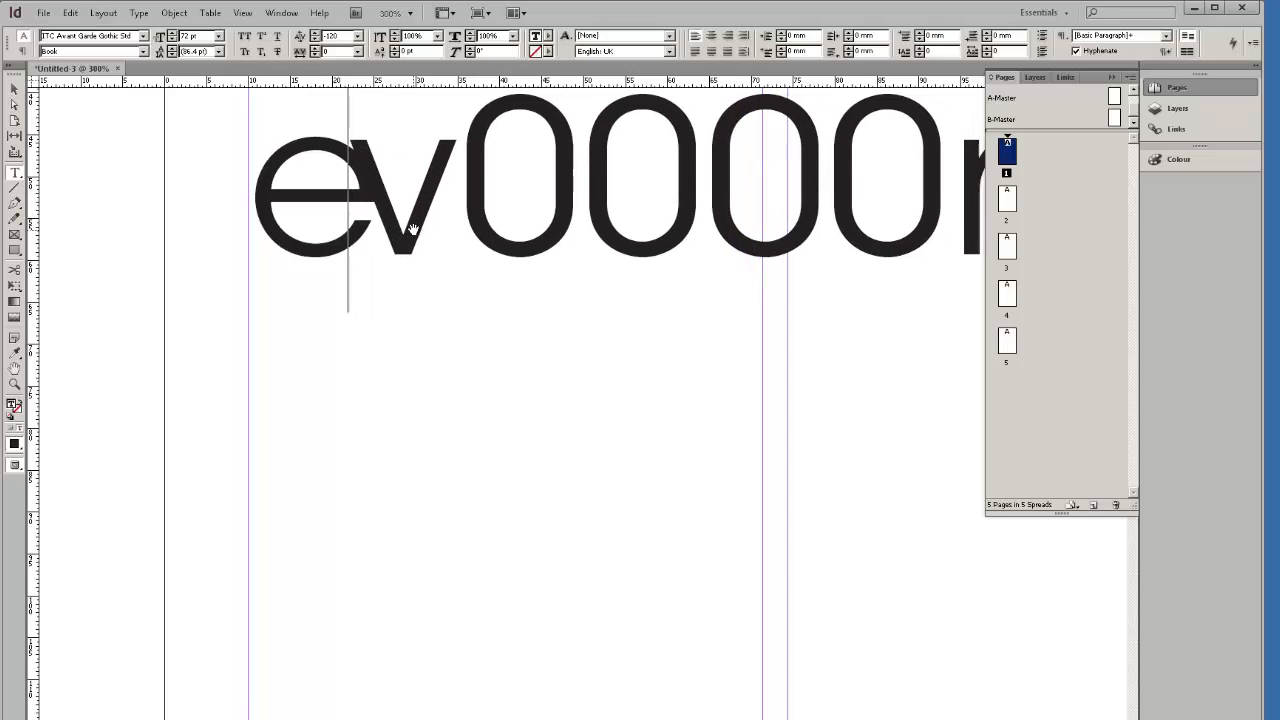
pyautogui.hotkey('alt', 'Right')
pyautogui.hotkey('alt', 'Right')
pyautogui.hotkey('alt', 'Right')
pyautogui.hotkey('alt', 'Right')
pyautogui.hotkey('alt', 'Right')
pyautogui.hotkey('alt', 'Right')
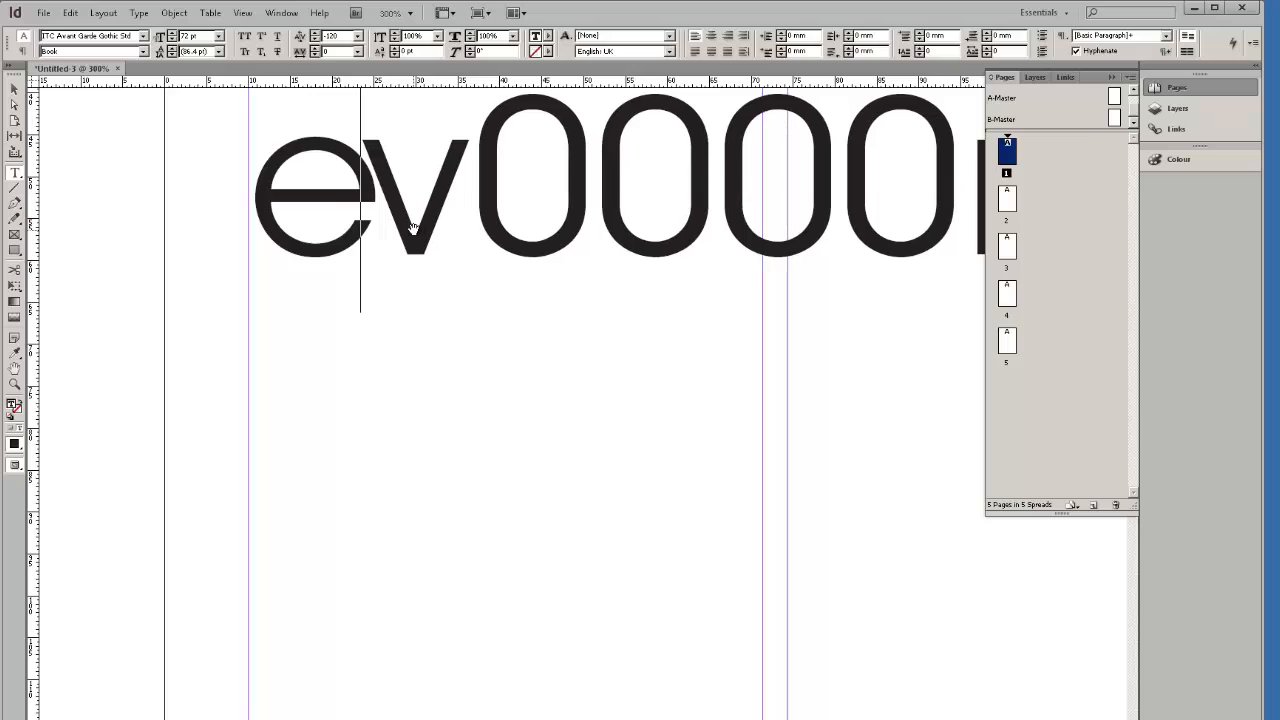
pyautogui.click(357, 36)
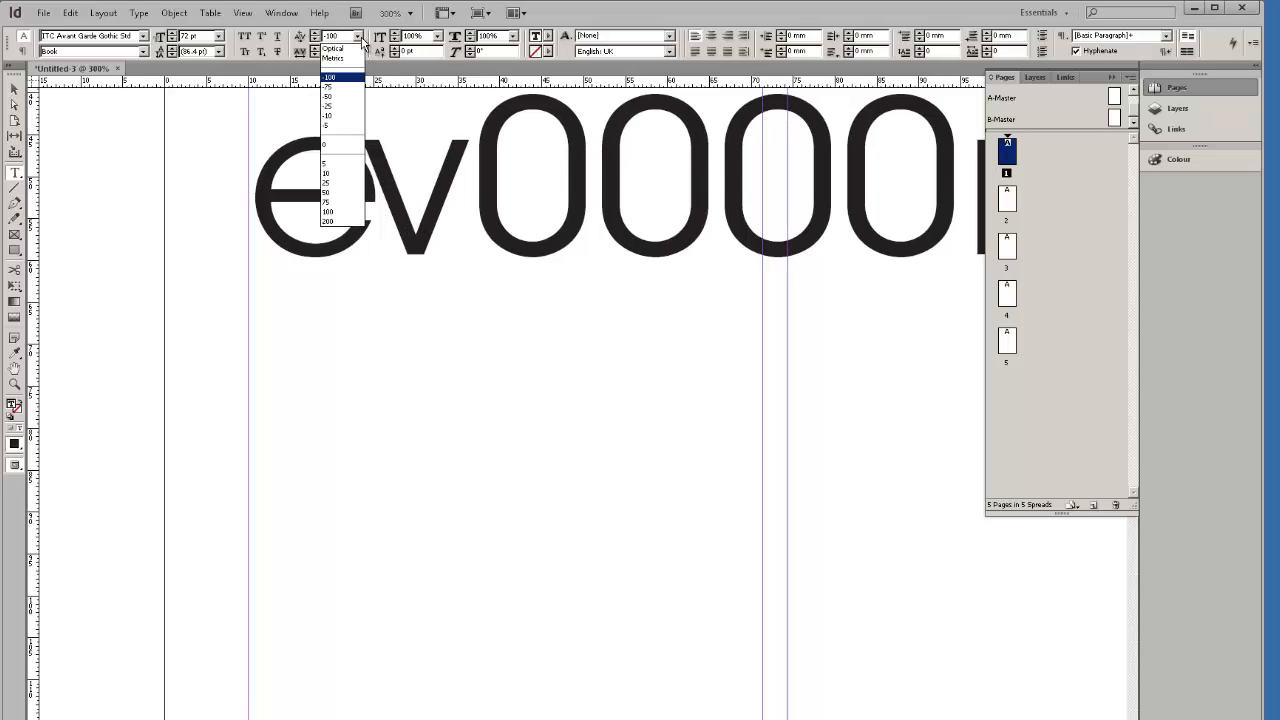
pyautogui.click(357, 36)
pyautogui.click(357, 36)
pyautogui.click(351, 115)
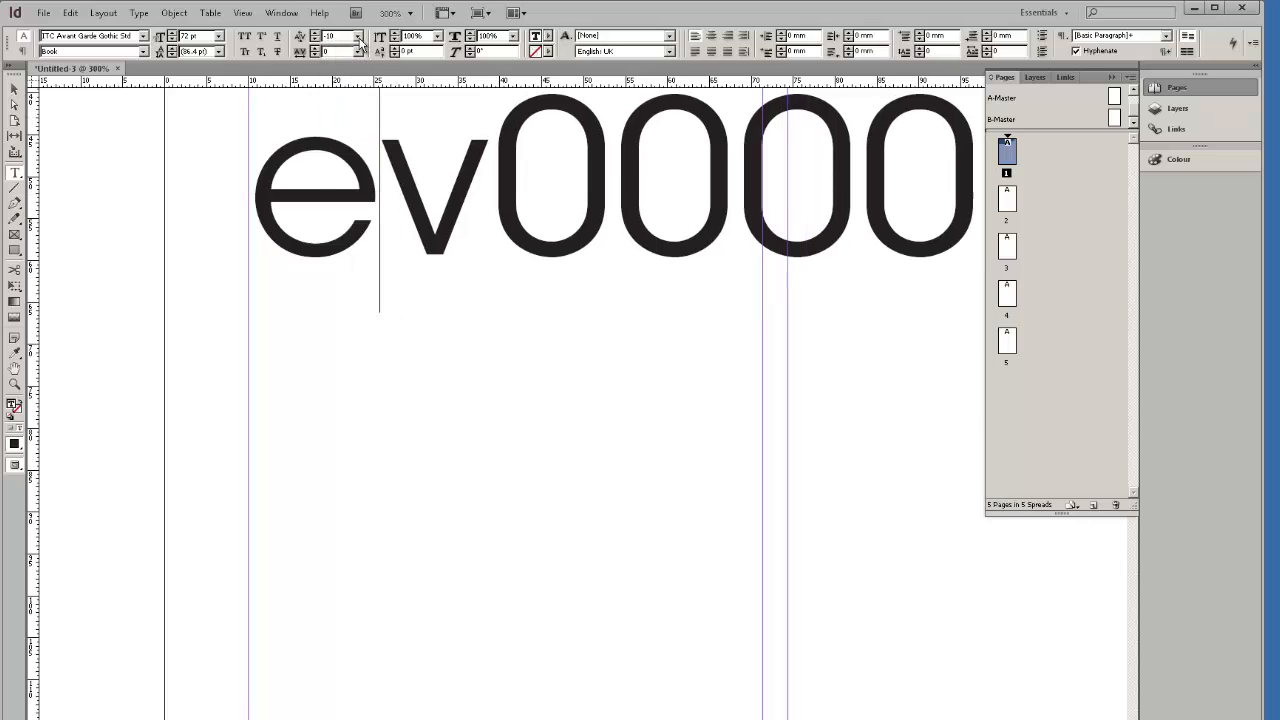
pyautogui.click(357, 36)
pyautogui.click(345, 48)
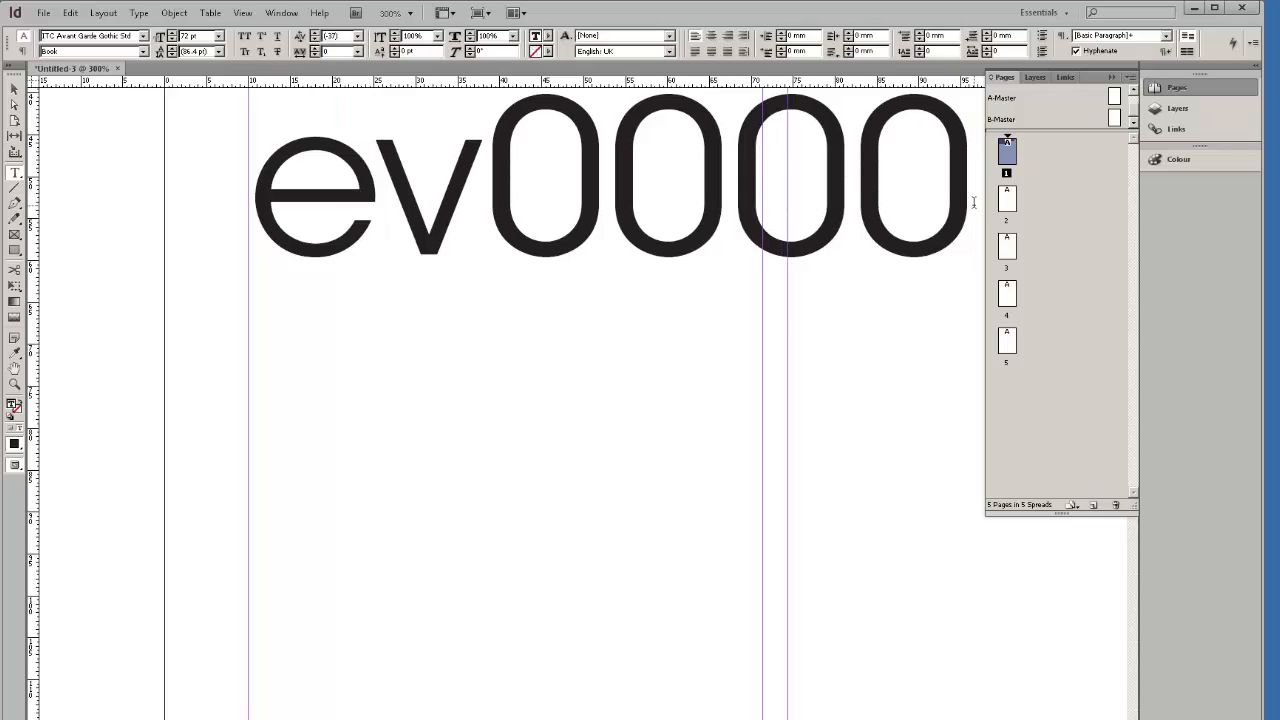
pyautogui.moveTo(973, 203); pyautogui.dragTo(228, 191)
# Apply Optical kerning to ev0000, then to the entire headline selected with Ctrl+A.
pyautogui.click(357, 36)
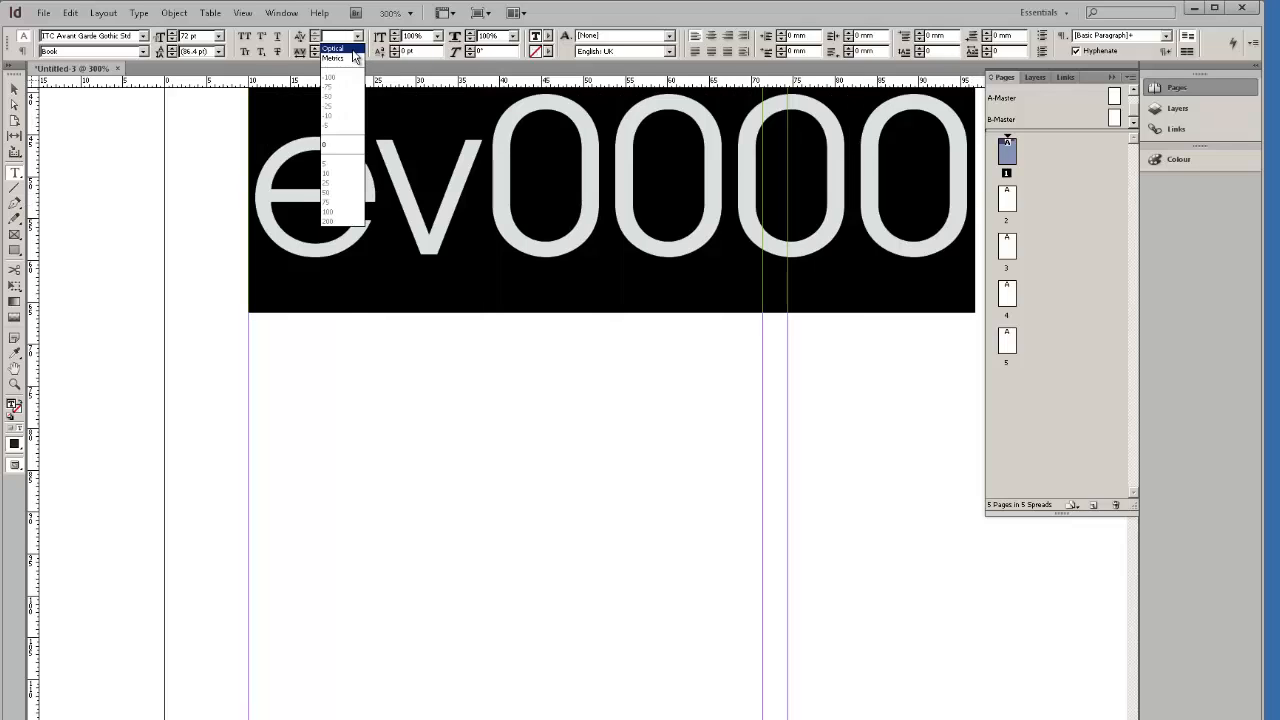
pyautogui.click(353, 50)
pyautogui.scroll(-3, 460, 225)
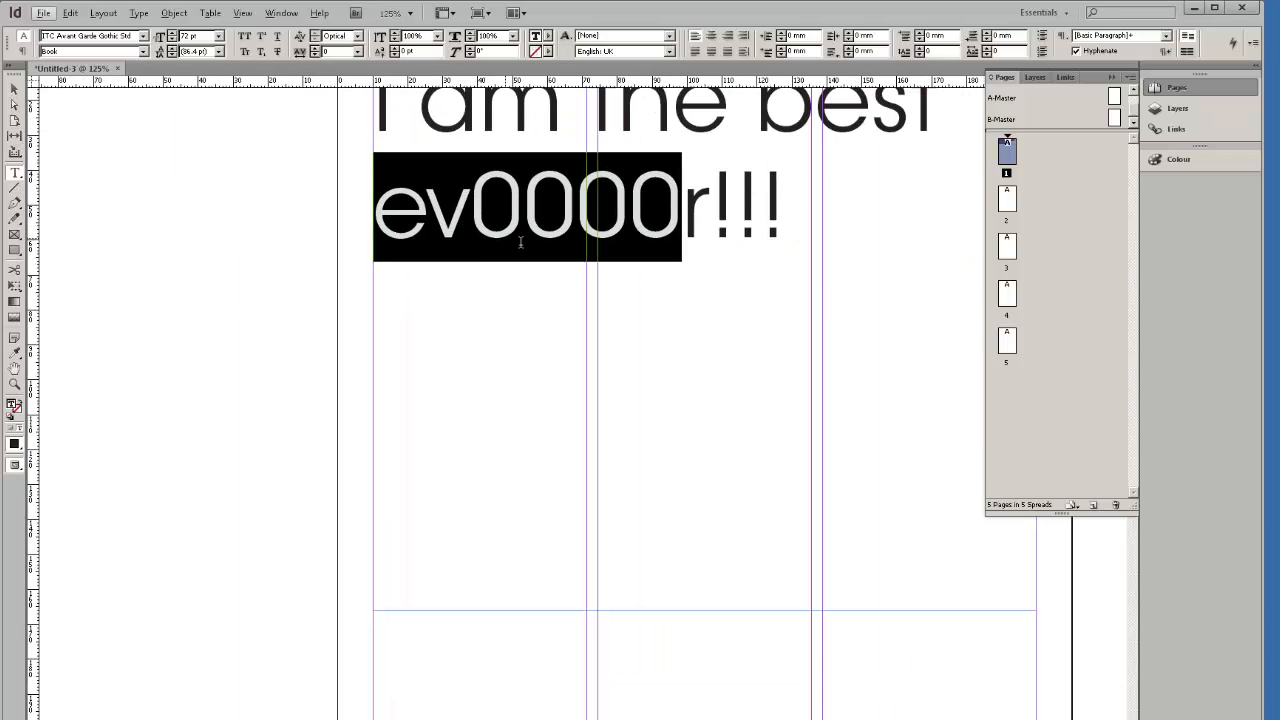
pyautogui.scroll(3, 520, 242)
pyautogui.doubleClick(779, 353)
pyautogui.hotkey('ctrl', 'a')
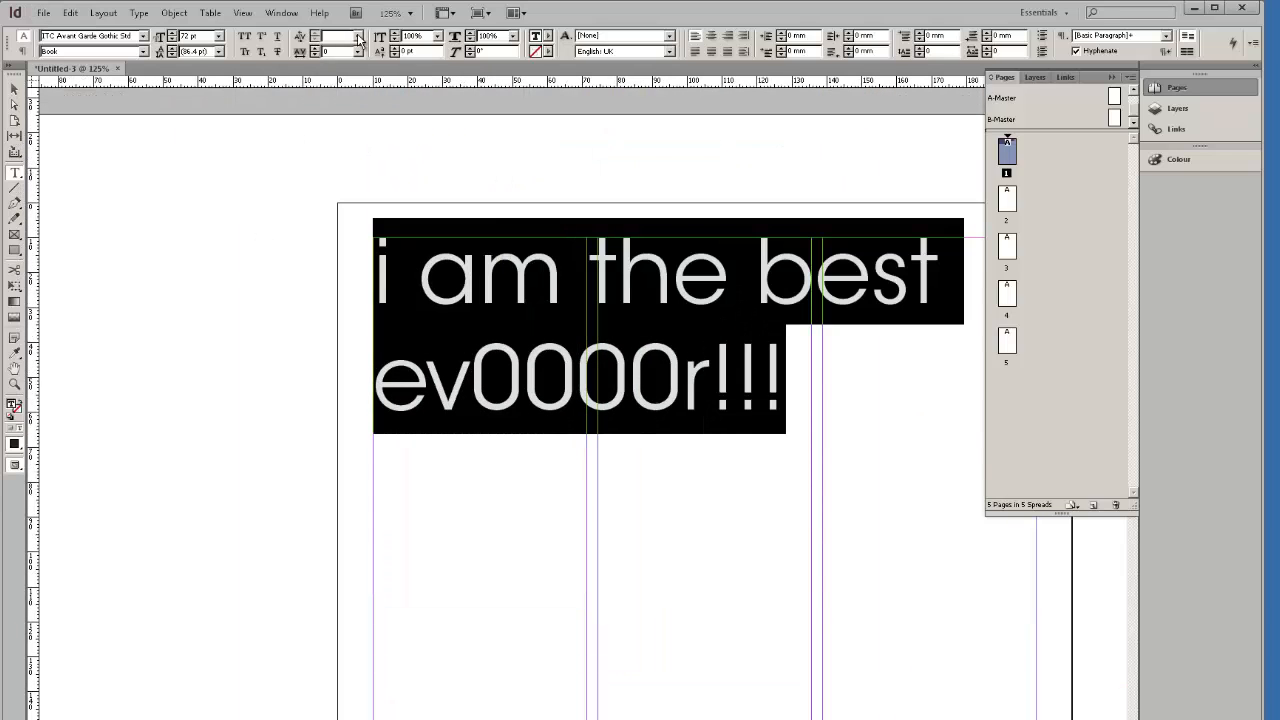
pyautogui.click(357, 36)
pyautogui.click(353, 50)
pyautogui.click(803, 400)
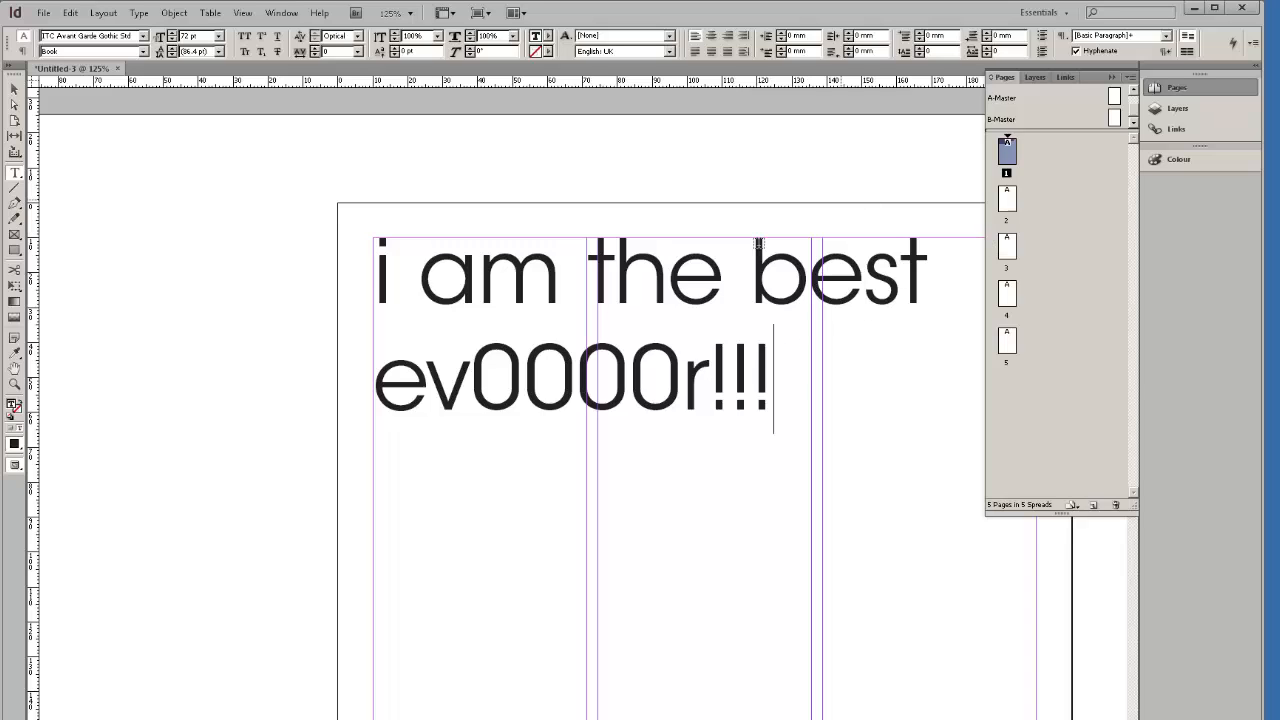
# Check the e–v pair's automatic kerning value and reselect both headline lines.
pyautogui.moveTo(806, 371); pyautogui.dragTo(520, 302)
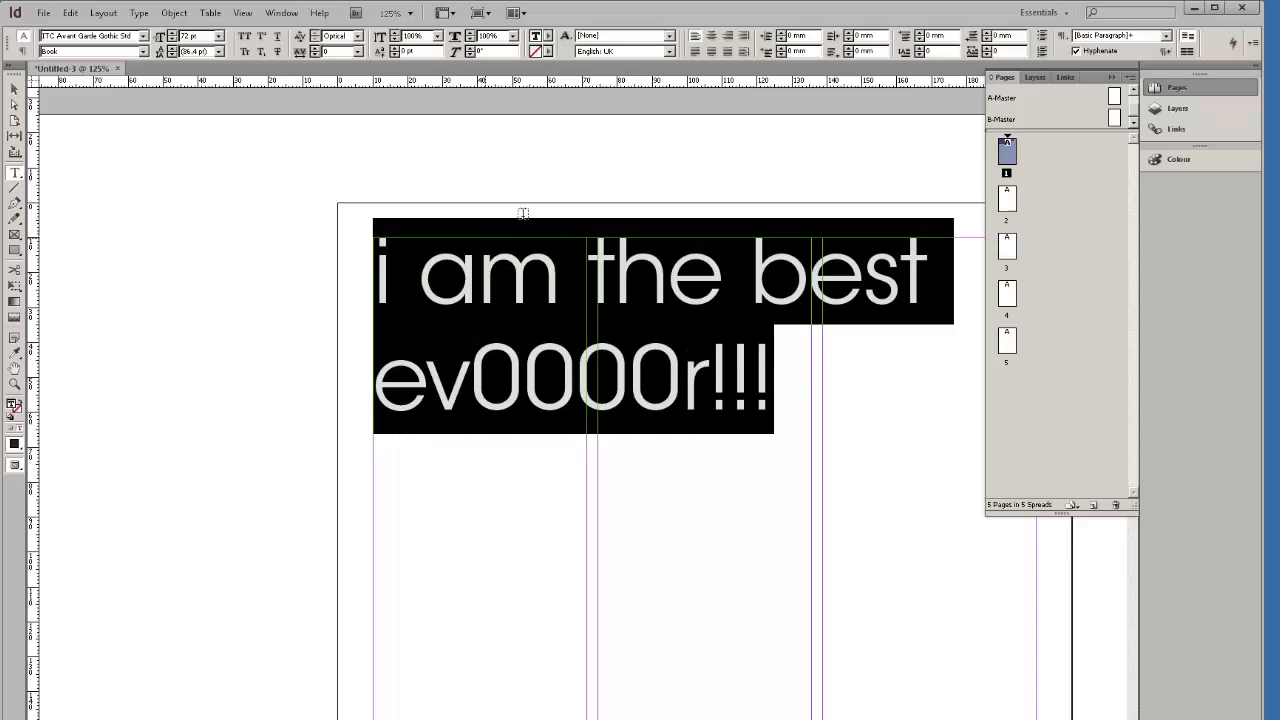
pyautogui.click(565, 403)
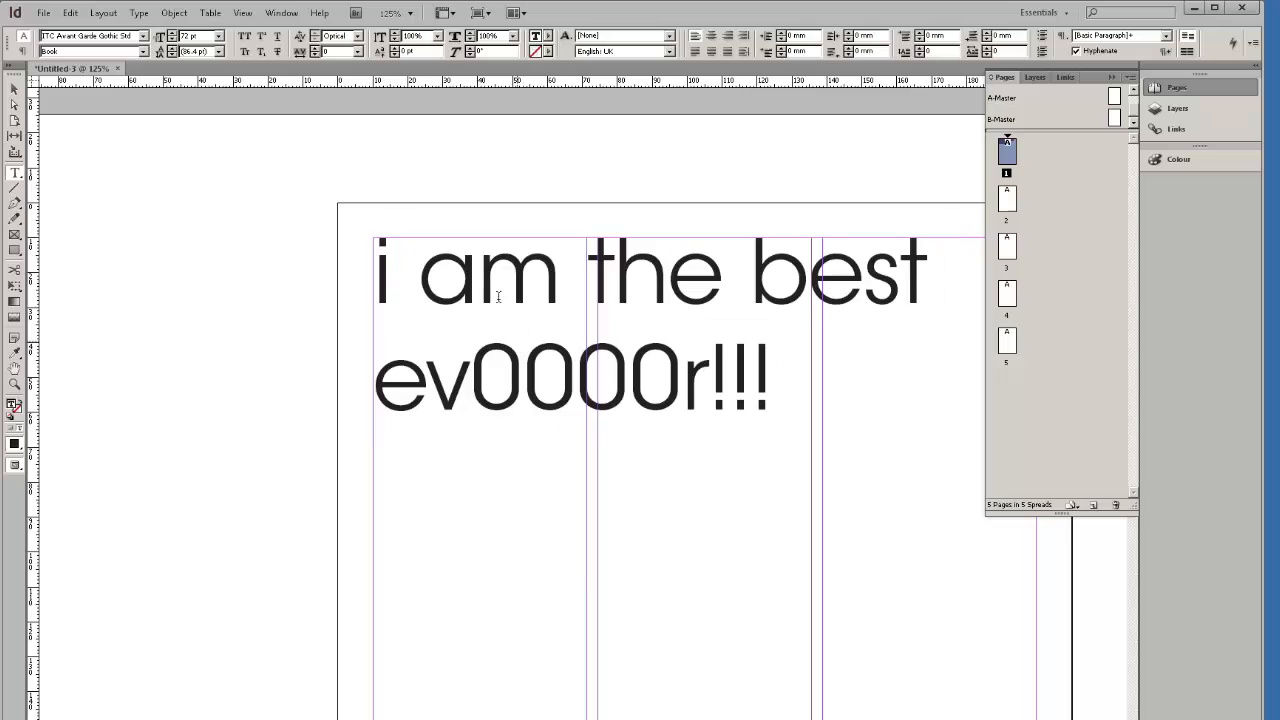
pyautogui.hotkey('ctrl', 'a')
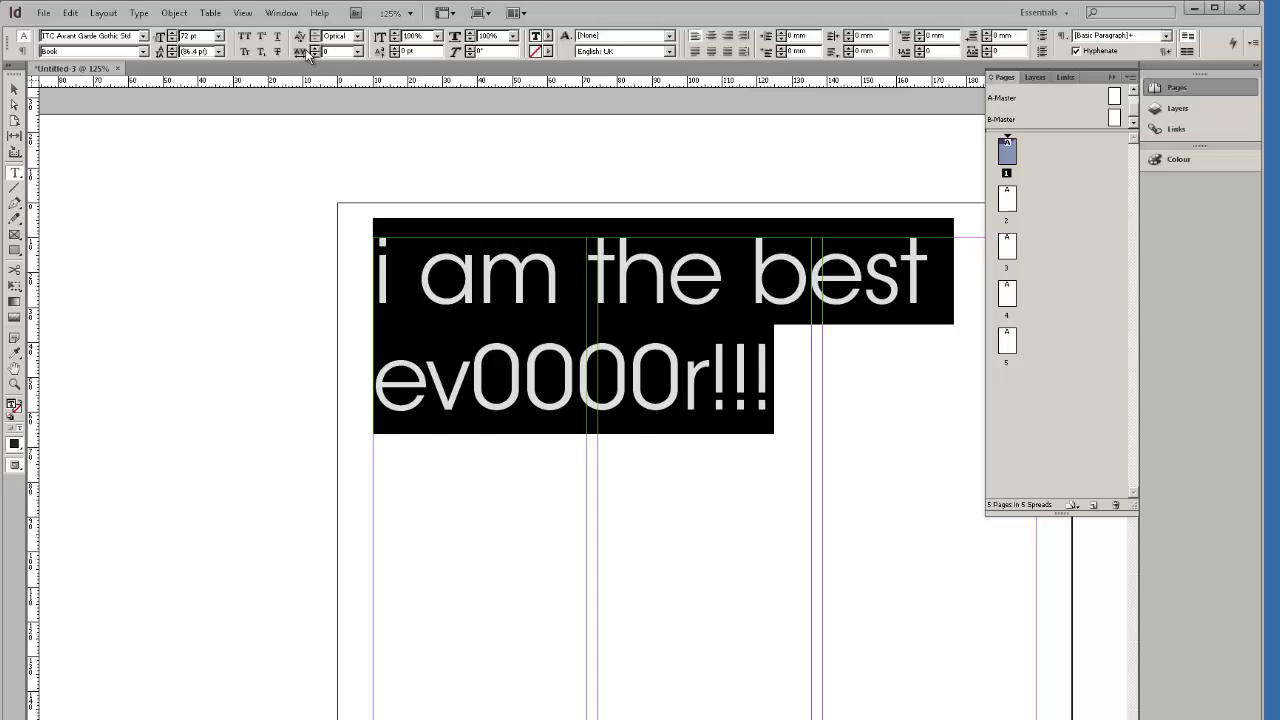
pyautogui.moveTo(805, 394); pyautogui.dragTo(371, 242)
pyautogui.click(469, 388)
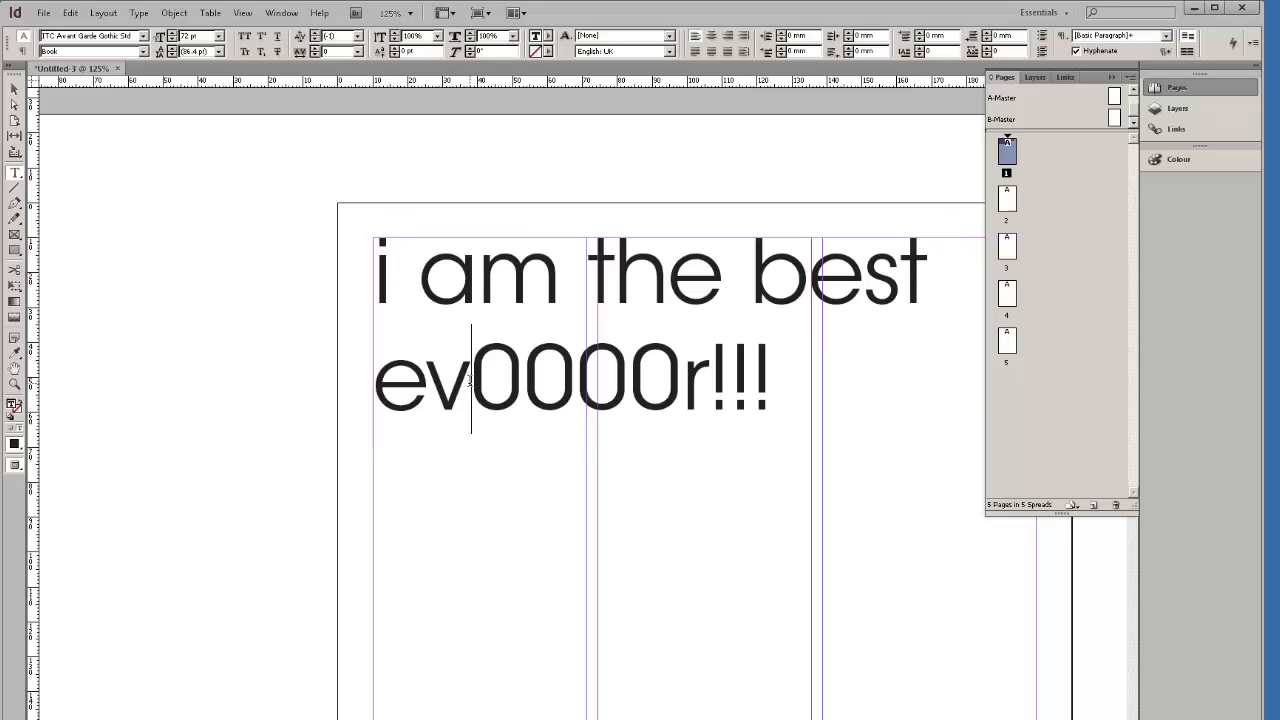
pyautogui.keyDown('shift'); pyautogui.click(430, 390); pyautogui.keyUp('shift')
pyautogui.moveTo(428, 384); pyautogui.dragTo(472, 404)
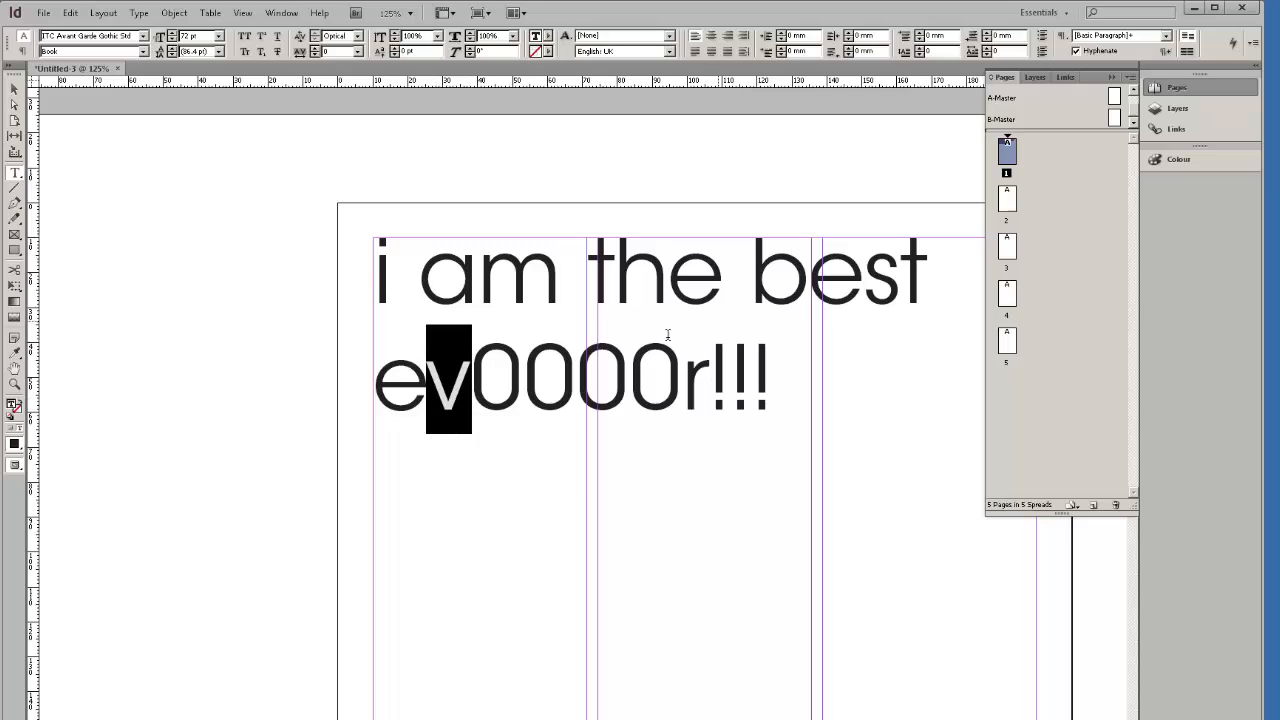
pyautogui.click(440, 389)
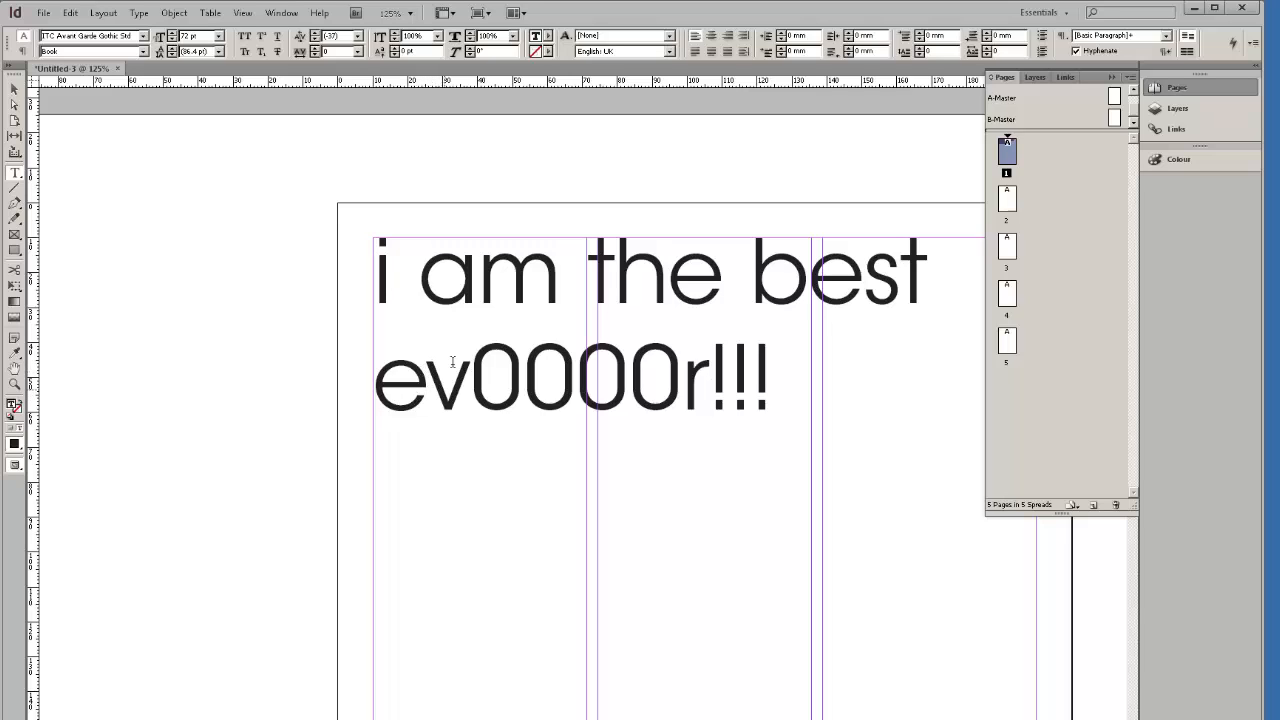
pyautogui.moveTo(760, 372); pyautogui.dragTo(322, 236)
# Set the headline's tracking to 75 and review the wider letter spacing.
pyautogui.click(358, 52)
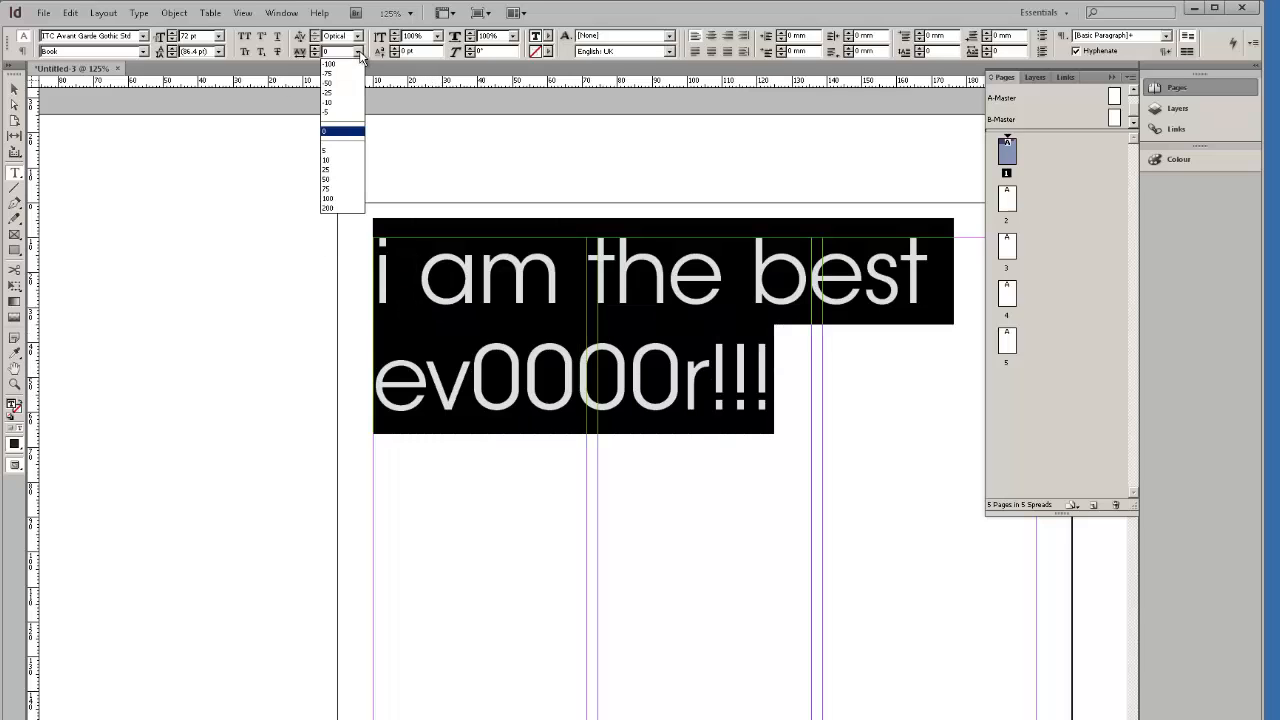
pyautogui.click(341, 189)
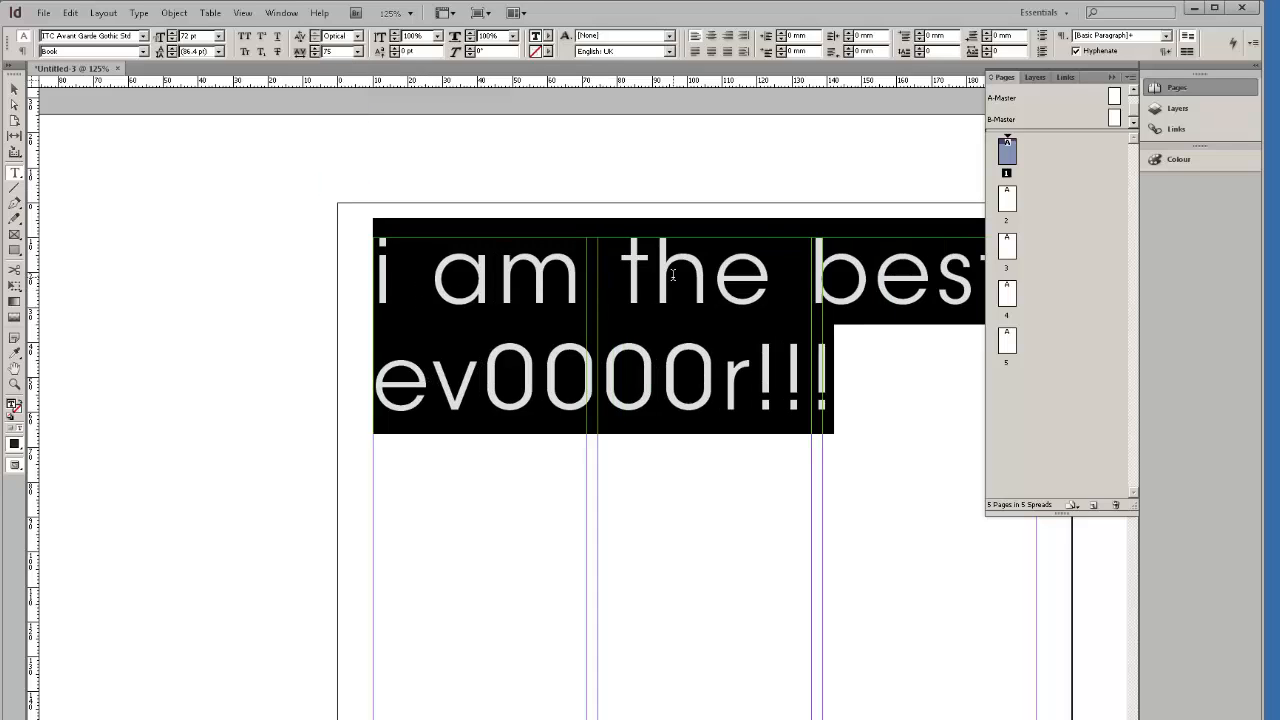
pyautogui.click(435, 386)
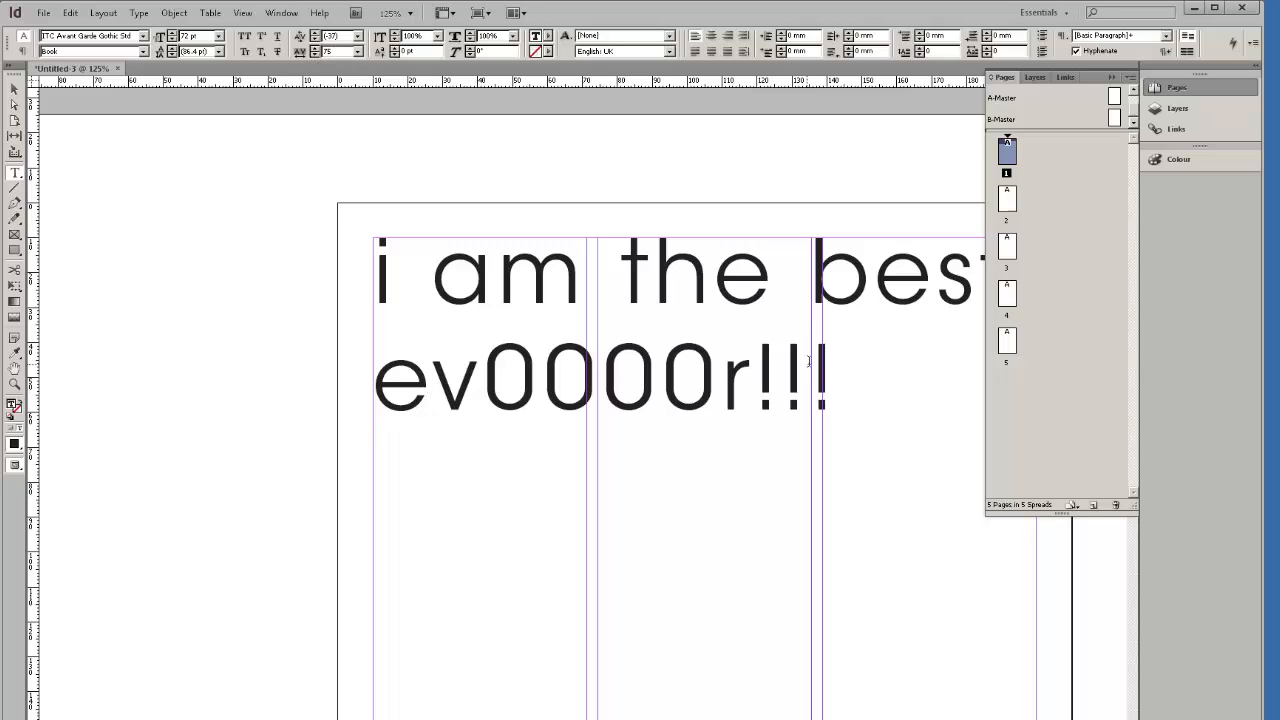
pyautogui.moveTo(830, 371); pyautogui.dragTo(350, 239)
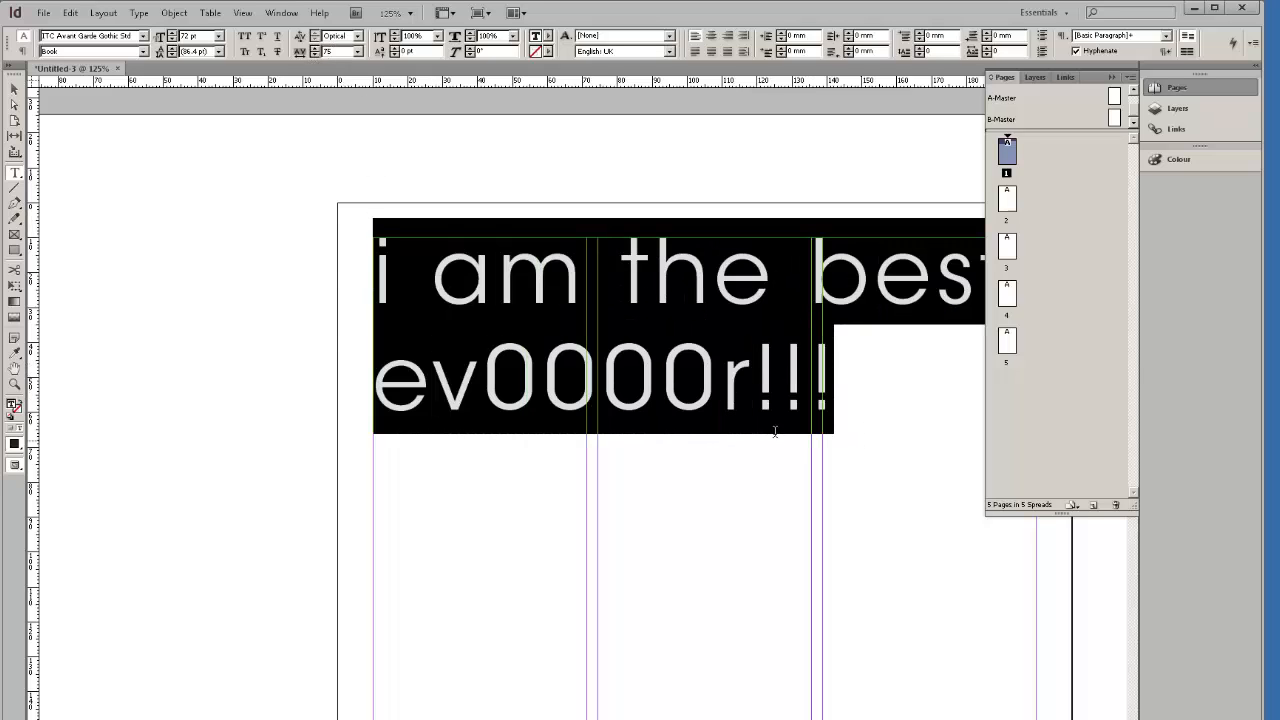
pyautogui.click(486, 192)
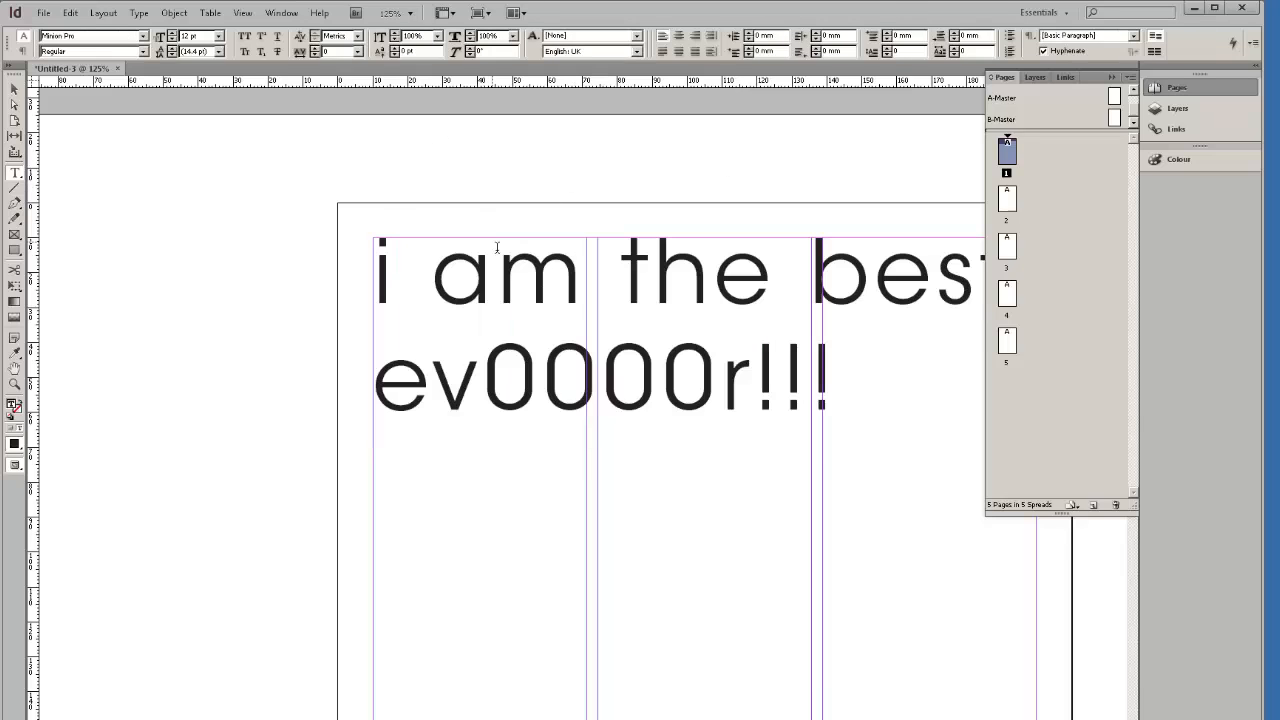
# Inspect the headline letters and add a horizontal ruler guide 20 mm down the page.
pyautogui.click(620, 268)
pyautogui.moveTo(431, 268); pyautogui.dragTo(368, 268)
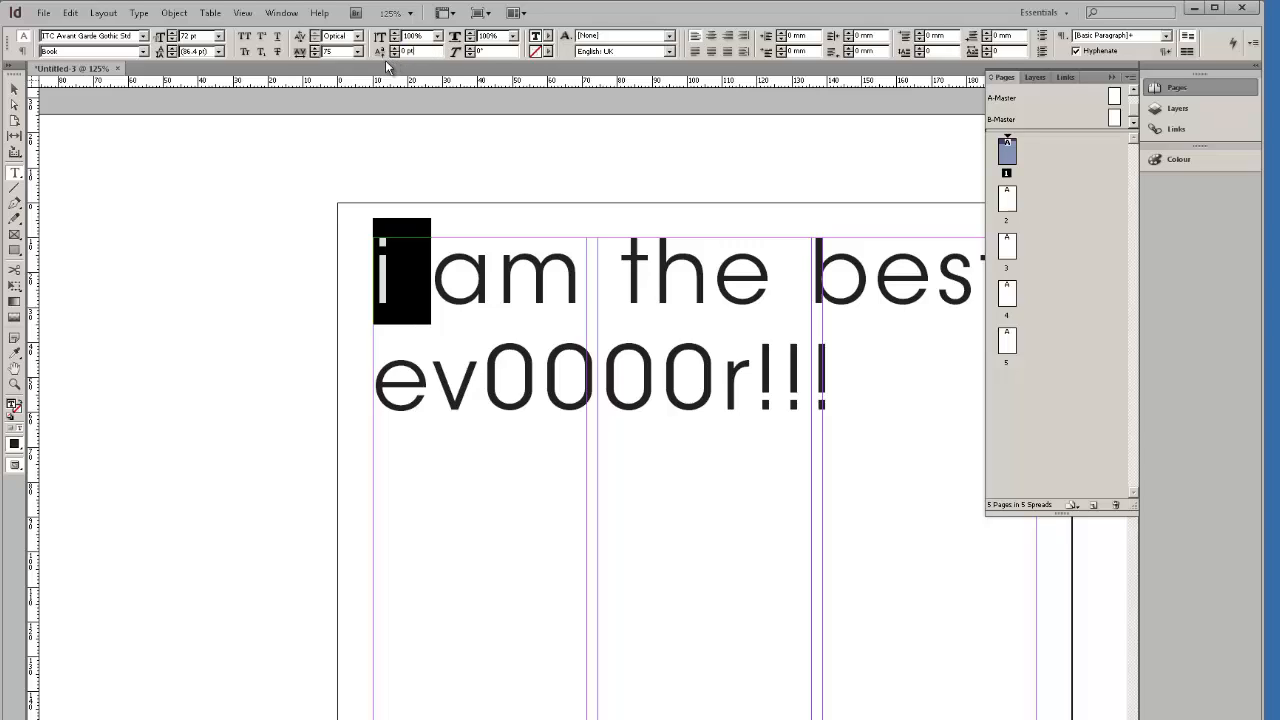
pyautogui.click(588, 295)
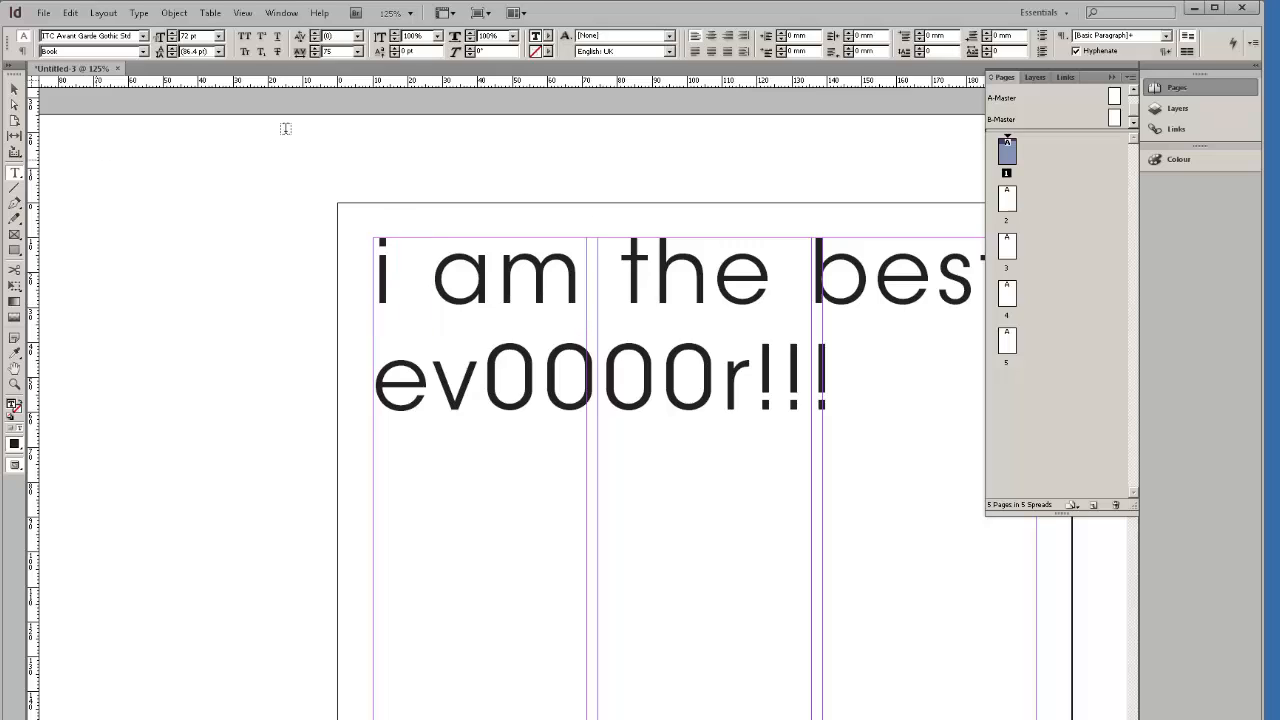
pyautogui.moveTo(450, 82); pyautogui.dragTo(453, 303)
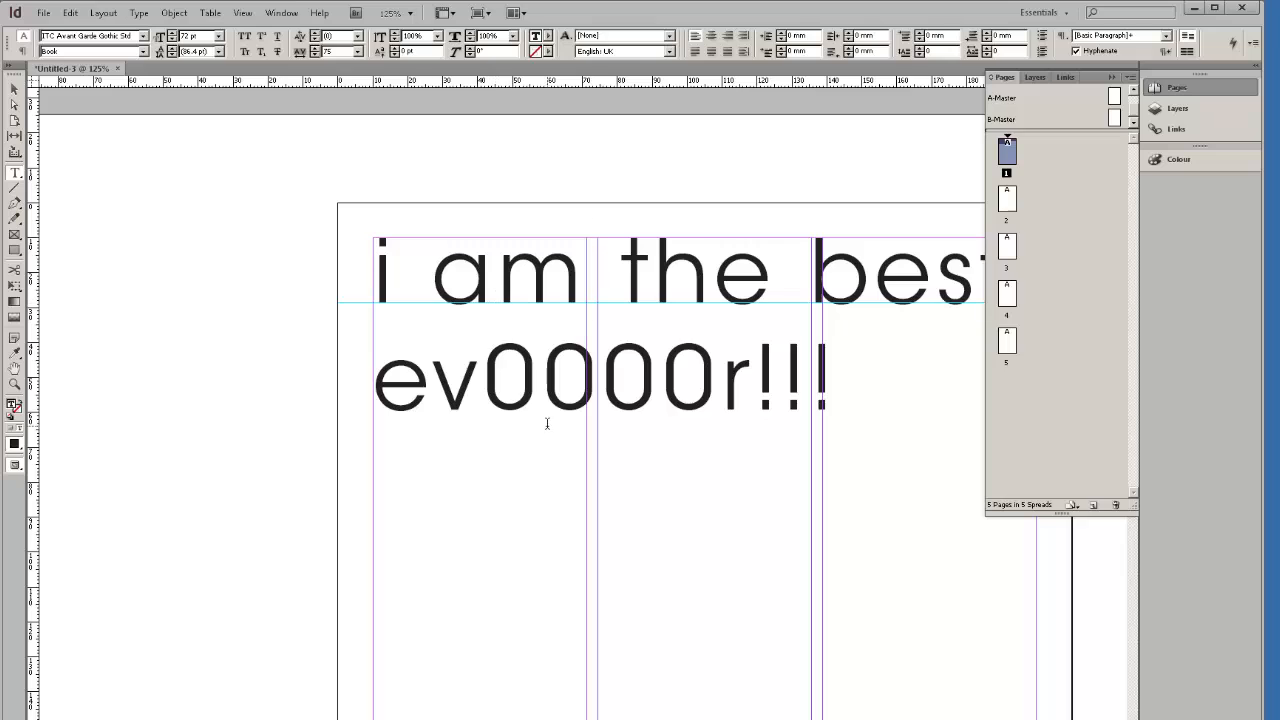
# Add a horizontal guide on the ev0000r!!! baseline and trial a baseline shift on the first '!'.
pyautogui.moveTo(527, 84); pyautogui.dragTo(555, 410)
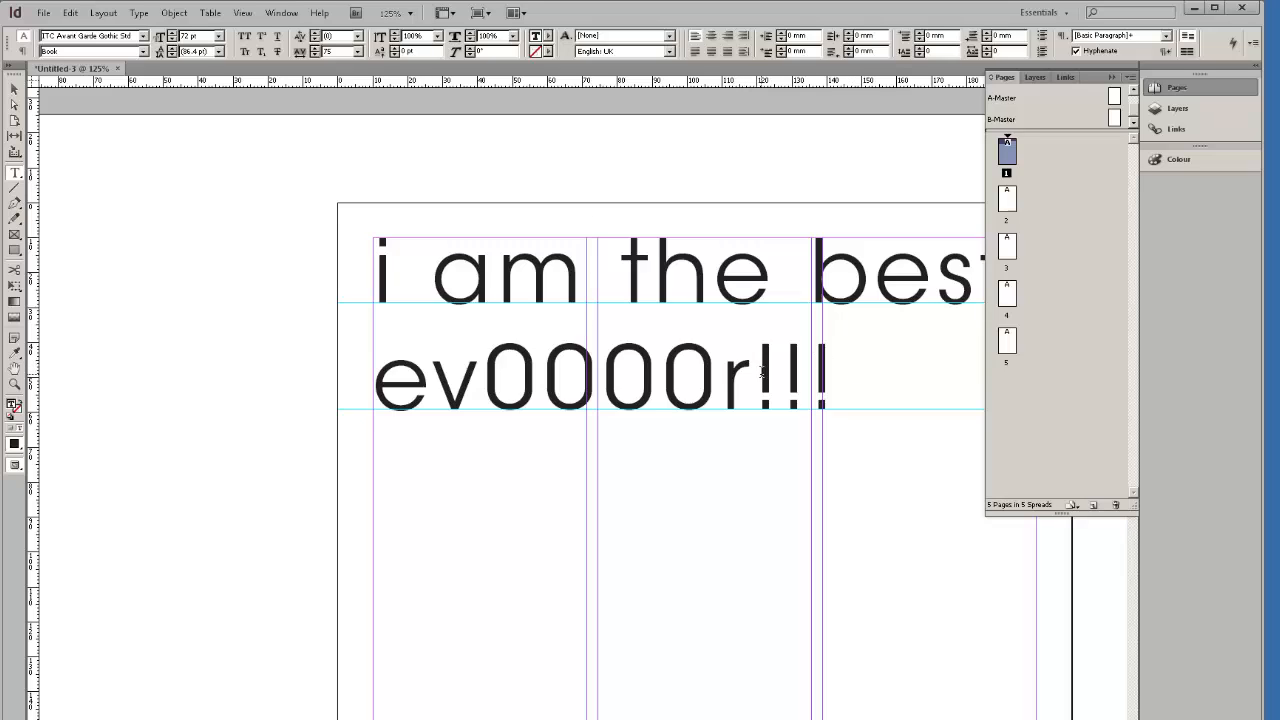
pyautogui.moveTo(756, 372); pyautogui.dragTo(776, 422)
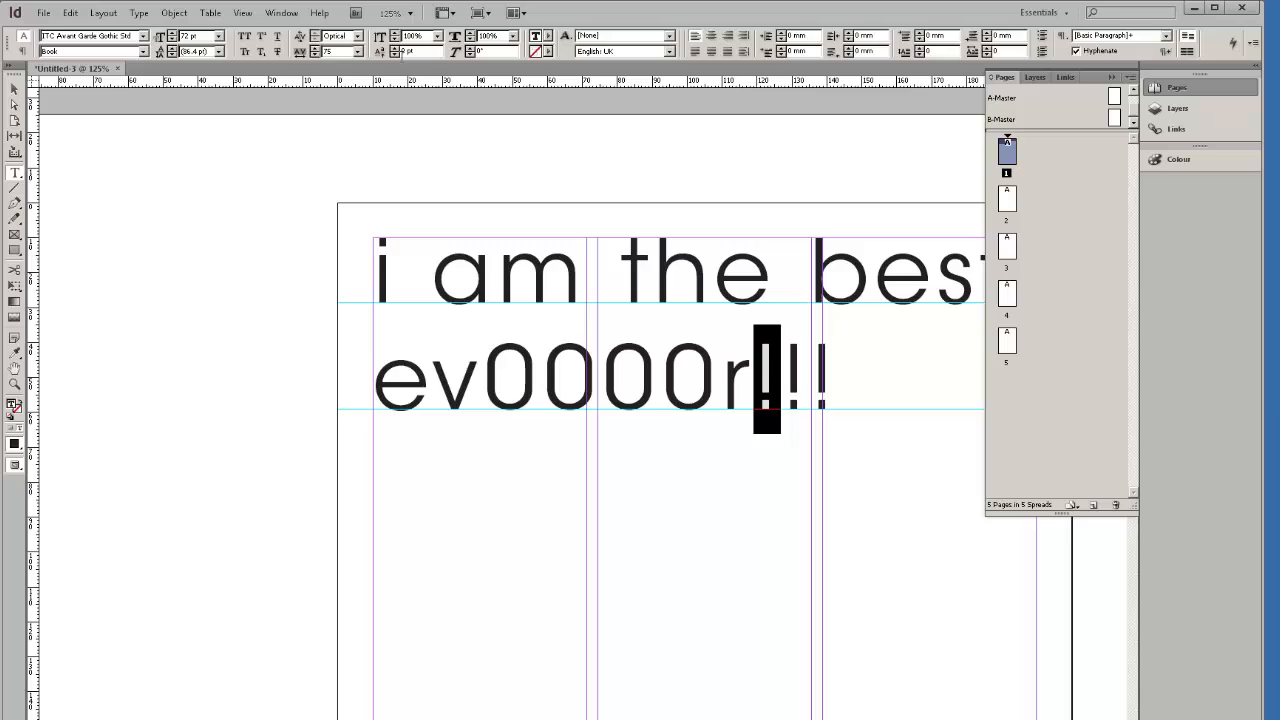
pyautogui.click(395, 55)
pyautogui.click(397, 50)
pyautogui.click(801, 390)
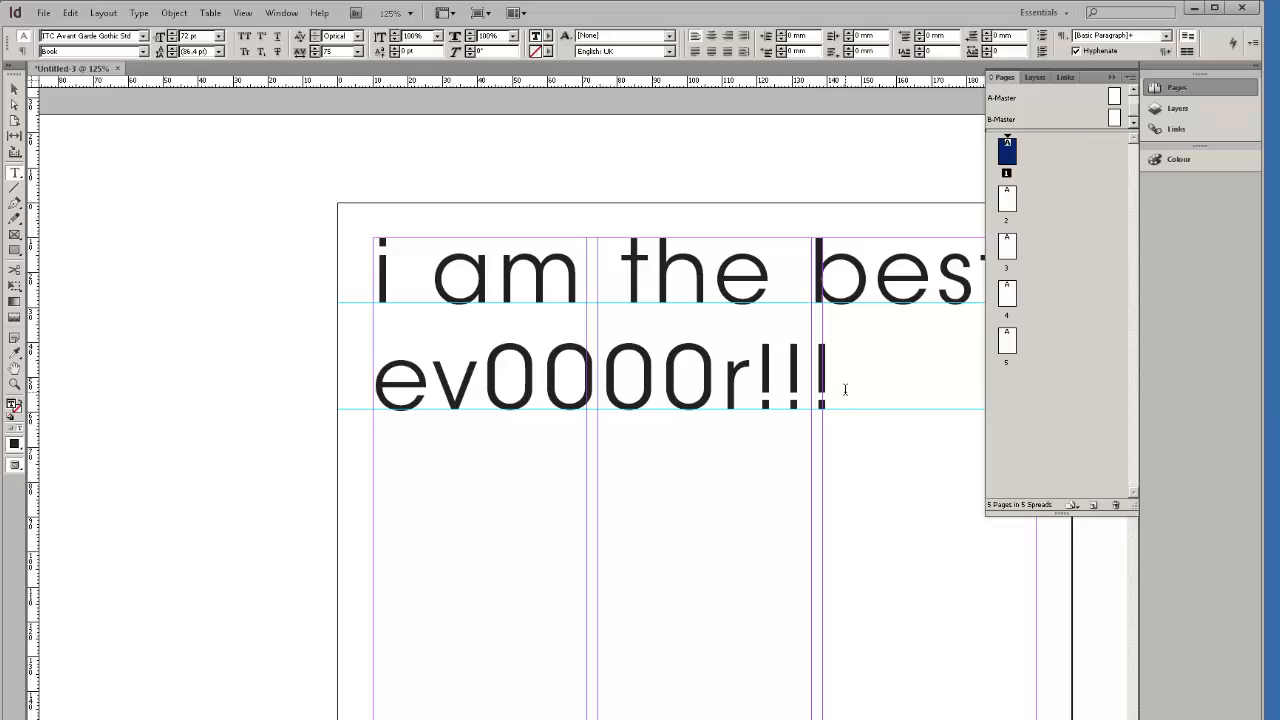
# Type an e-mail address on a new line and replace its stray quote mark with @.
pyautogui.press('Return')
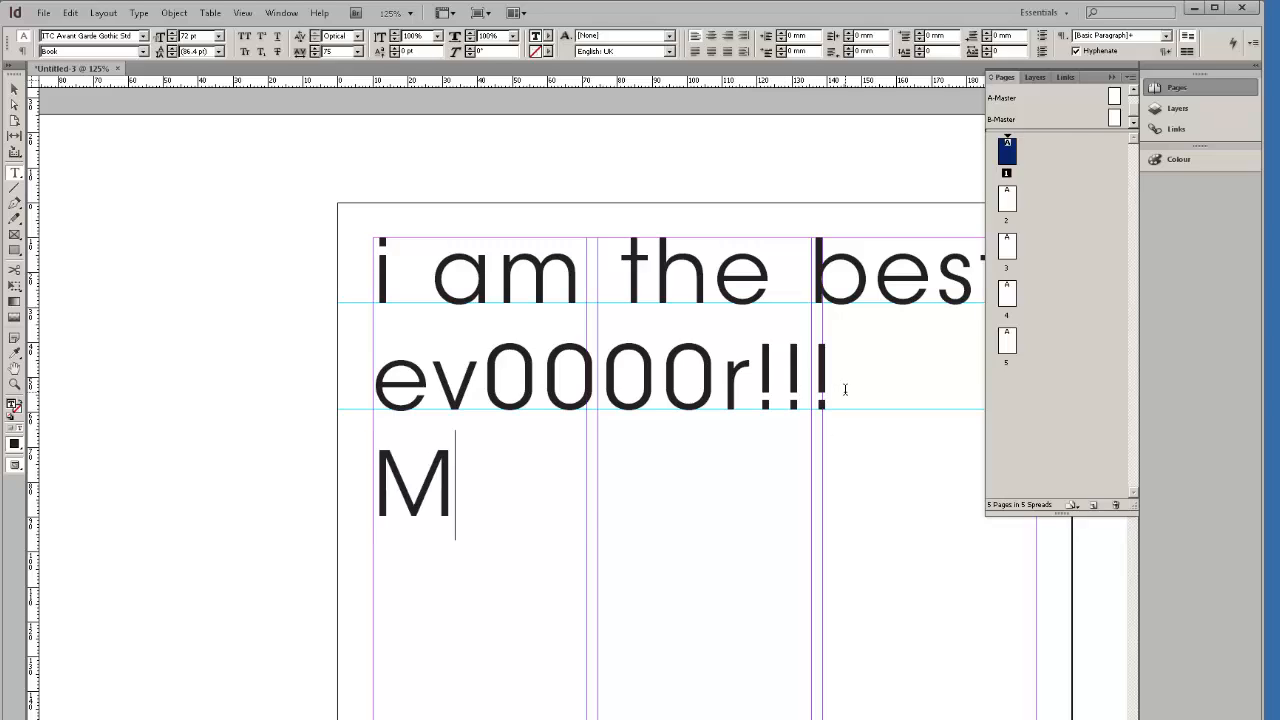
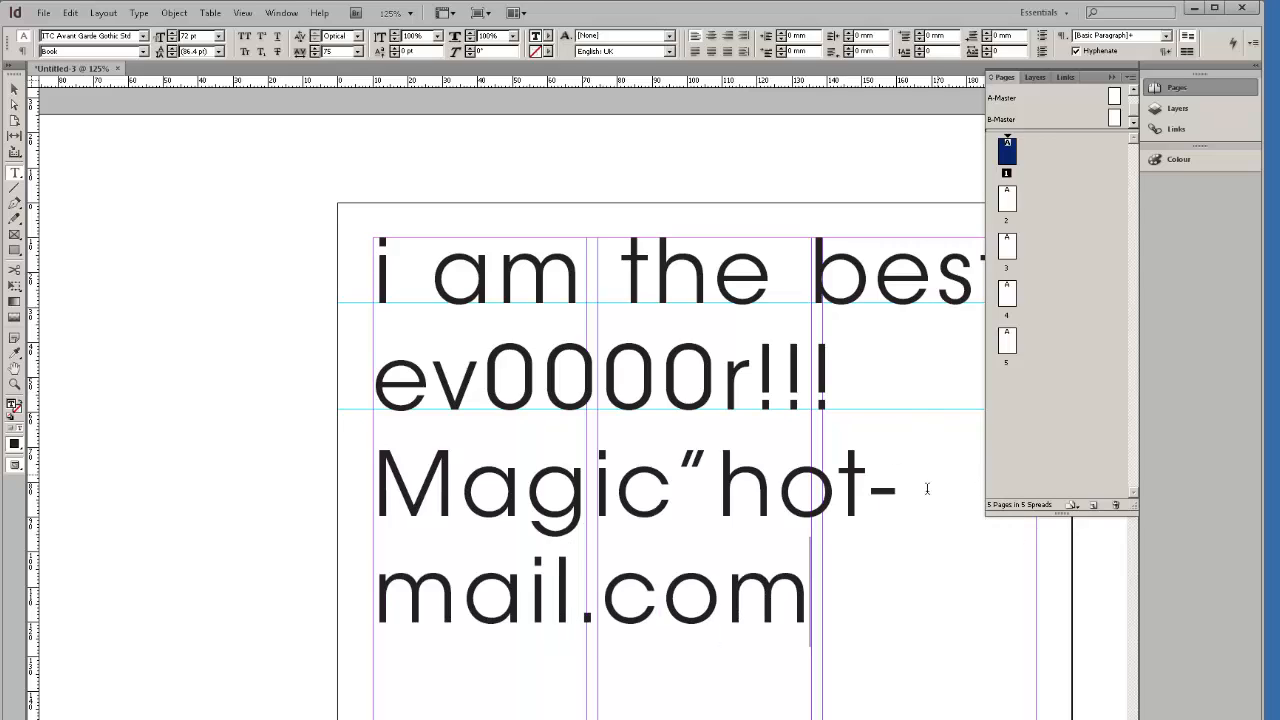
pyautogui.moveTo(858, 603); pyautogui.dragTo(329, 461)
pyautogui.click(690, 482)
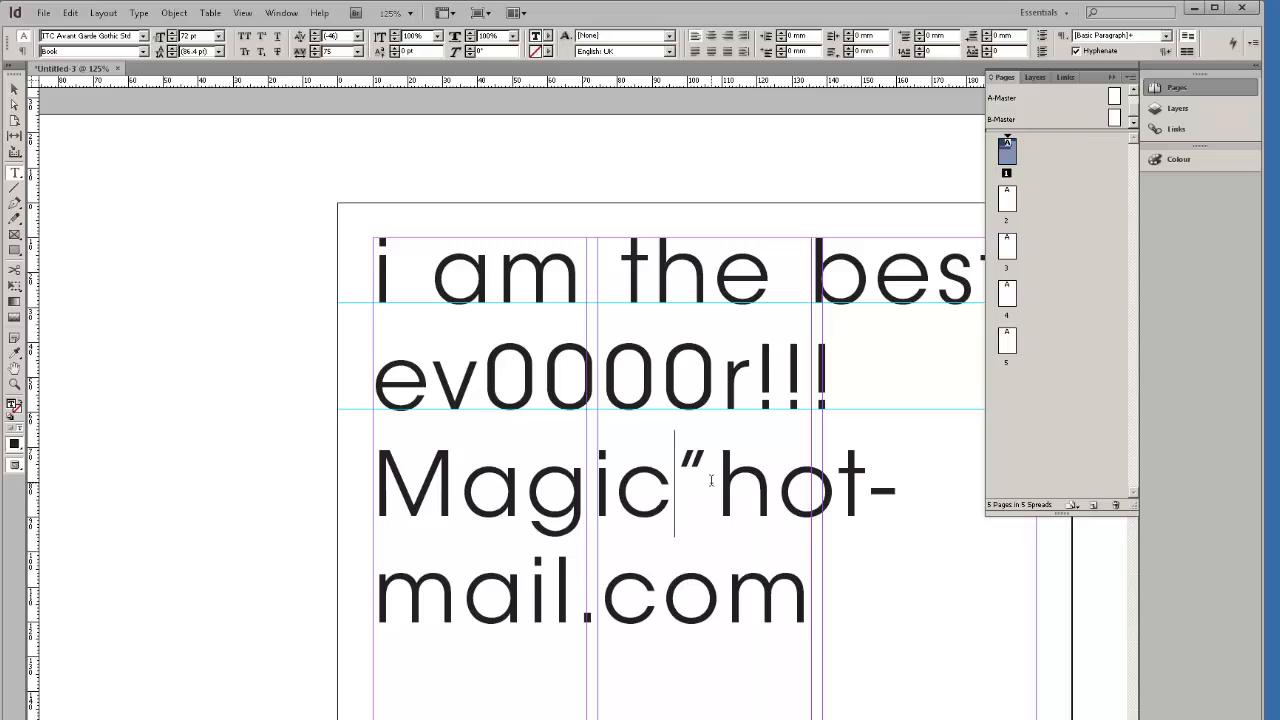
pyautogui.press('Delete')
pyautogui.hotkey('ctrl', 'z')
pyautogui.press('BackSpace')
pyautogui.write('@')
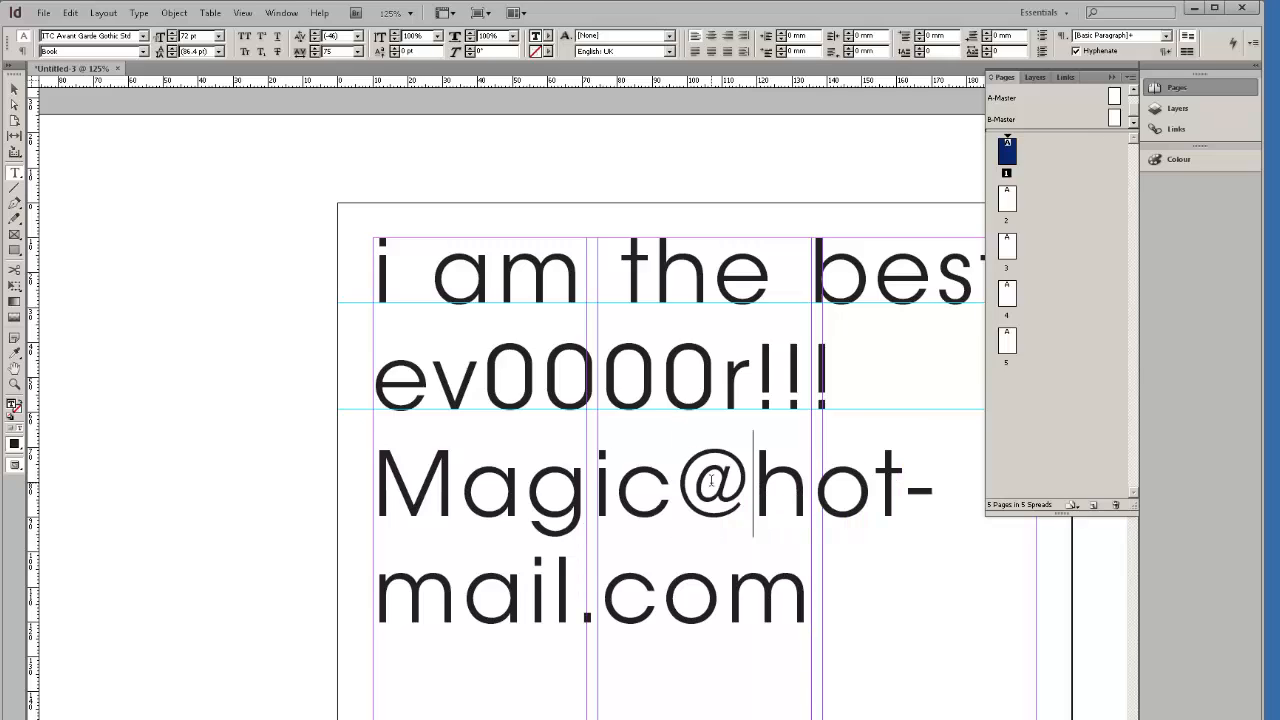
# Set the e-mail address line to 30 pt so it fits on one line.
pyautogui.moveTo(809, 597); pyautogui.dragTo(318, 461)
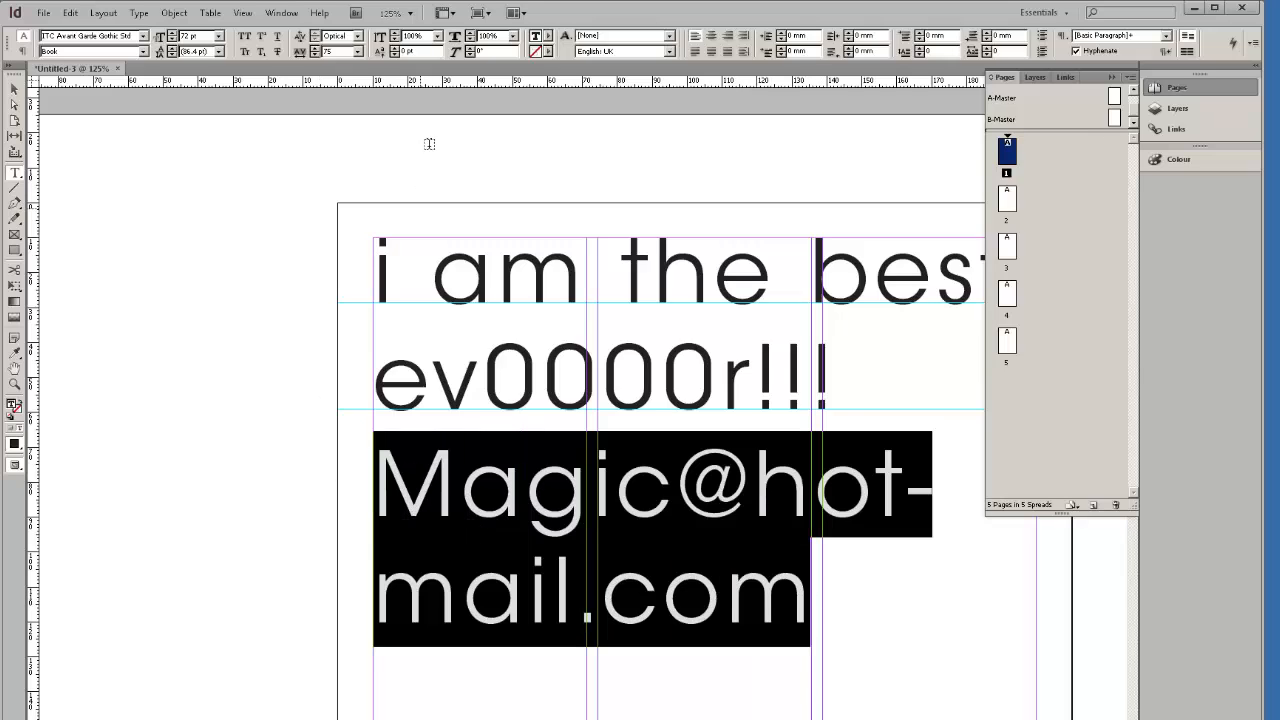
pyautogui.click(357, 52)
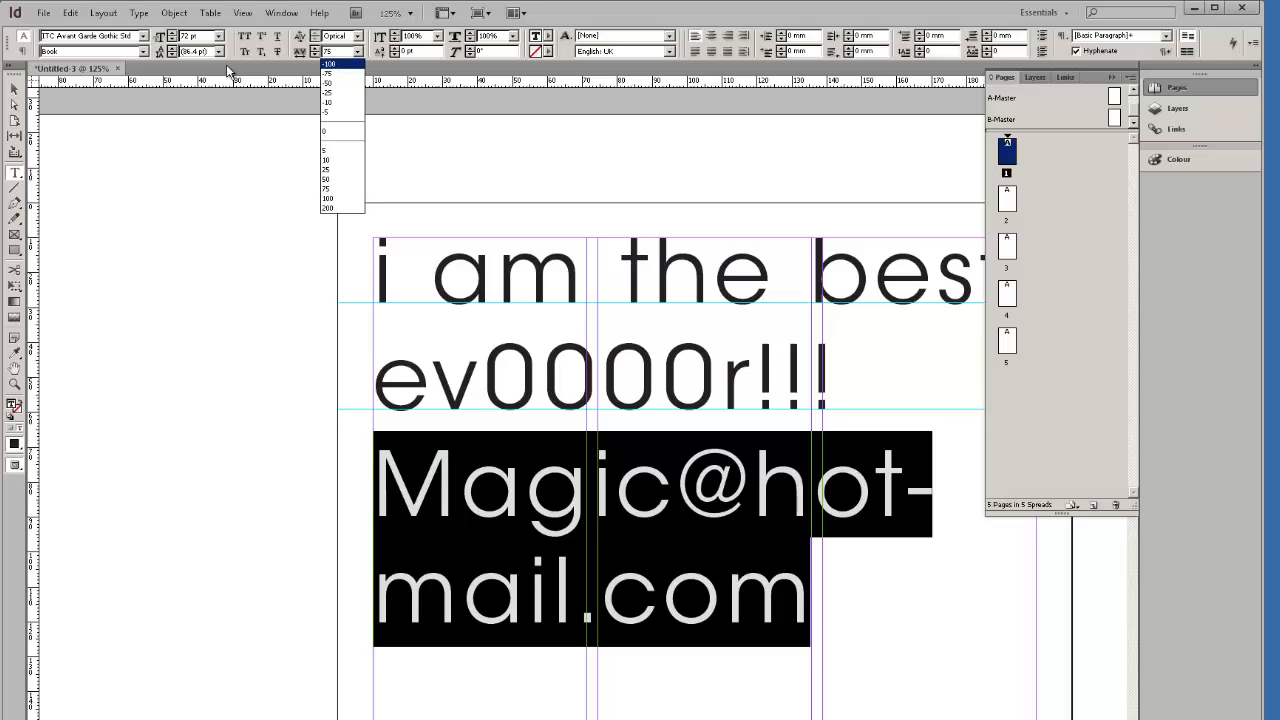
pyautogui.click(218, 36)
pyautogui.click(218, 36)
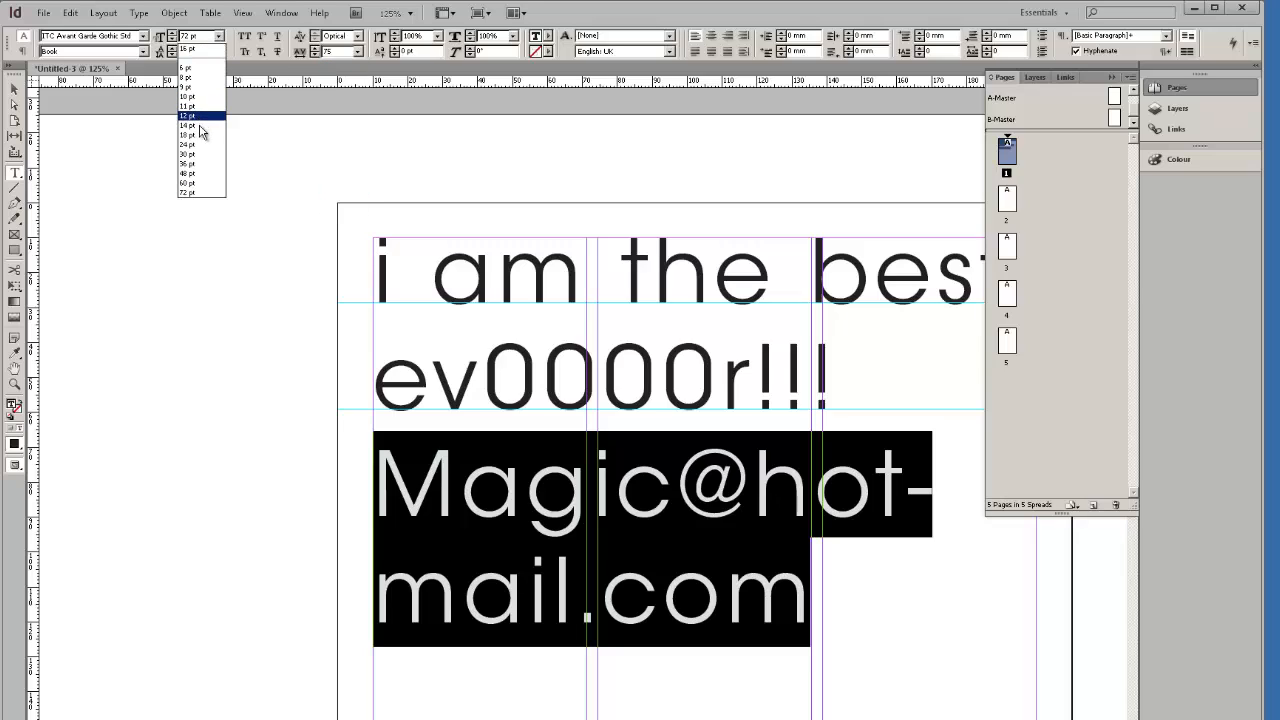
pyautogui.click(202, 157)
pyautogui.click(538, 507)
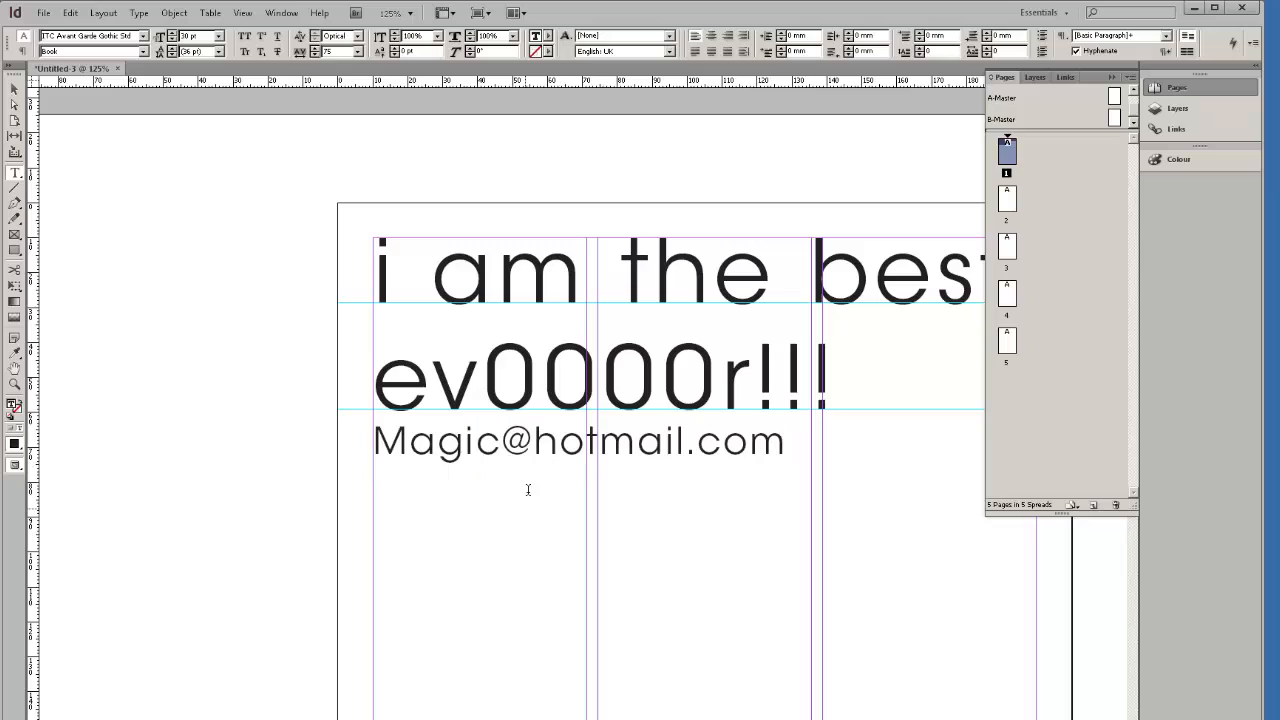
pyautogui.moveTo(531, 446); pyautogui.dragTo(503, 448)
pyautogui.click(538, 454)
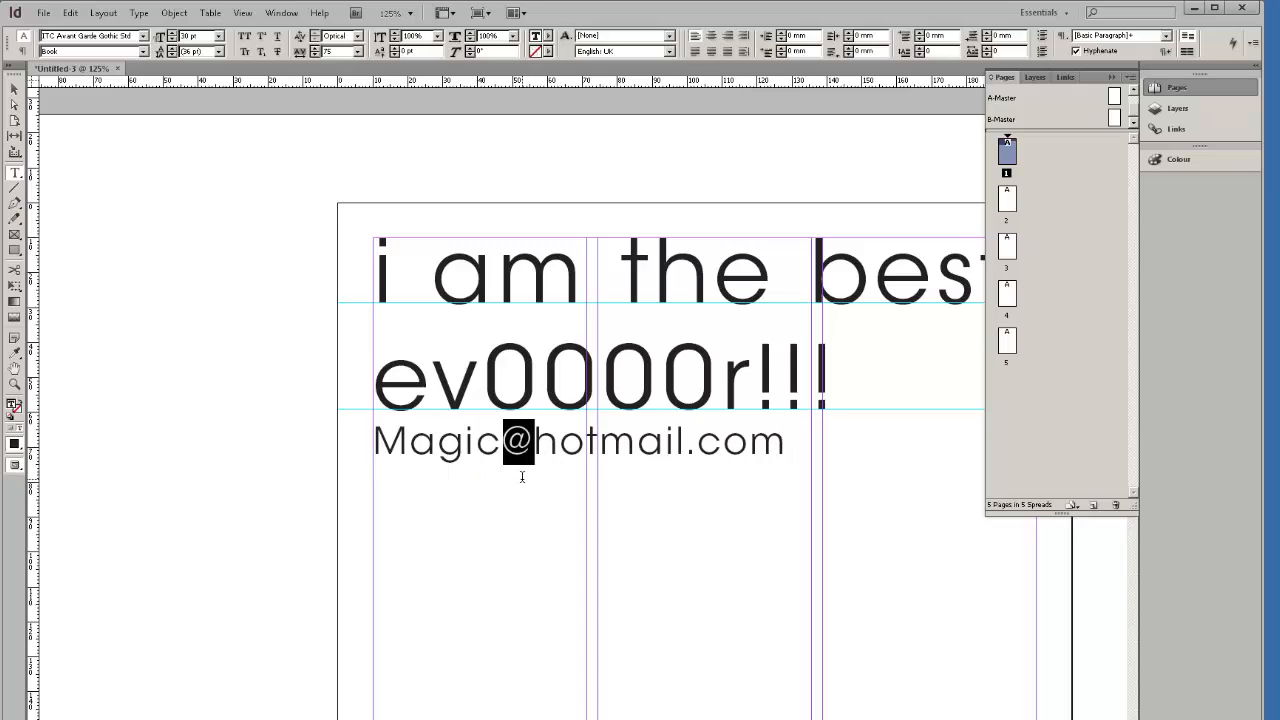
pyautogui.click(538, 468)
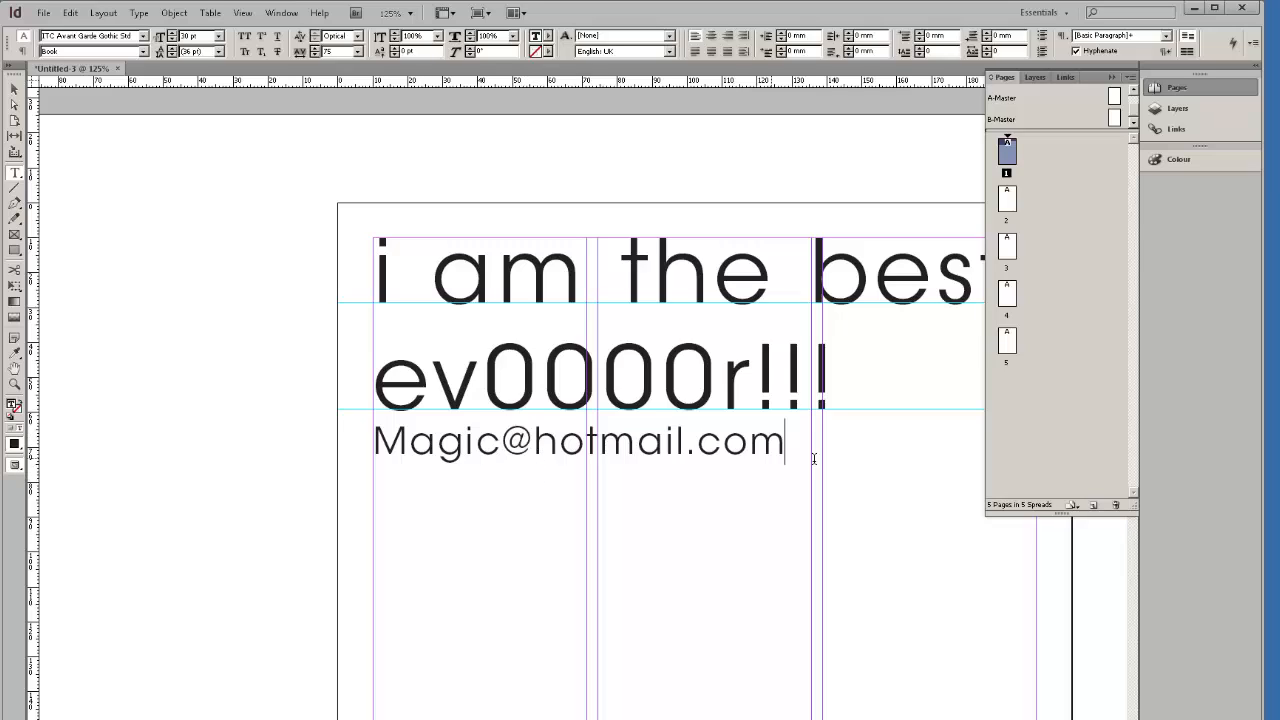
# Apply the Bell MT font to the e-mail address line.
pyautogui.moveTo(780, 445); pyautogui.dragTo(370, 447)
pyautogui.click(143, 36)
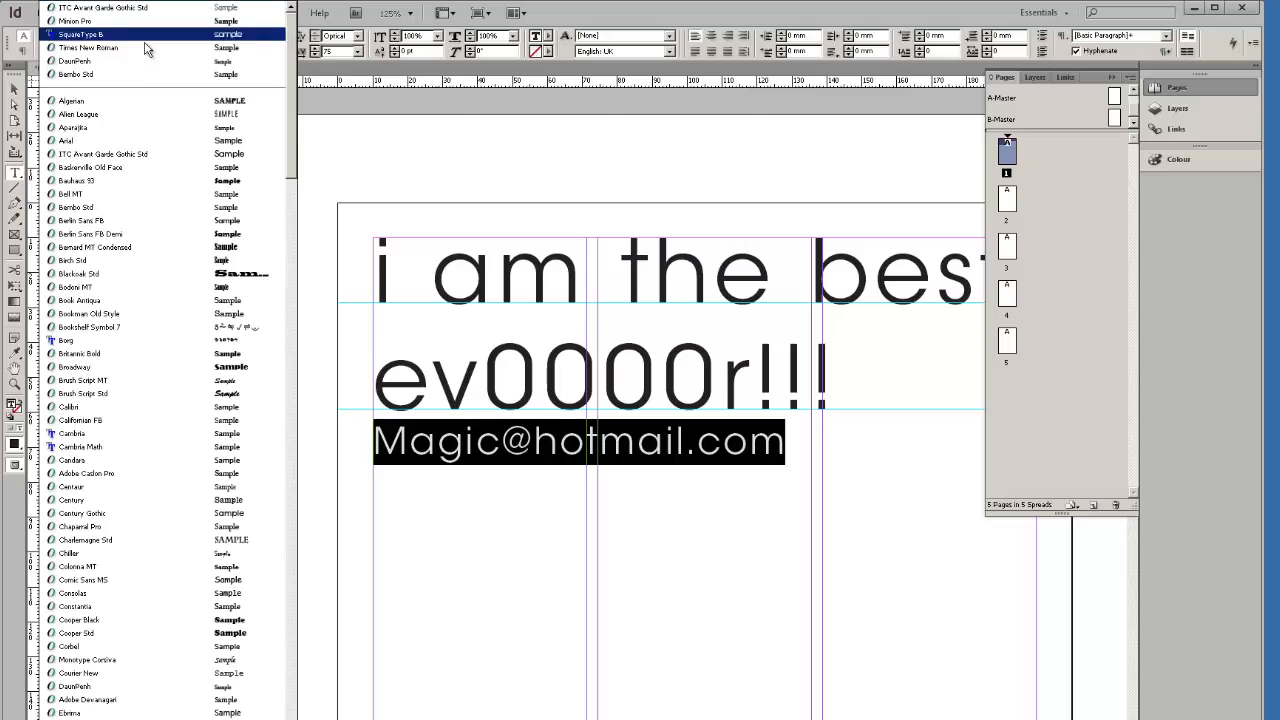
pyautogui.click(141, 193)
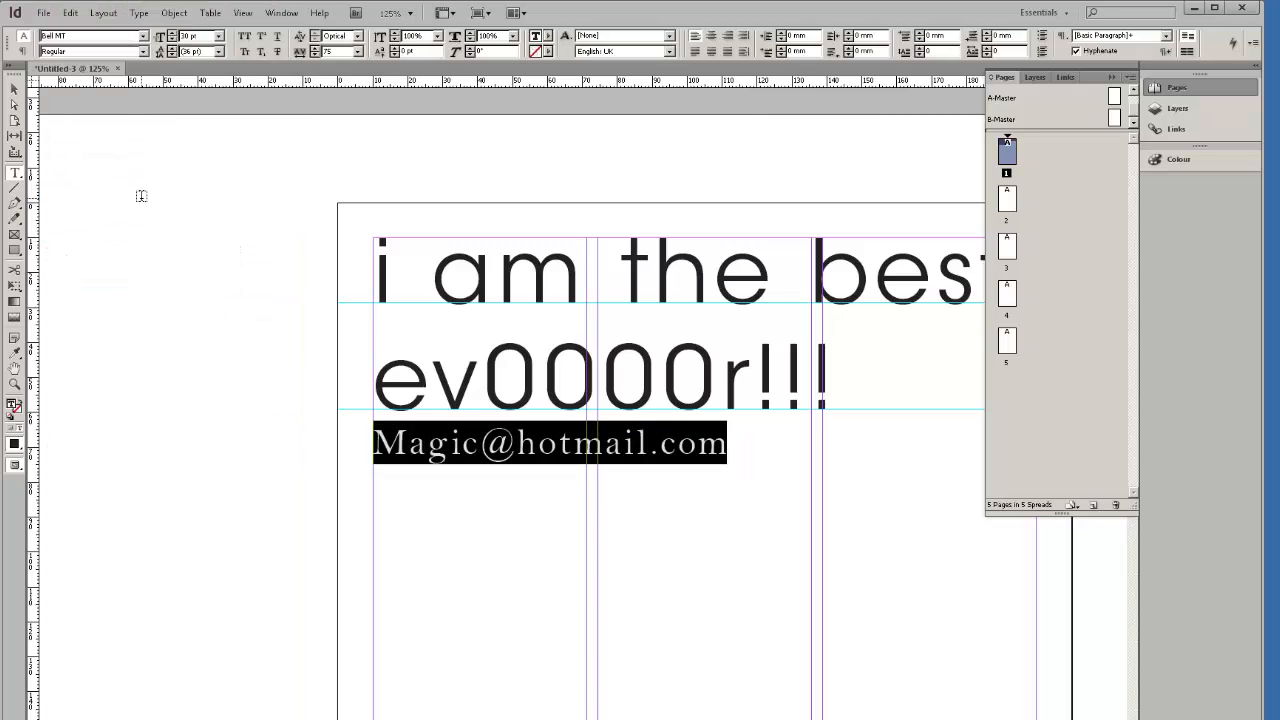
pyautogui.click(537, 469)
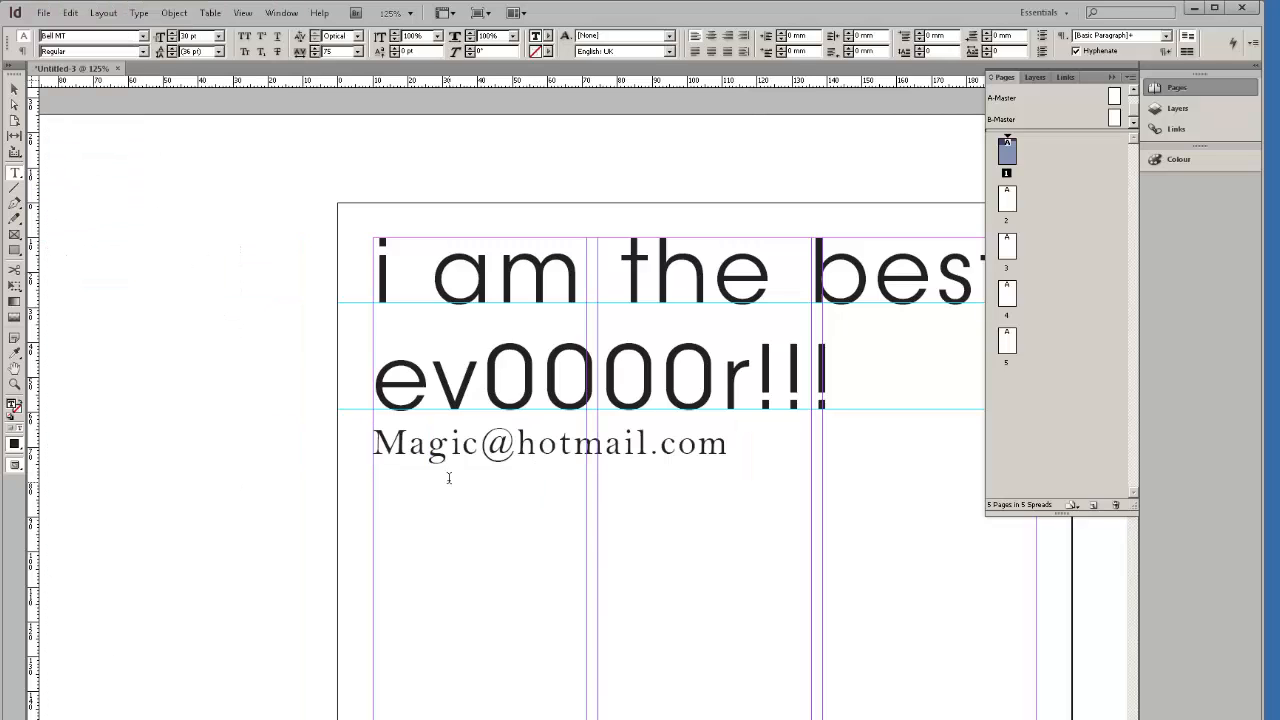
# Isolate the @ sign in the address line with a selection.
pyautogui.doubleClick(502, 458)
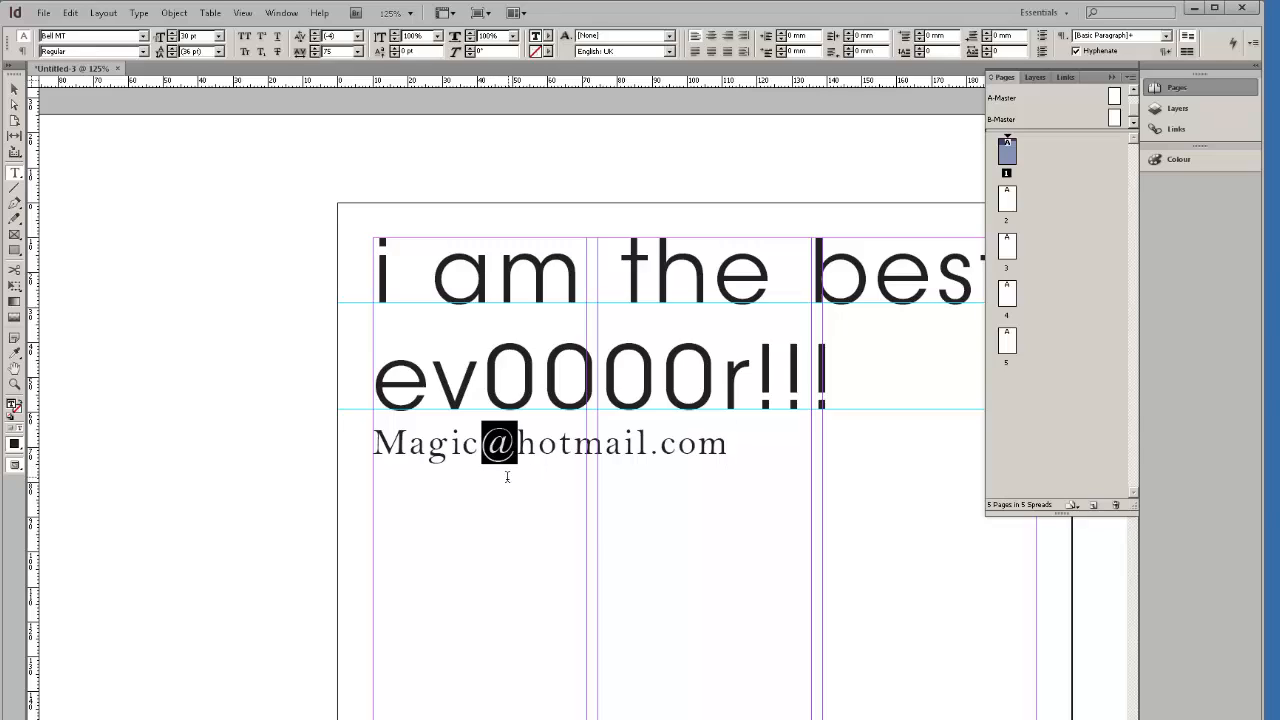
pyautogui.click(507, 486)
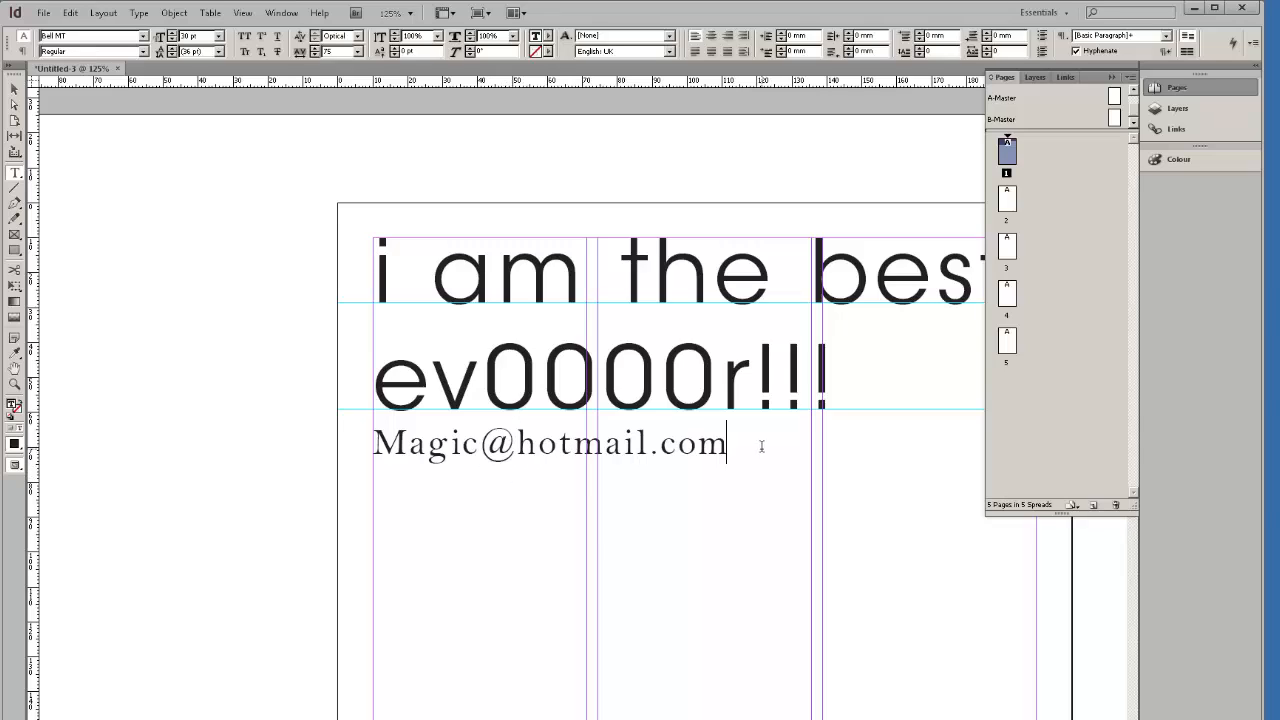
pyautogui.doubleClick(509, 446)
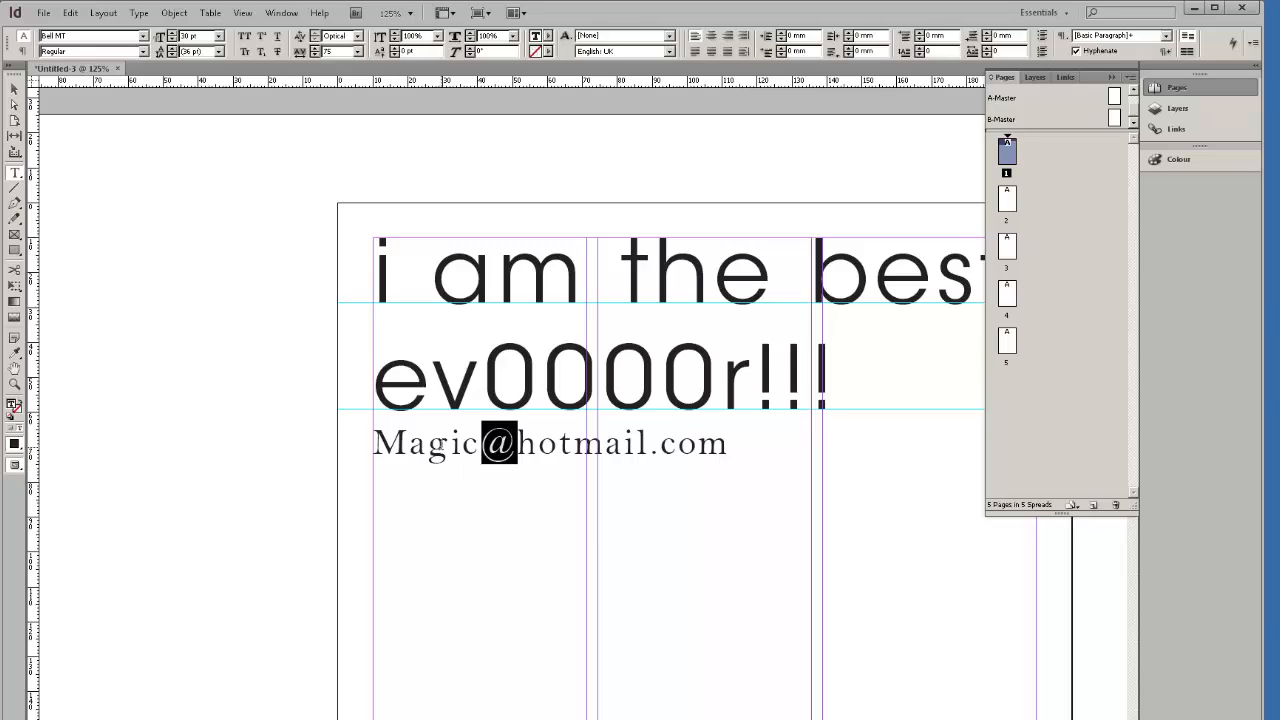
pyautogui.click(518, 442)
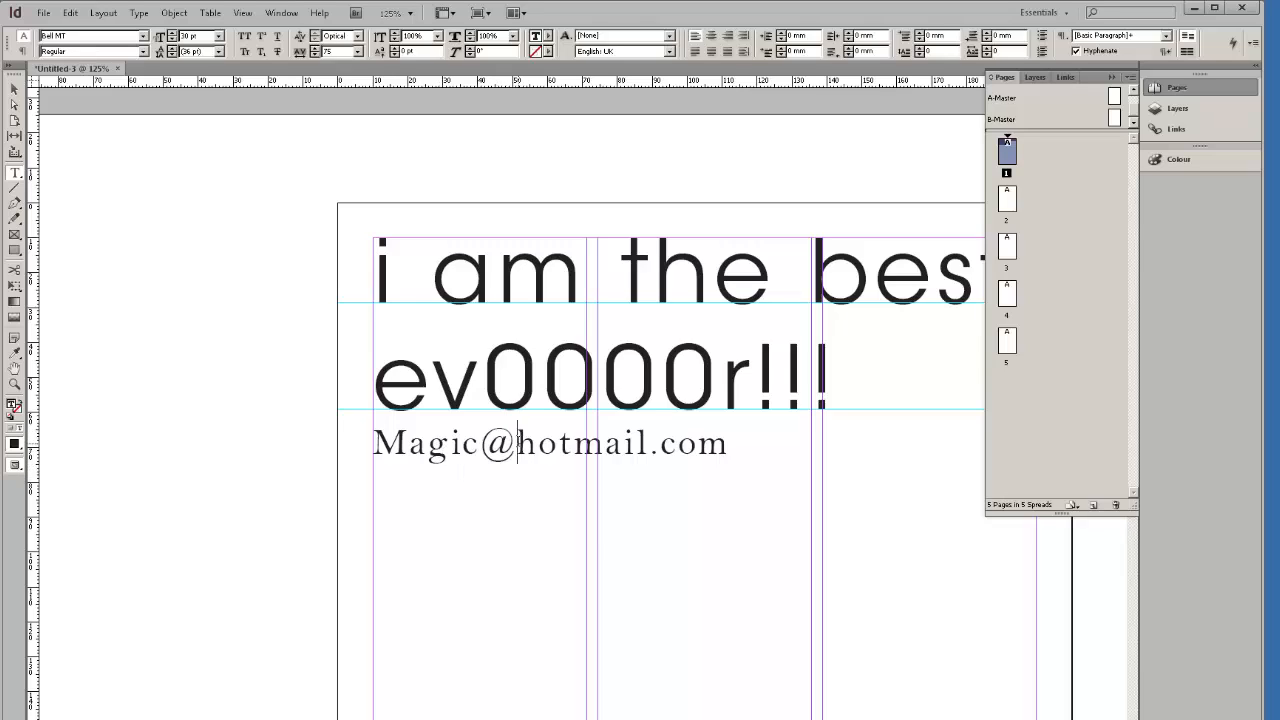
pyautogui.moveTo(519, 448); pyautogui.dragTo(500, 490)
pyautogui.click(518, 468)
pyautogui.moveTo(374, 448); pyautogui.dragTo(711, 449)
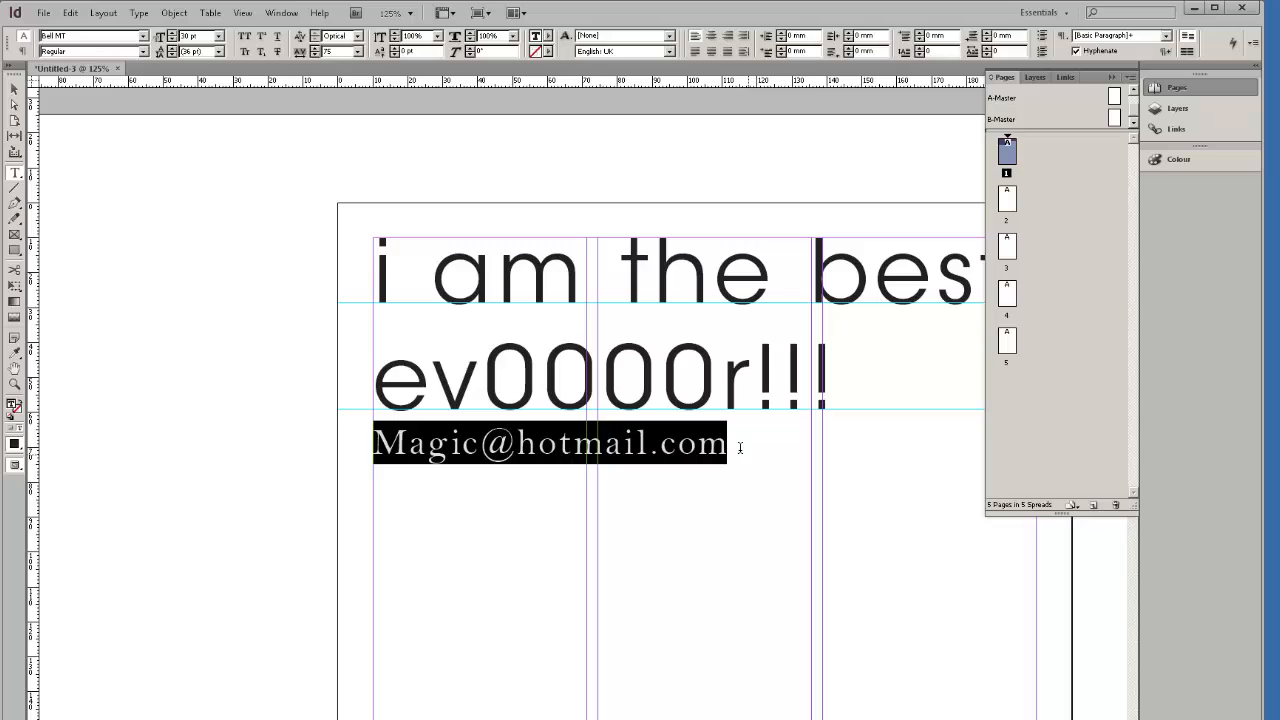
pyautogui.click(740, 447)
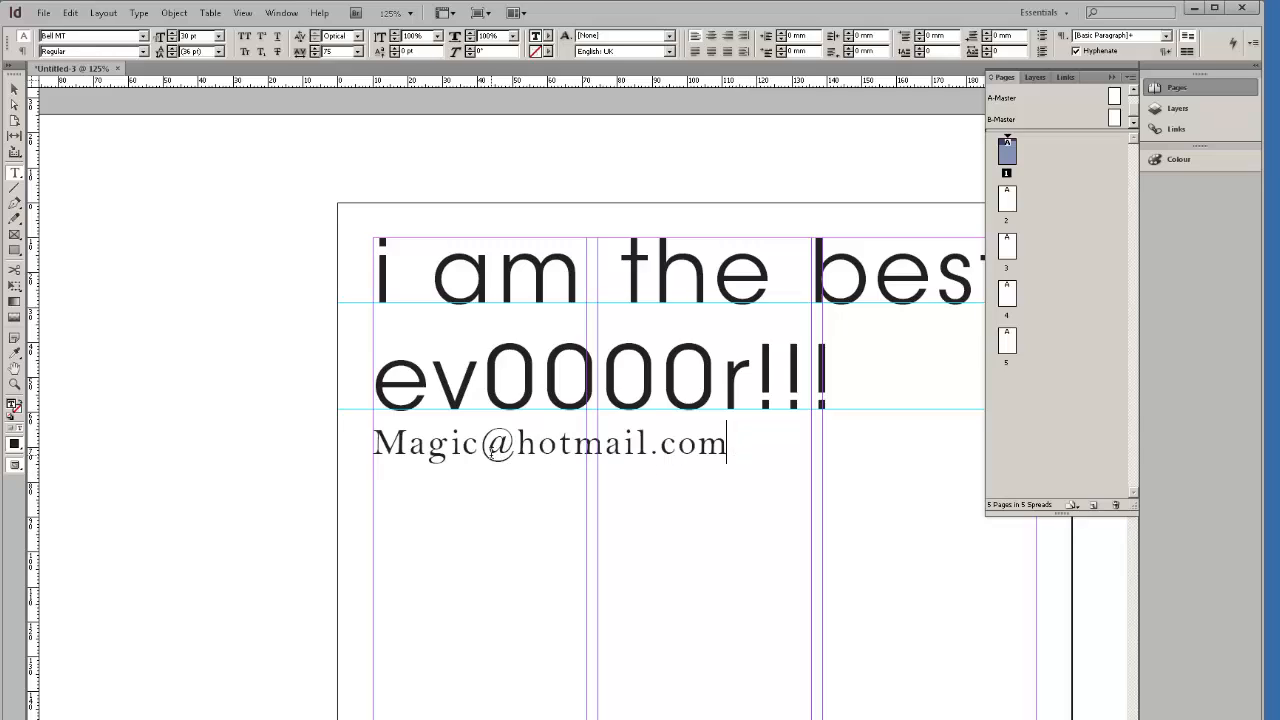
pyautogui.doubleClick(491, 449)
pyautogui.click(699, 447)
pyautogui.moveTo(730, 446); pyautogui.dragTo(365, 453)
pyautogui.moveTo(514, 448); pyautogui.dragTo(491, 448)
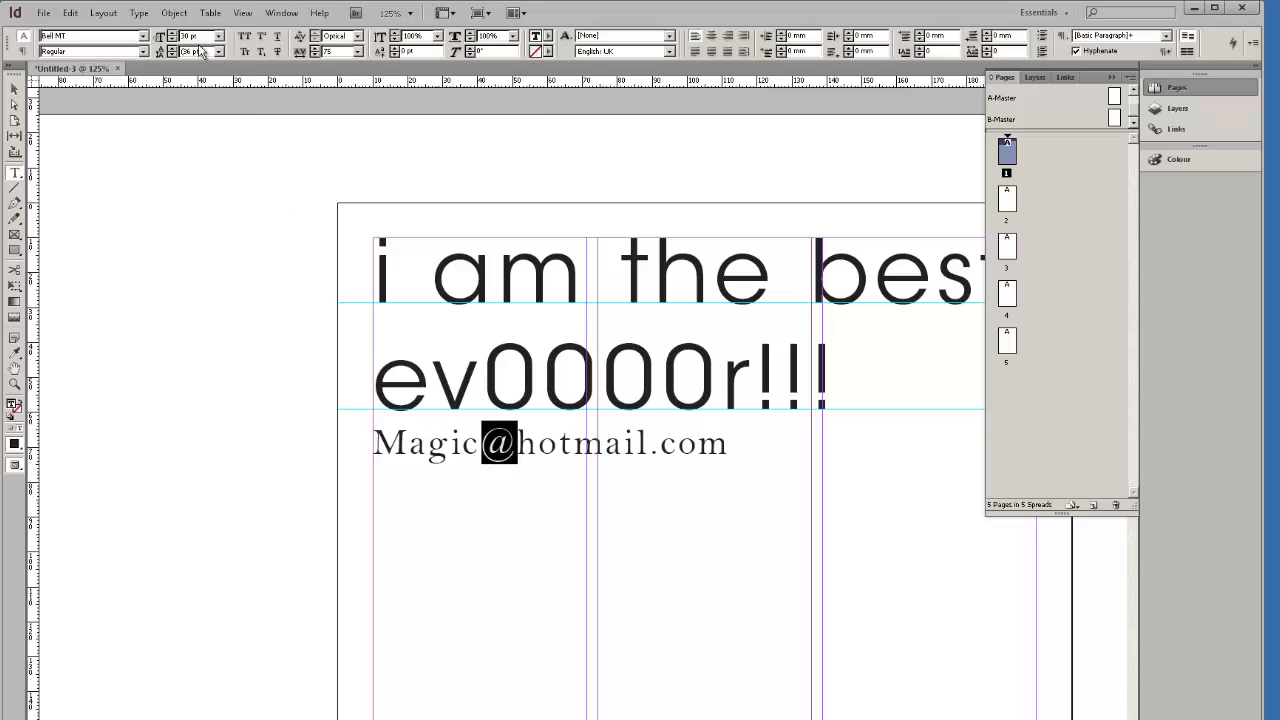
# Shrink the @ sign to 24 pt and raise it with a 3 pt baseline shift.
pyautogui.click(172, 40)
pyautogui.click(172, 40)
pyautogui.click(172, 40)
pyautogui.click(172, 40)
pyautogui.click(172, 40)
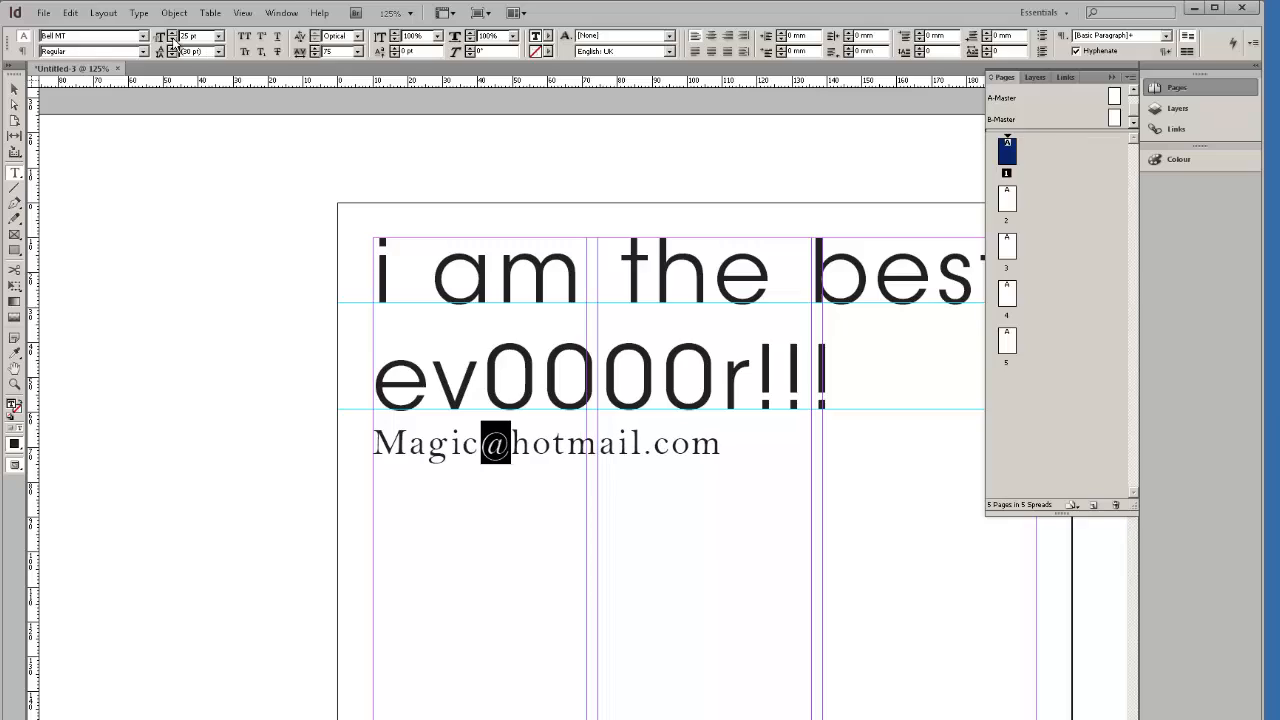
pyautogui.click(172, 40)
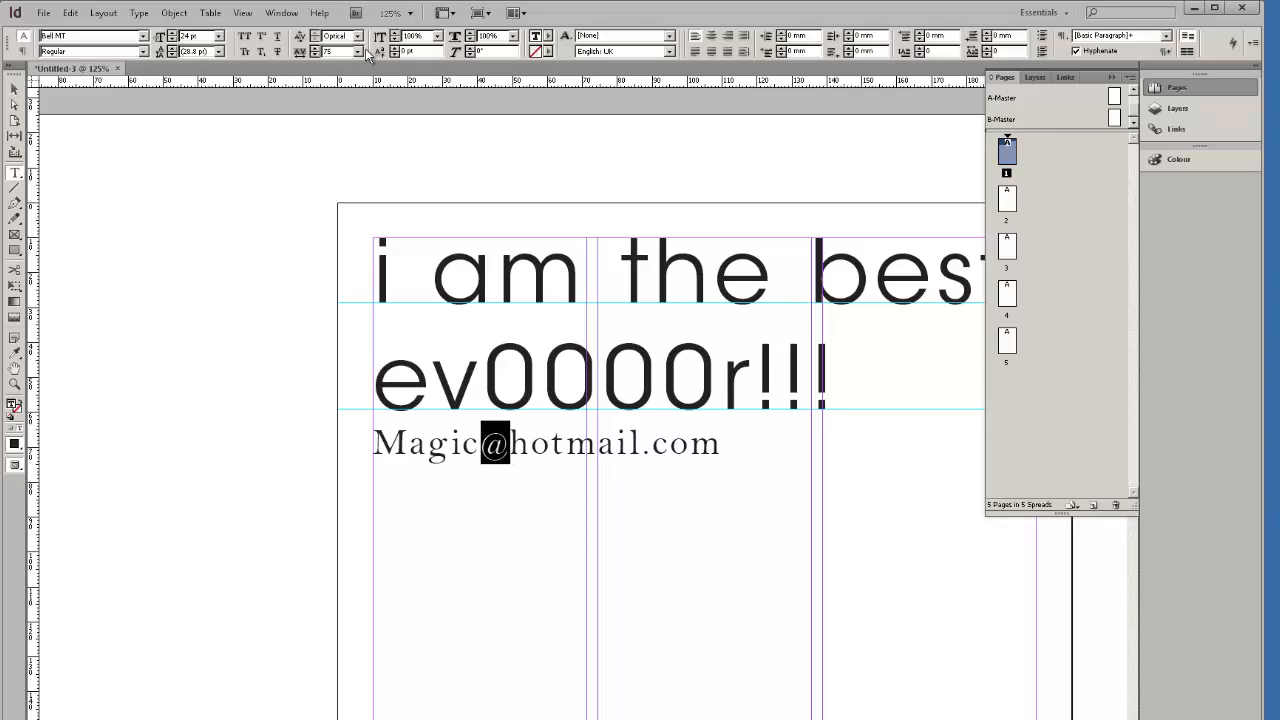
pyautogui.click(395, 48)
pyautogui.click(395, 48)
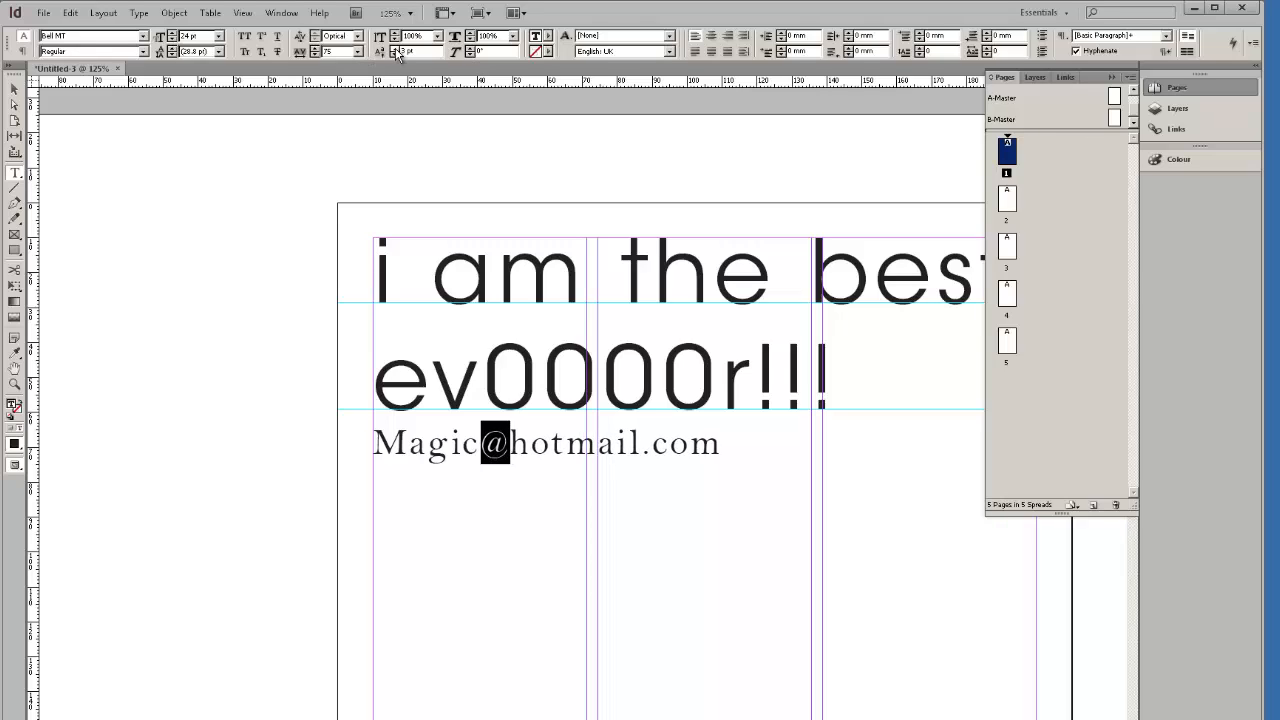
pyautogui.click(395, 48)
pyautogui.click(757, 449)
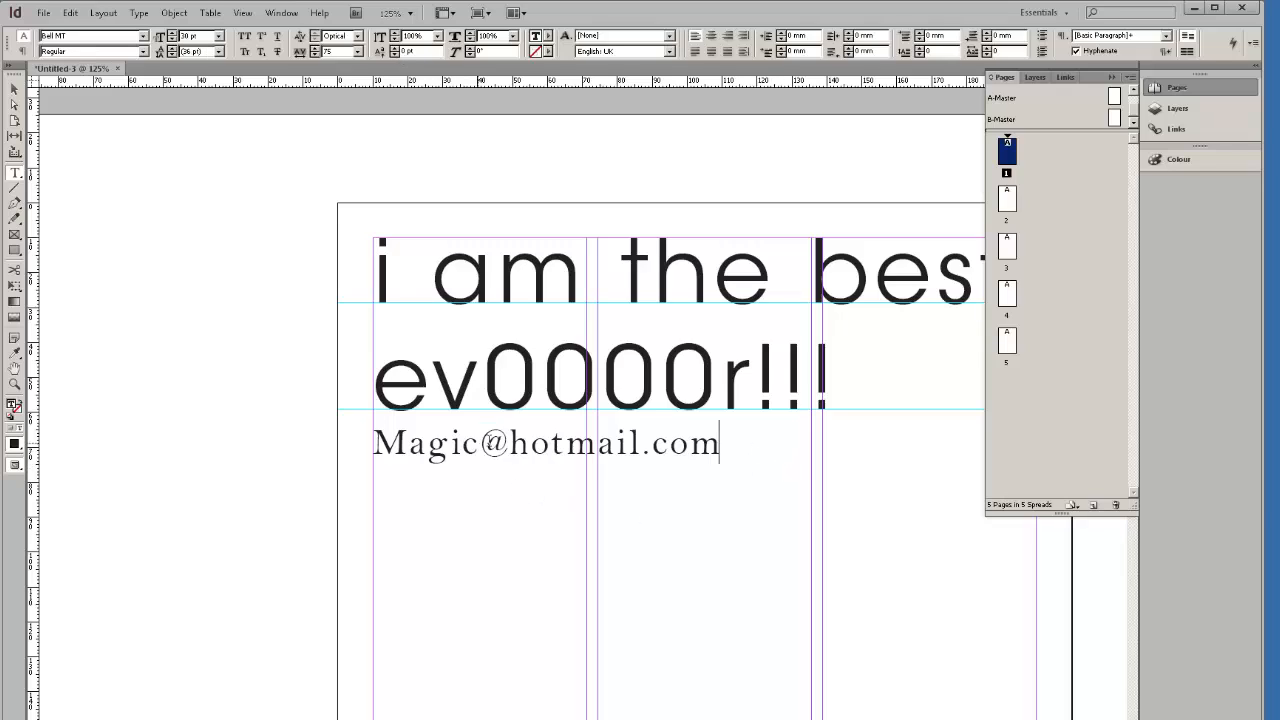
# Enter 0 for the @ sign, then select and delete the whole e-mail line.
pyautogui.moveTo(510, 446); pyautogui.dragTo(482, 446)
pyautogui.click(517, 493)
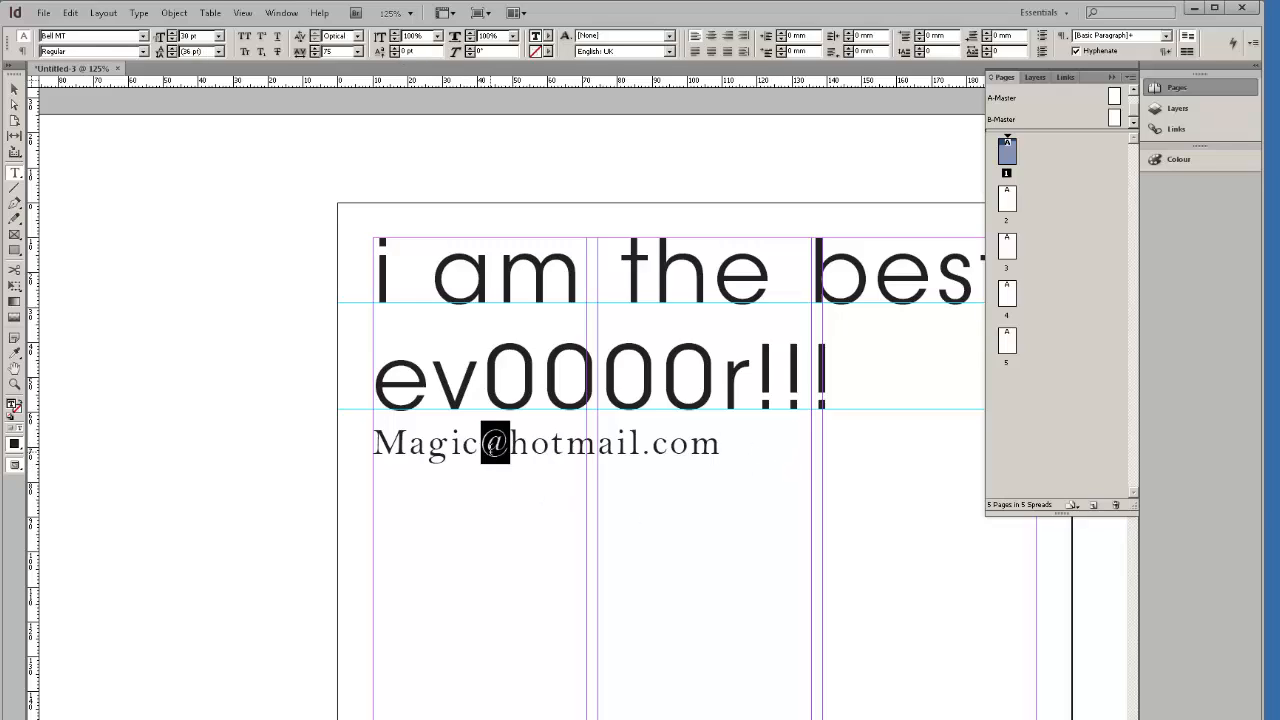
pyautogui.write('0')
pyautogui.click(757, 445)
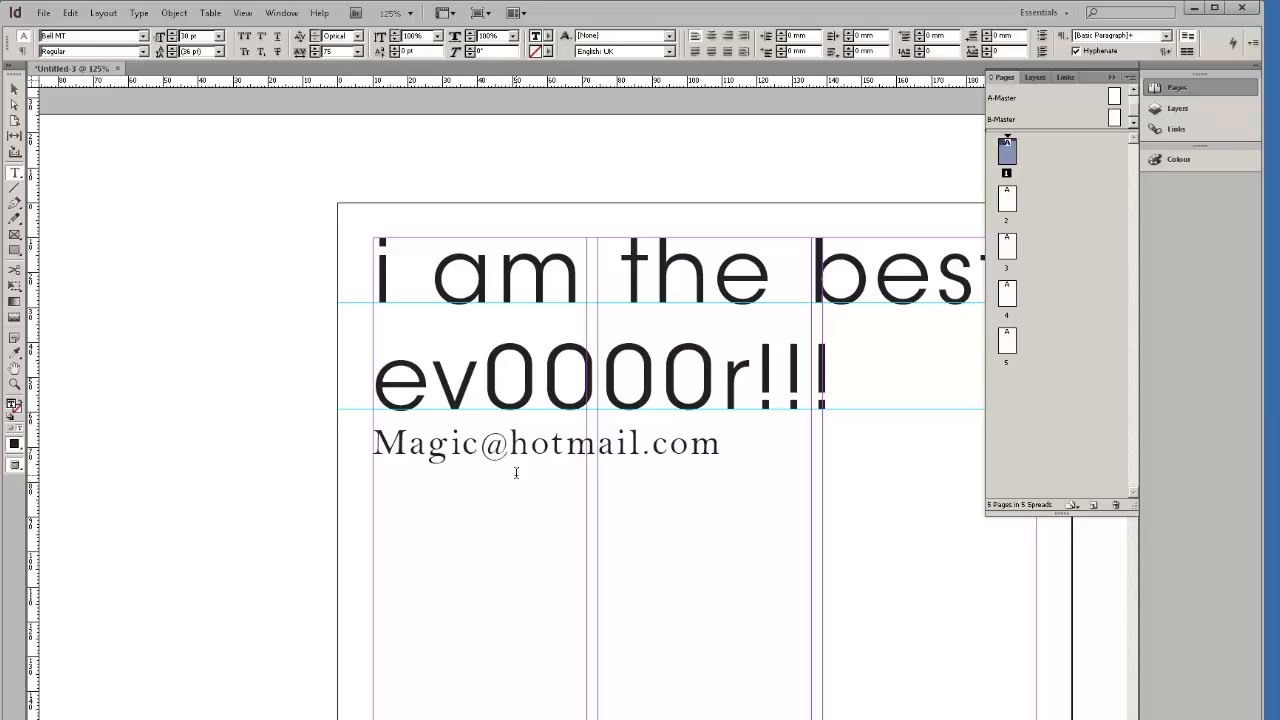
pyautogui.moveTo(726, 443); pyautogui.dragTo(348, 450)
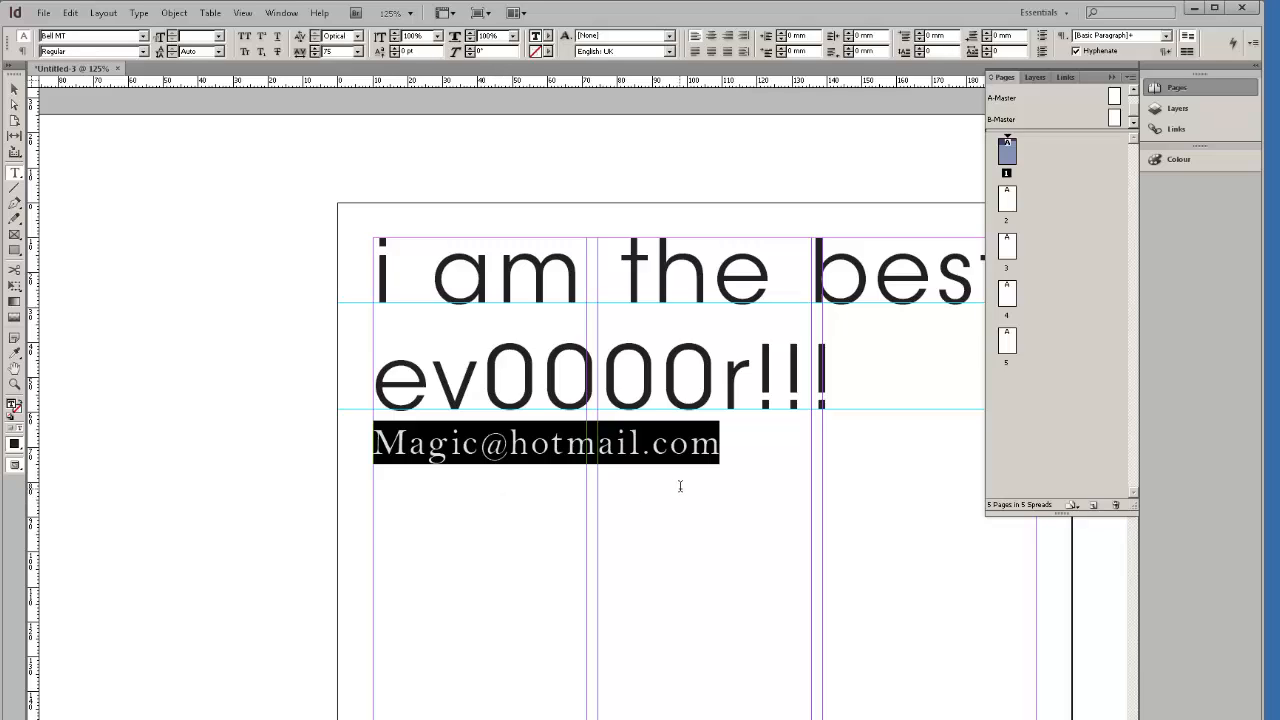
pyautogui.press('BackSpace')
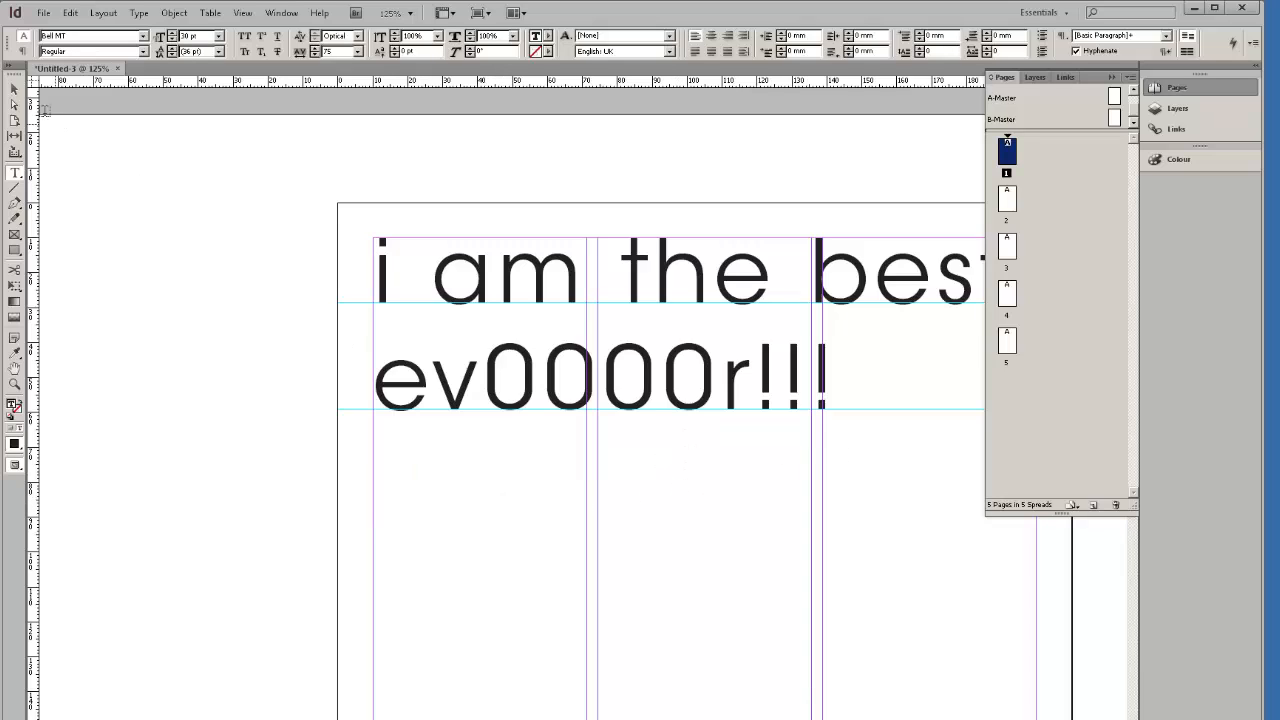
# Zoom out and resize the headline text frame to test how the text reflows.
pyautogui.click(14, 89)
pyautogui.hotkey('ctrl', '-')
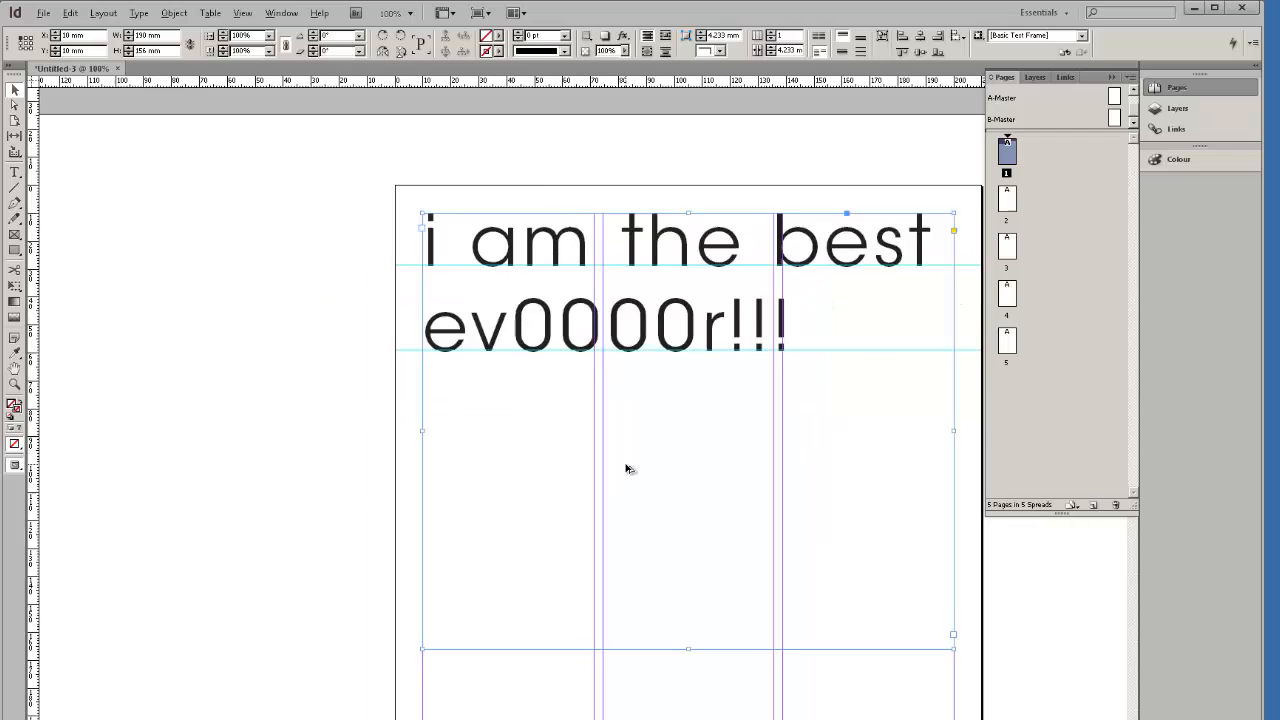
pyautogui.hotkey('ctrl', '-')
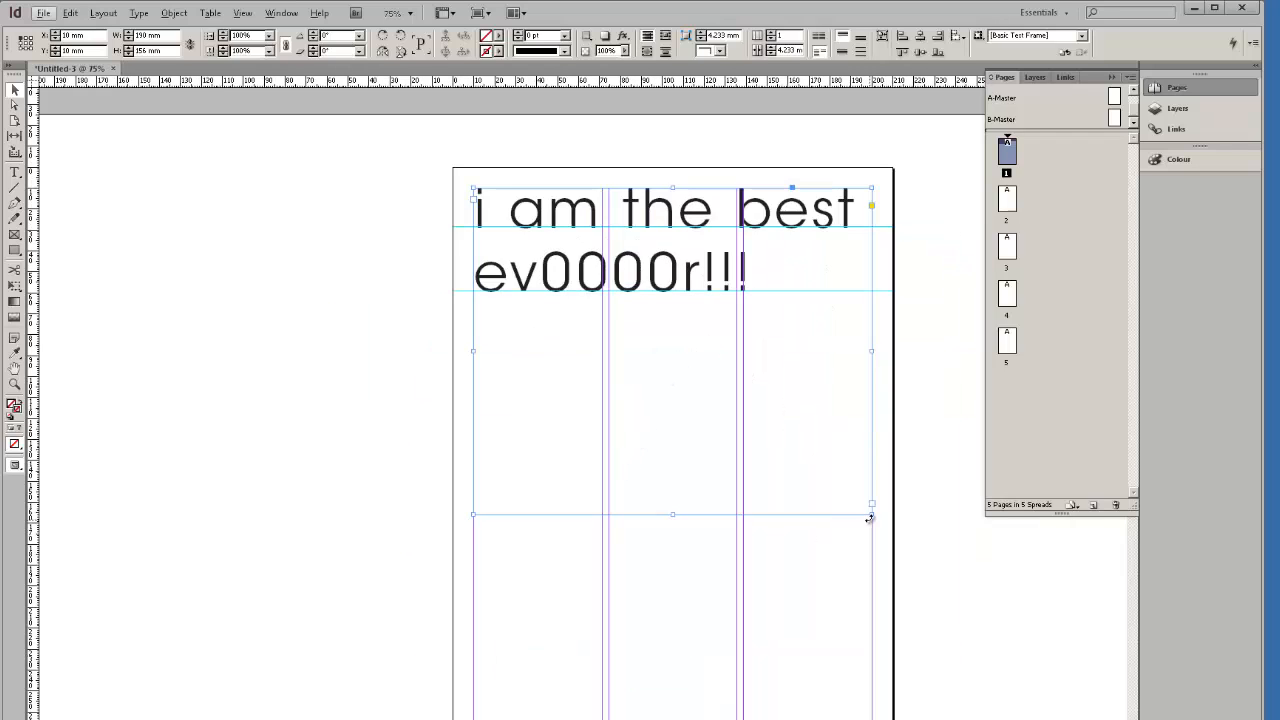
pyautogui.moveTo(870, 513); pyautogui.dragTo(651, 323)
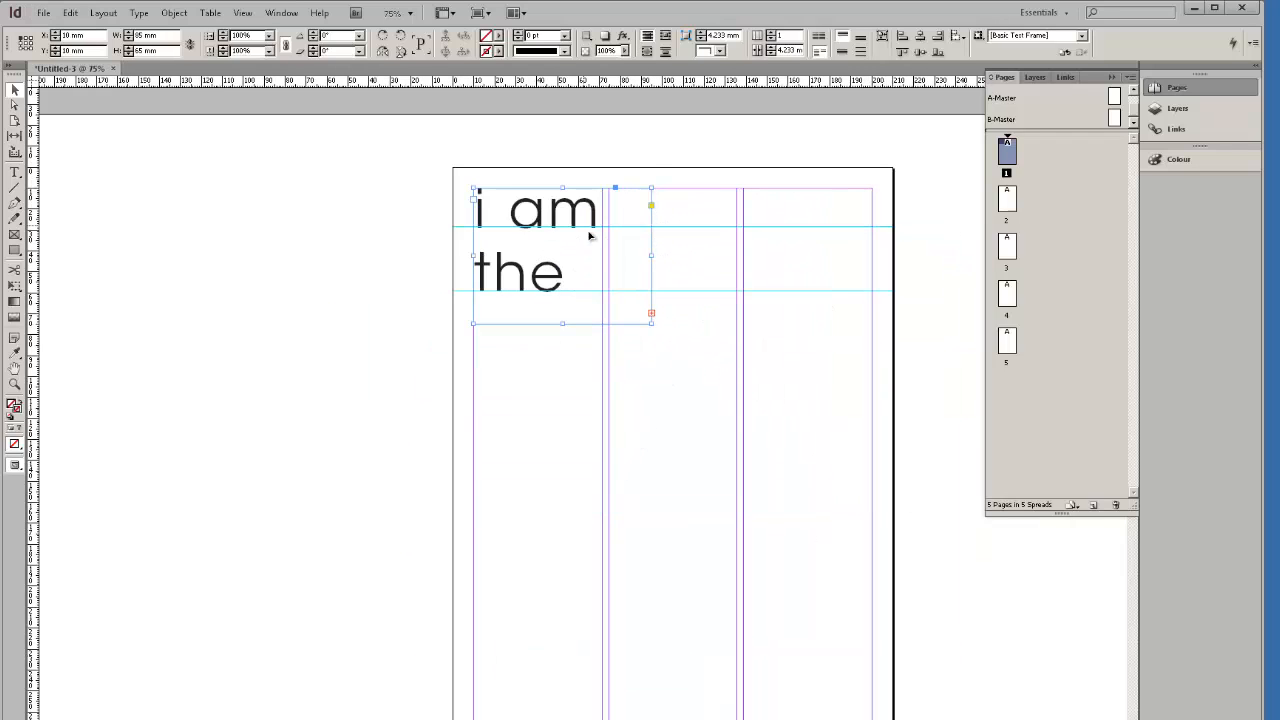
pyautogui.moveTo(651, 255); pyautogui.dragTo(813, 256)
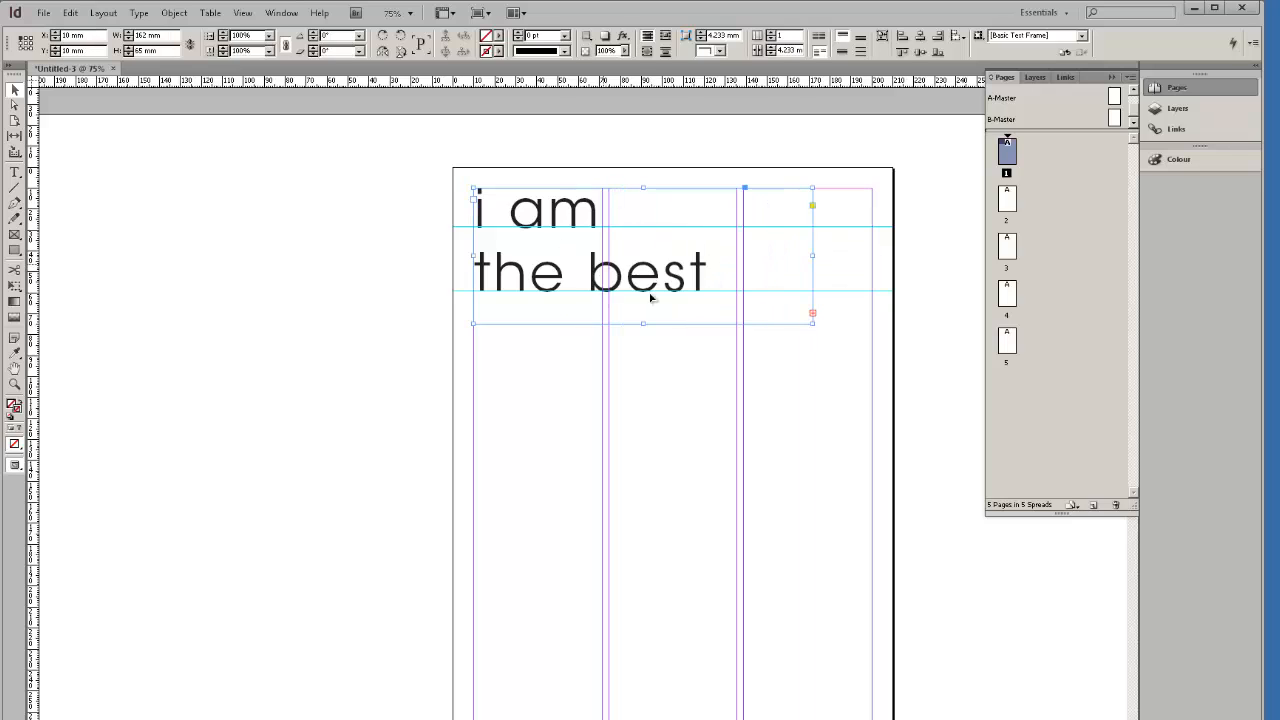
pyautogui.moveTo(805, 320); pyautogui.dragTo(858, 489)
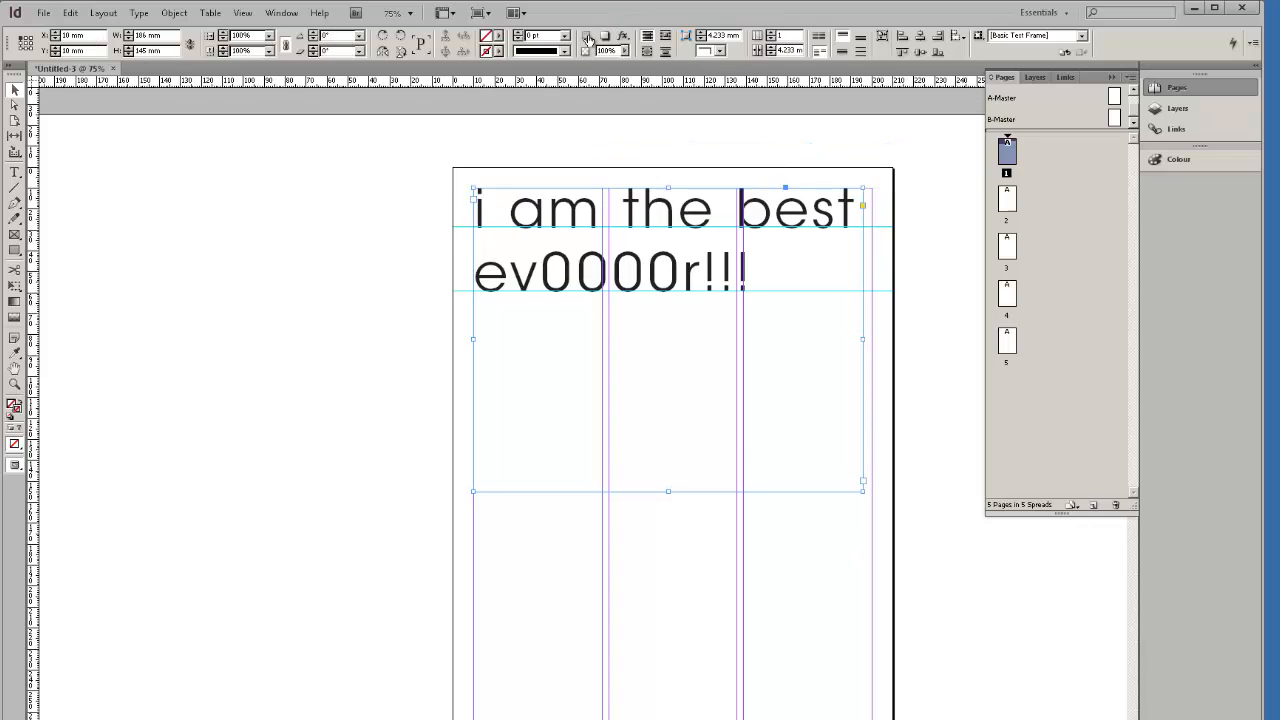
# Open the Character panel beside the page and select all the frame's text.
pyautogui.click(282, 13)
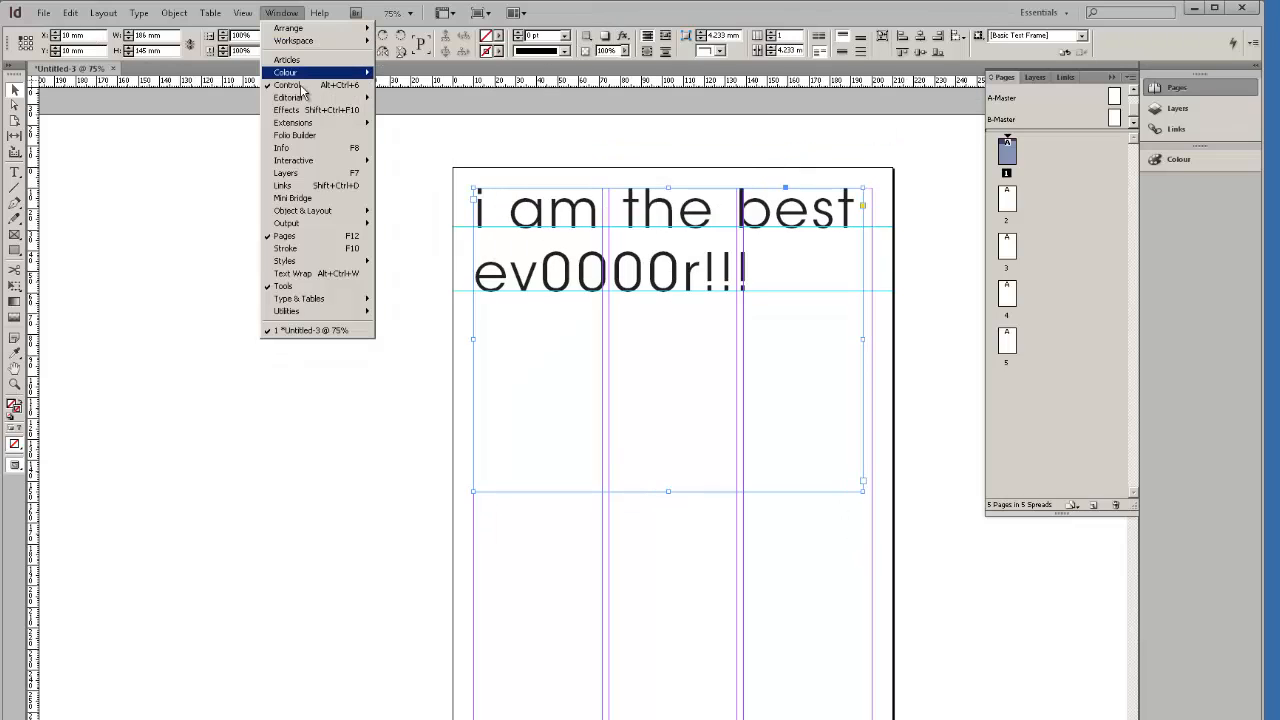
pyautogui.moveTo(336, 318)
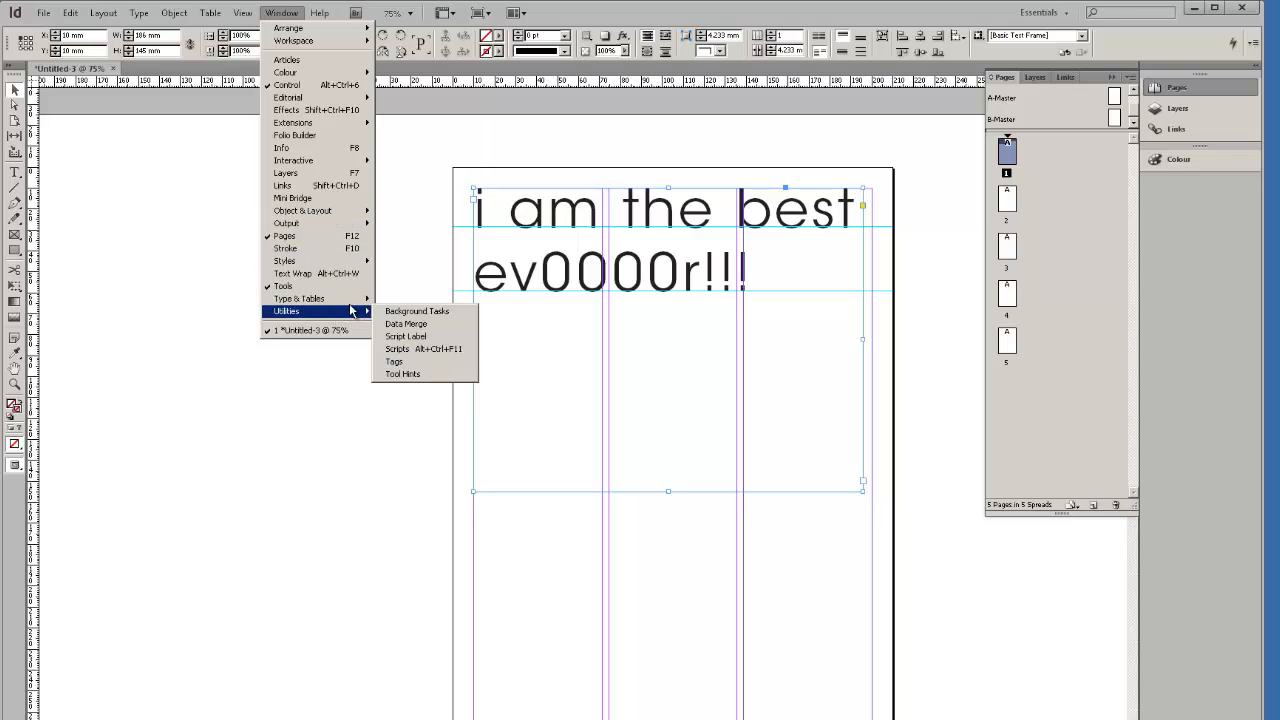
pyautogui.moveTo(355, 299)
pyautogui.click(405, 300)
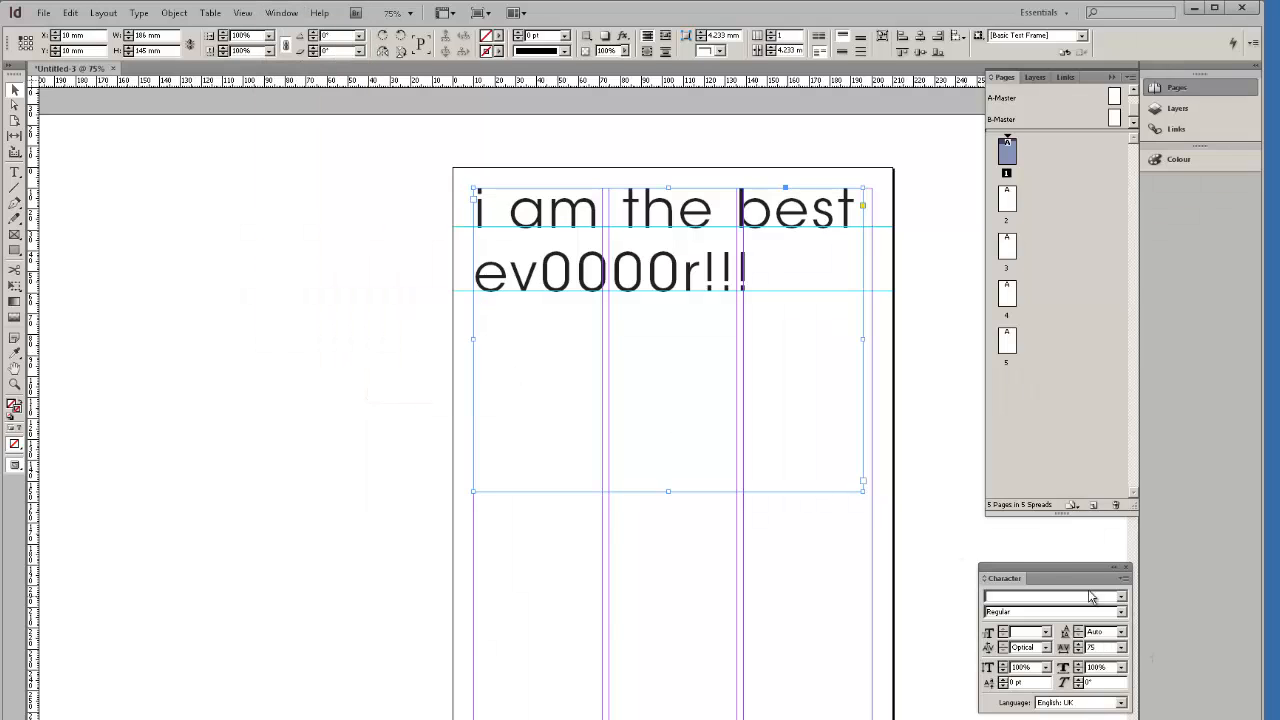
pyautogui.moveTo(1066, 568); pyautogui.dragTo(364, 187)
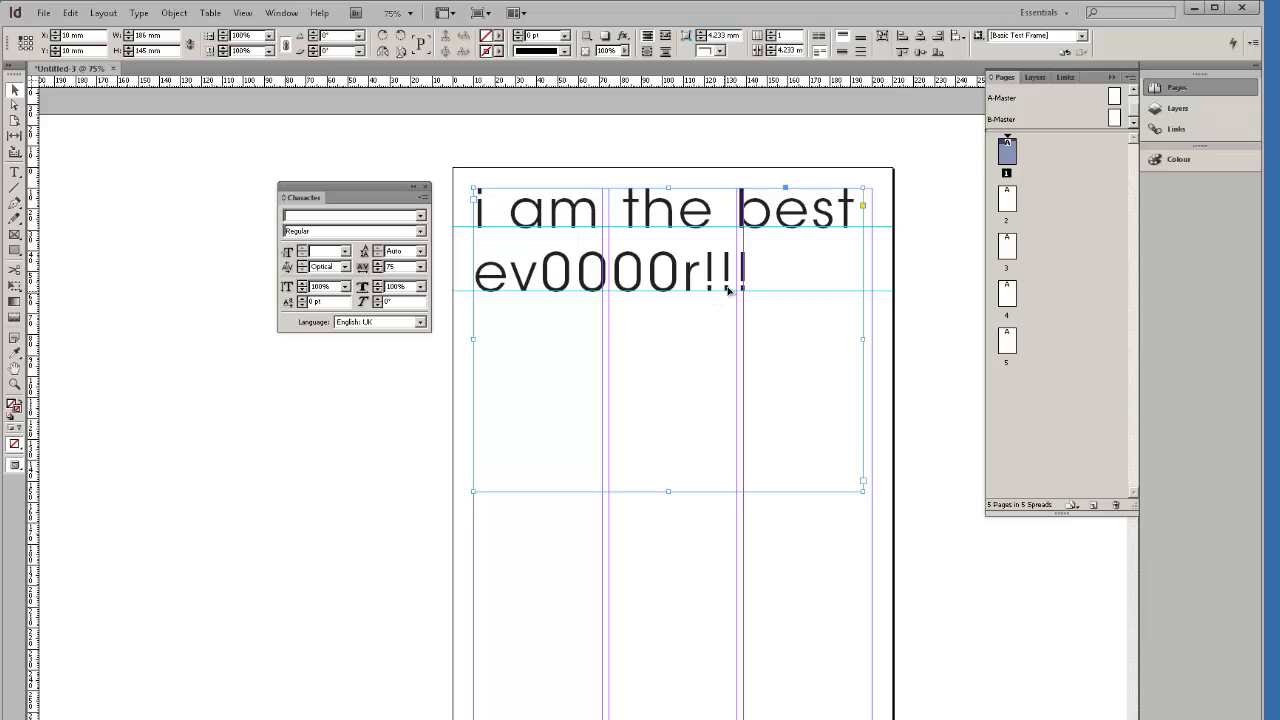
pyautogui.click(15, 174)
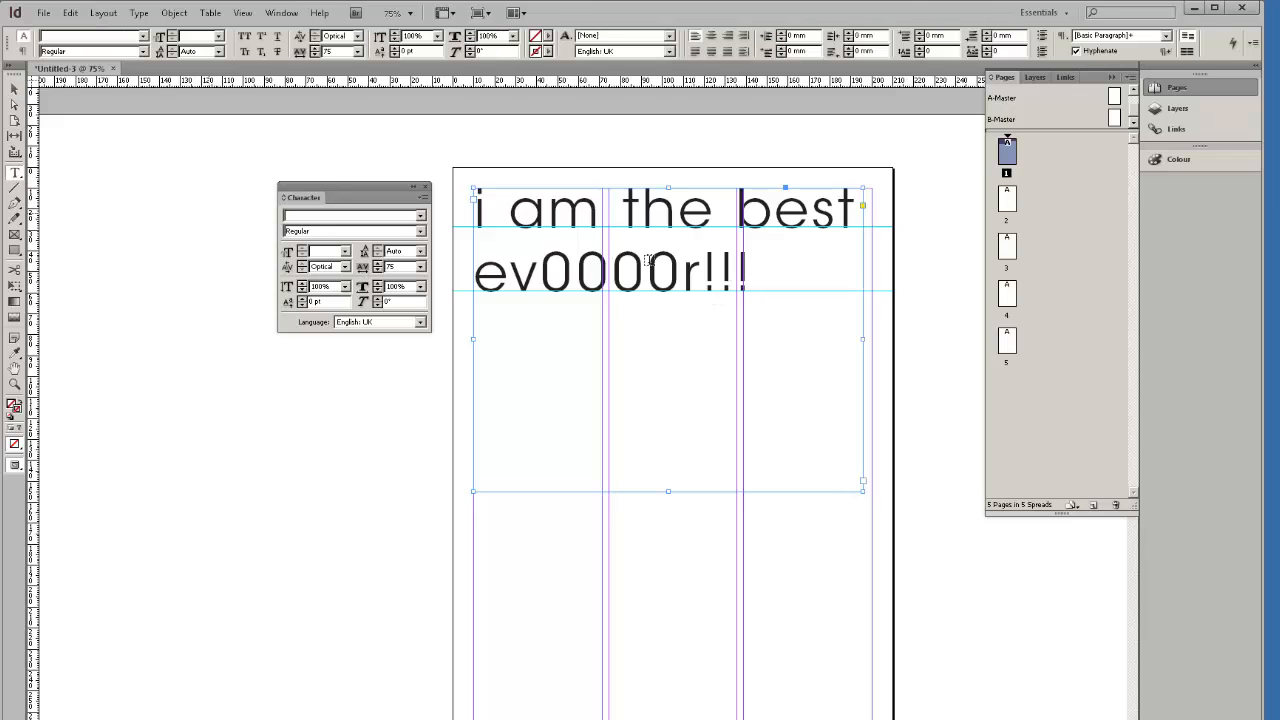
pyautogui.hotkey('ctrl', 'a')
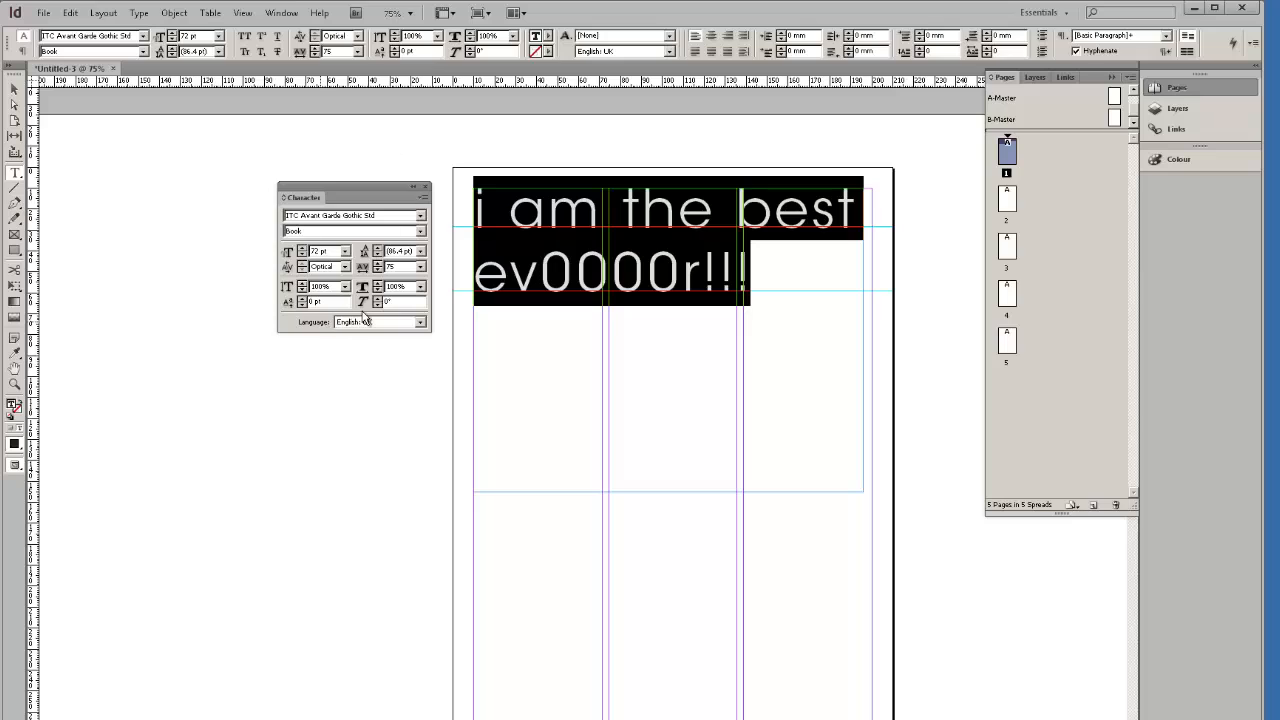
pyautogui.click(754, 347)
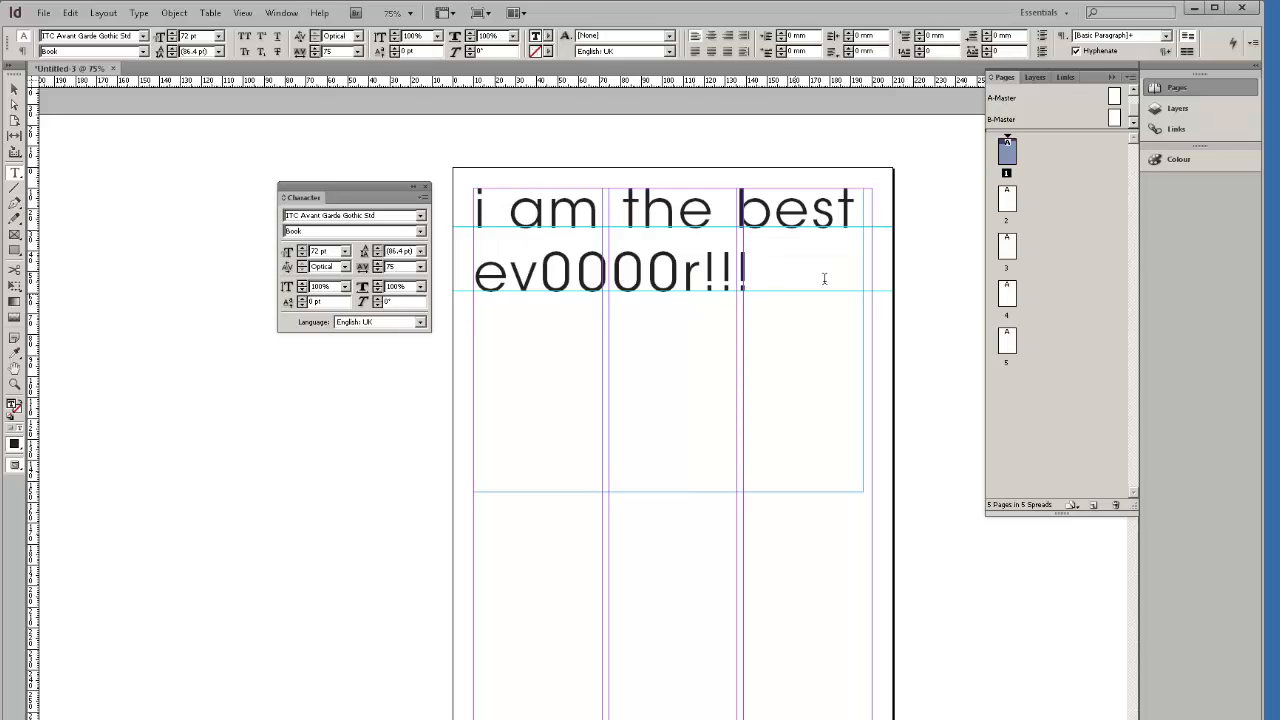
# Shrink the text frame to one column so only 'i am the best' fits.
pyautogui.click(16, 90)
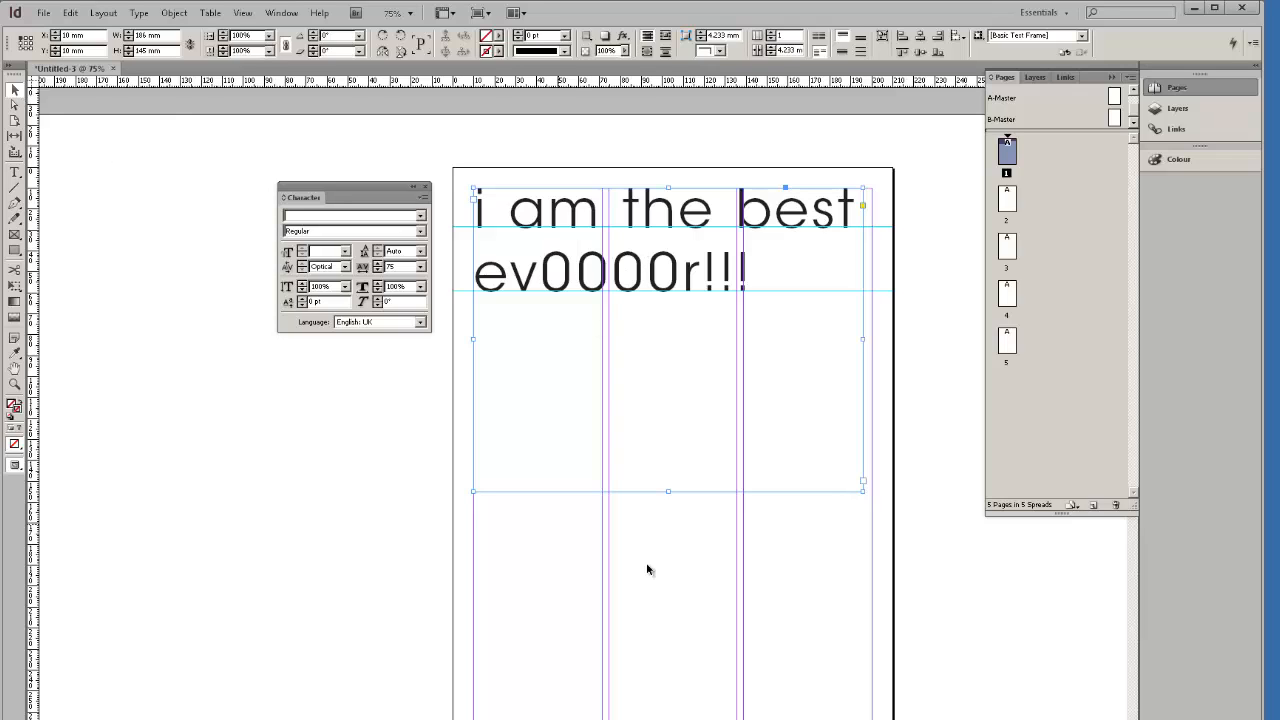
pyautogui.moveTo(860, 493); pyautogui.dragTo(601, 404)
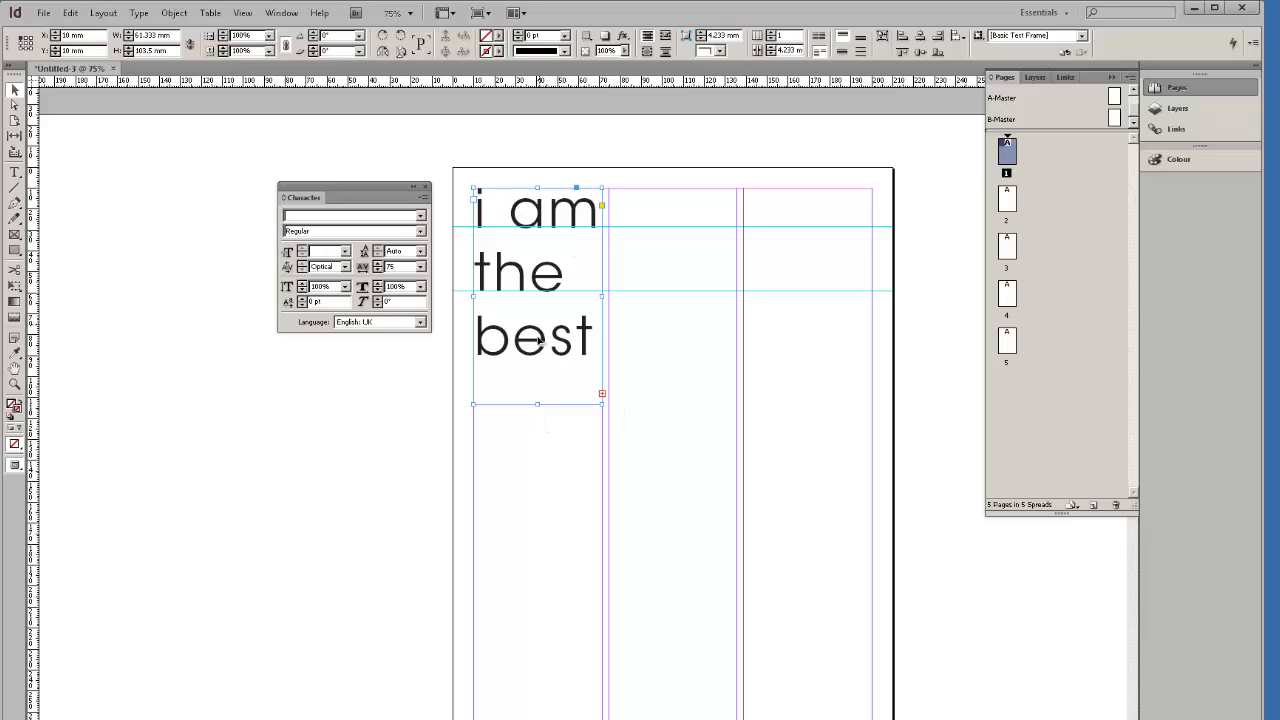
pyautogui.moveTo(537, 405); pyautogui.dragTo(537, 632)
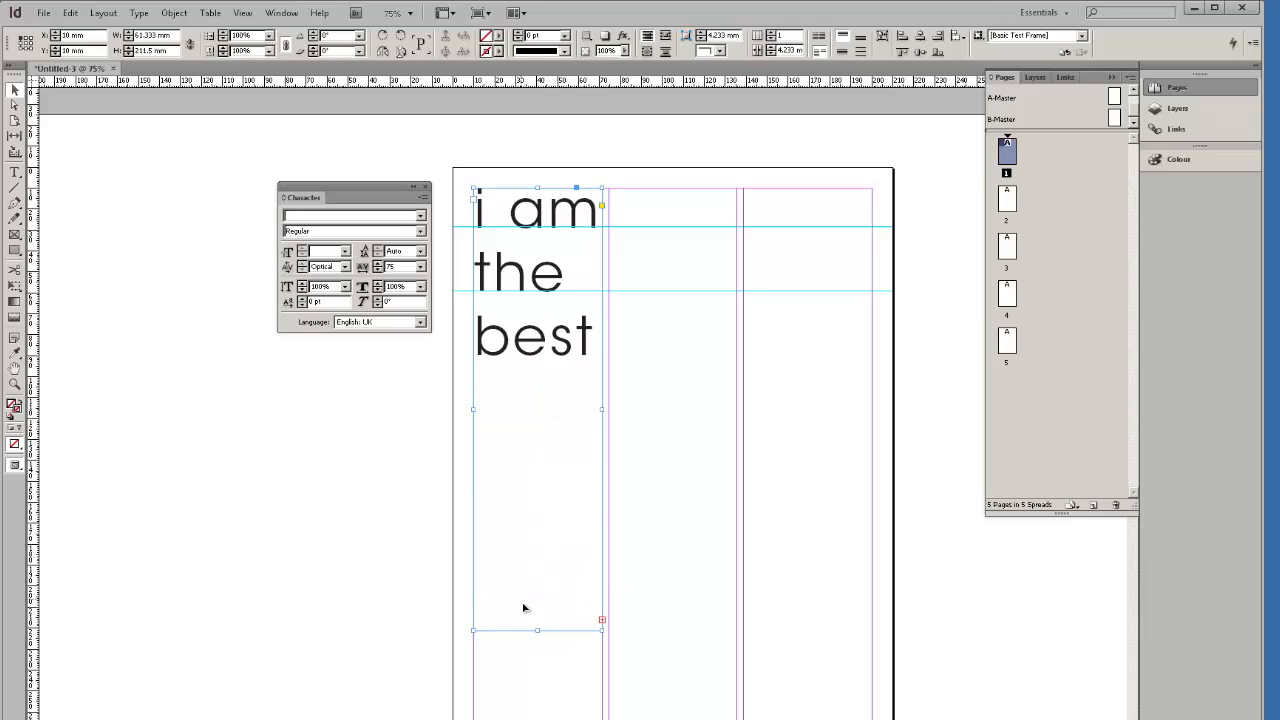
pyautogui.scroll(-3, 523, 607)
pyautogui.moveTo(537, 522); pyautogui.dragTo(537, 620)
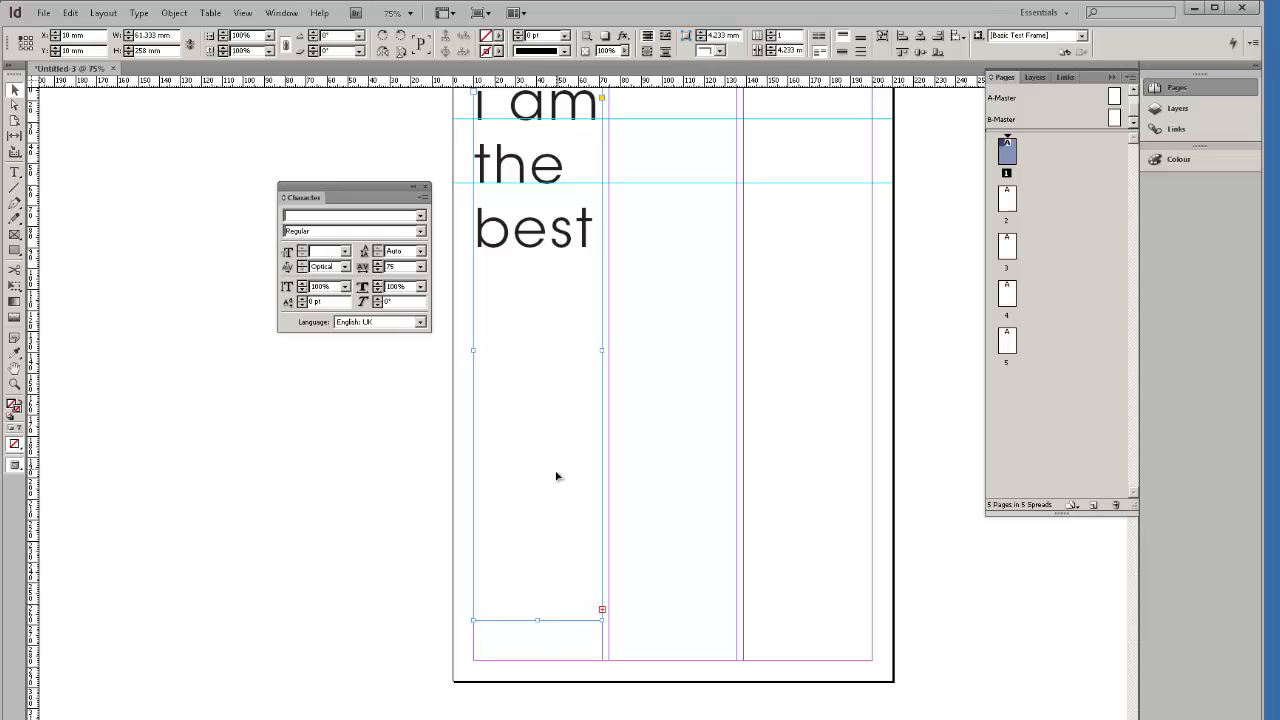
pyautogui.scroll(3, 557, 476)
pyautogui.scroll(-2, 557, 466)
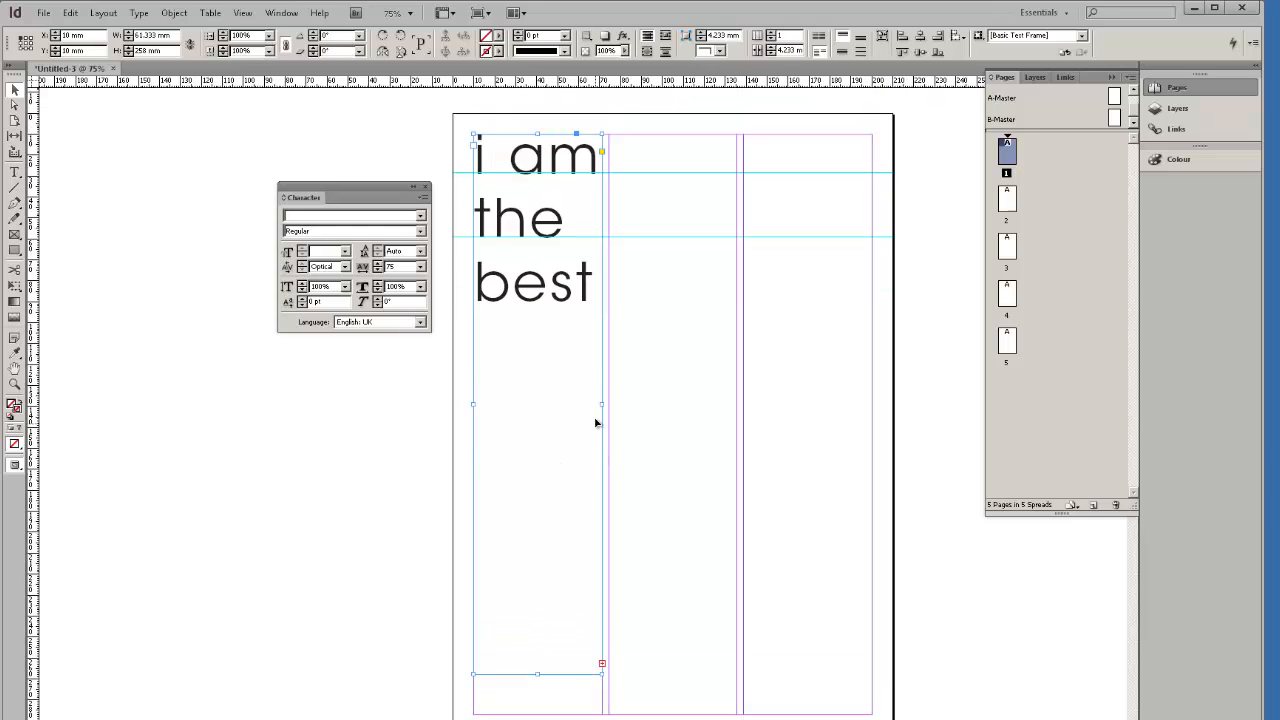
pyautogui.moveTo(602, 401); pyautogui.dragTo(872, 406)
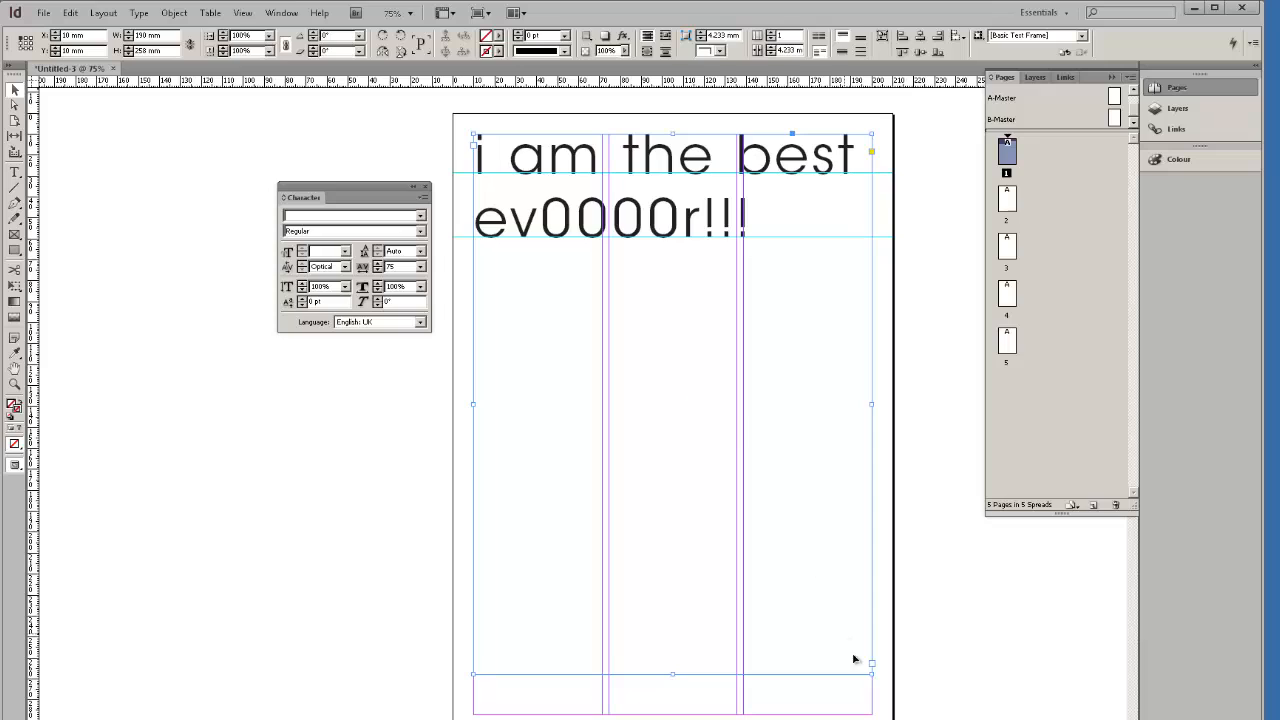
pyautogui.moveTo(871, 674); pyautogui.dragTo(600, 380)
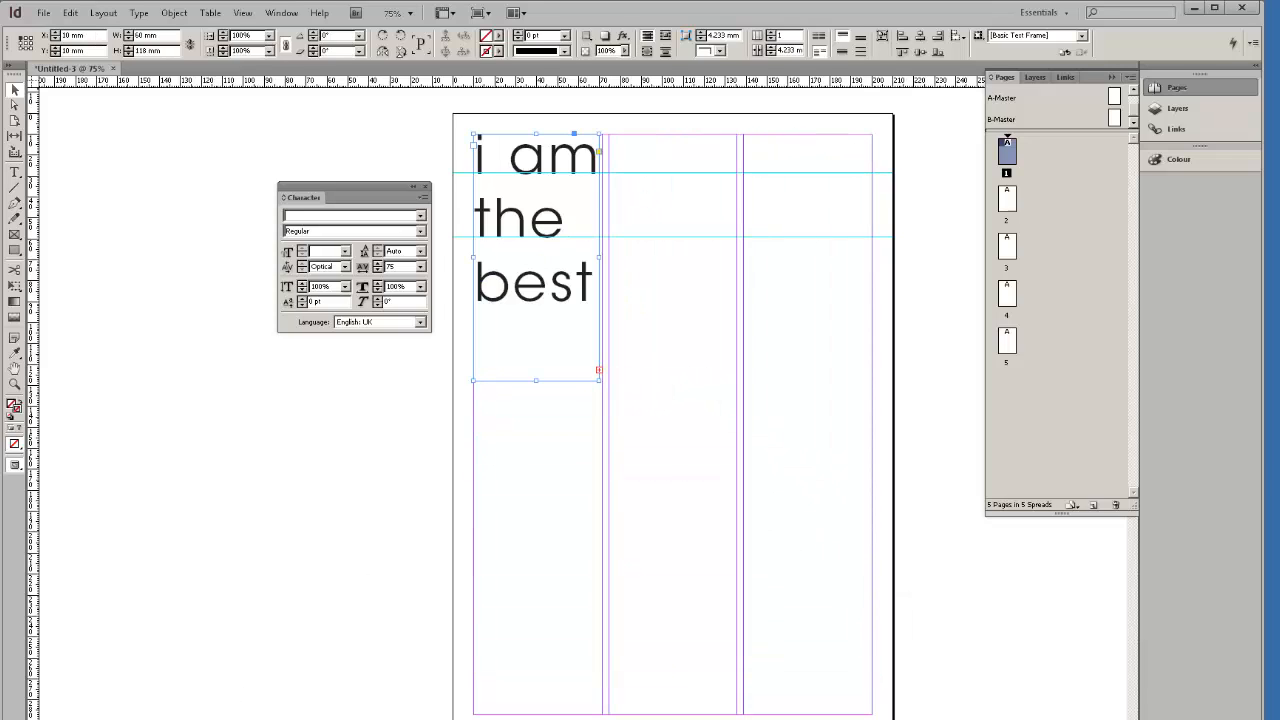
# Check Preflight's Overset text error, then widen the frame back across all three columns.
pyautogui.hotkey('ctrl', 'alt', 'shift', 'f')
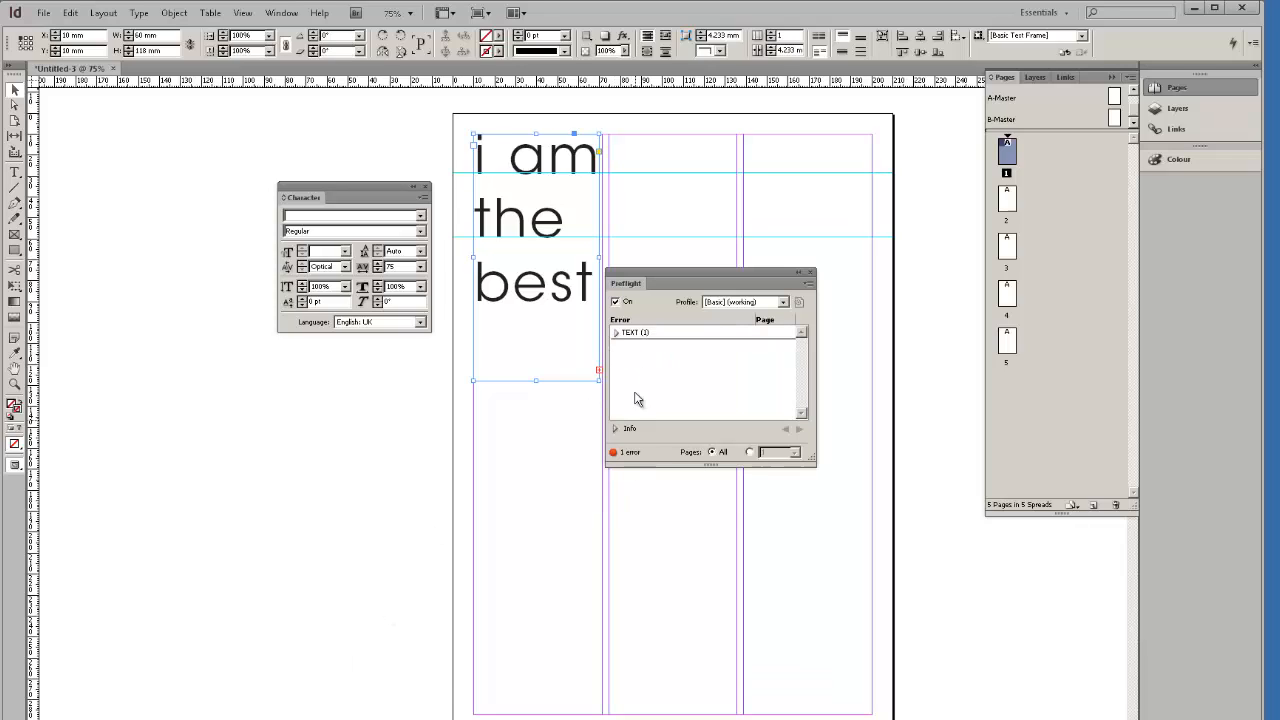
pyautogui.click(617, 332)
pyautogui.click(647, 346)
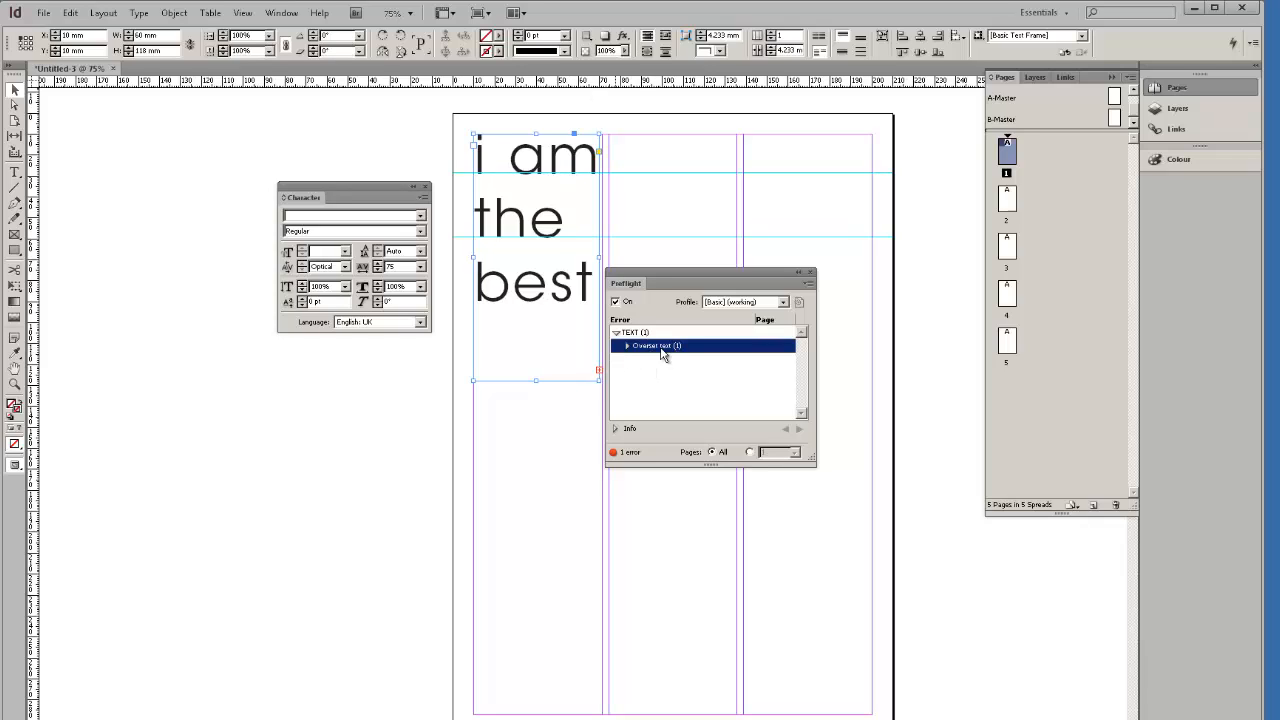
pyautogui.click(810, 272)
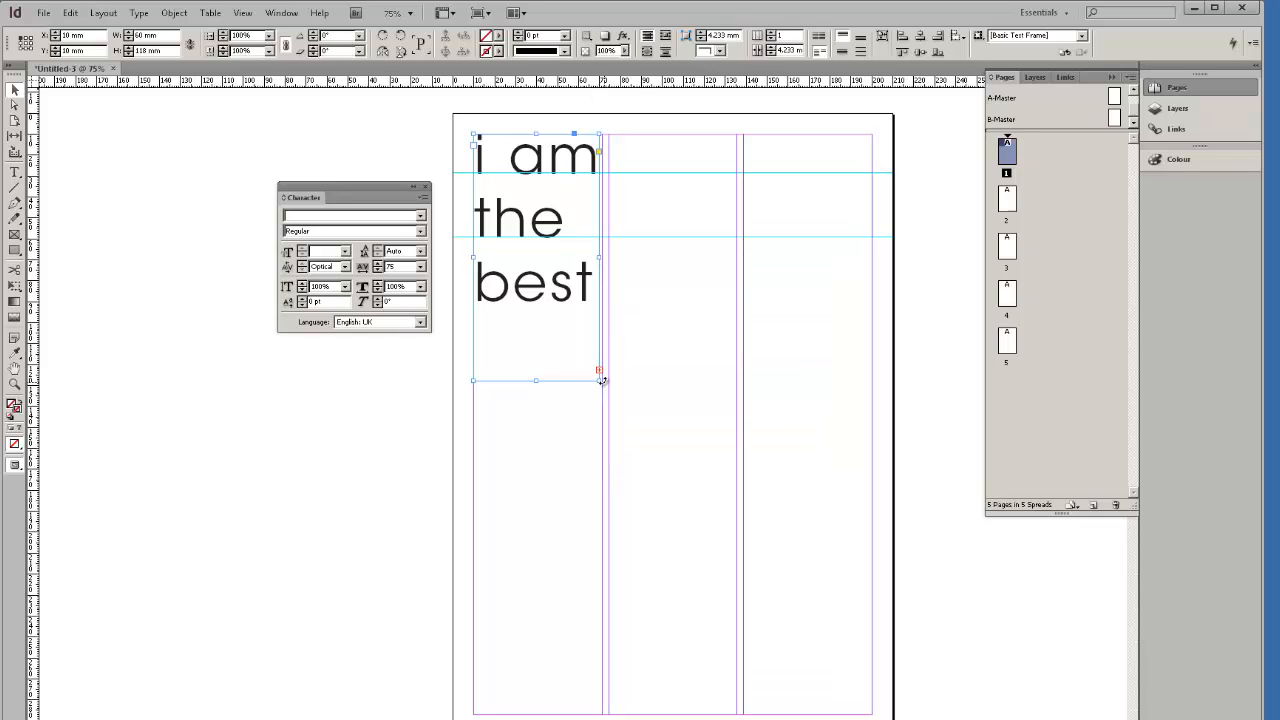
pyautogui.moveTo(601, 380); pyautogui.dragTo(736, 455)
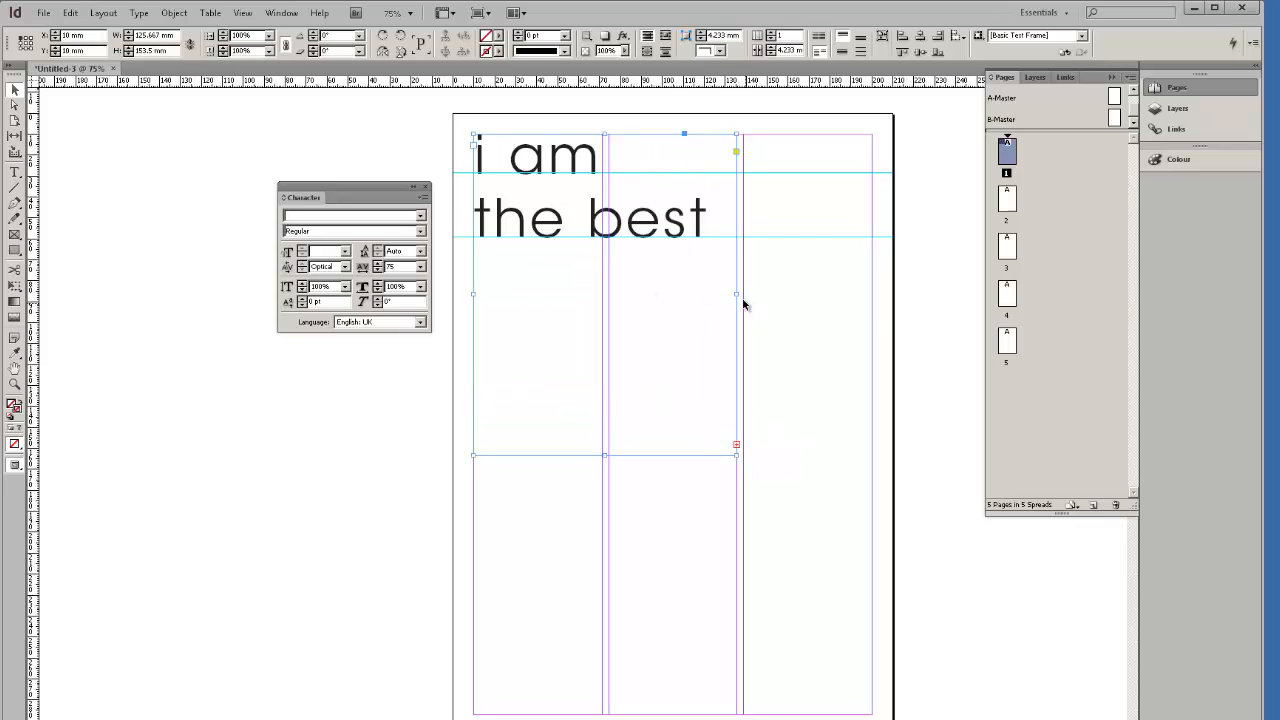
pyautogui.moveTo(737, 295); pyautogui.dragTo(872, 294)
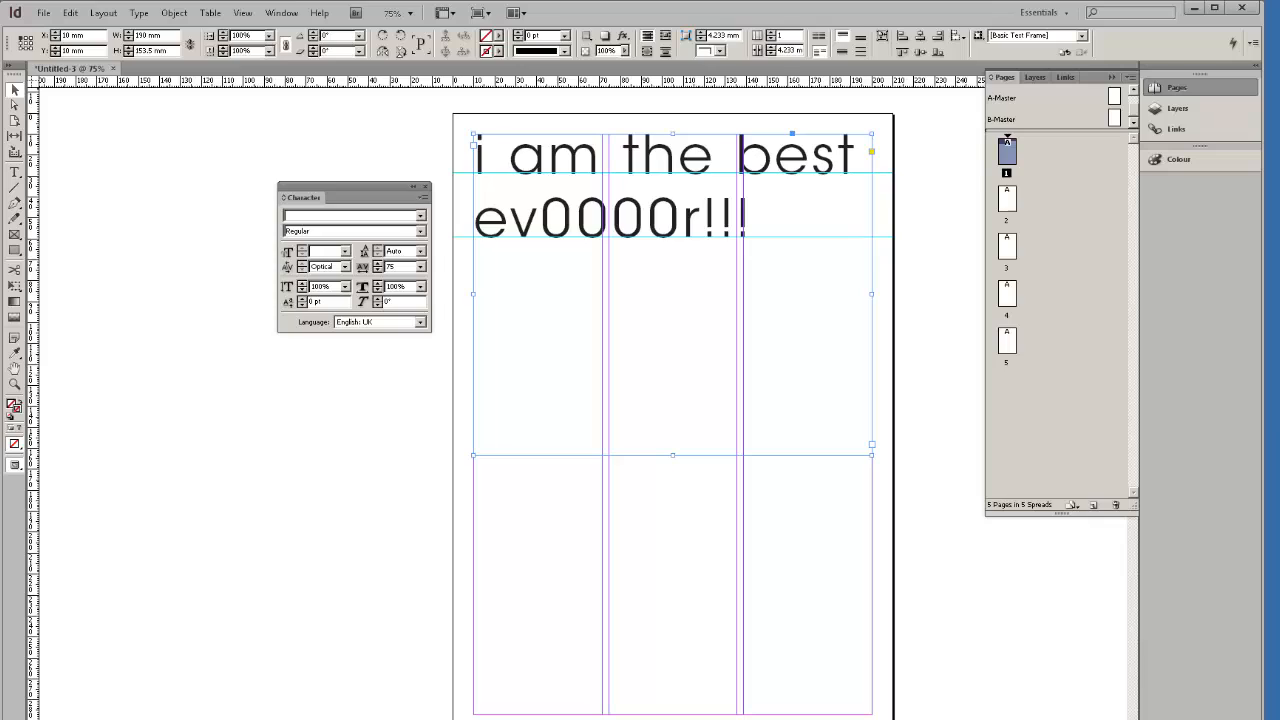
# Delete the headline frame, show the rulers, and draw a 142 × 79.5 mm rectangle frame.
pyautogui.press('Delete')
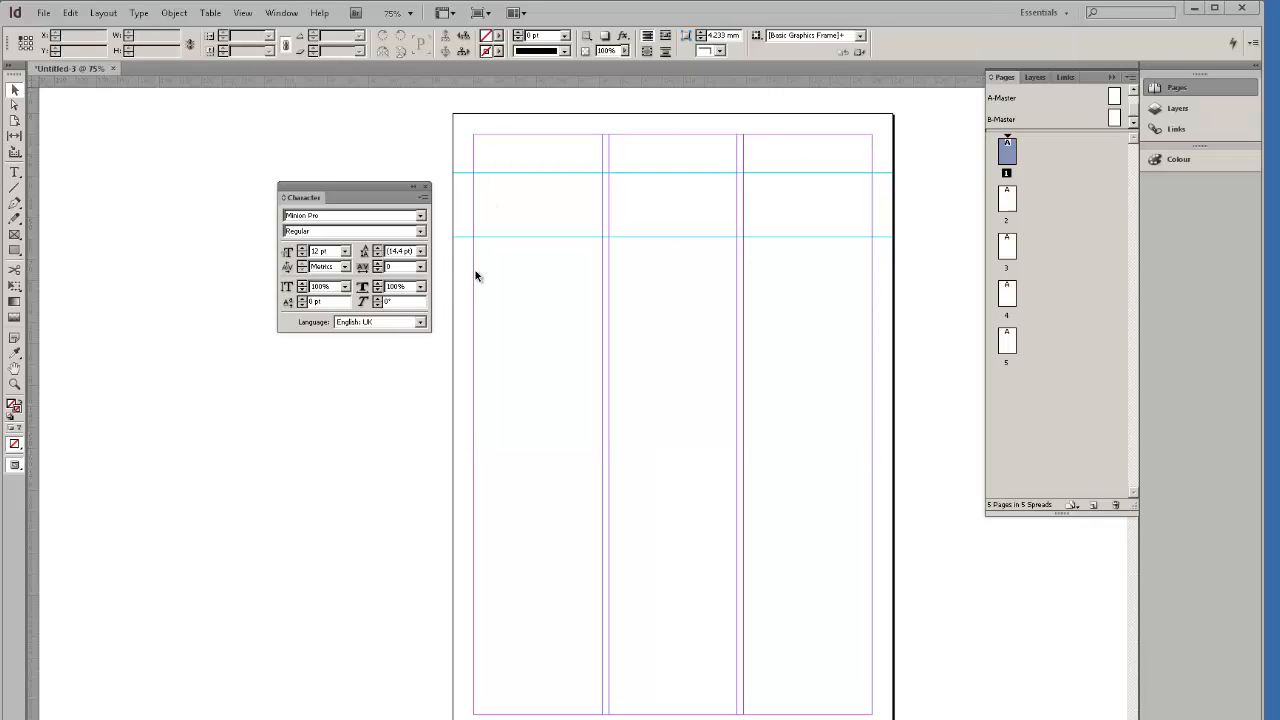
pyautogui.hotkey('ctrl', 'r')
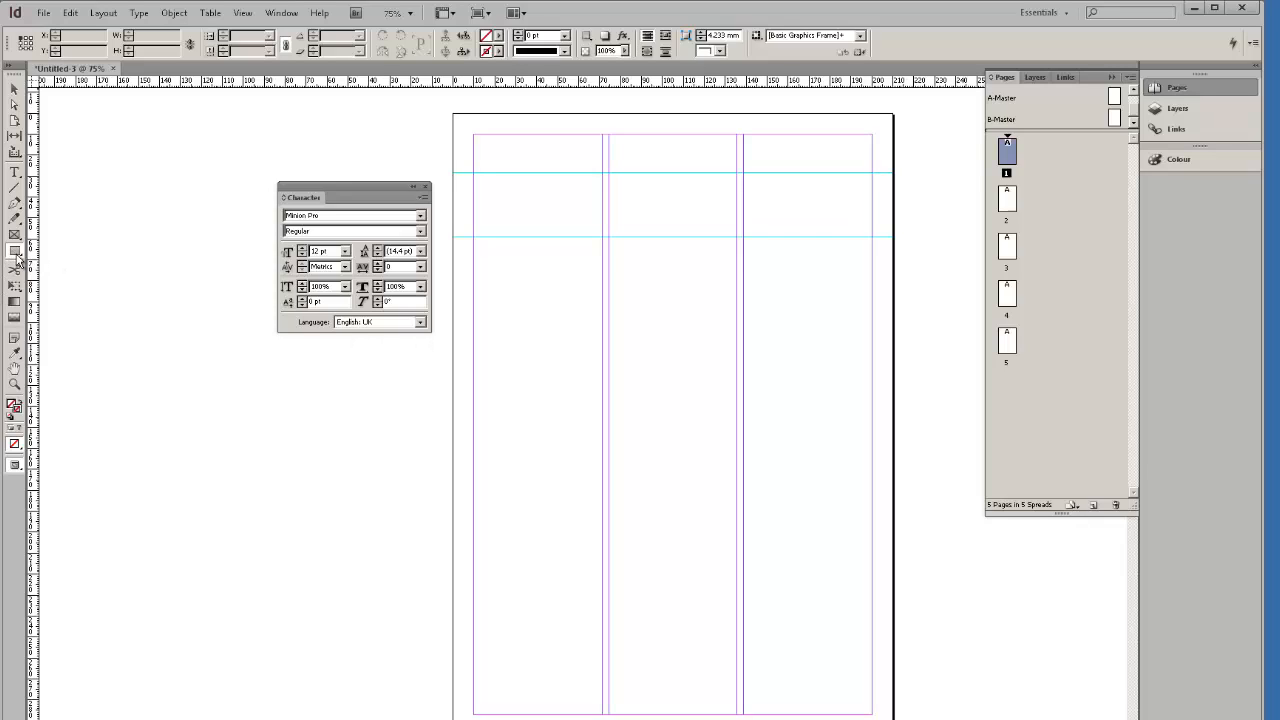
pyautogui.click(16, 256)
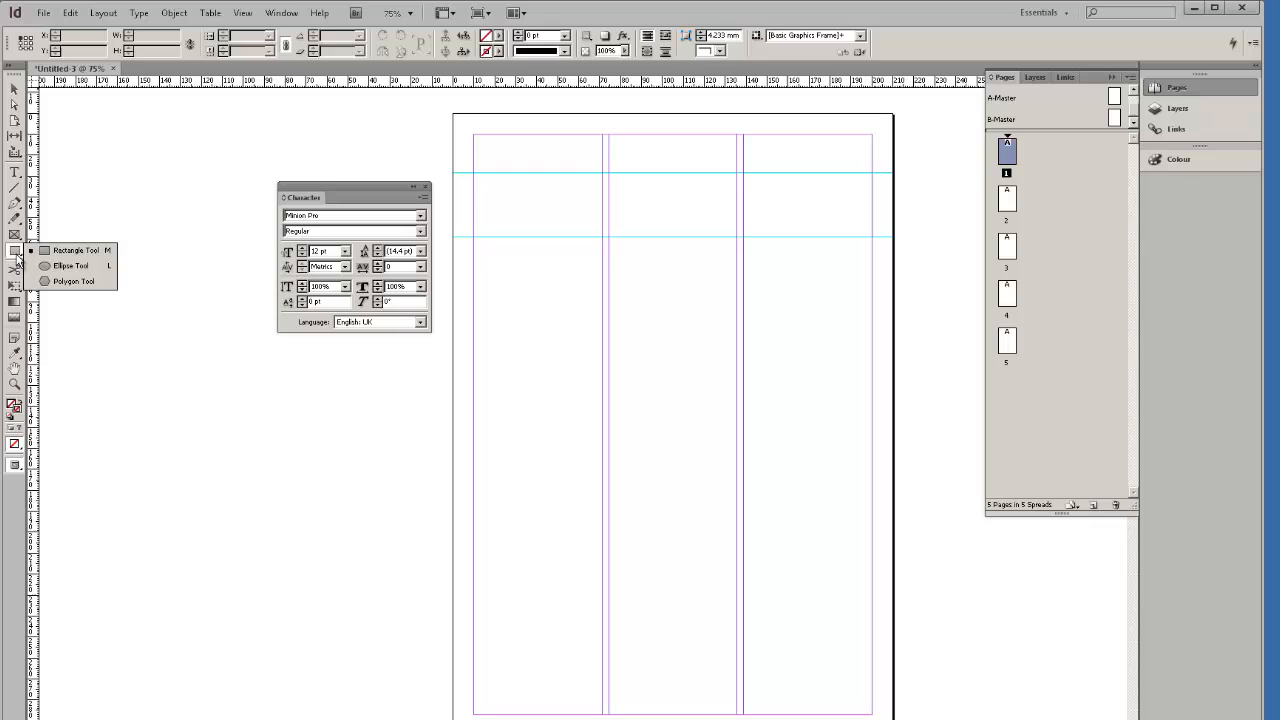
pyautogui.click(70, 250)
pyautogui.moveTo(498, 194); pyautogui.dragTo(795, 360)
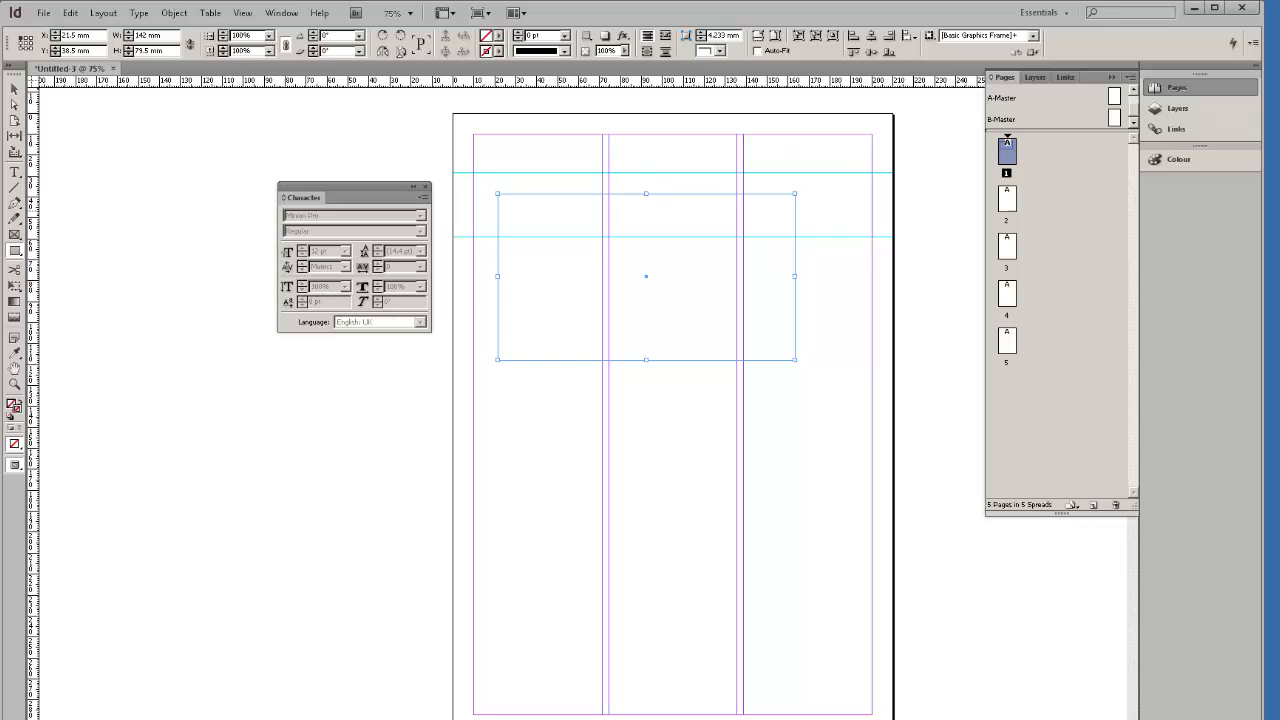
# Dock the Swatches panel below the Character panel and stroke the rectangle frame magenta.
pyautogui.press('F5')
pyautogui.moveTo(544, 320); pyautogui.dragTo(363, 367)
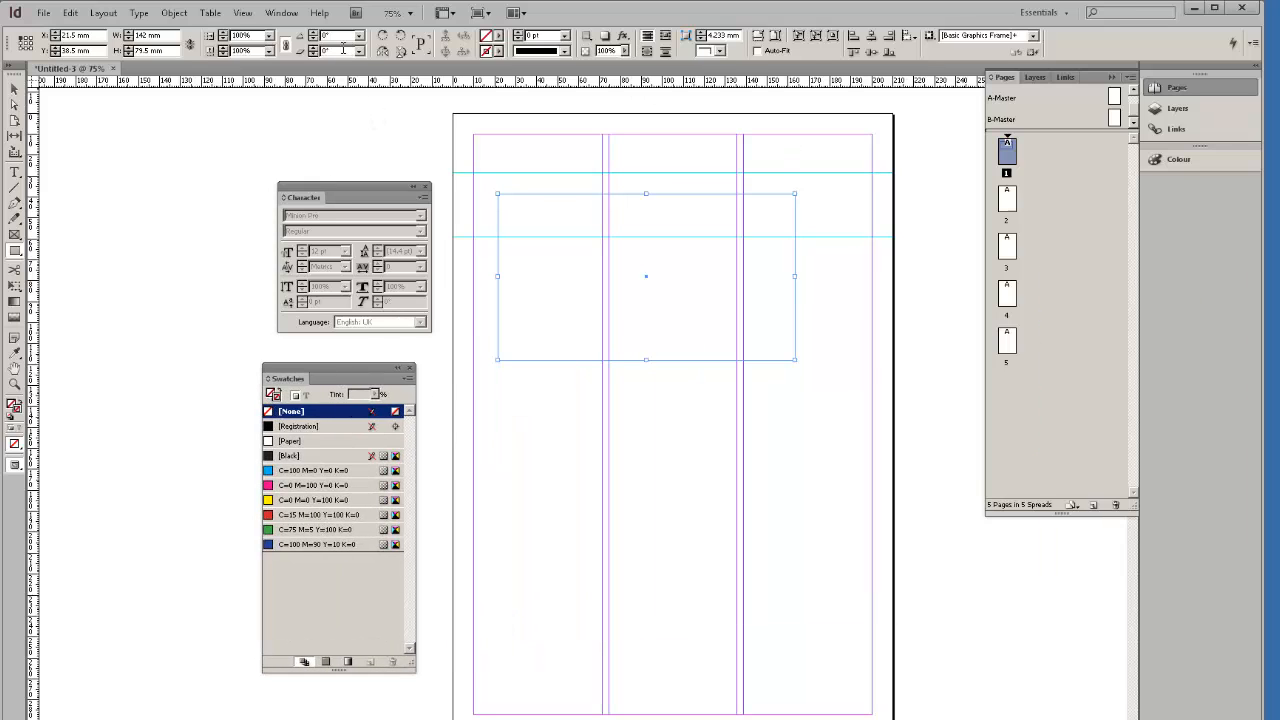
pyautogui.click(298, 16)
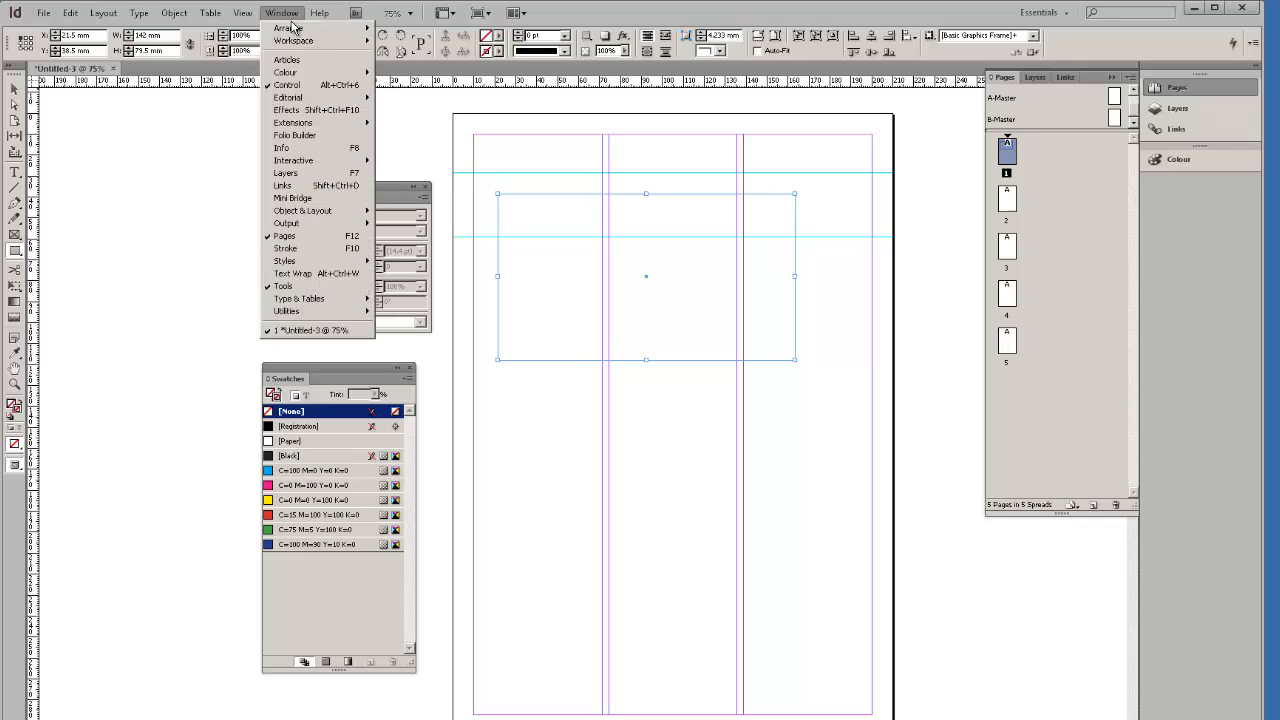
pyautogui.moveTo(331, 77)
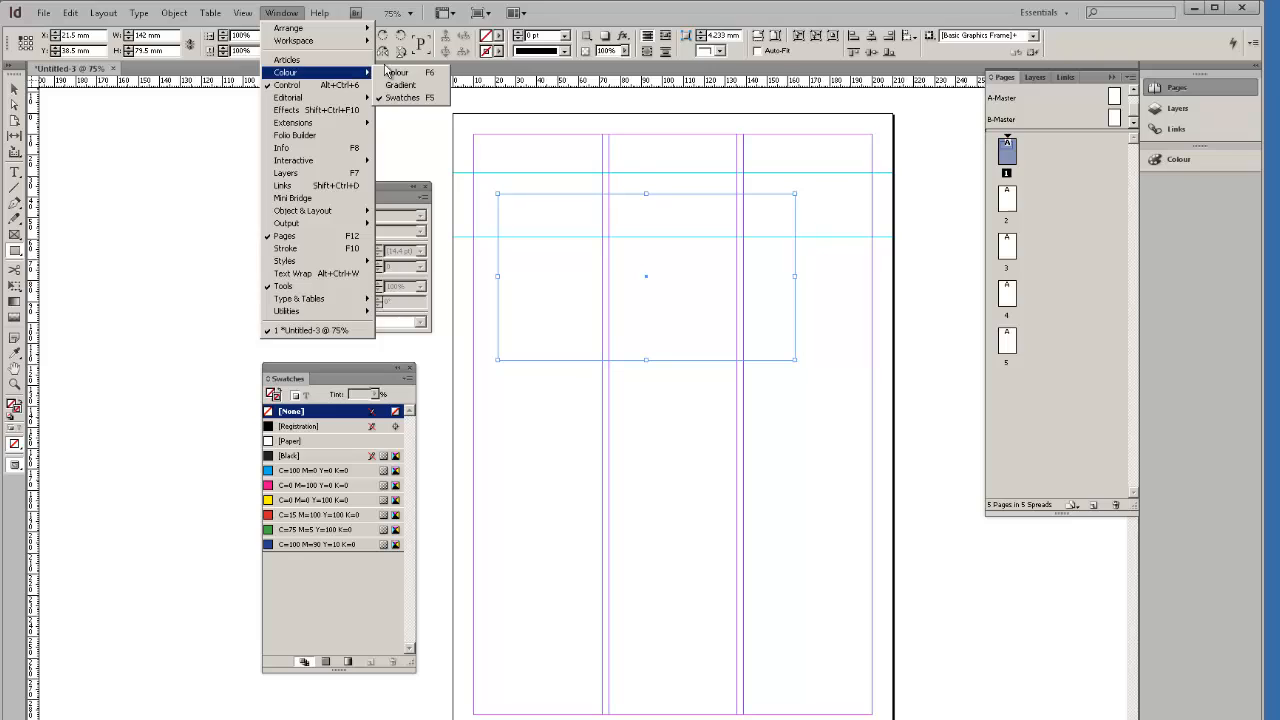
pyautogui.click(343, 385)
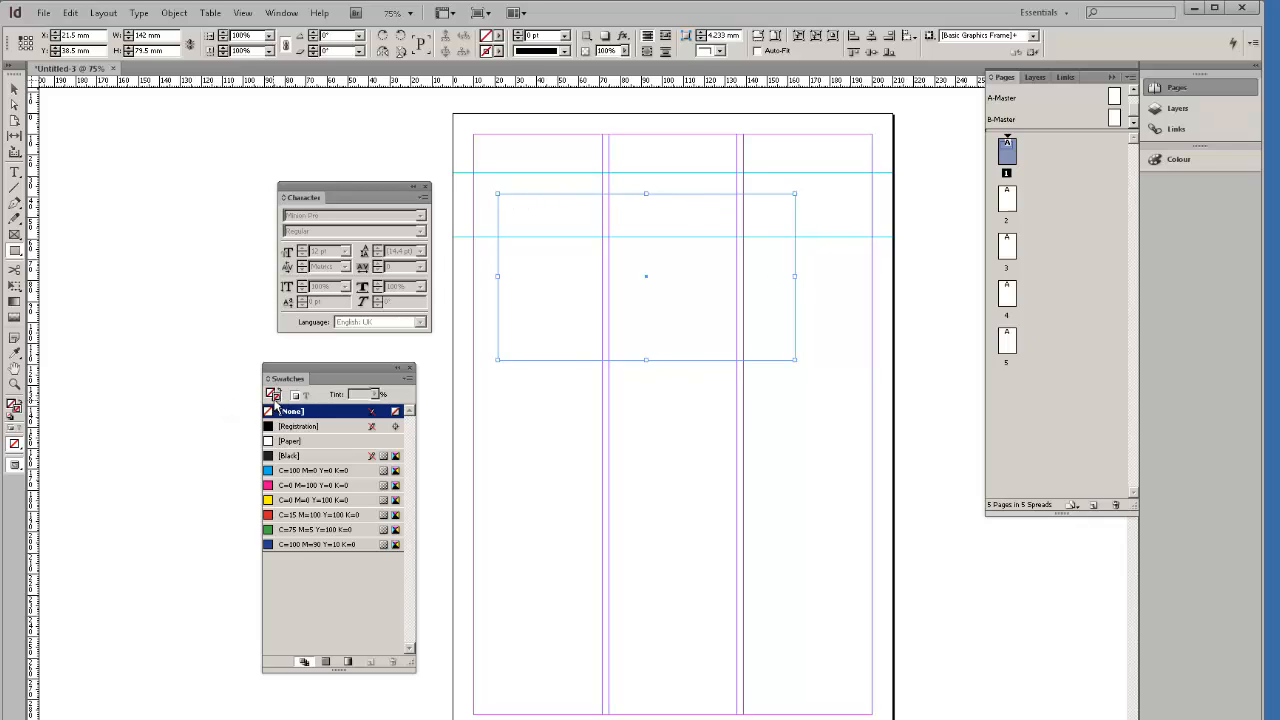
pyautogui.click(269, 490)
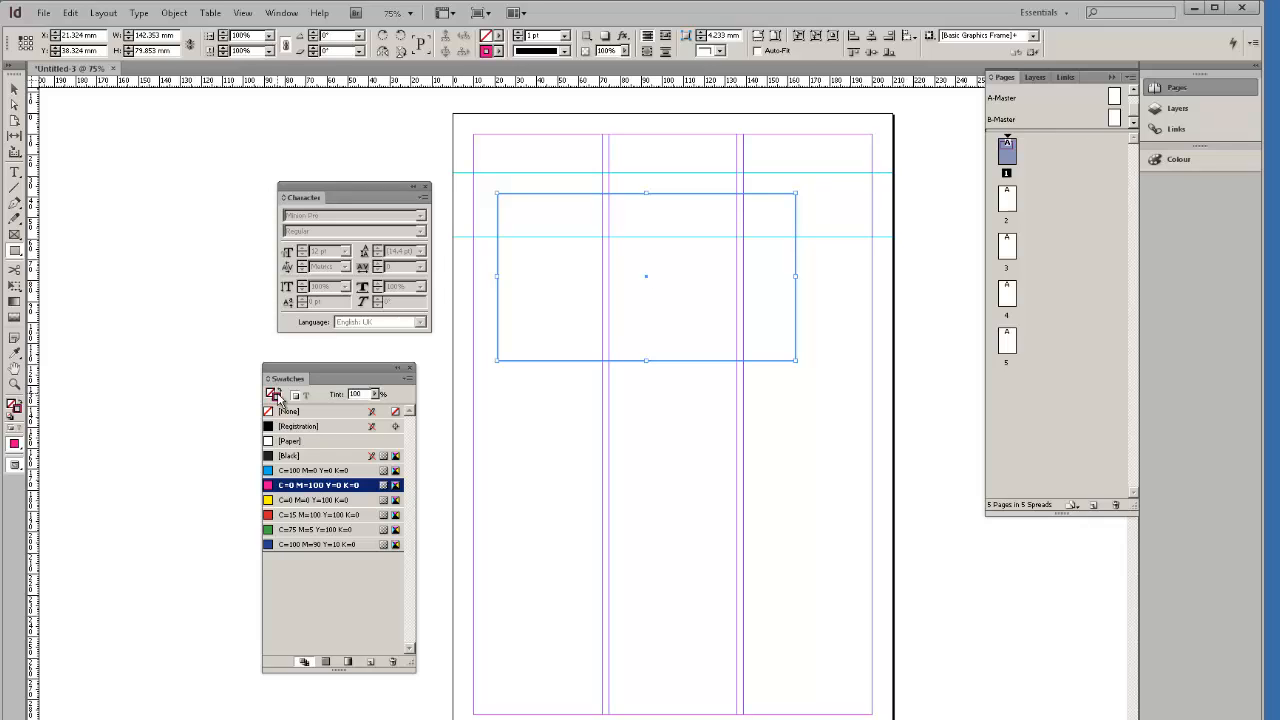
pyautogui.click(14, 90)
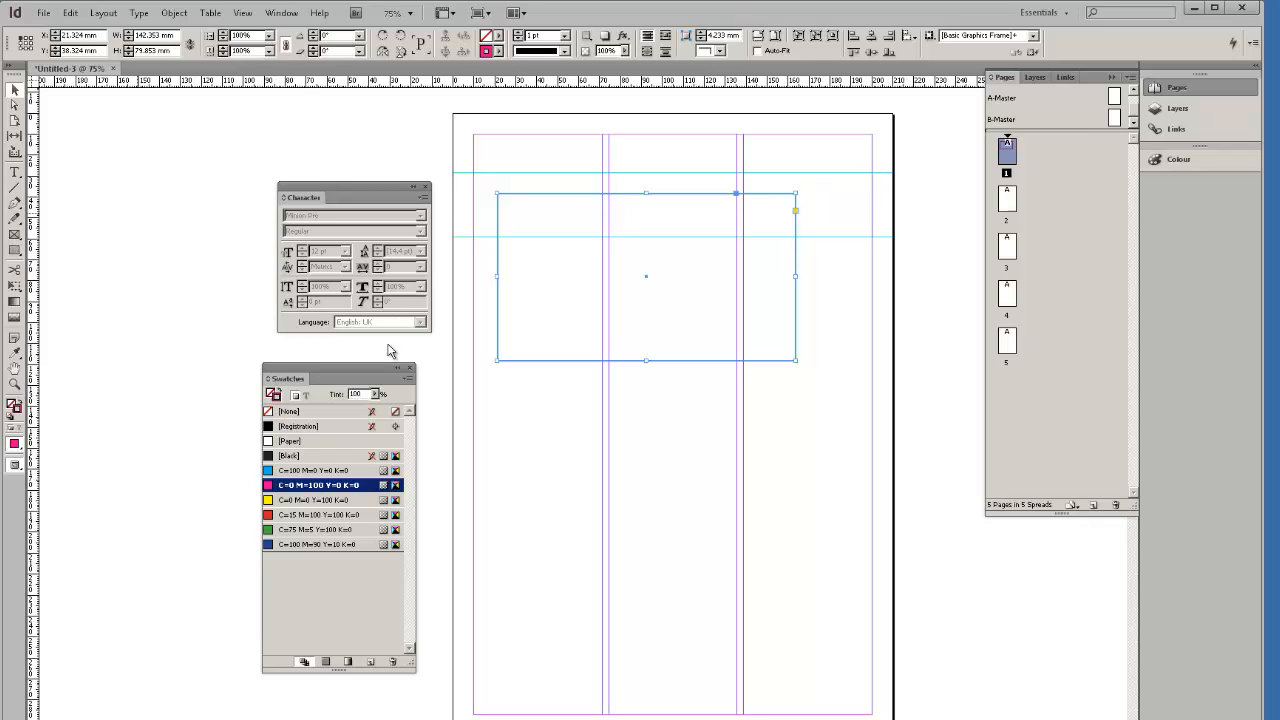
pyautogui.click(563, 383)
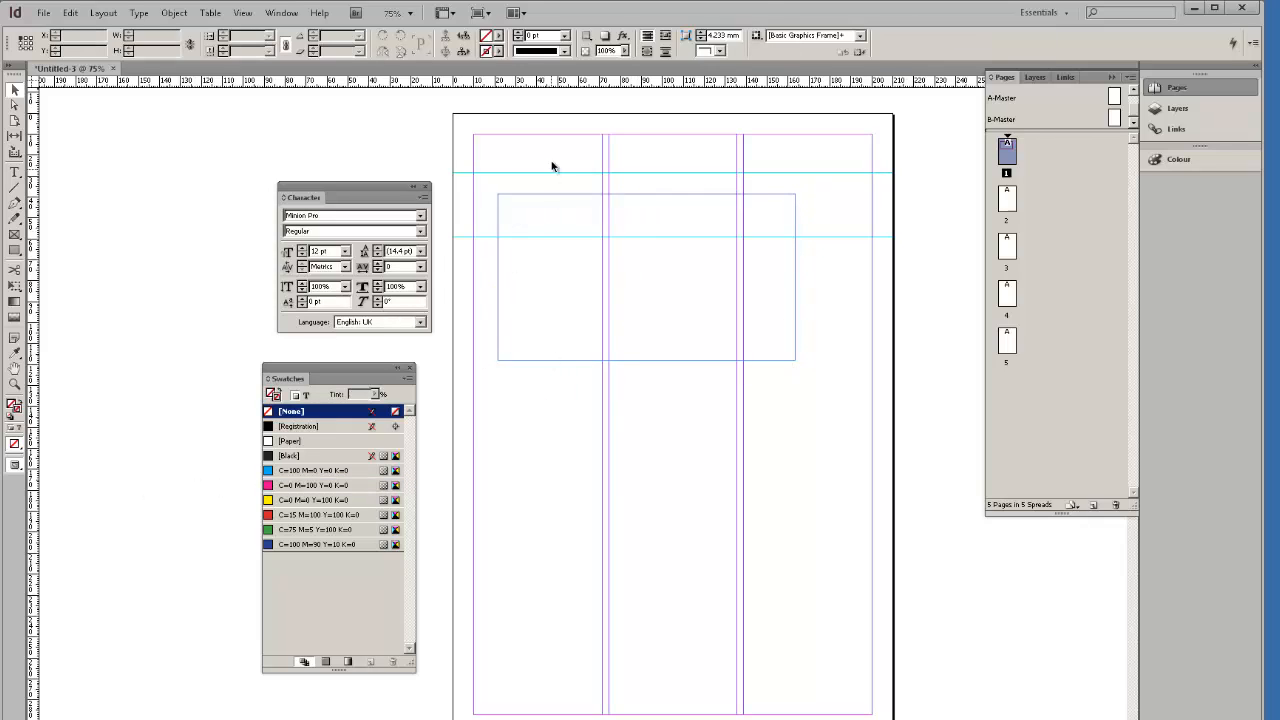
# Switch to Preview screen mode and nudge the magenta frame slightly down-right.
pyautogui.click(15, 466)
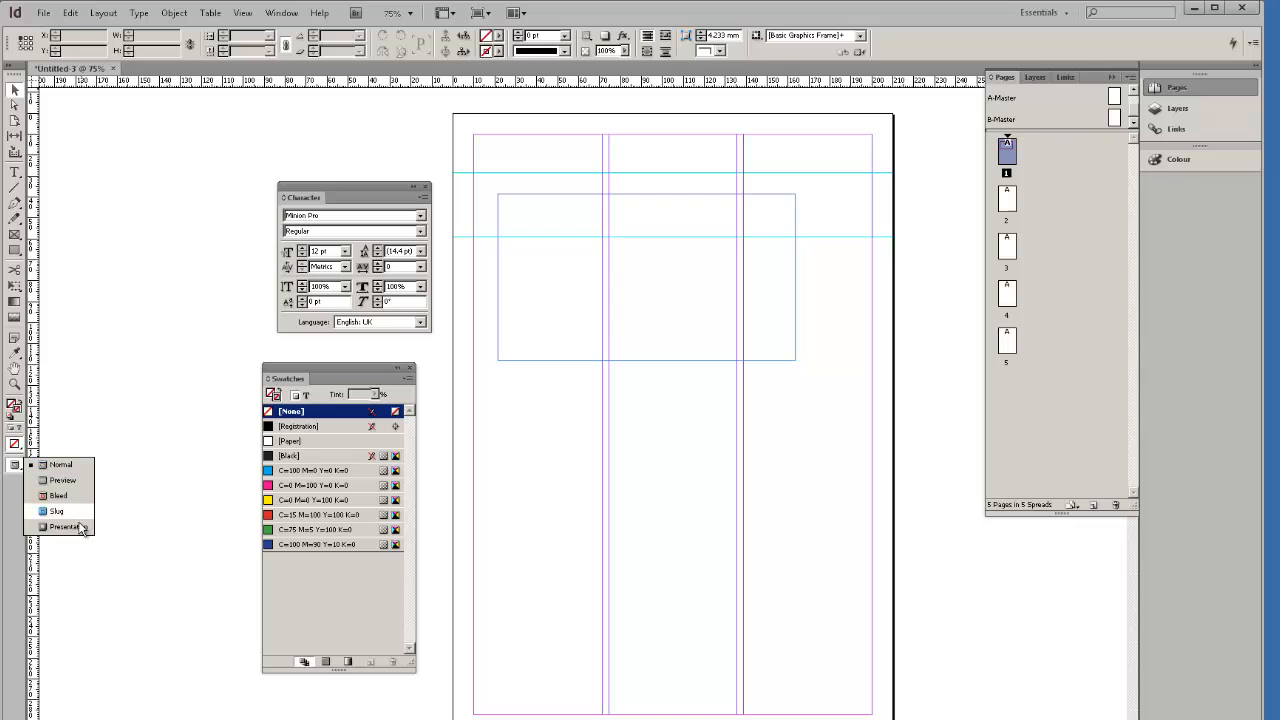
pyautogui.click(75, 481)
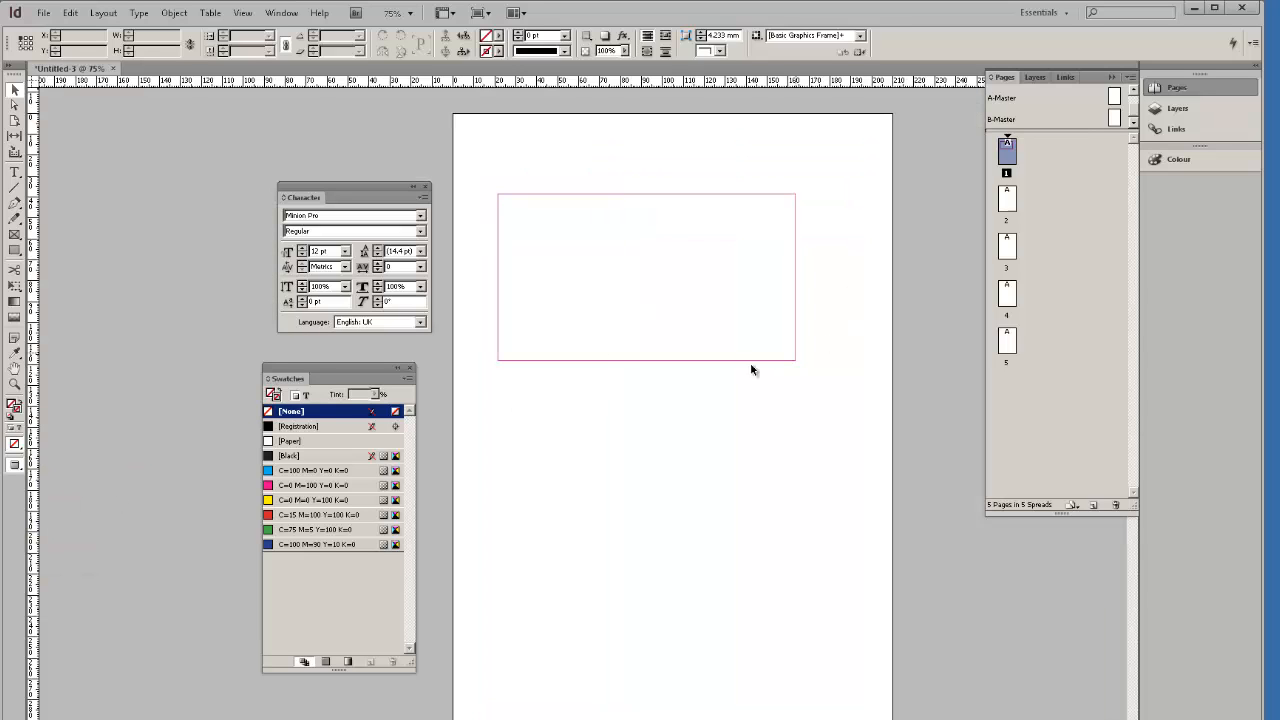
pyautogui.moveTo(723, 363)
pyautogui.mouseDown()
pyautogui.moveTo(771, 377)
pyautogui.moveTo(742, 371)
pyautogui.mouseUp()
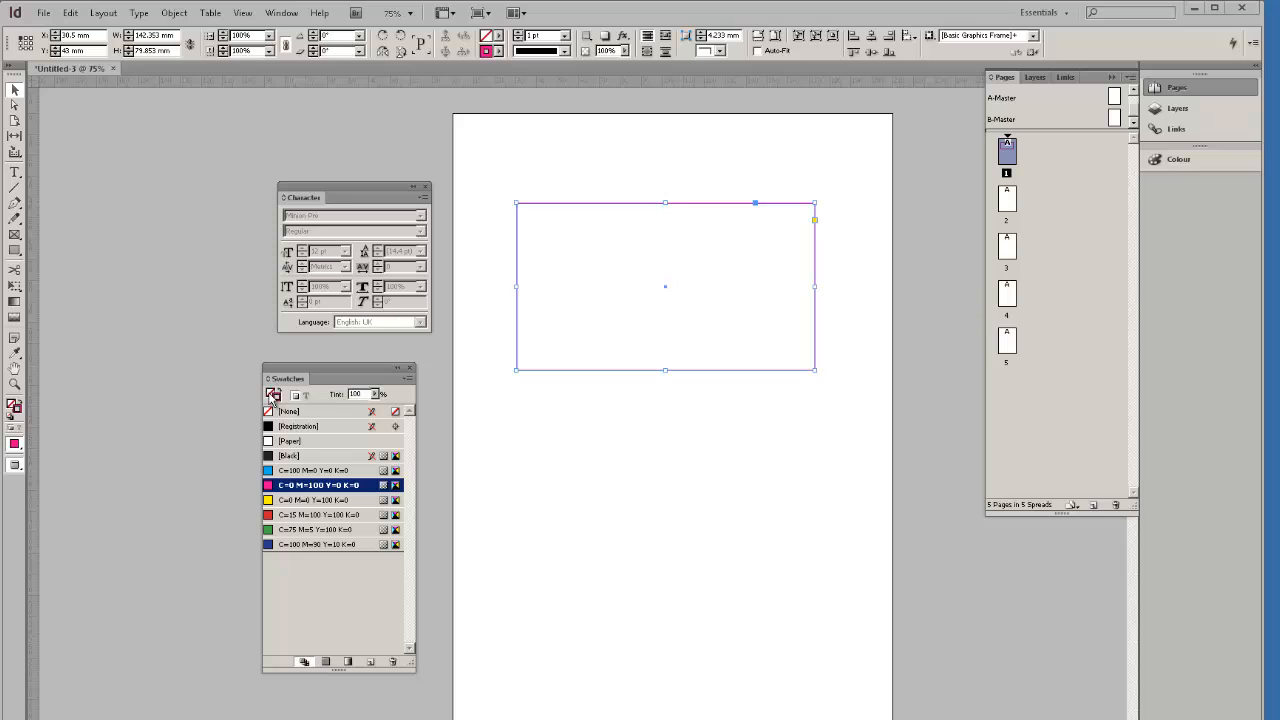
# Fill the rectangle red via the Swatches Fill box, then make [Black] the default.
pyautogui.click(270, 397)
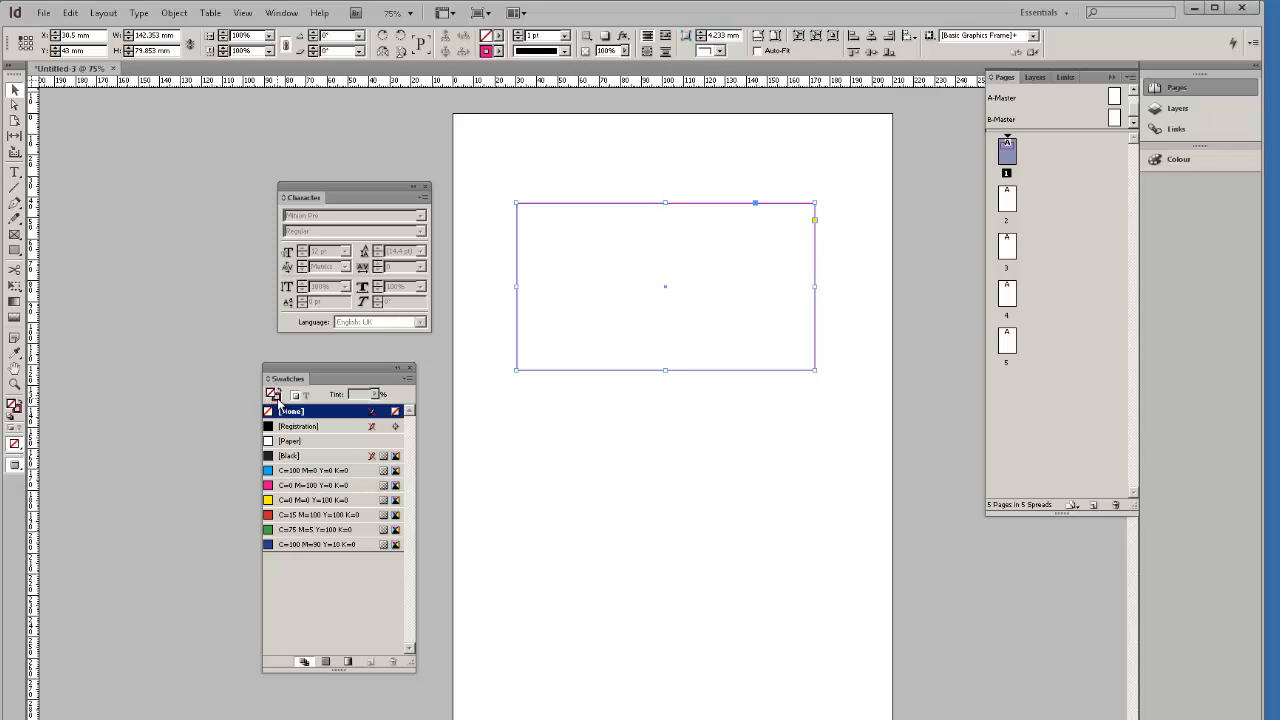
pyautogui.click(272, 516)
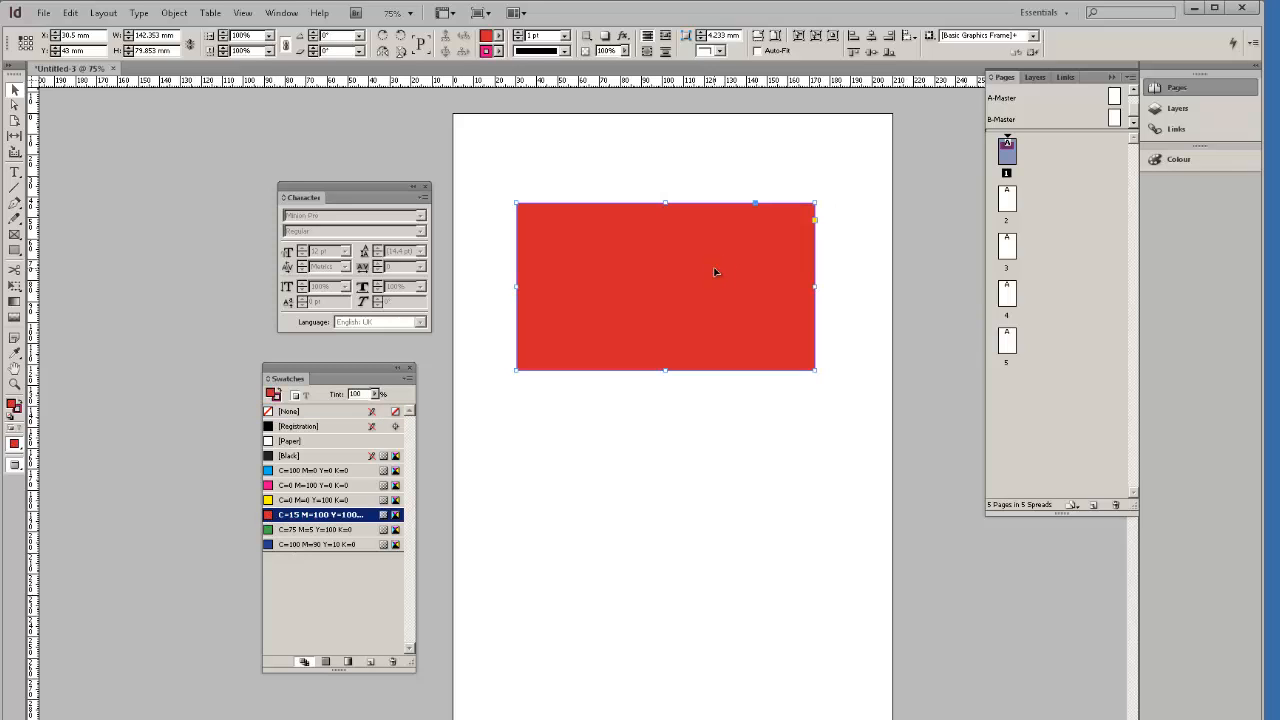
pyautogui.click(657, 426)
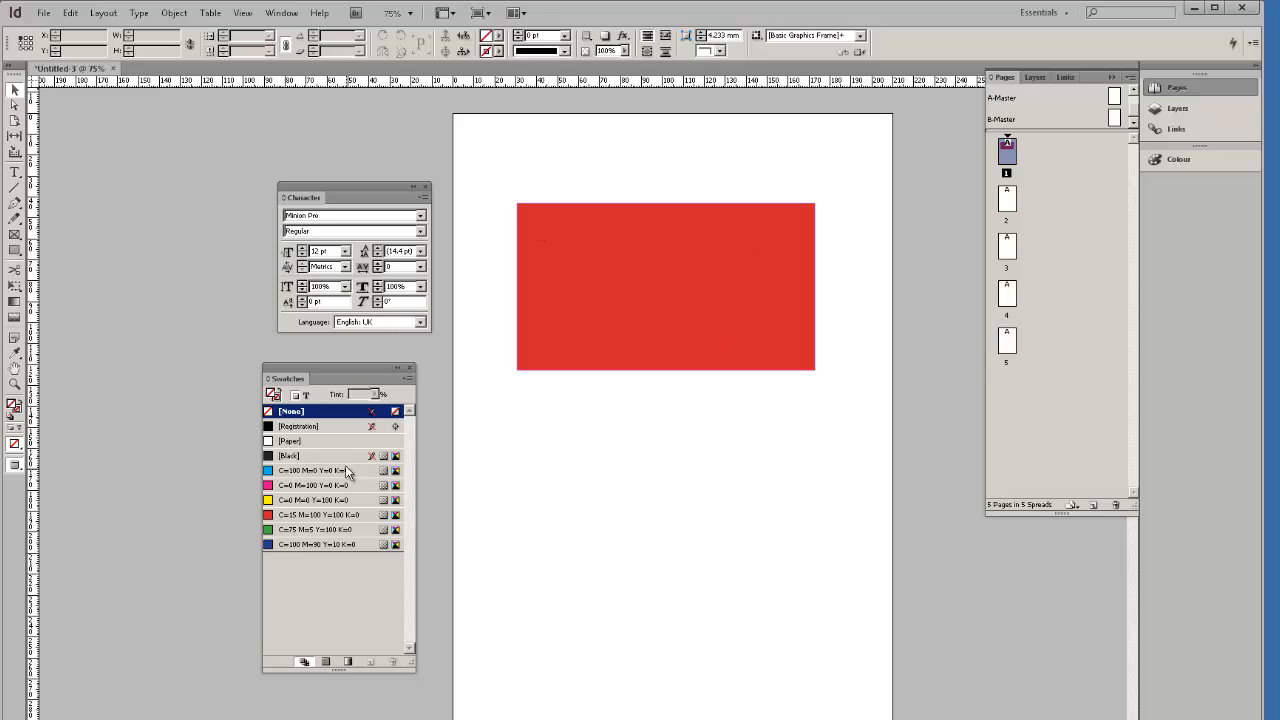
pyautogui.click(269, 456)
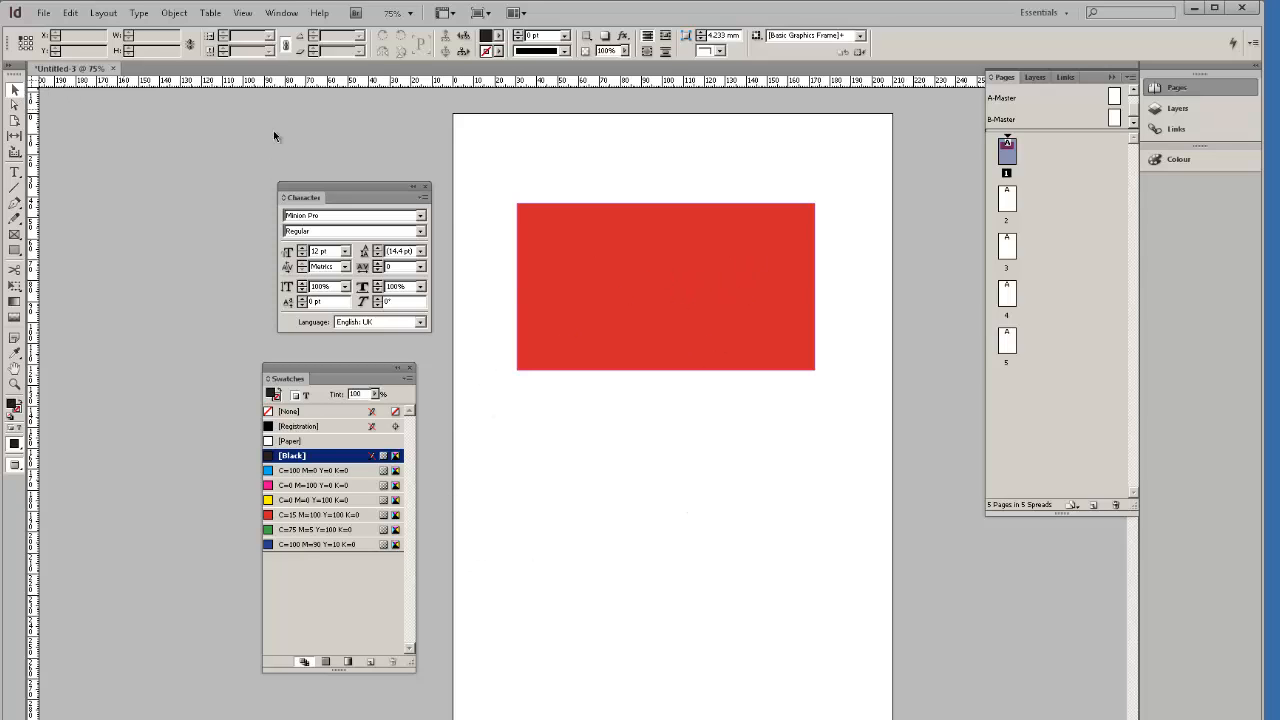
# Cycle the fill through yellow, magenta, red, green and dark blue, ending on cyan.
pyautogui.click(586, 266)
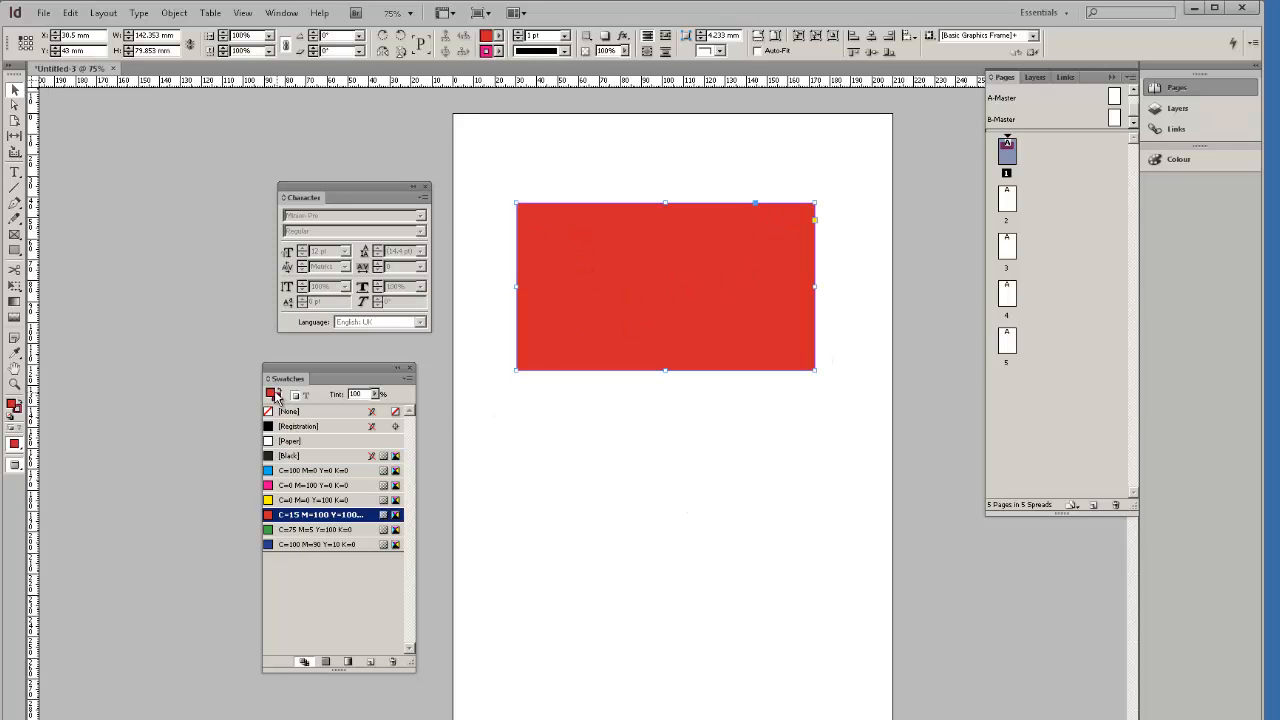
pyautogui.click(273, 500)
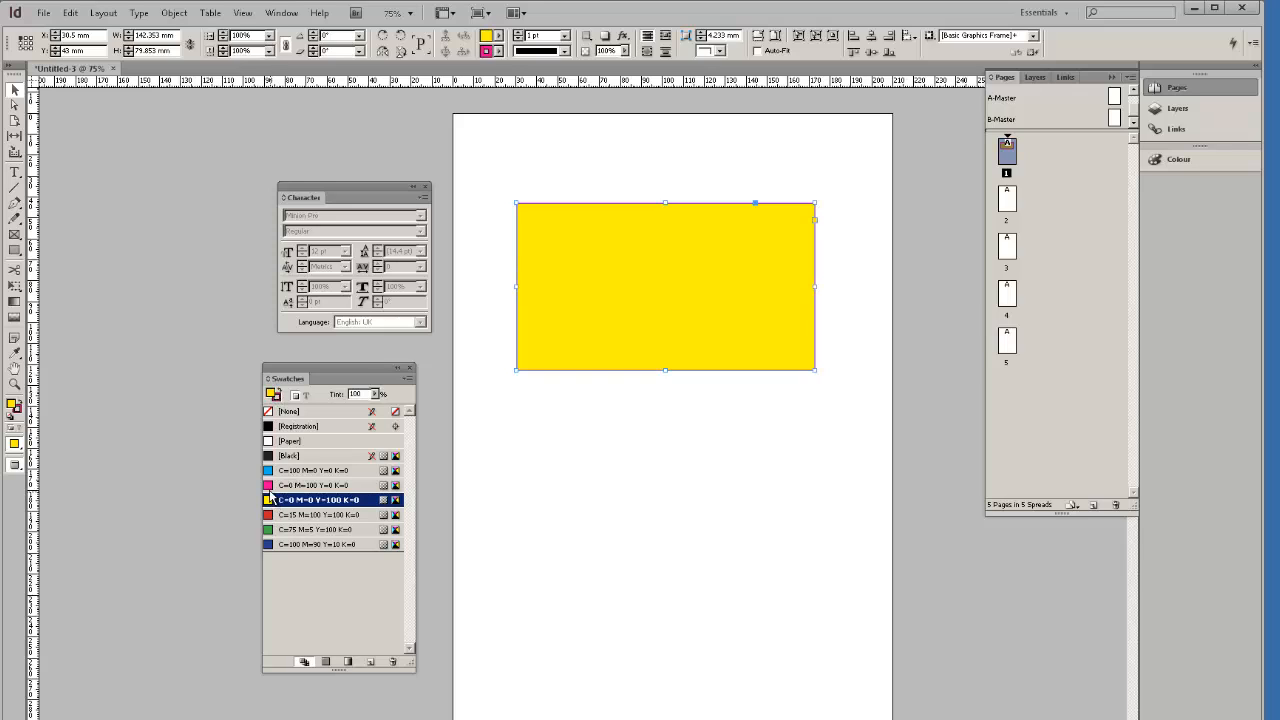
pyautogui.click(275, 485)
pyautogui.click(278, 514)
pyautogui.click(281, 529)
pyautogui.click(281, 544)
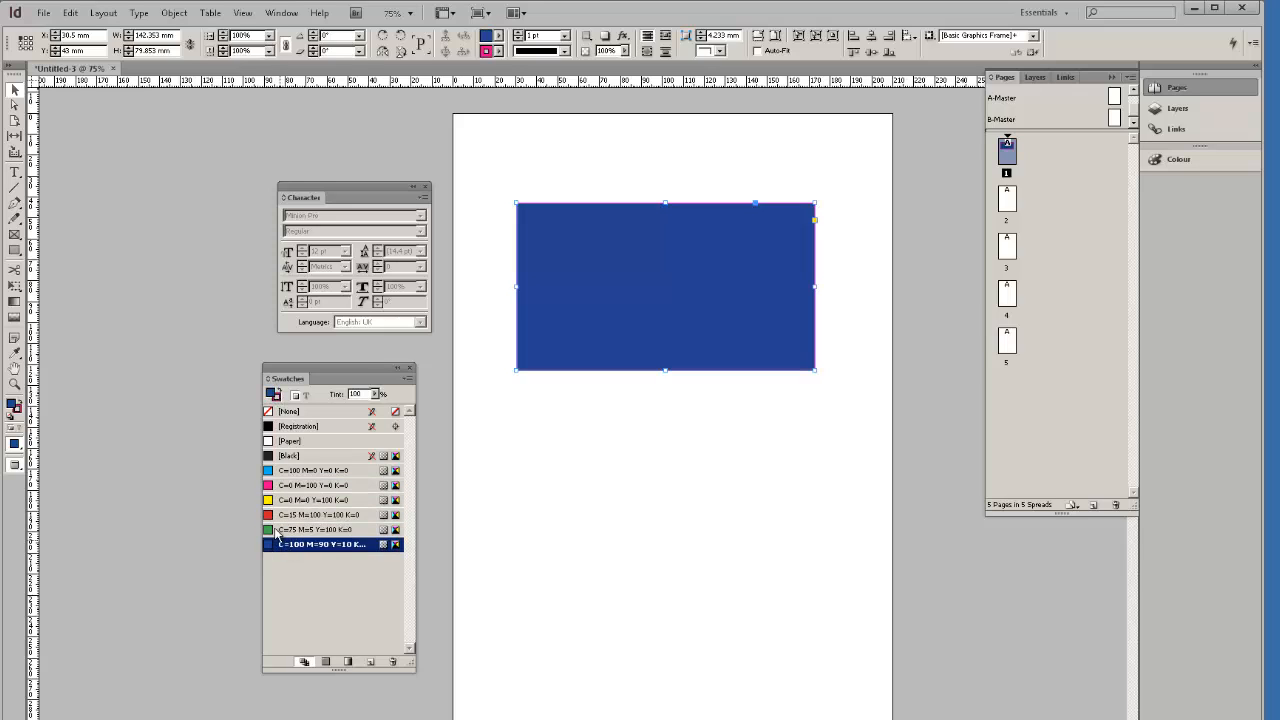
pyautogui.click(277, 500)
pyautogui.click(276, 485)
pyautogui.click(276, 471)
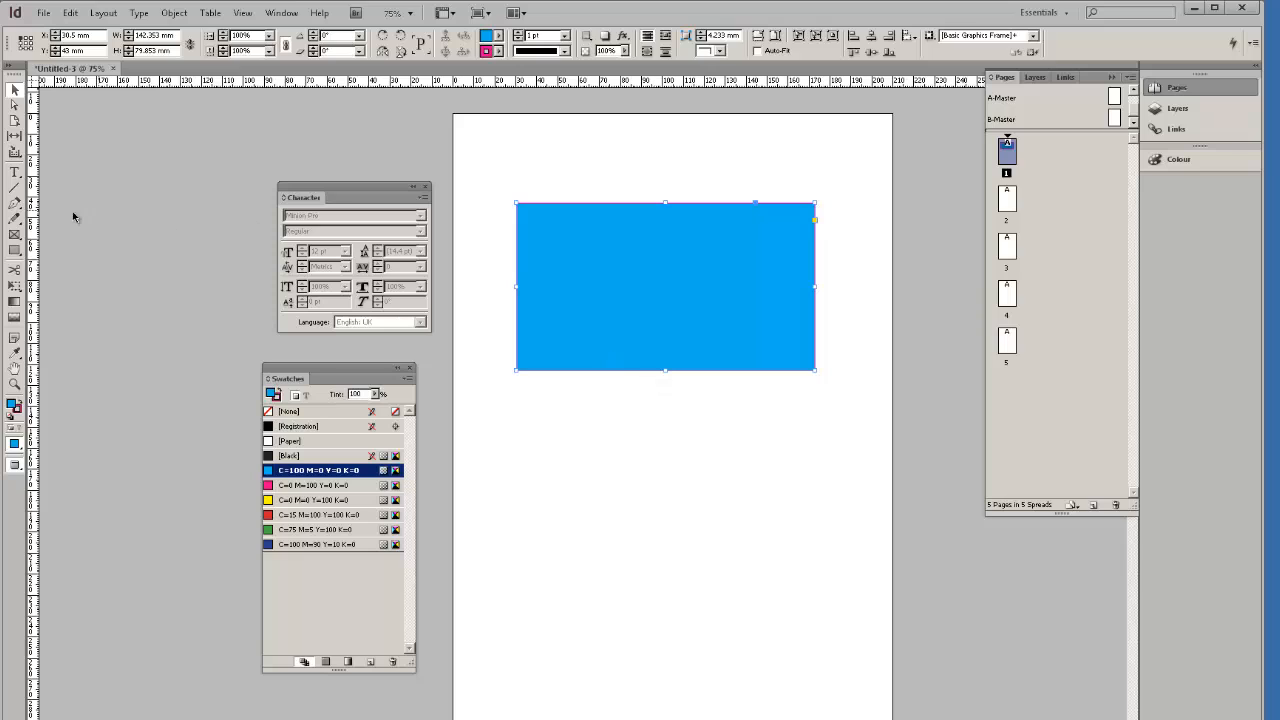
# Move the cyan rectangle and Alt-drag four overlapping copies up the page.
pyautogui.moveTo(796, 352); pyautogui.dragTo(752, 440)
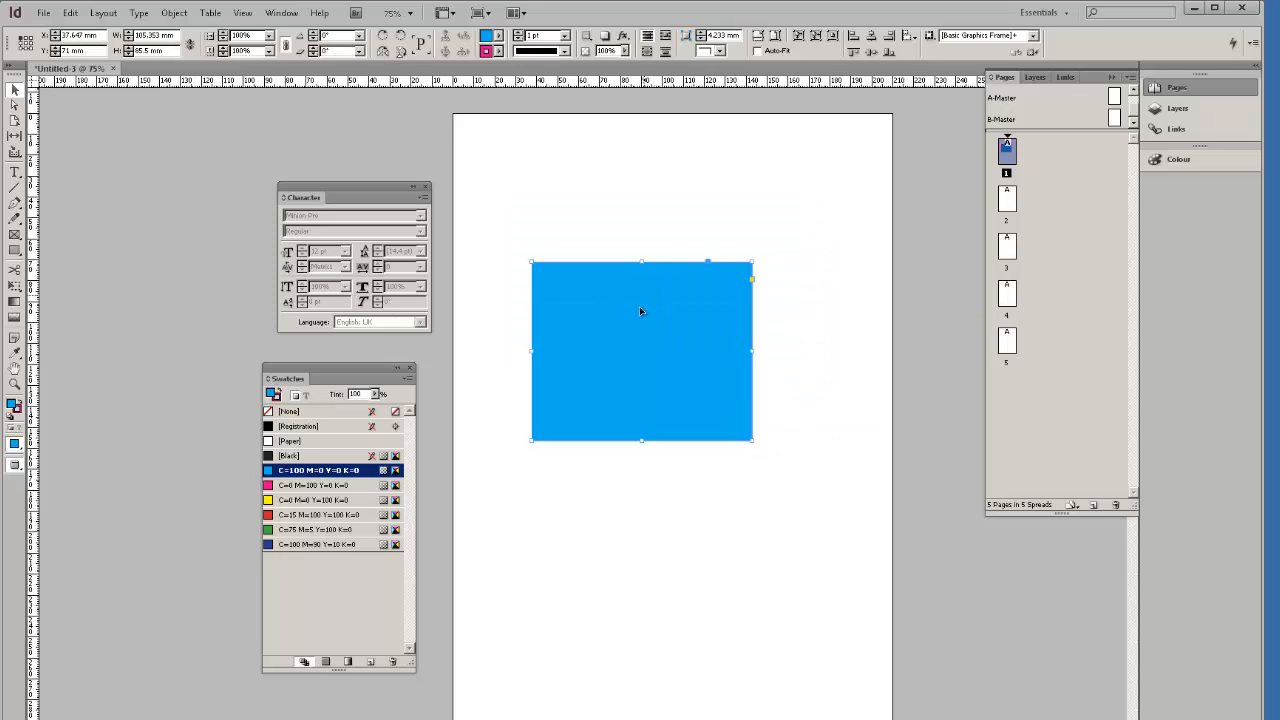
pyautogui.moveTo(627, 303); pyautogui.dragTo(651, 504)
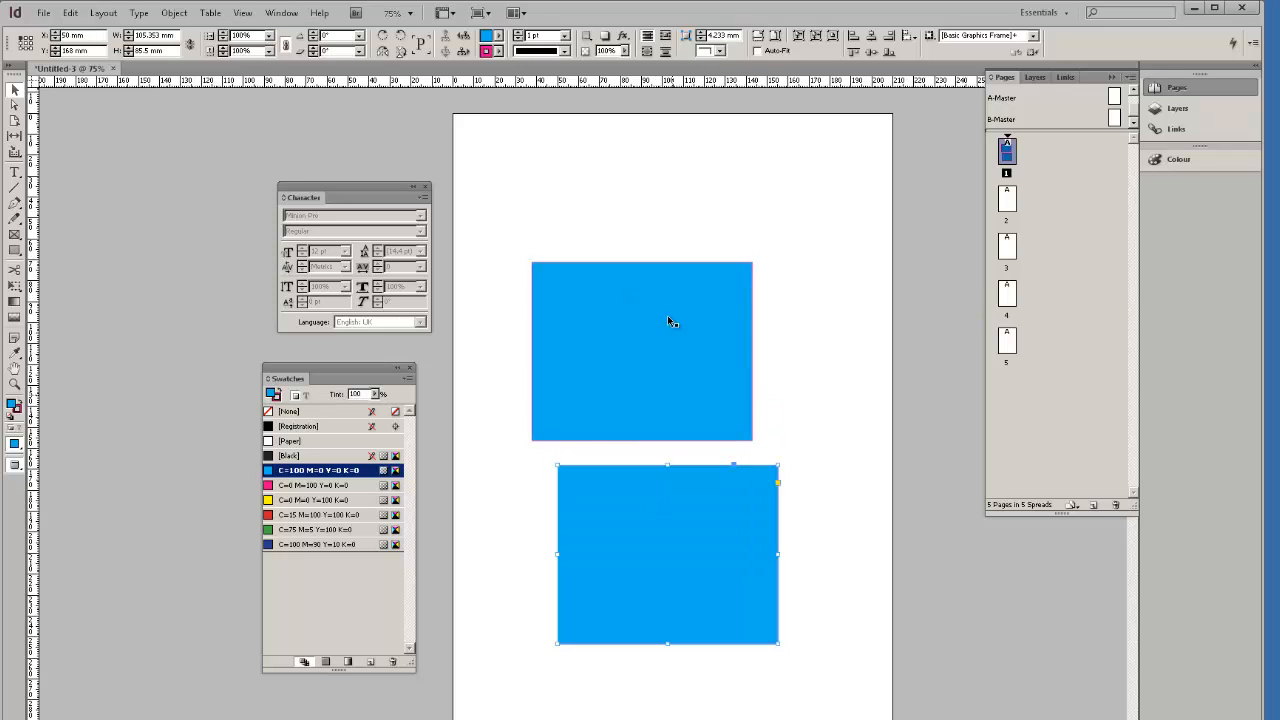
pyautogui.moveTo(657, 537); pyautogui.dragTo(702, 395)
pyautogui.moveTo(676, 444); pyautogui.dragTo(617, 349)
pyautogui.moveTo(620, 366); pyautogui.dragTo(542, 244)
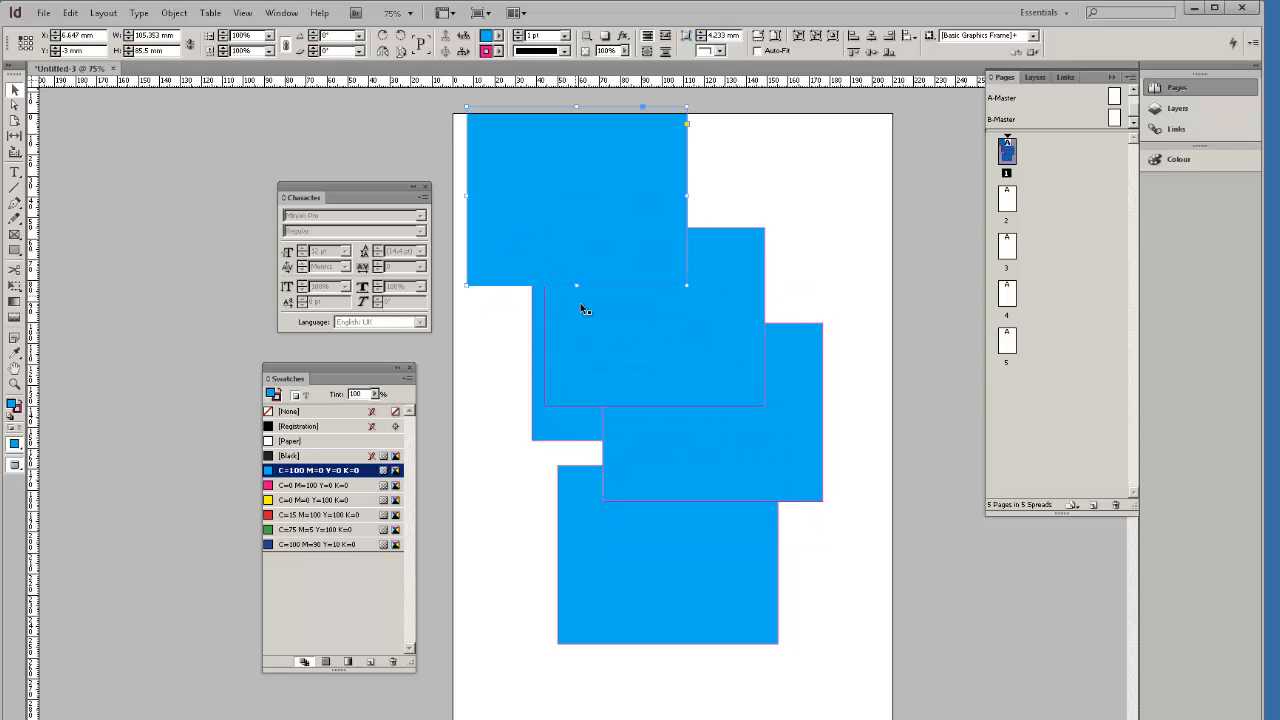
# Browse the Layout and Edit menus for a repeat-duplicate command without choosing one.
pyautogui.click(116, 13)
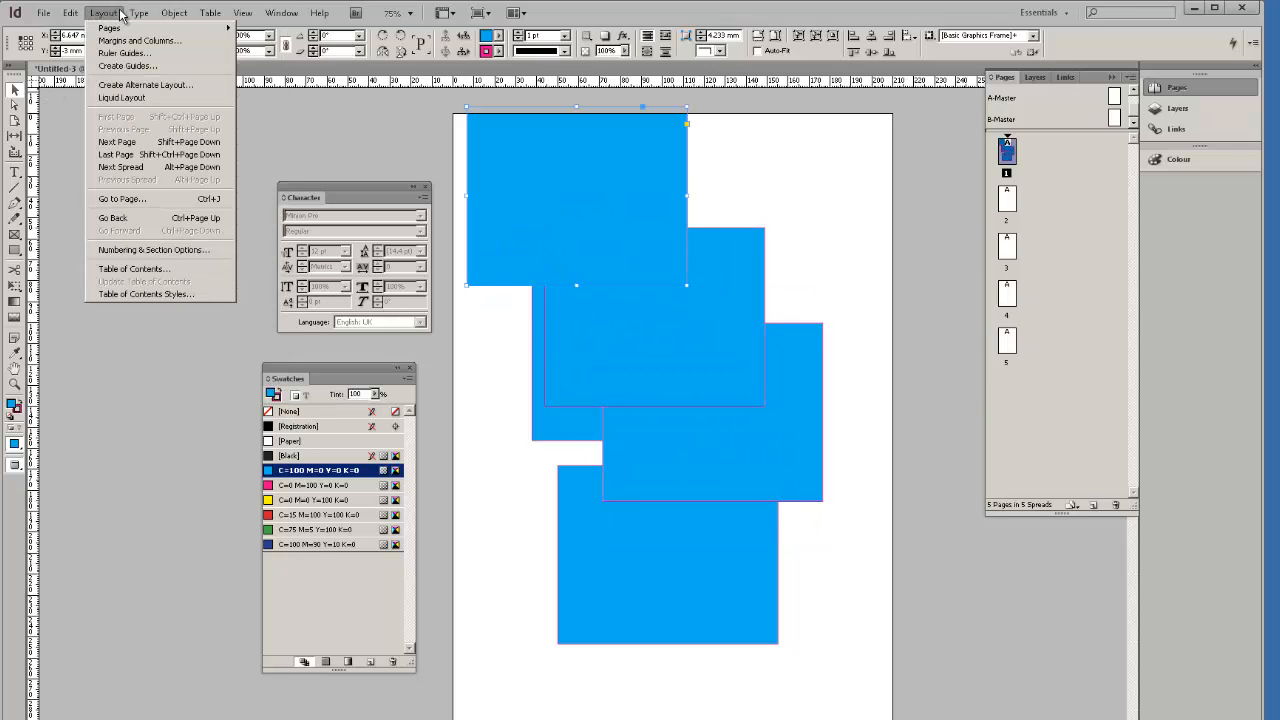
pyautogui.moveTo(140, 16)
pyautogui.moveTo(70, 13)
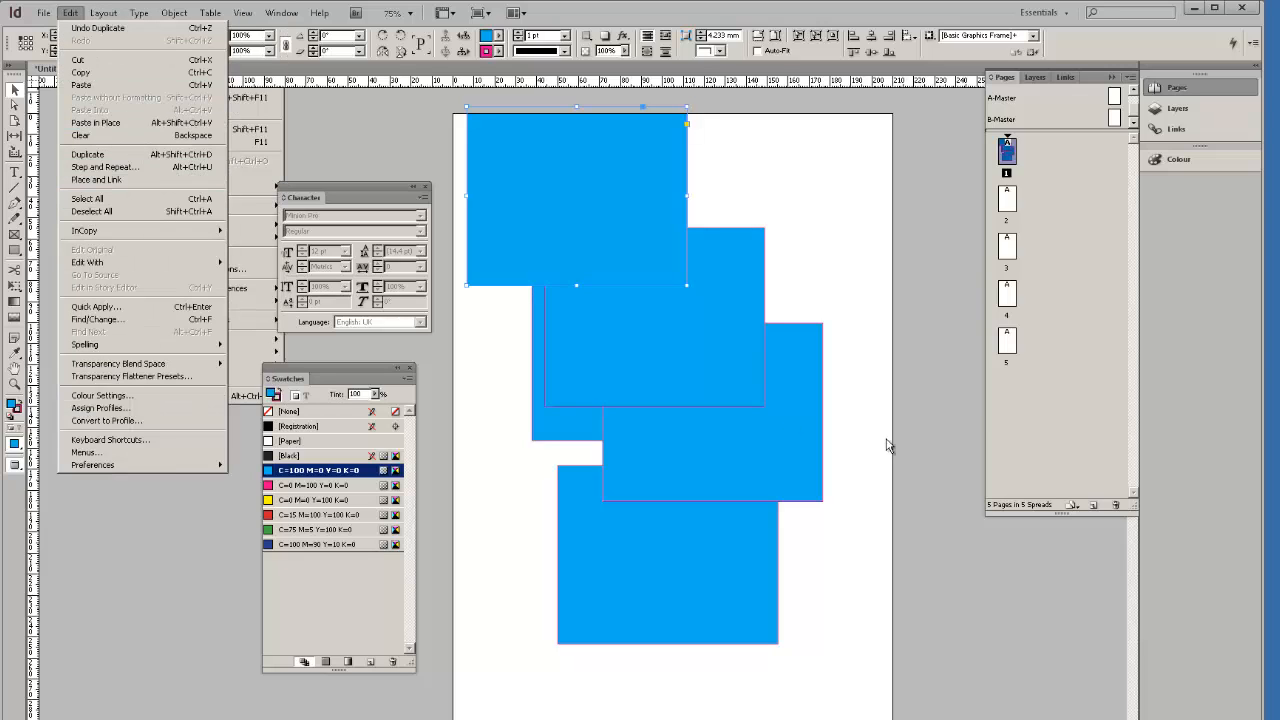
pyautogui.click(823, 311)
# Delete the upper rectangle copies, keeping only the lowest one.
pyautogui.click(607, 213)
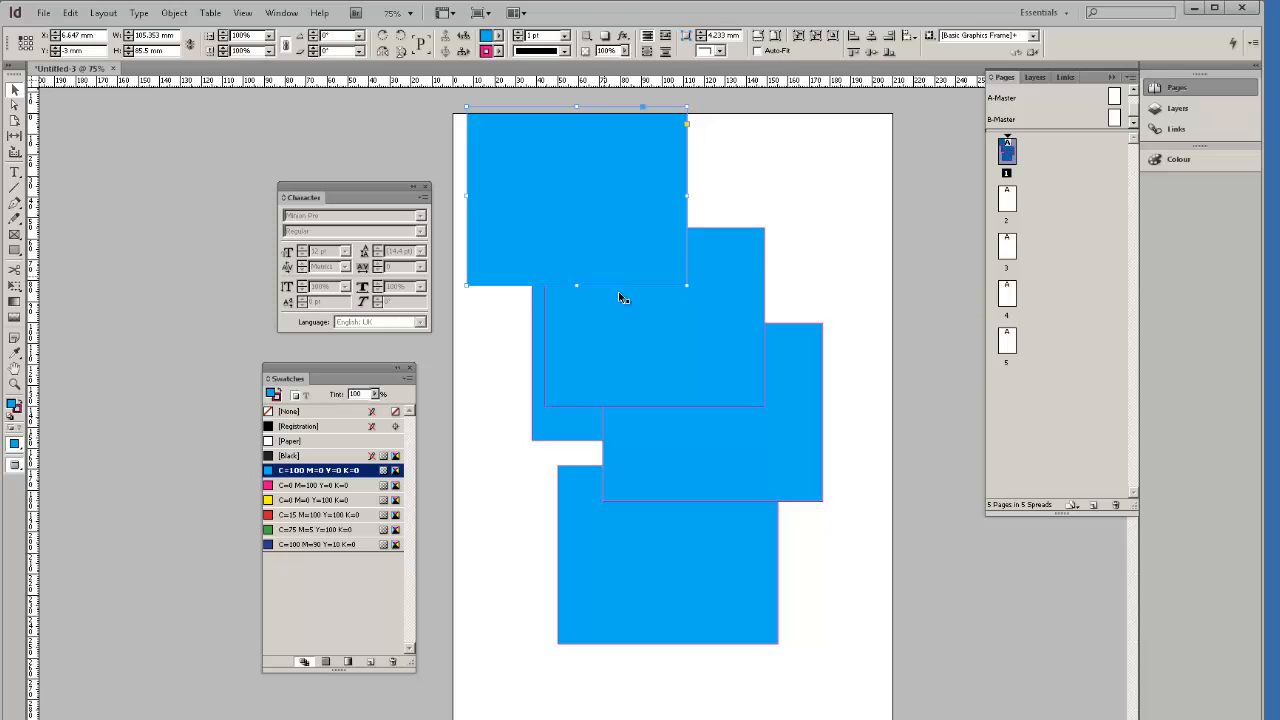
pyautogui.press('Delete')
pyautogui.click(634, 318)
pyautogui.press('Delete')
pyautogui.click(697, 431)
pyautogui.press('Delete')
pyautogui.click(637, 383)
pyautogui.press('Delete')
# Delete the last cyan rectangle and dock the Swatches panel beneath the Character panel.
pyautogui.click(684, 518)
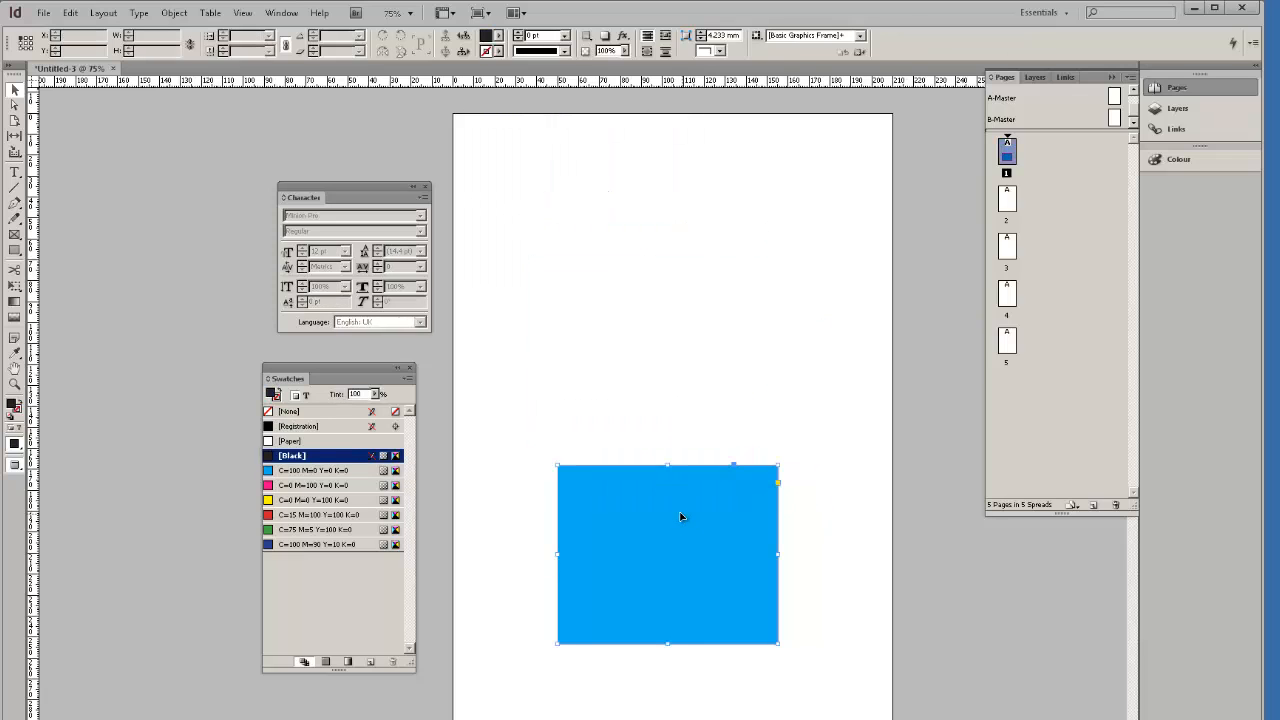
pyautogui.press('Delete')
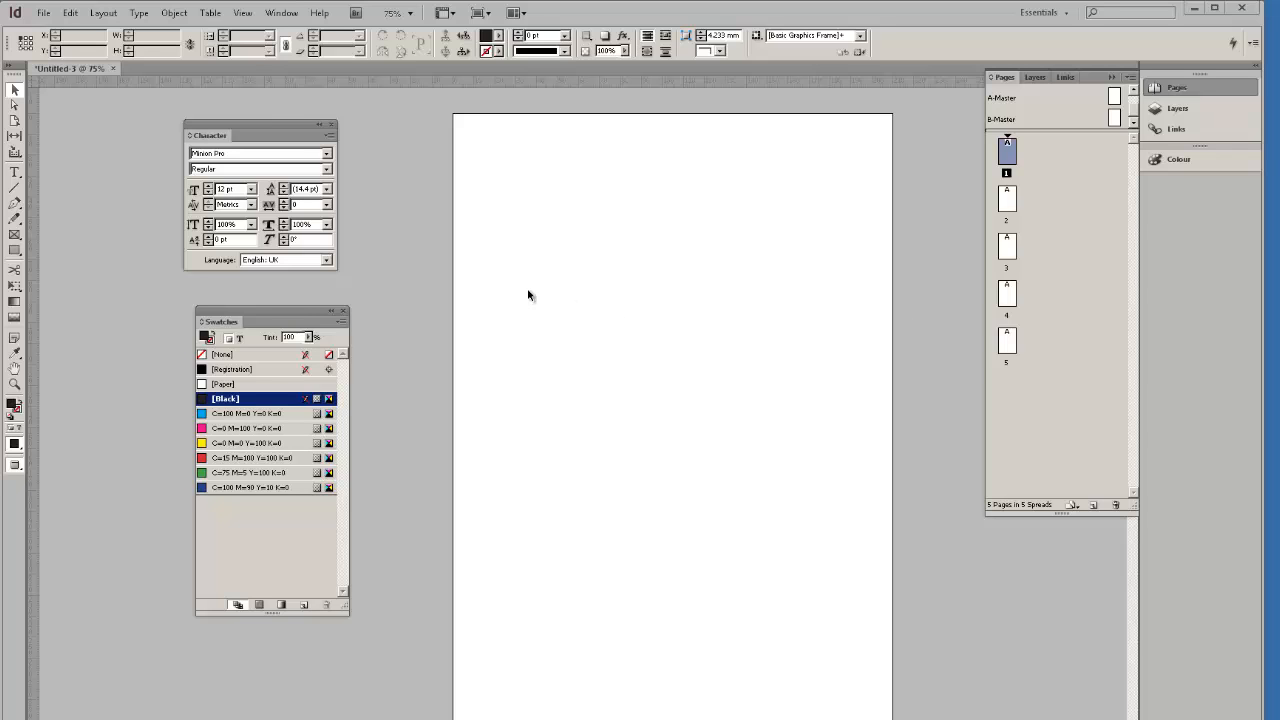
pyautogui.moveTo(296, 310); pyautogui.dragTo(287, 275)
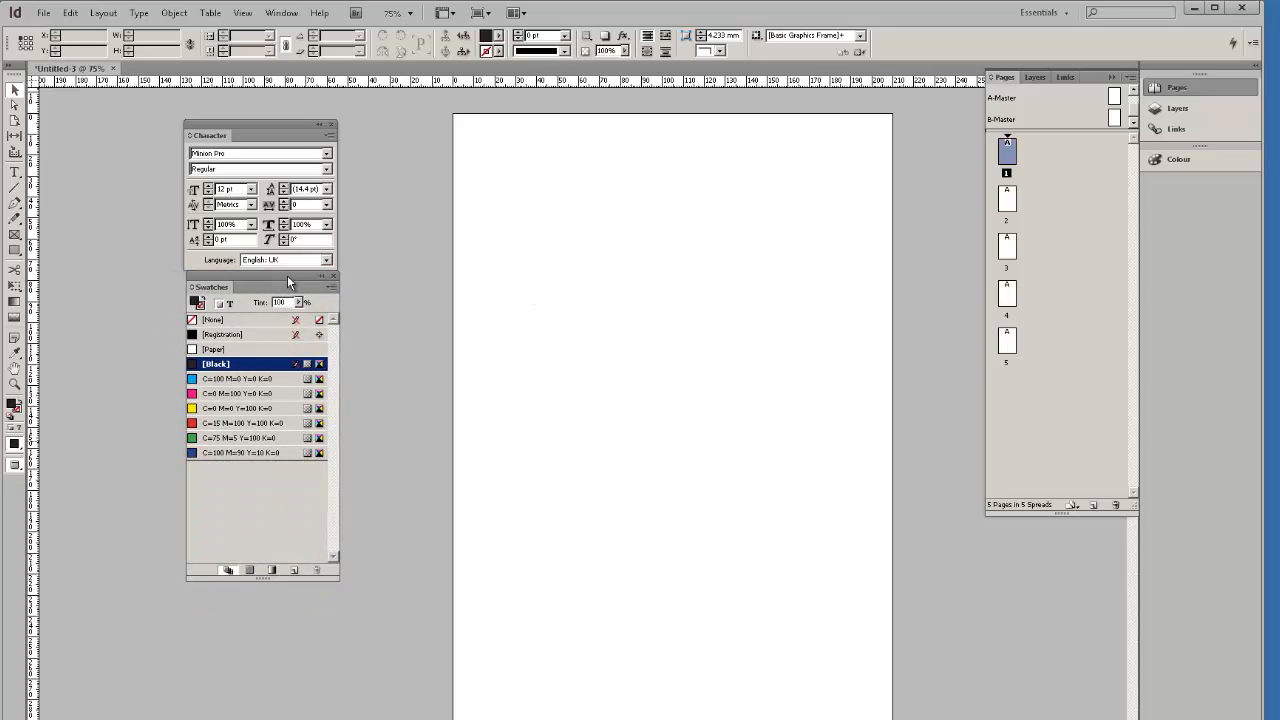
# Show the Links, Layers and Pages panels from the dock, then open and close the Colour panel.
pyautogui.click(1178, 128)
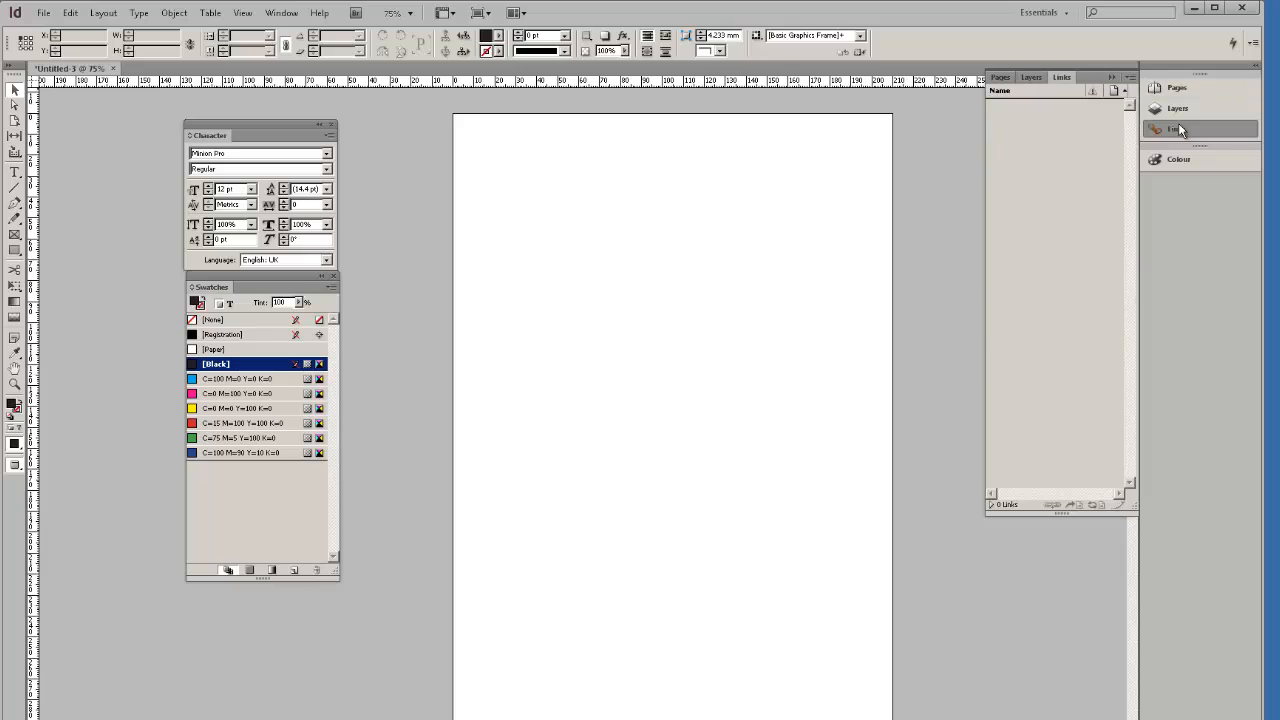
pyautogui.click(1178, 108)
pyautogui.click(1178, 90)
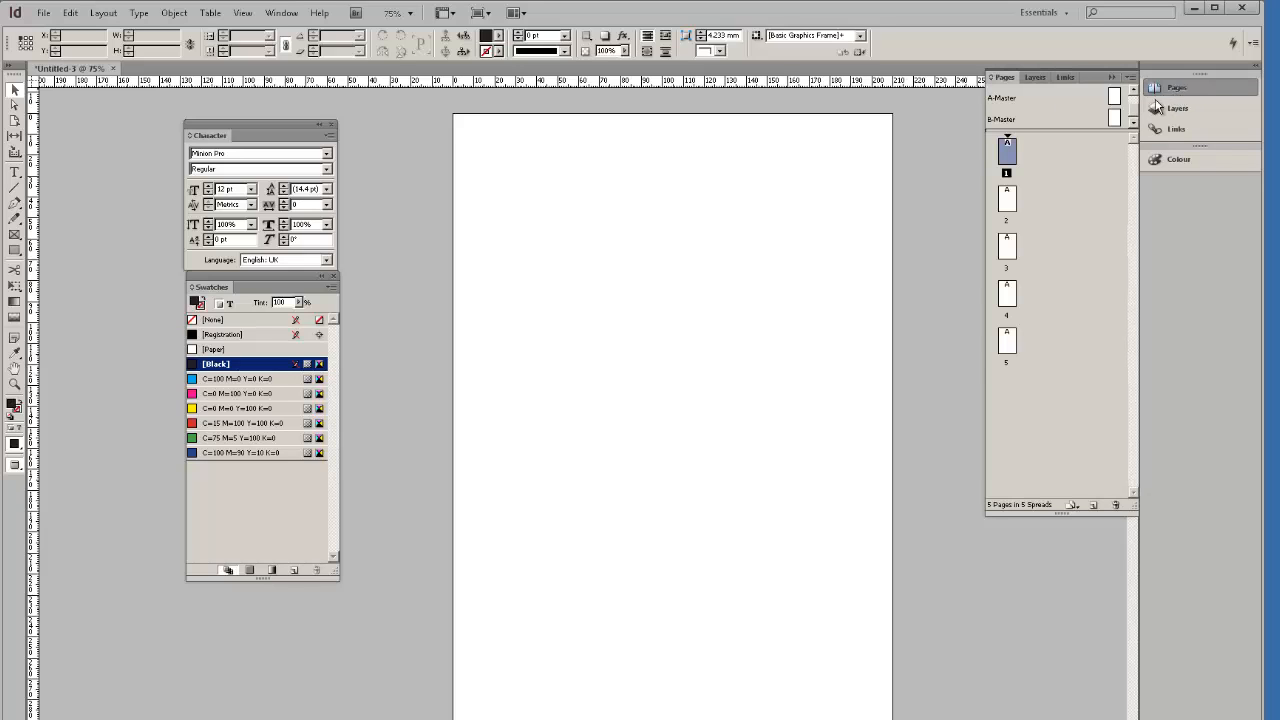
pyautogui.click(1160, 128)
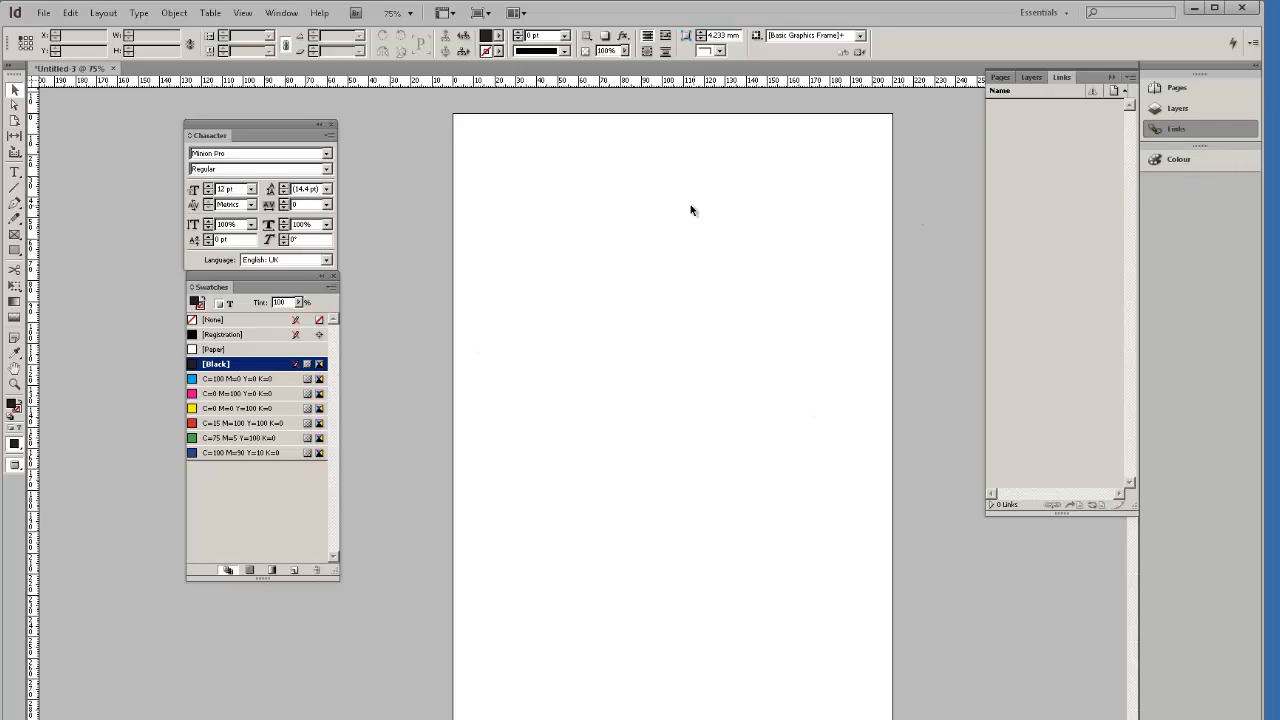
pyautogui.click(1174, 161)
pyautogui.click(1197, 157)
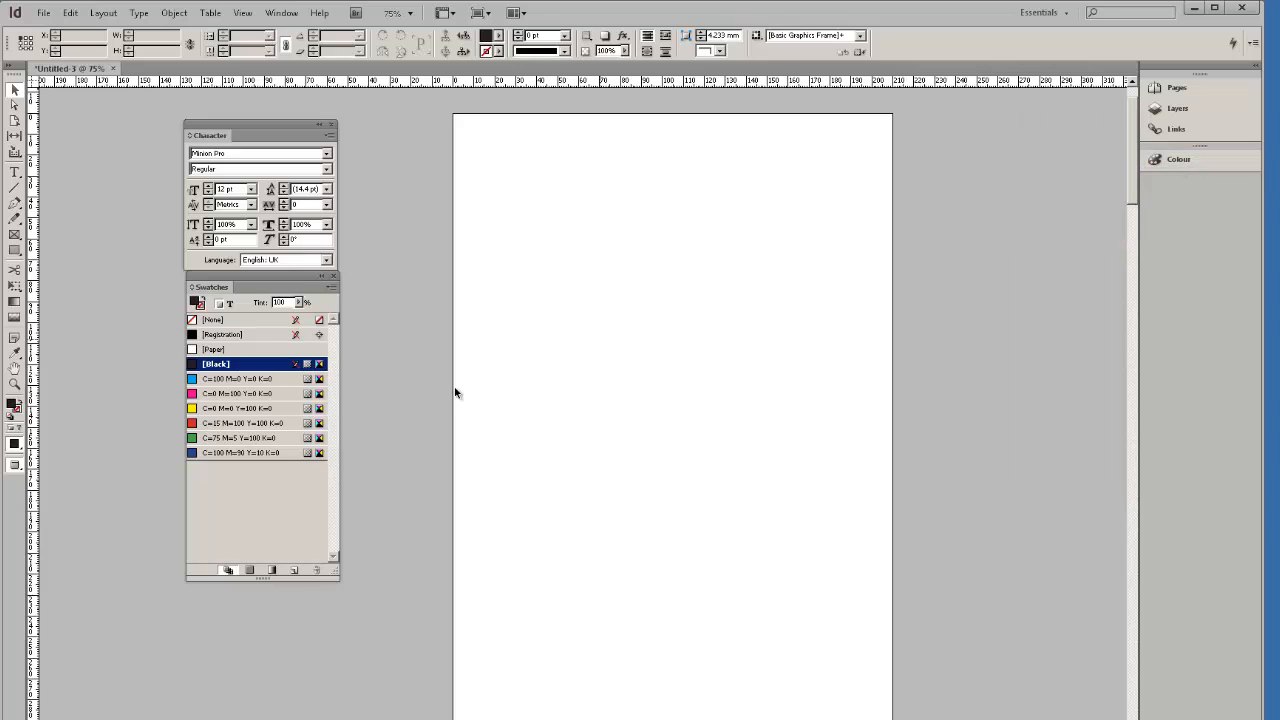